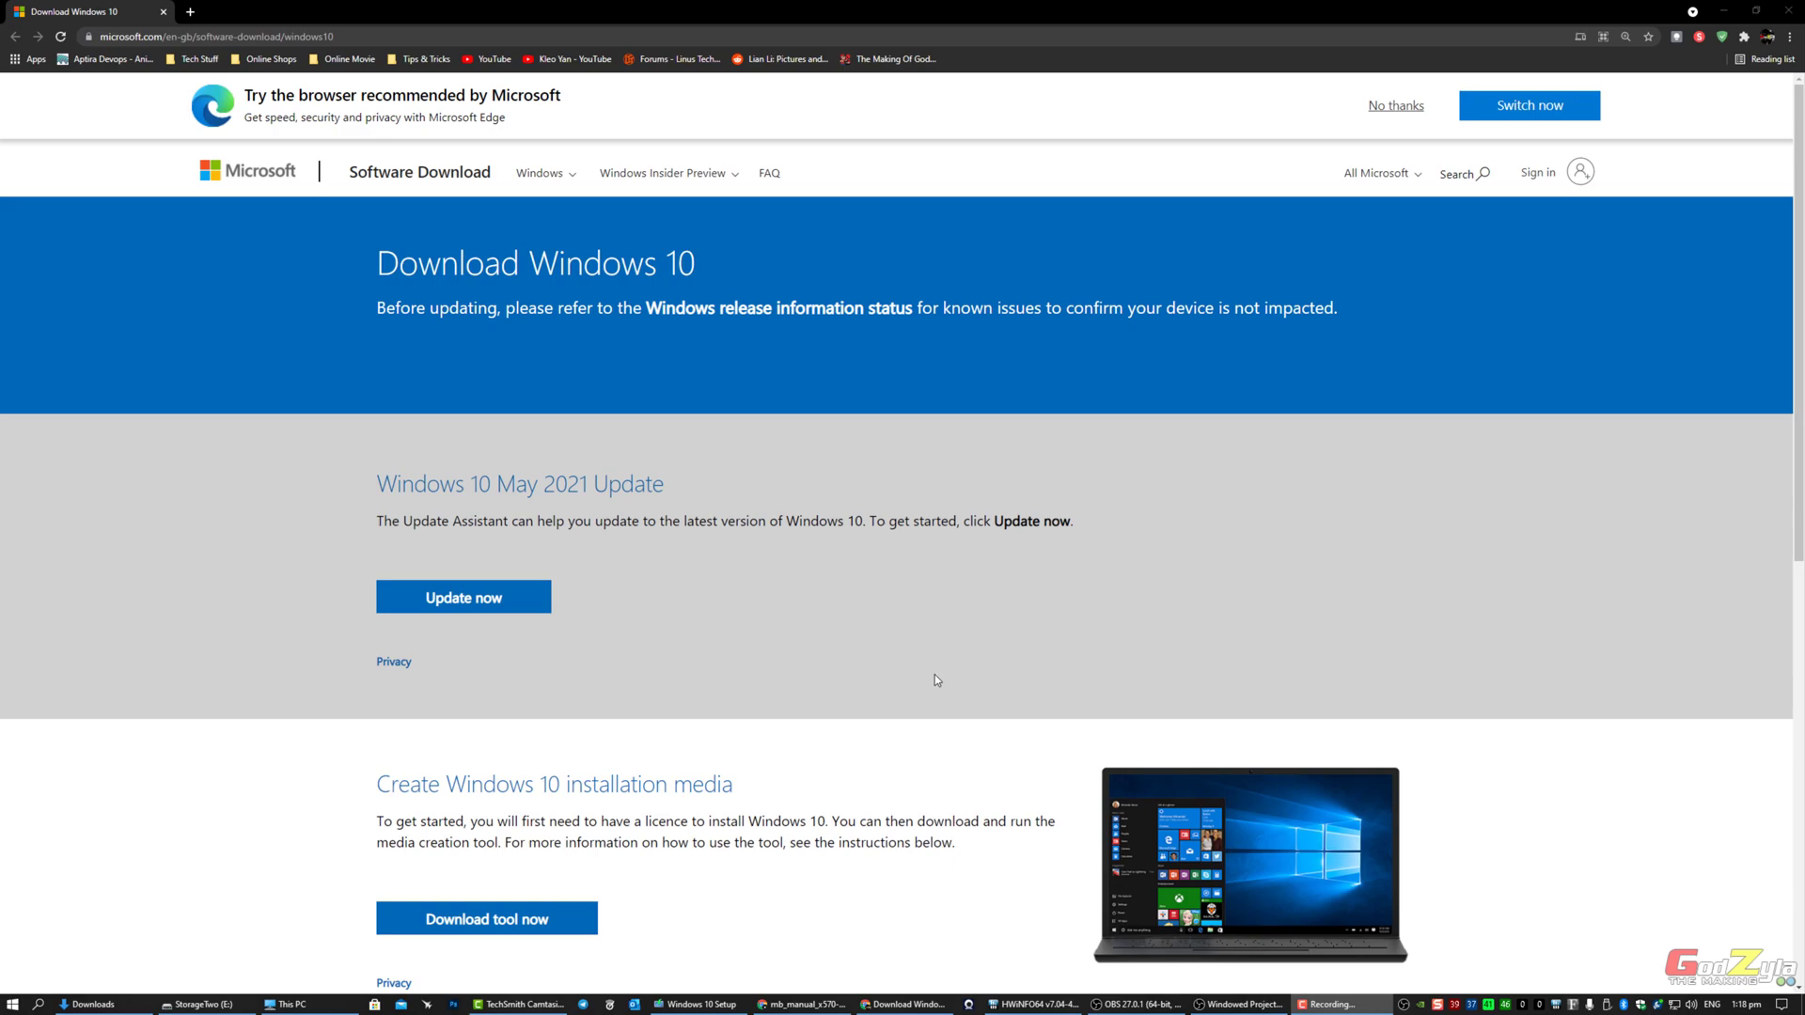
# Step: Minimize the Chrome Download Windows 10 page to reveal the Media Creation Tool on the desktop
pyautogui.click(395, 35)
pyautogui.hotkey('ctrl', 'a')
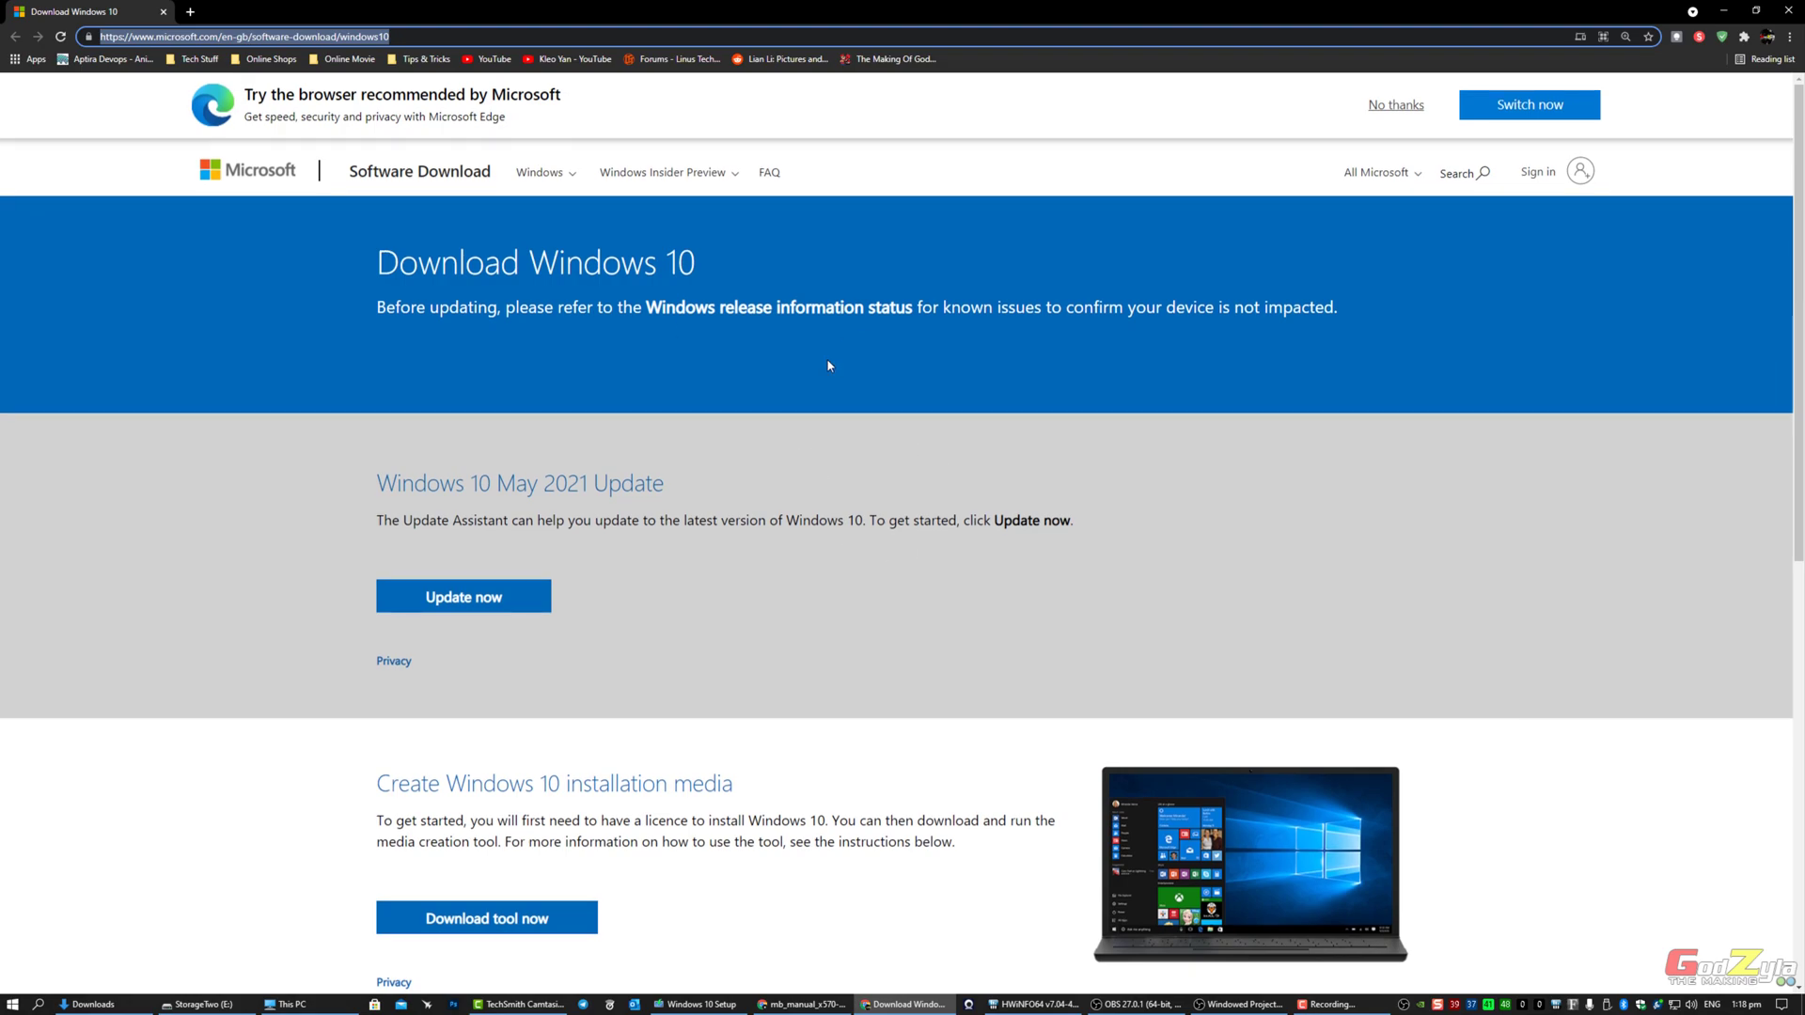
pyautogui.scroll(-5, 827, 363)
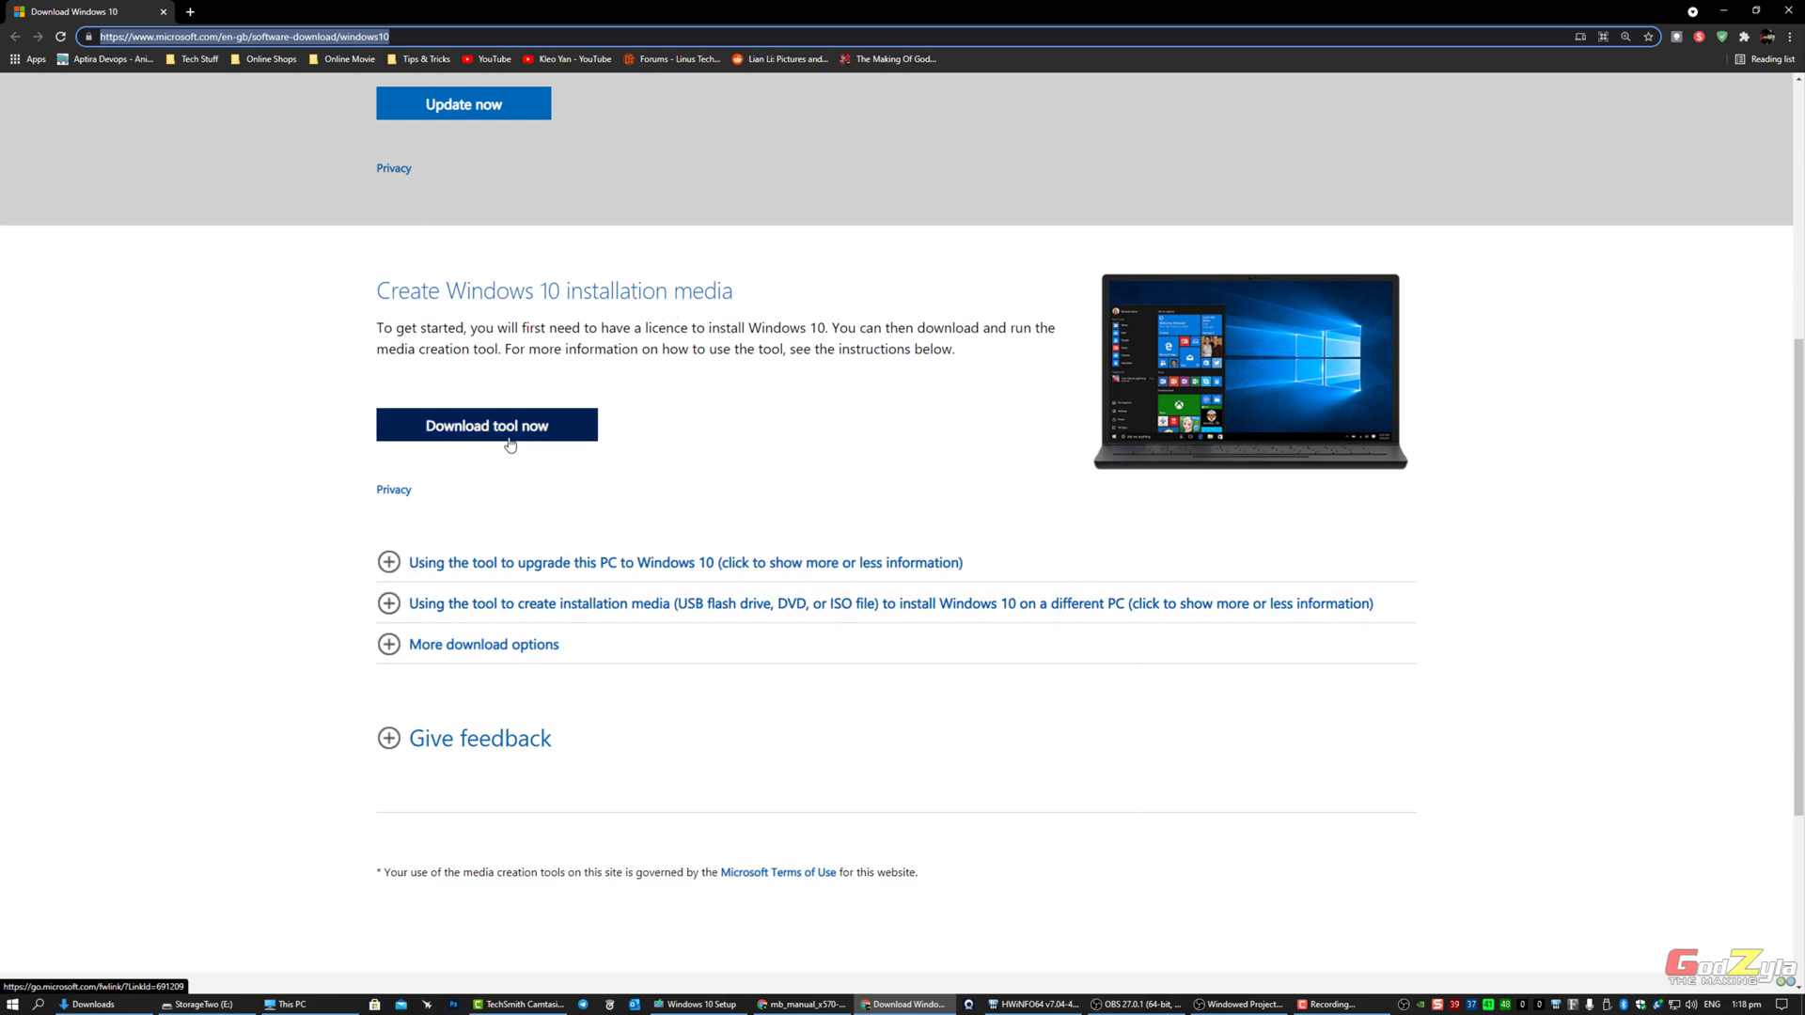
pyautogui.click(1725, 14)
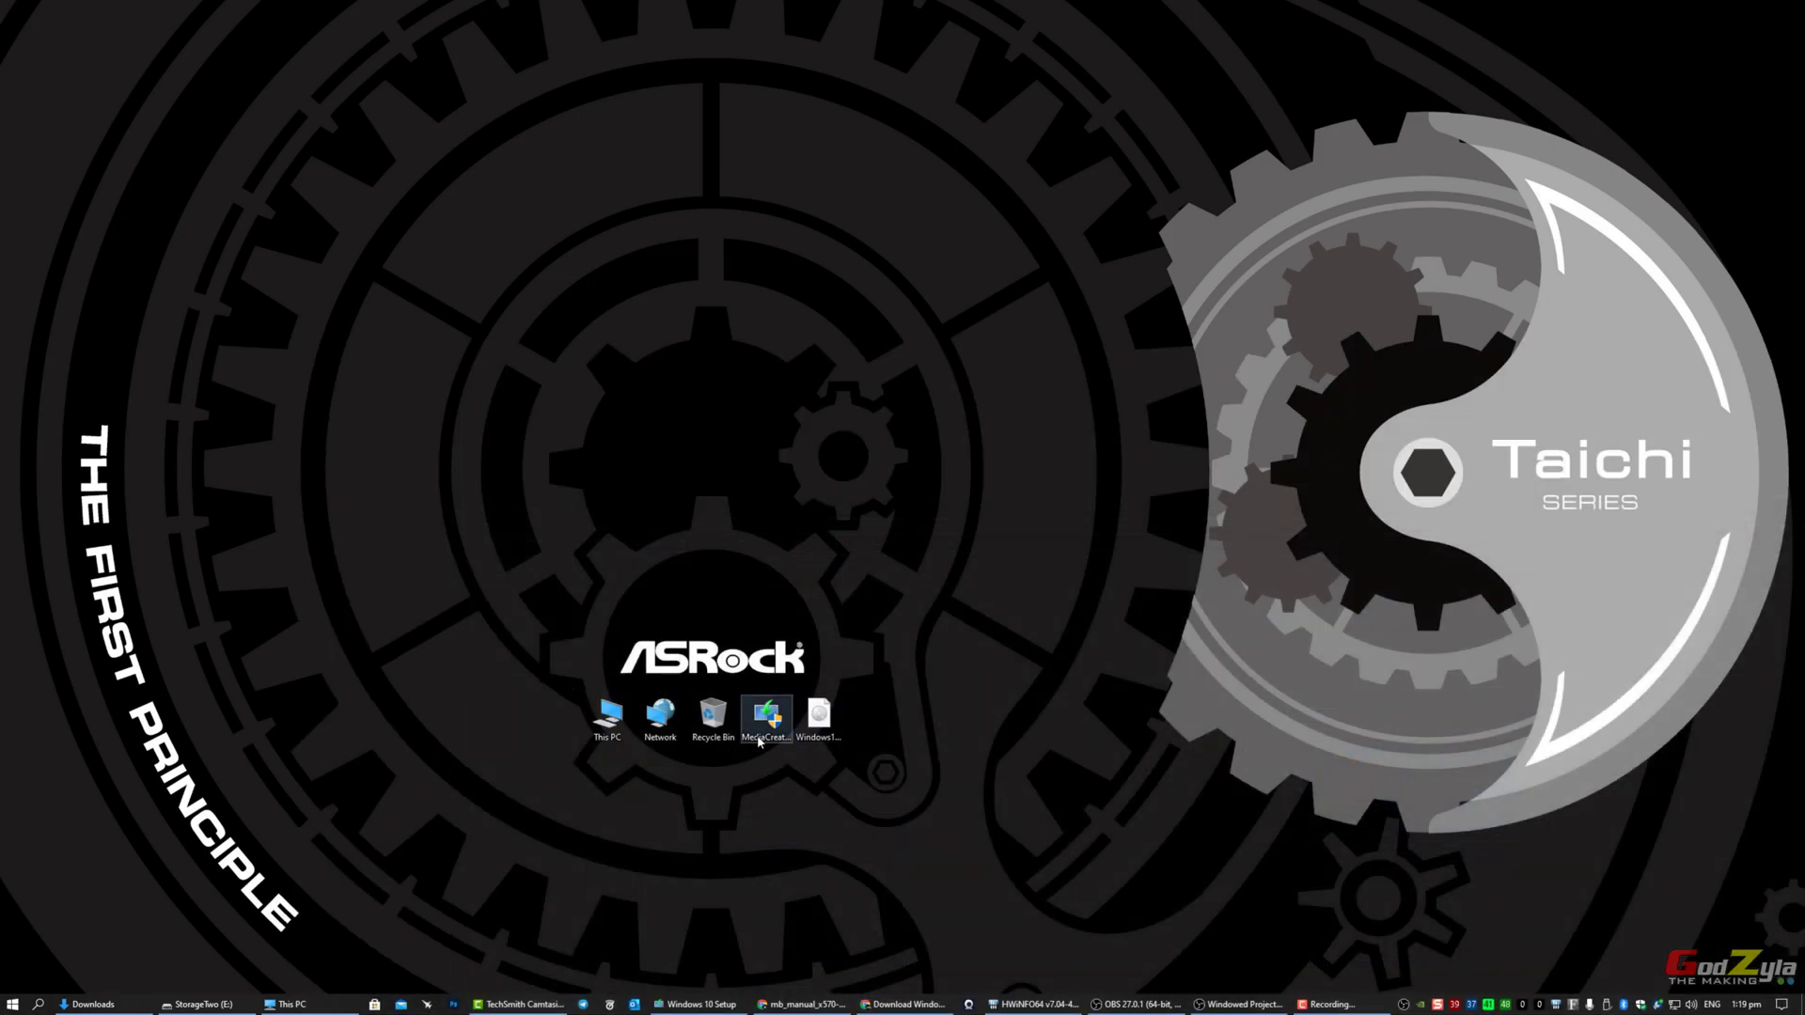
# Step: Bring the Windows 10 Setup window back and accept its license terms
pyautogui.click(701, 1004)
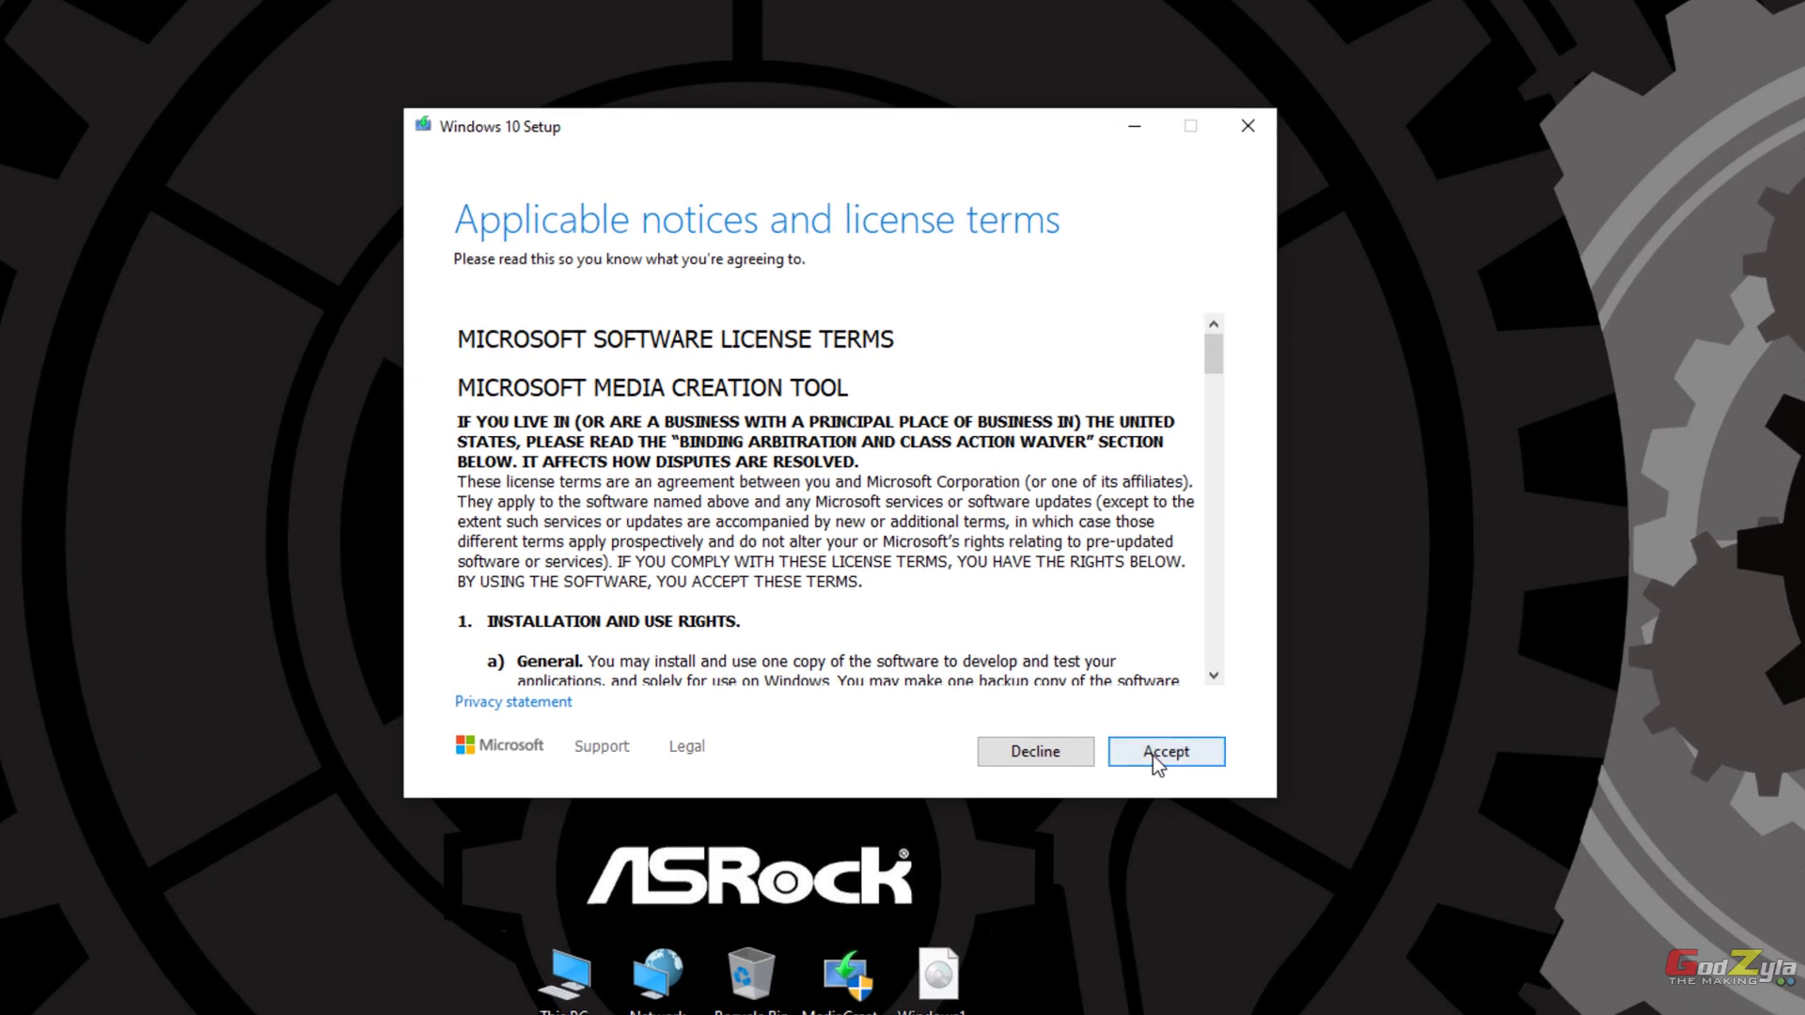
pyautogui.click(1153, 754)
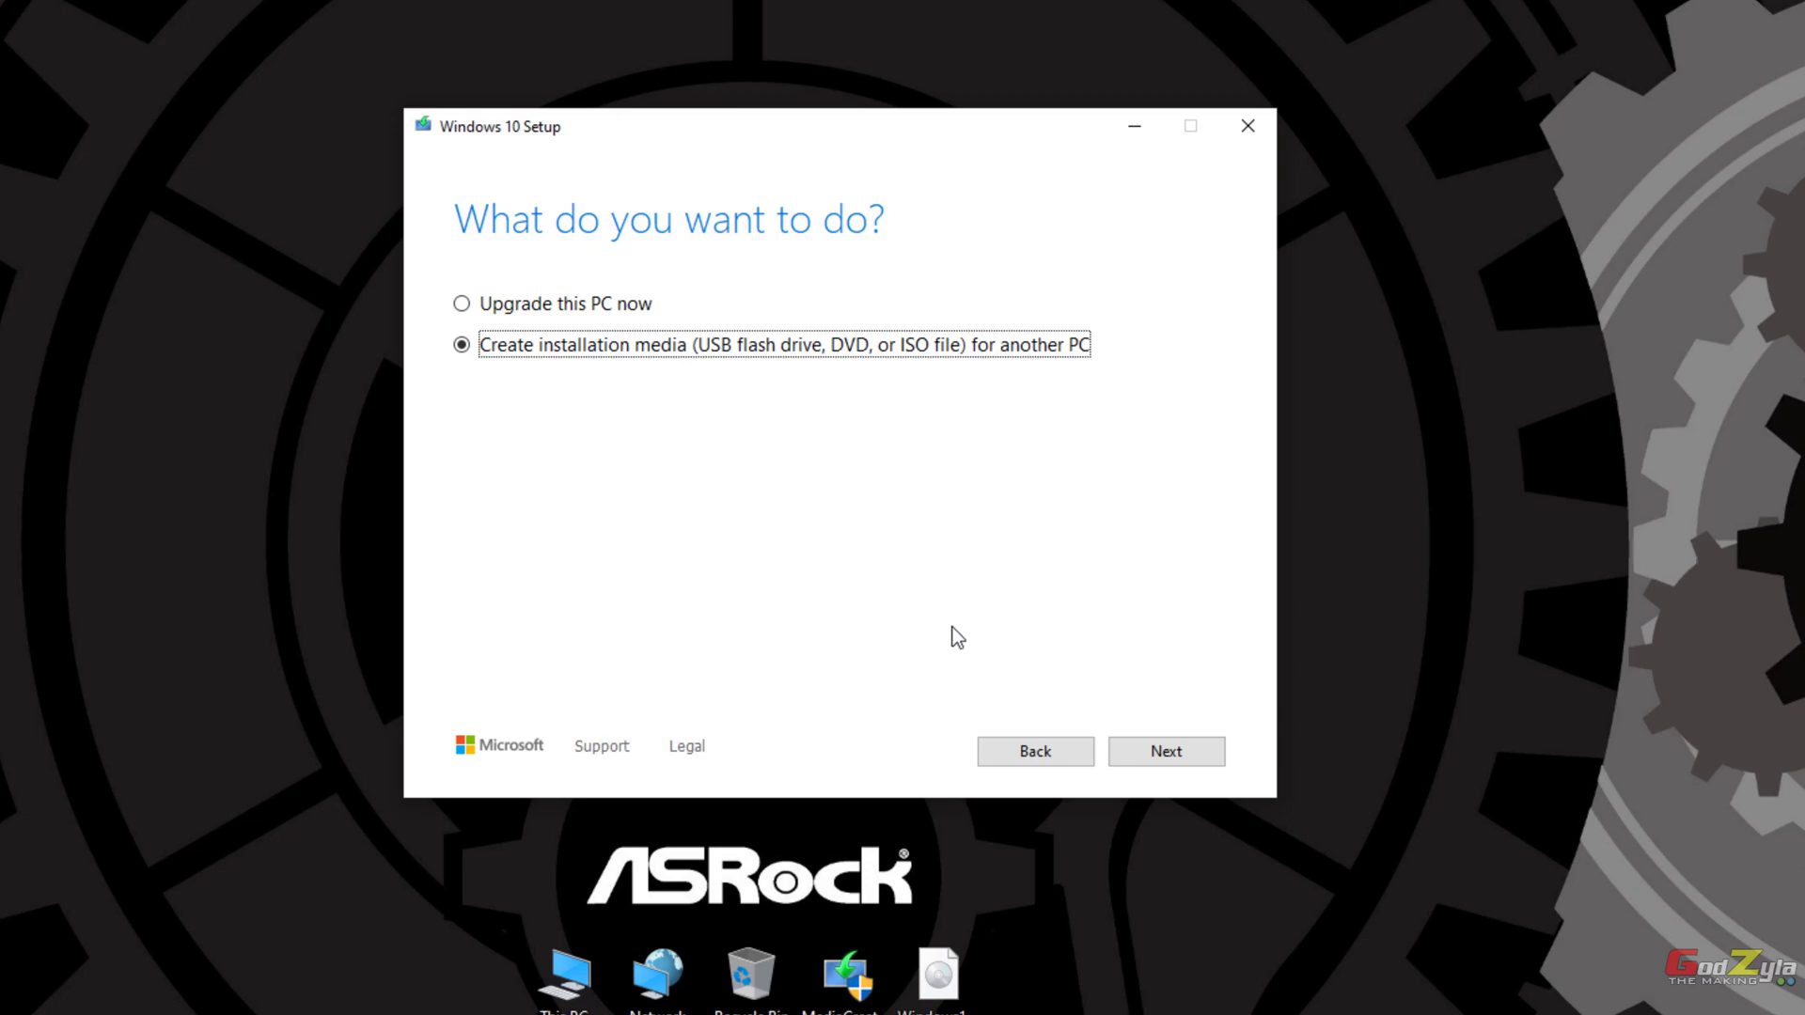
pyautogui.doubleClick(565, 975)
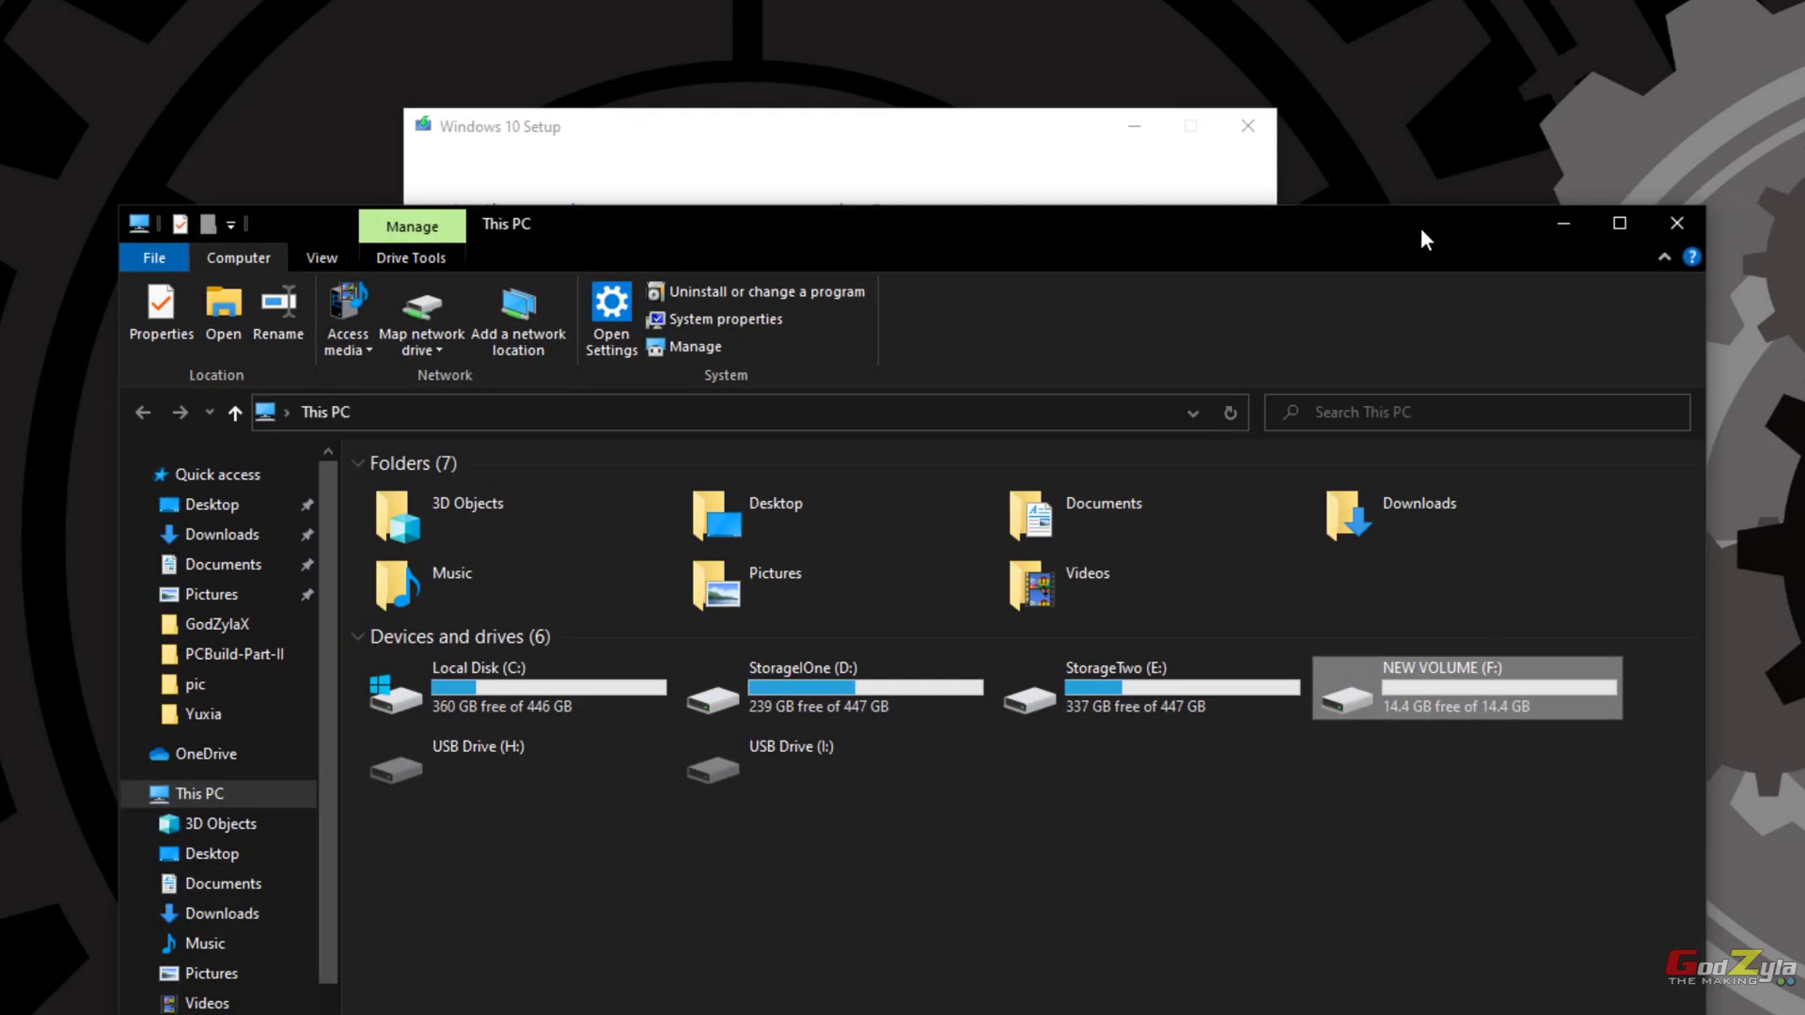
pyautogui.moveTo(1420, 228); pyautogui.dragTo(1316, 2)
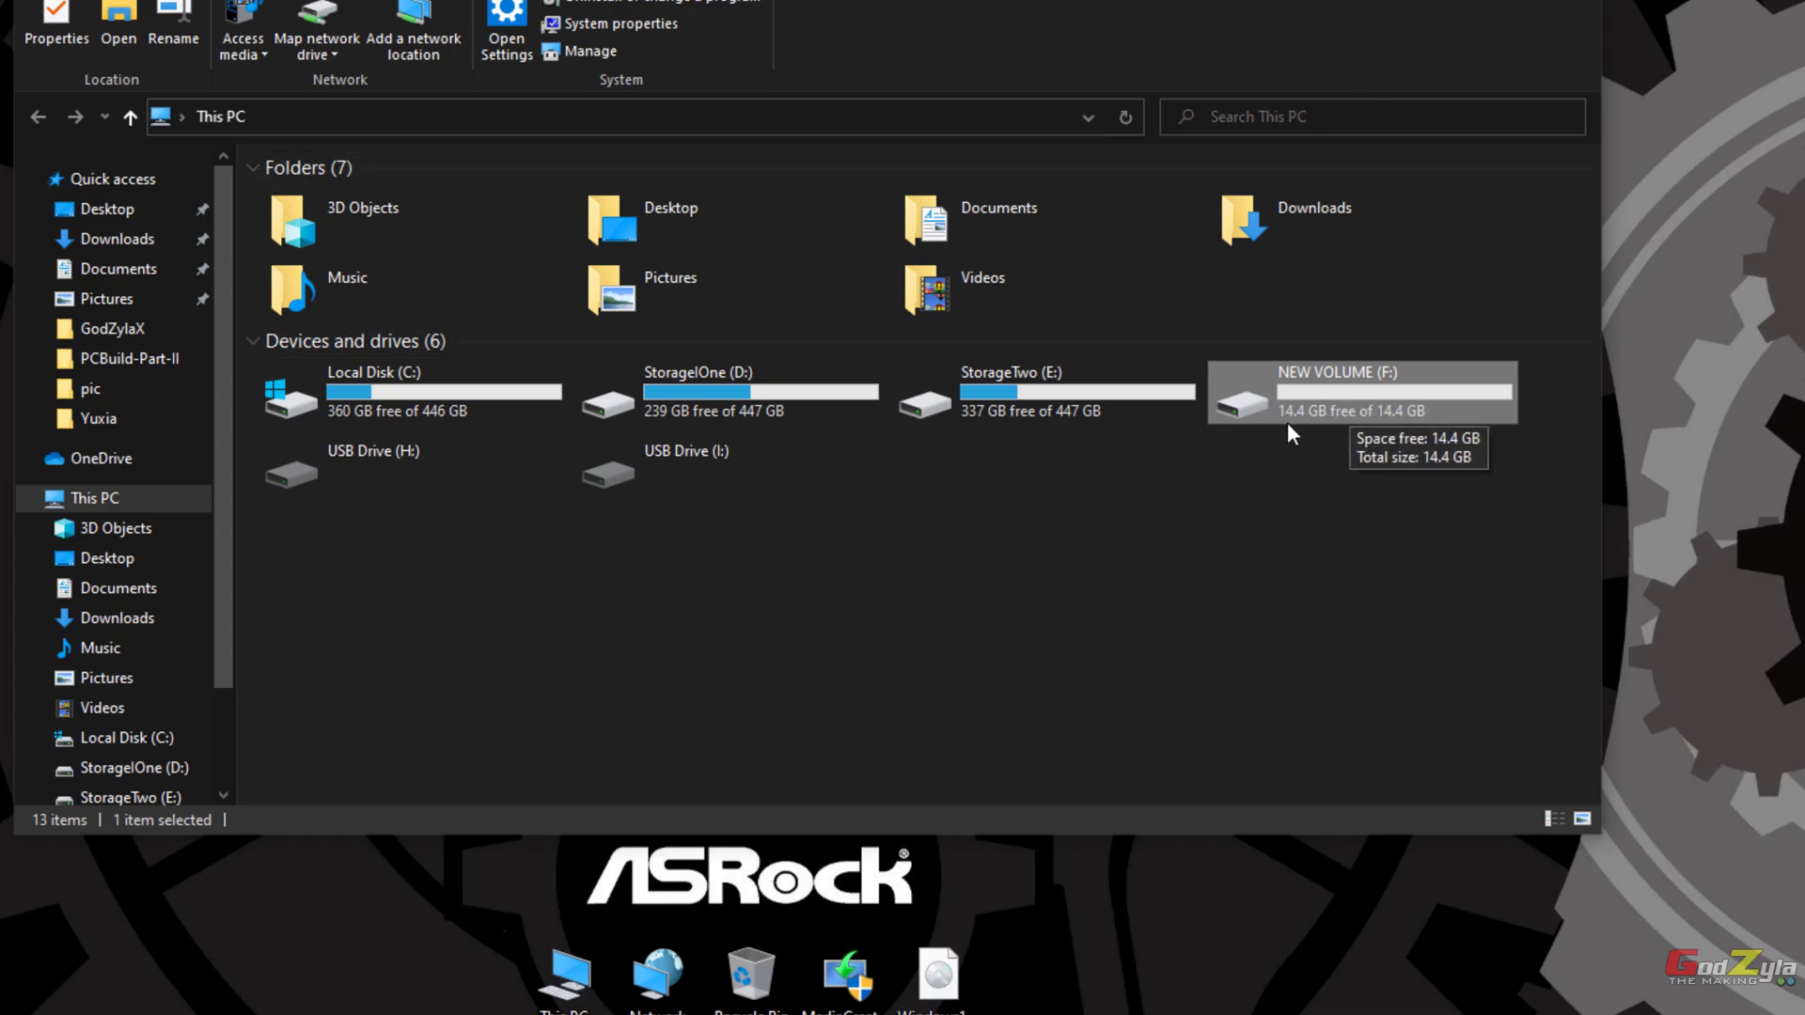
pyautogui.doubleClick(1331, 398)
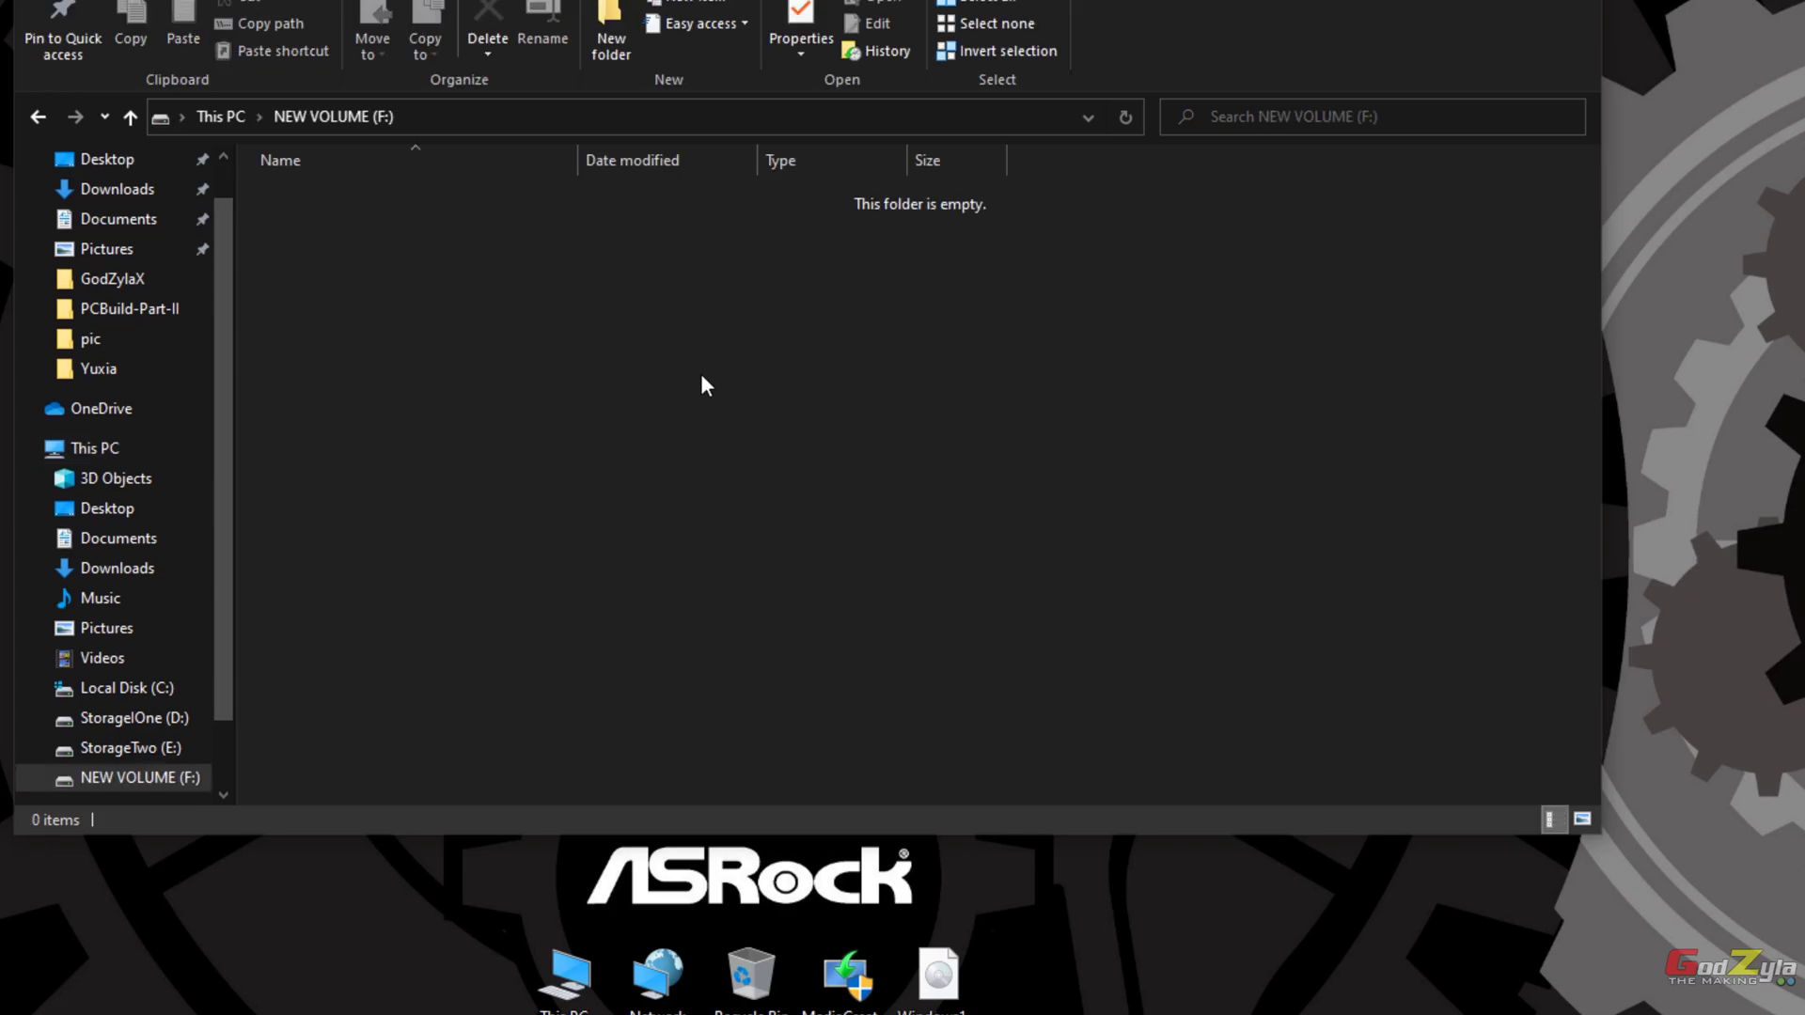
pyautogui.click(36, 114)
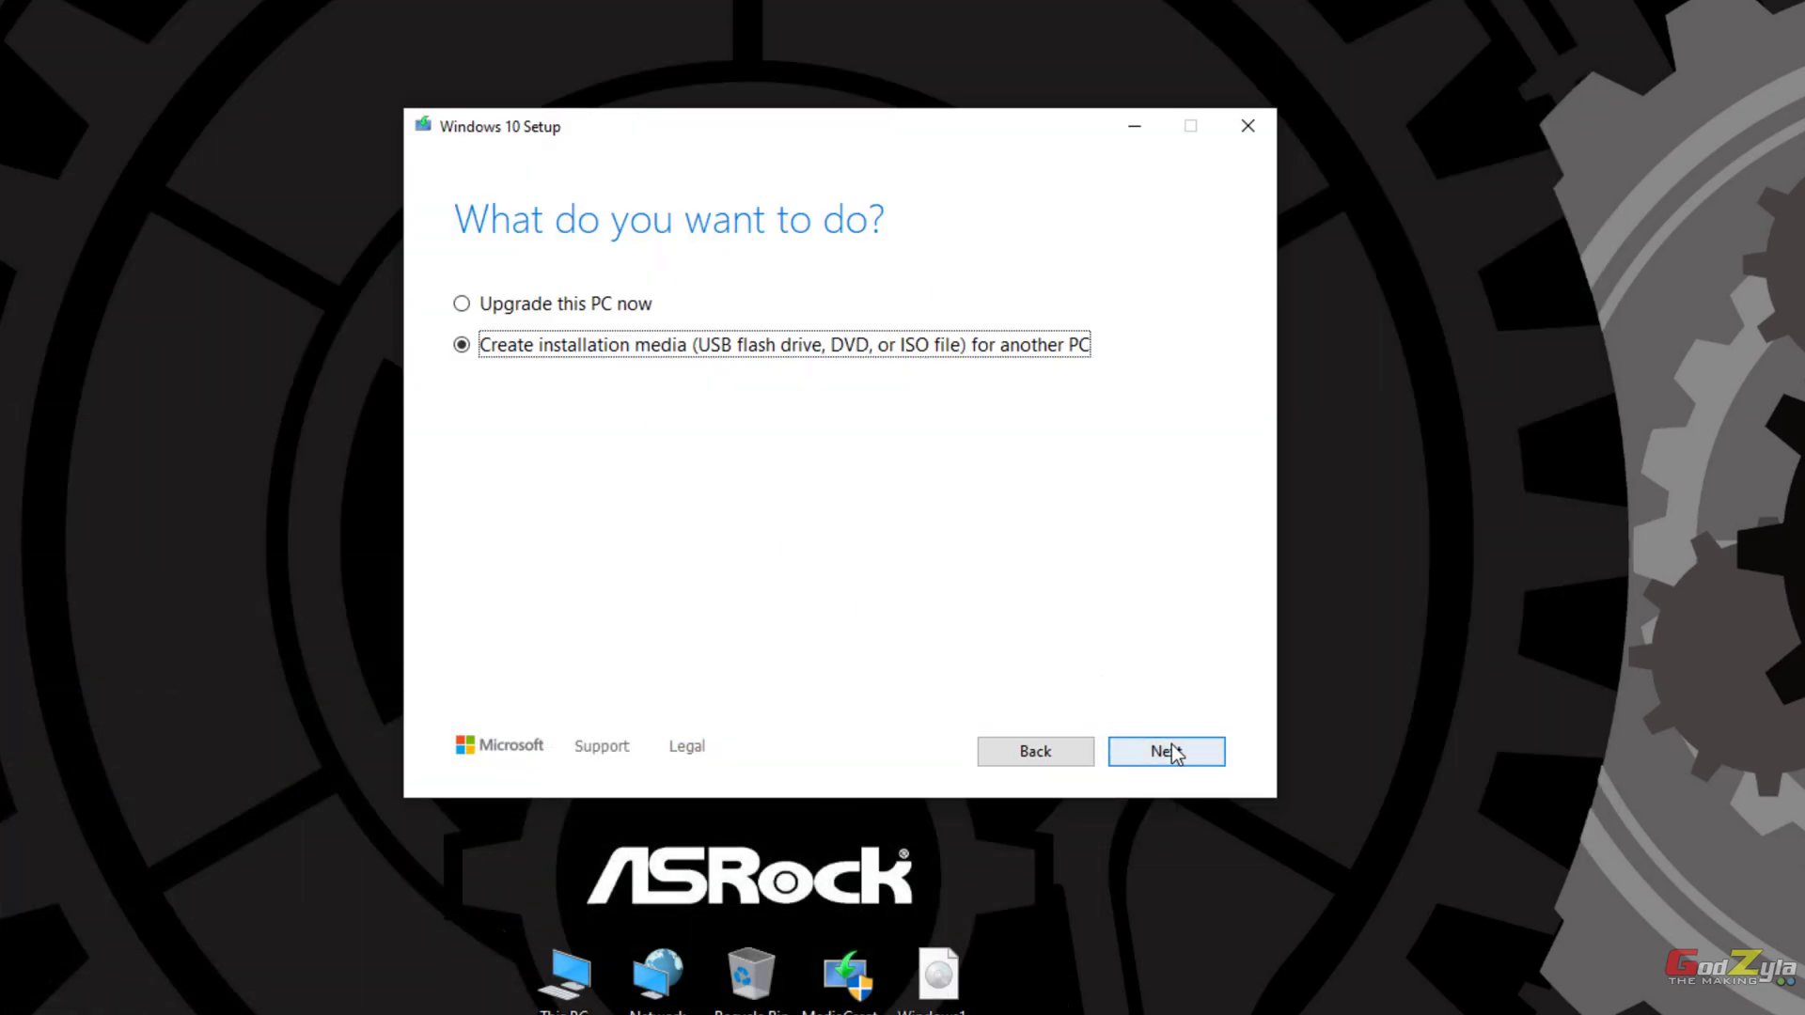
# Step: Keep the recommended English Windows 10 options with 64-bit (x64) architecture
pyautogui.click(1170, 752)
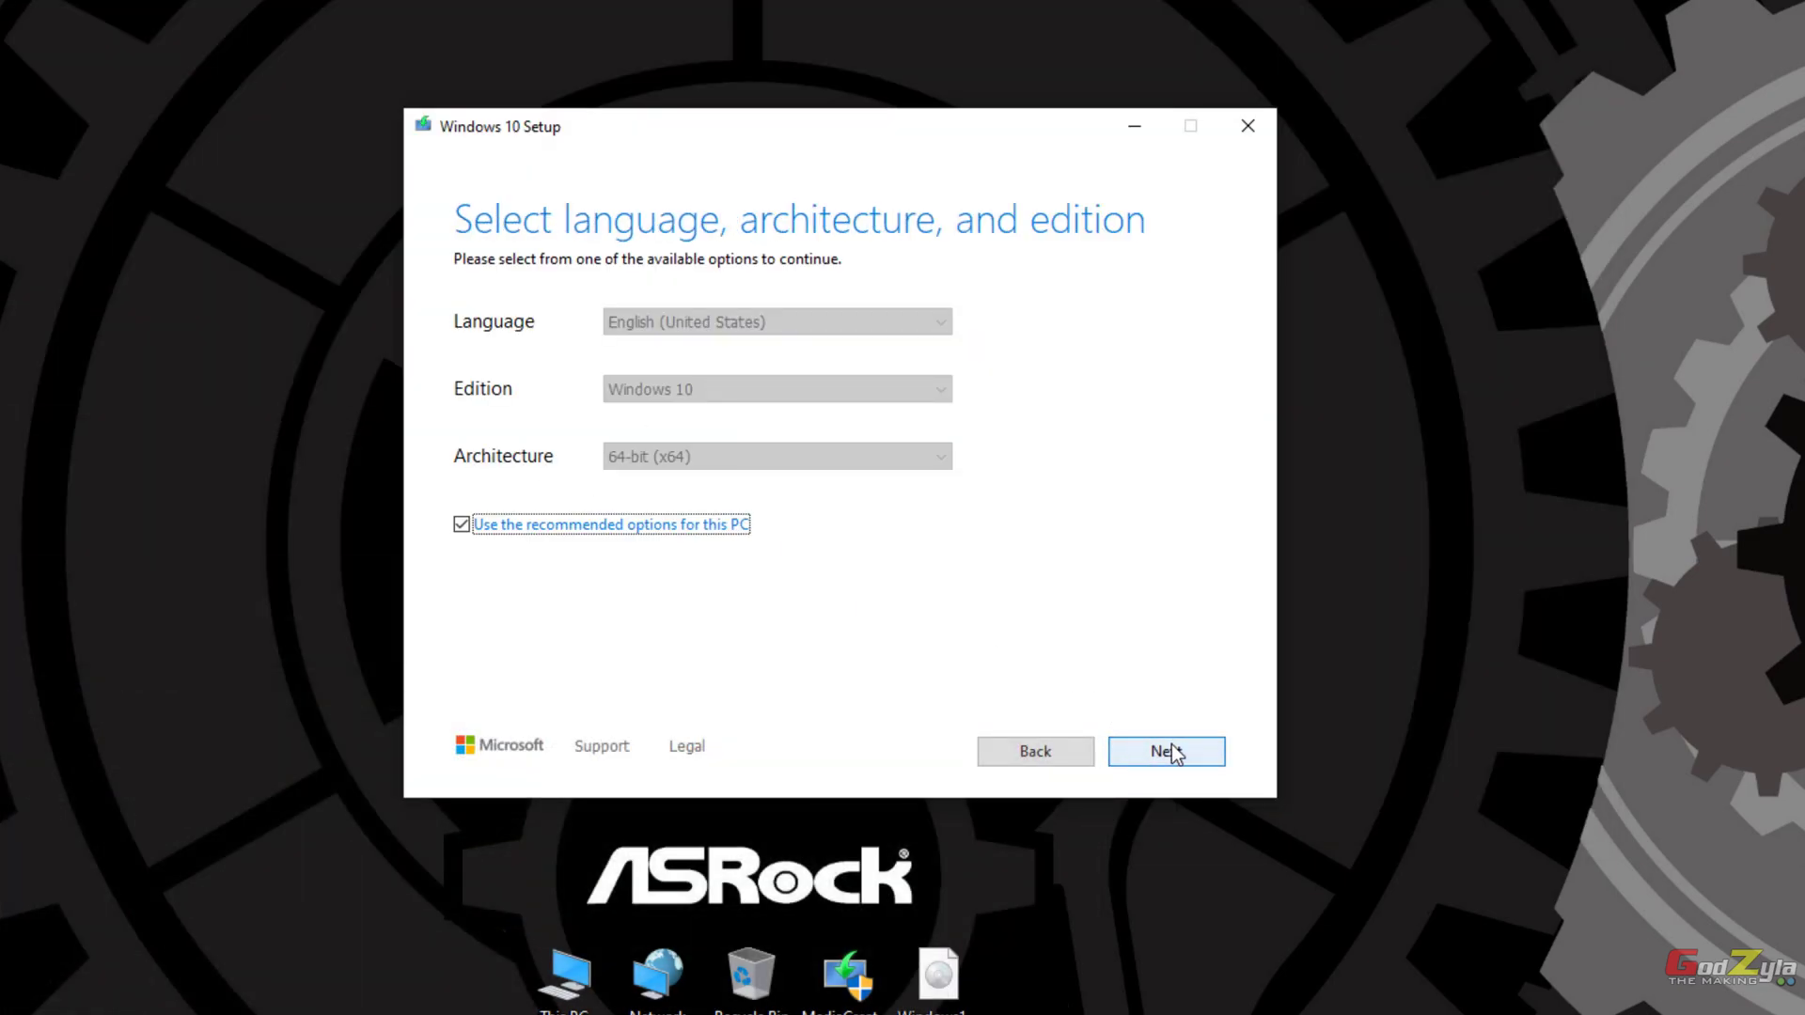
pyautogui.click(462, 525)
pyautogui.click(934, 455)
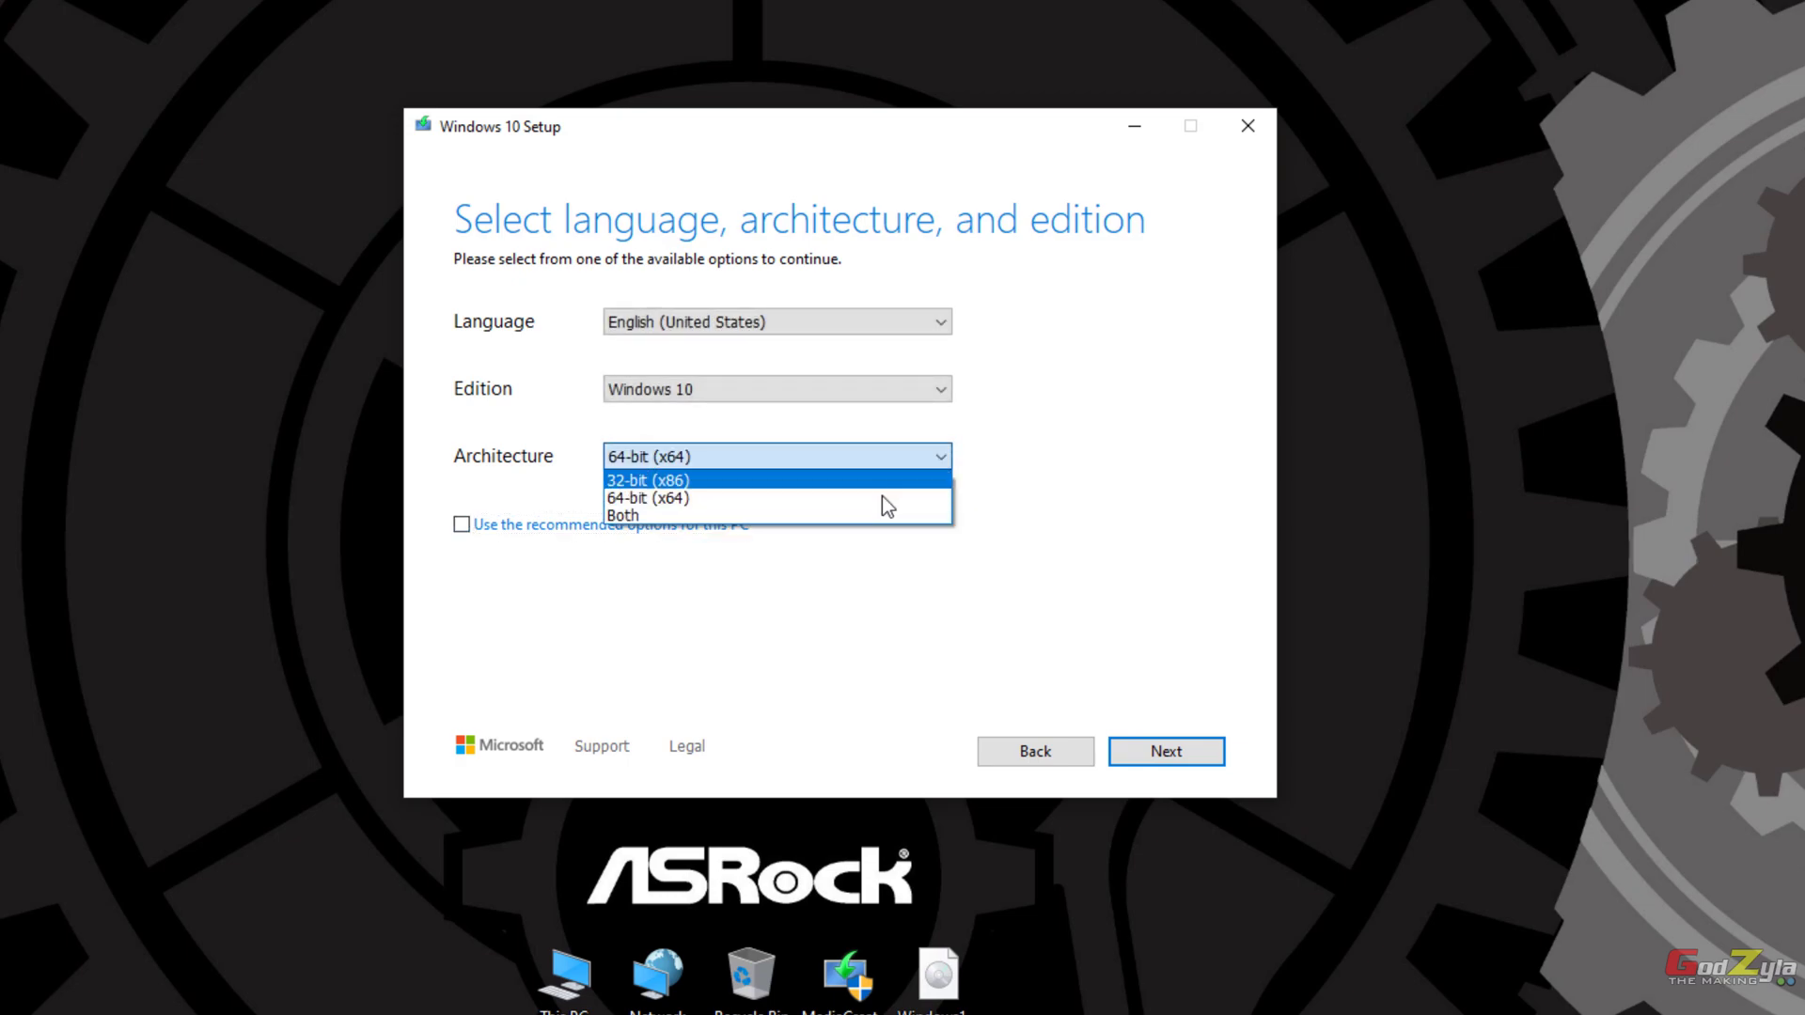
pyautogui.click(816, 500)
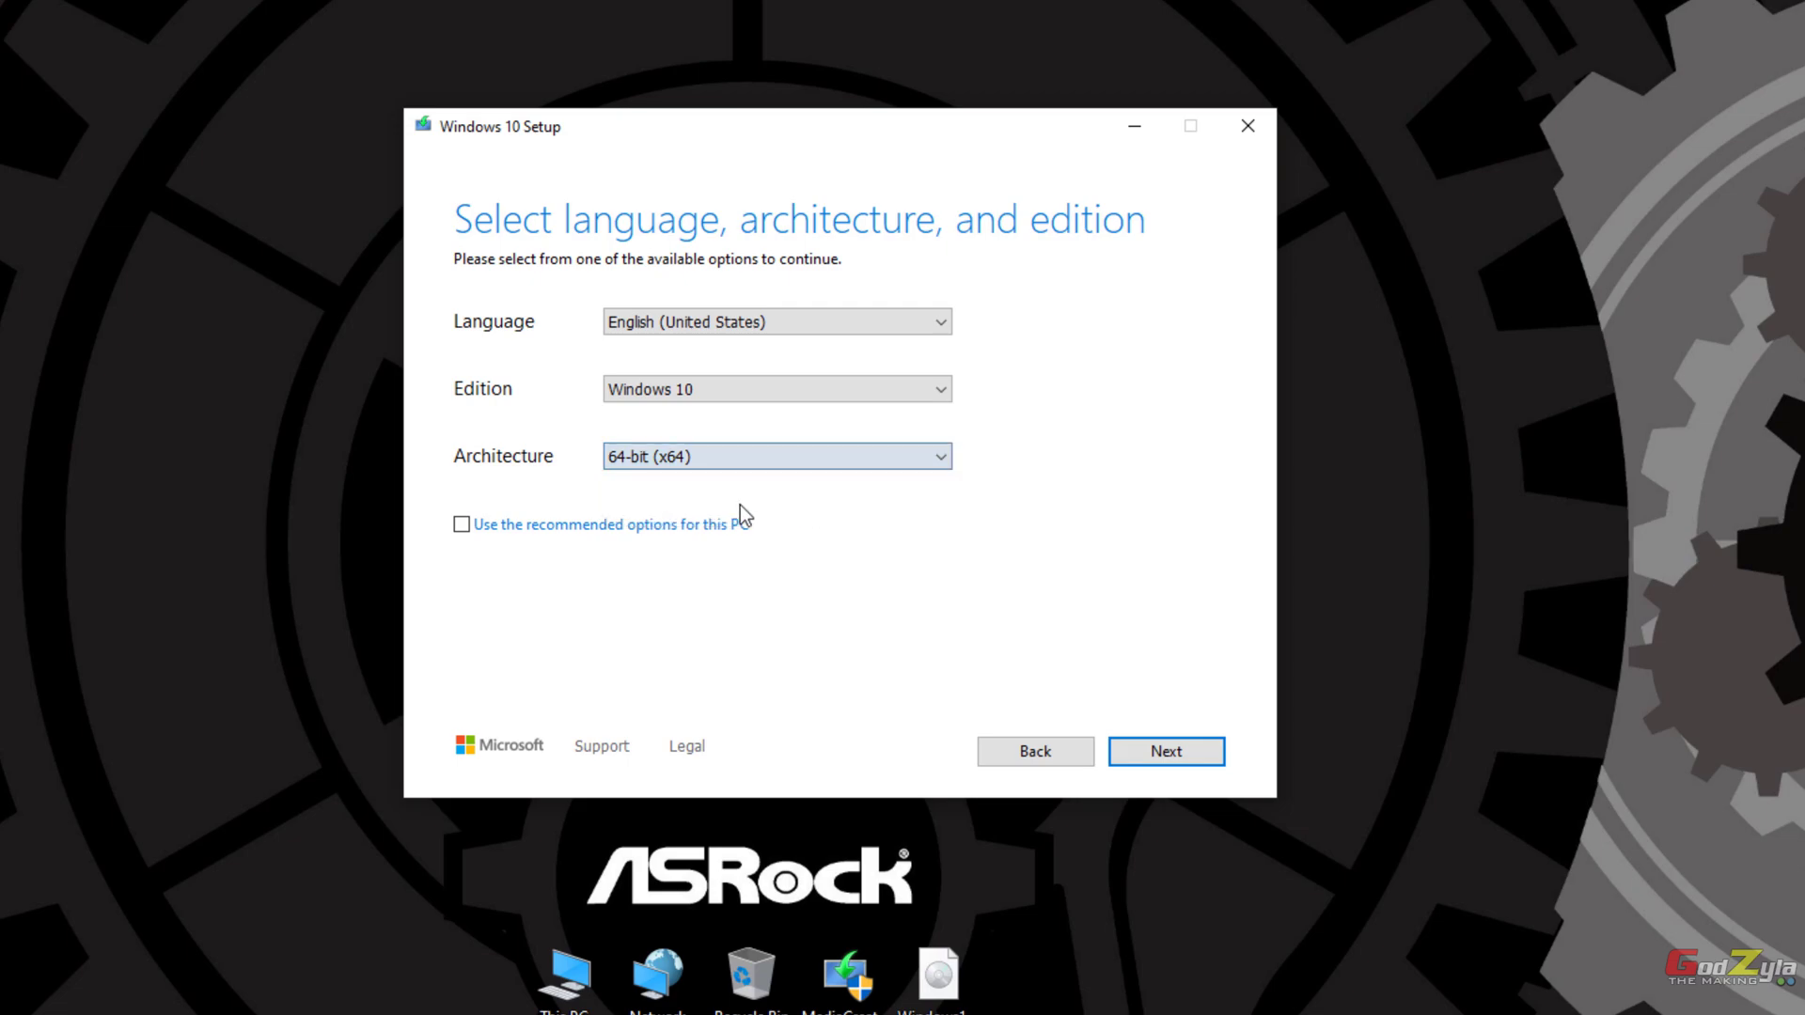
pyautogui.click(461, 524)
pyautogui.click(1186, 751)
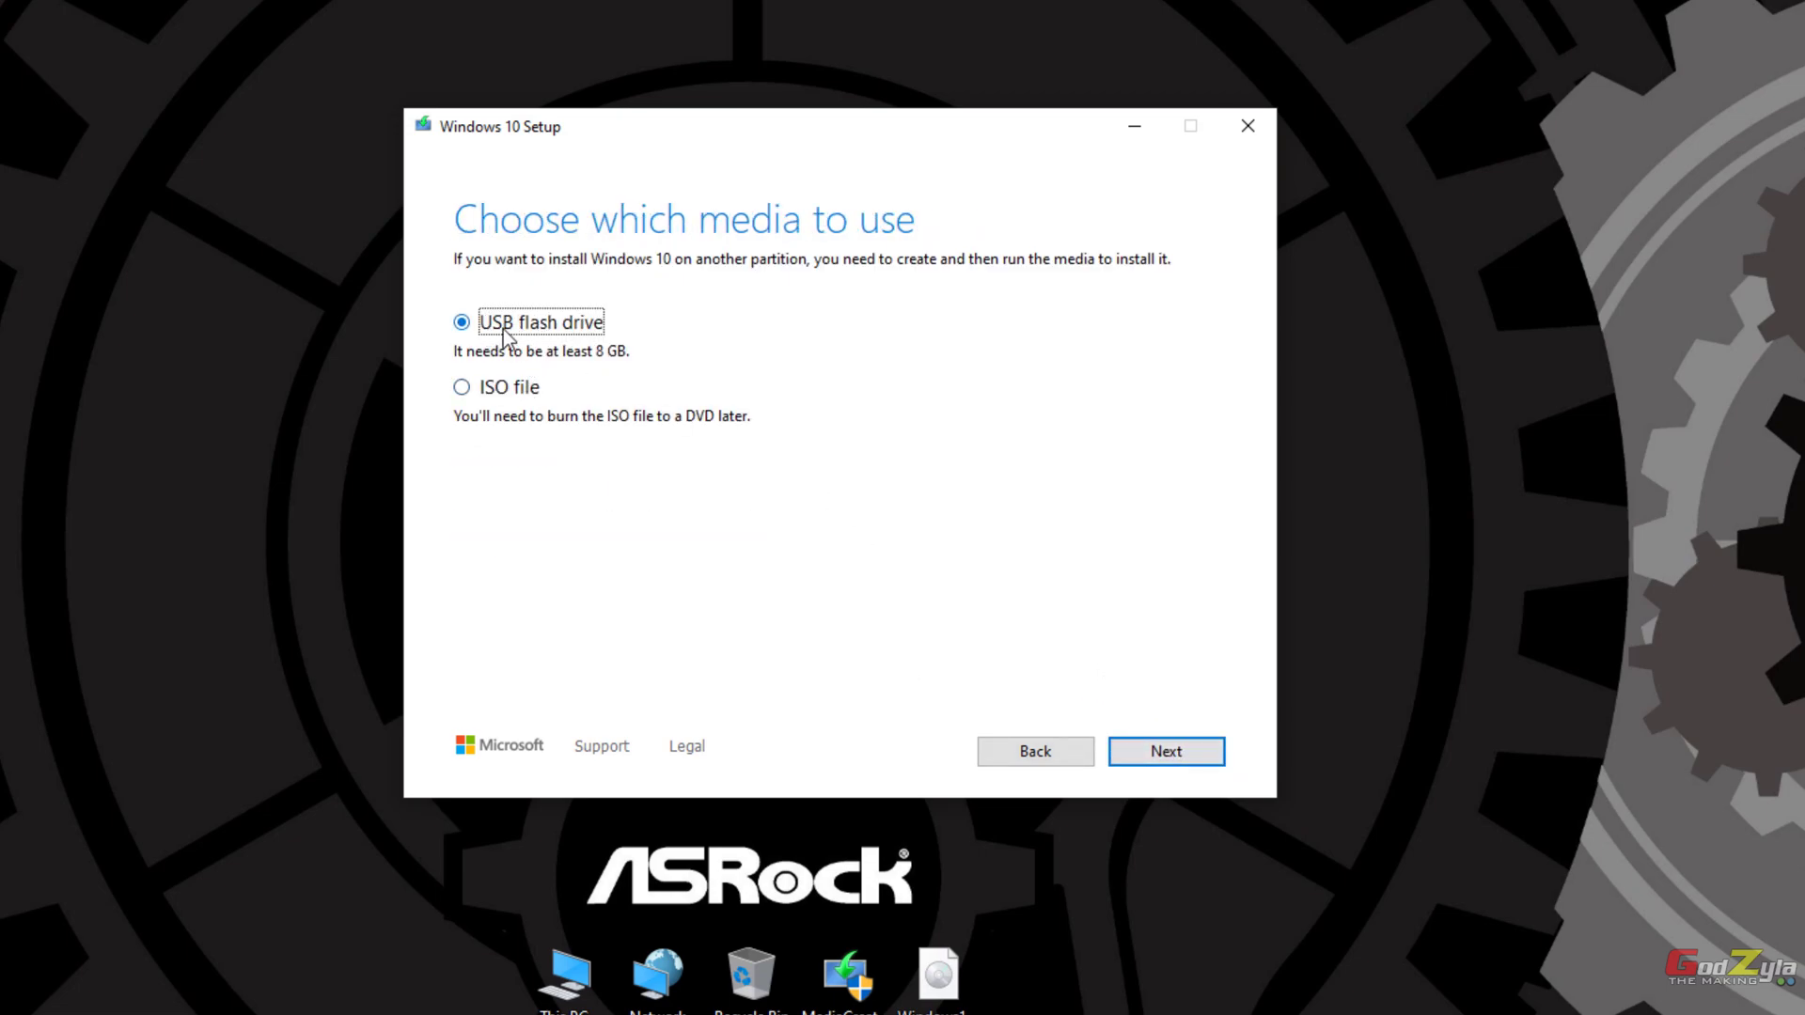
# Step: Choose USB flash drive media and target drive F: after checking the drives in This PC
pyautogui.click(1151, 755)
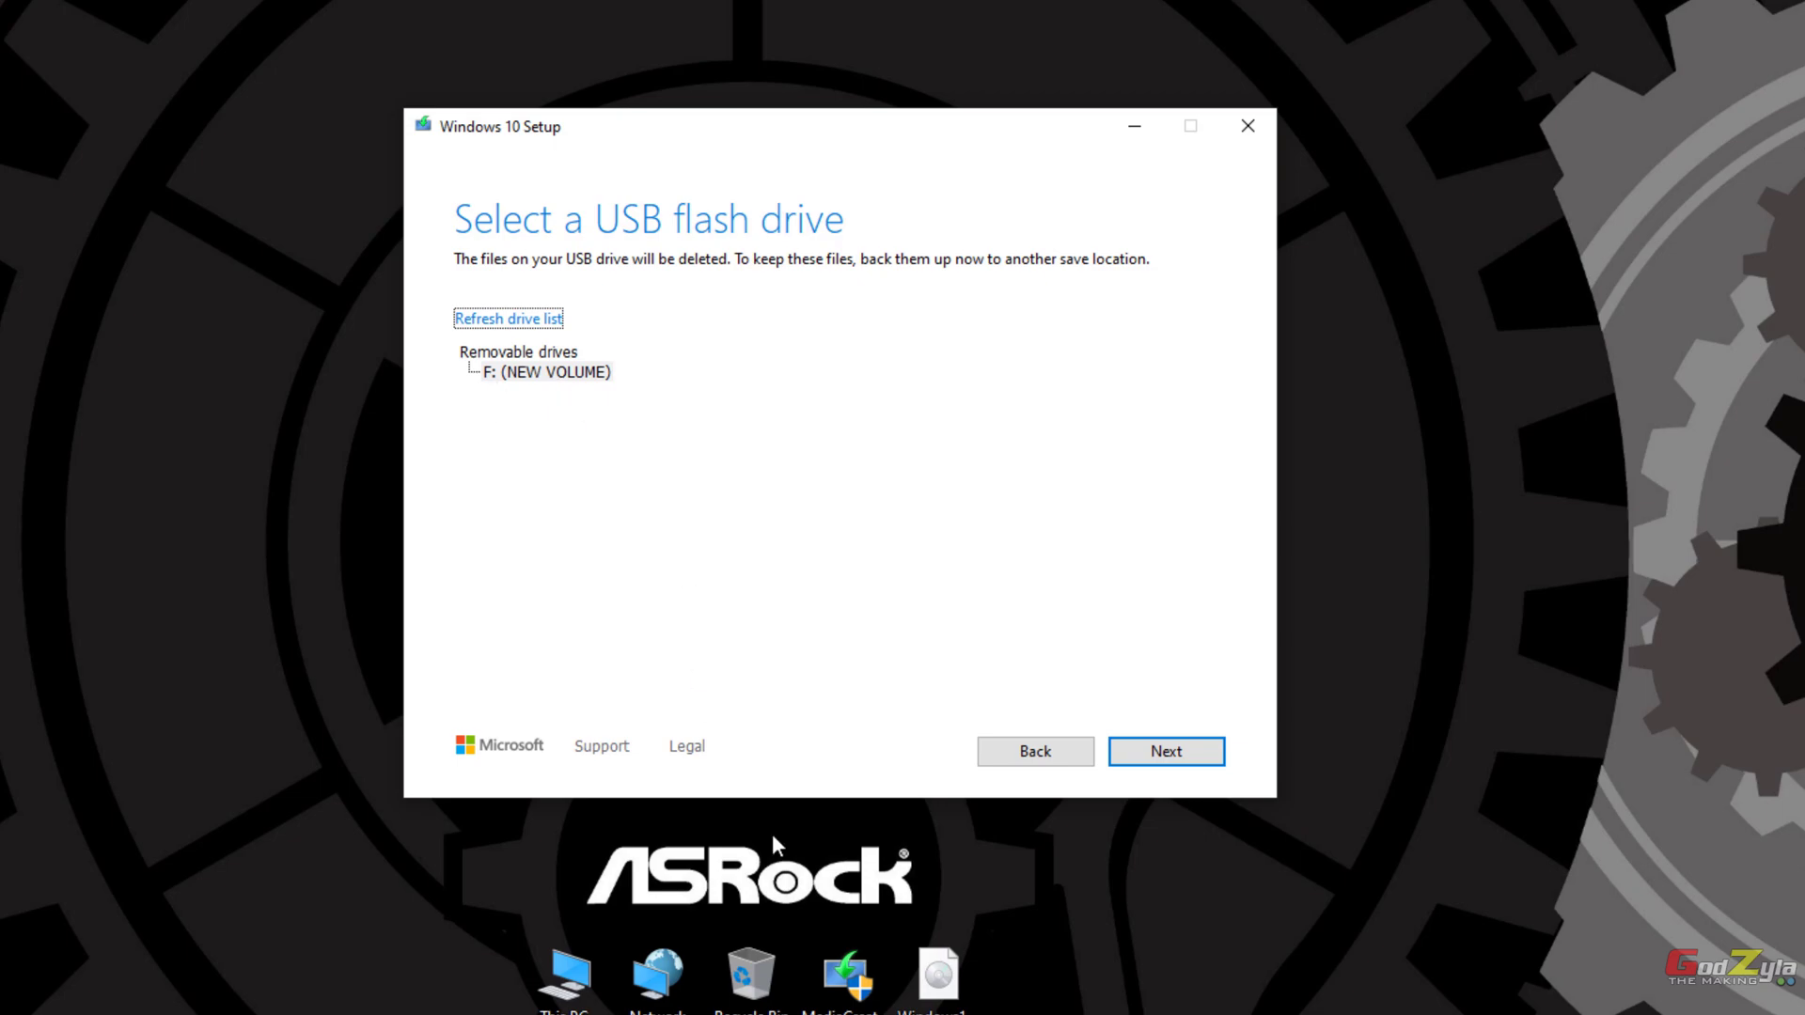
pyautogui.doubleClick(601, 982)
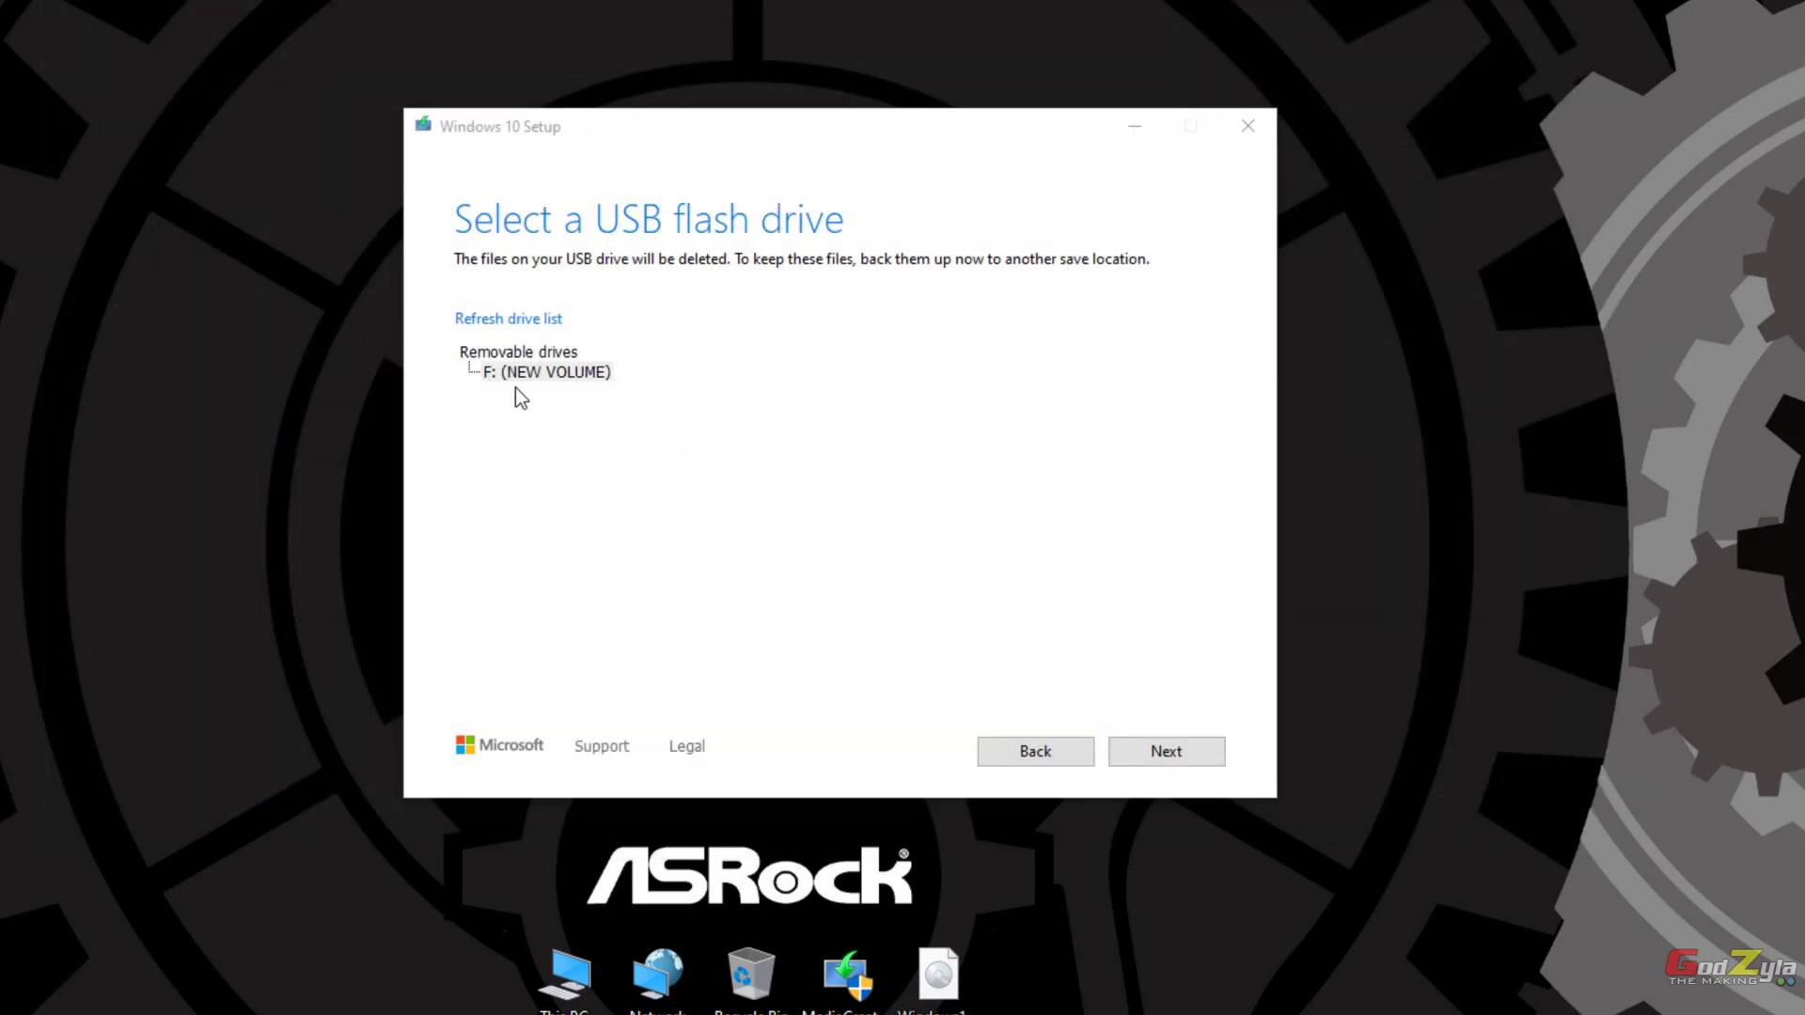
pyautogui.click(1166, 760)
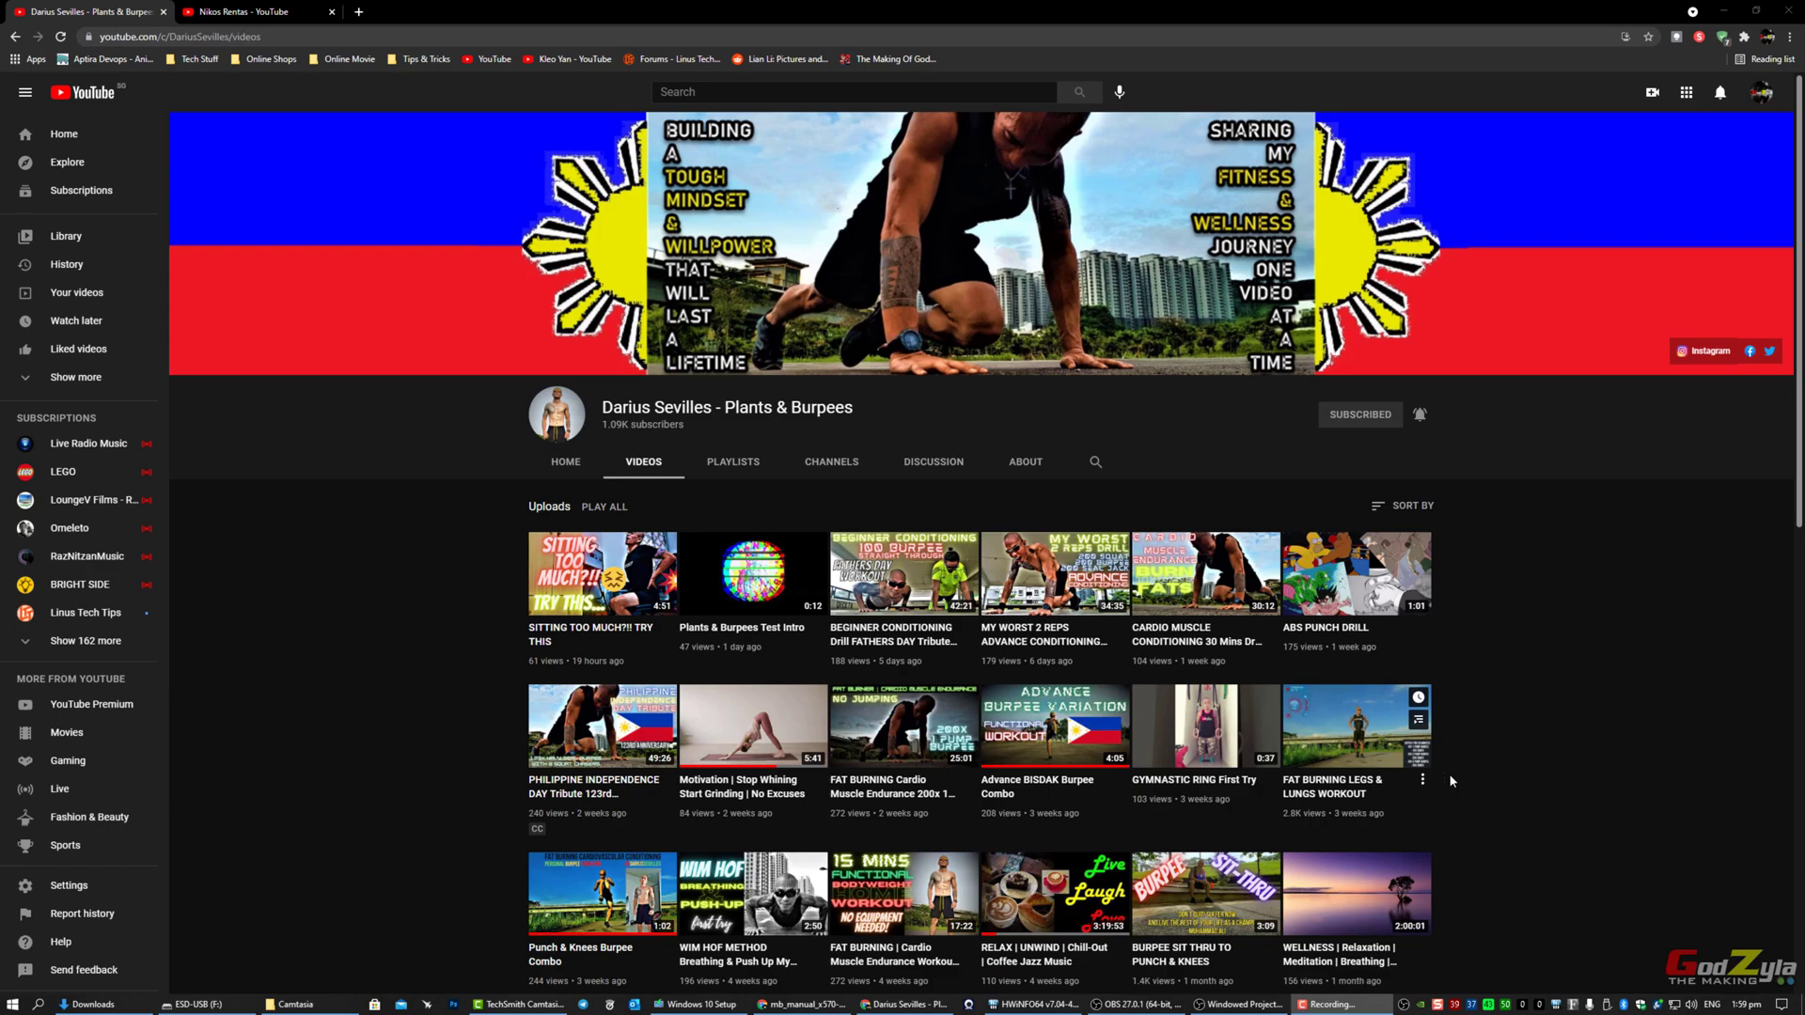
pyautogui.scroll(-2, 1451, 780)
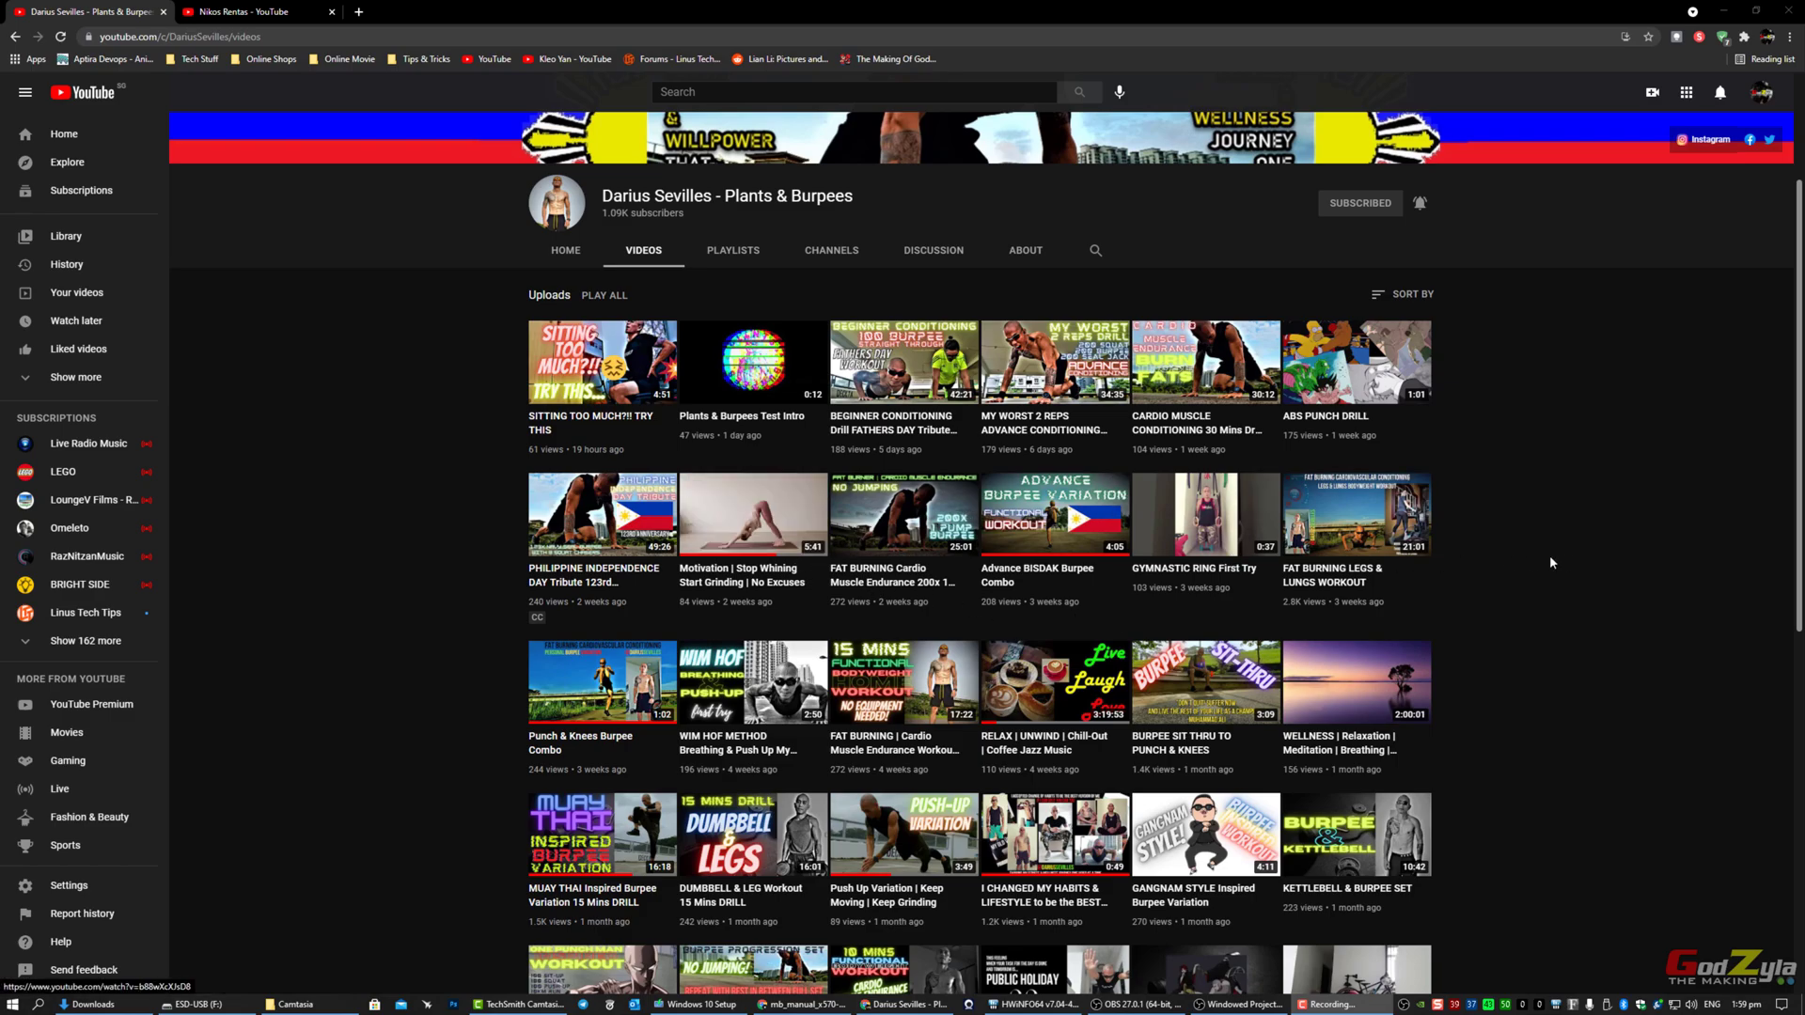
pyautogui.scroll(3, 1566, 563)
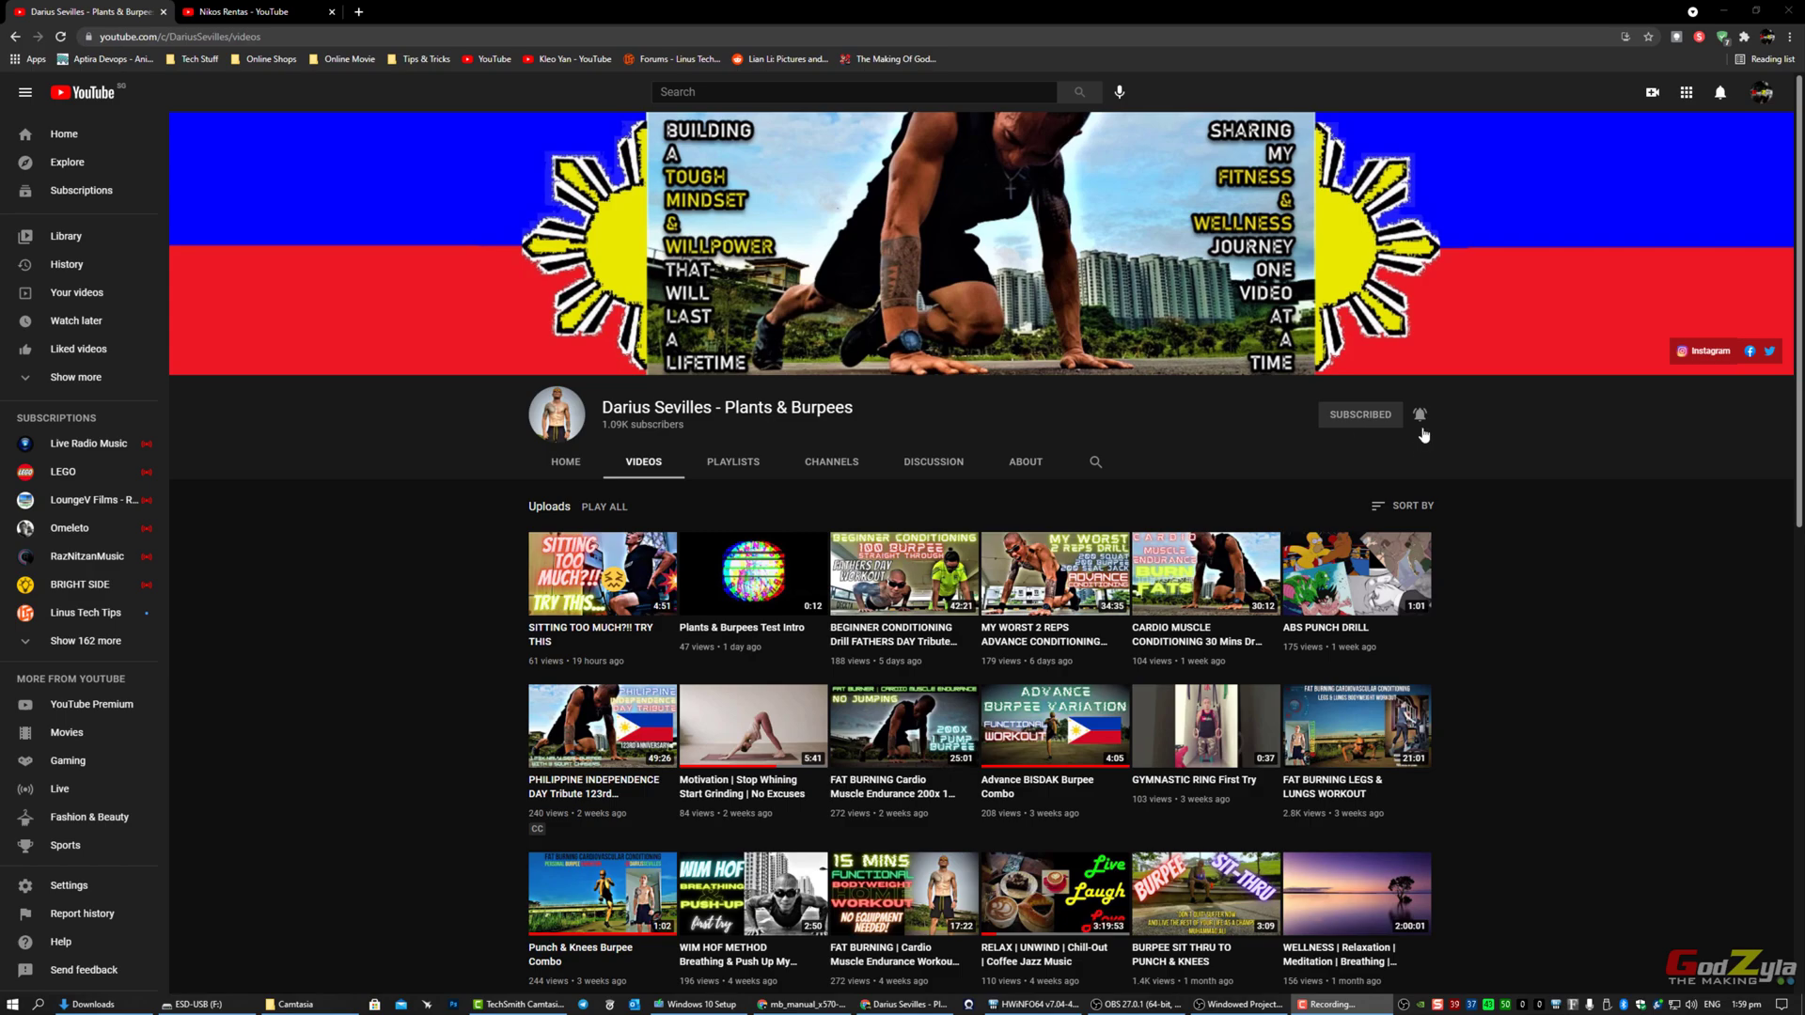
# Step: Scroll through the tech review channel's uploads in its YouTube tab
pyautogui.click(272, 16)
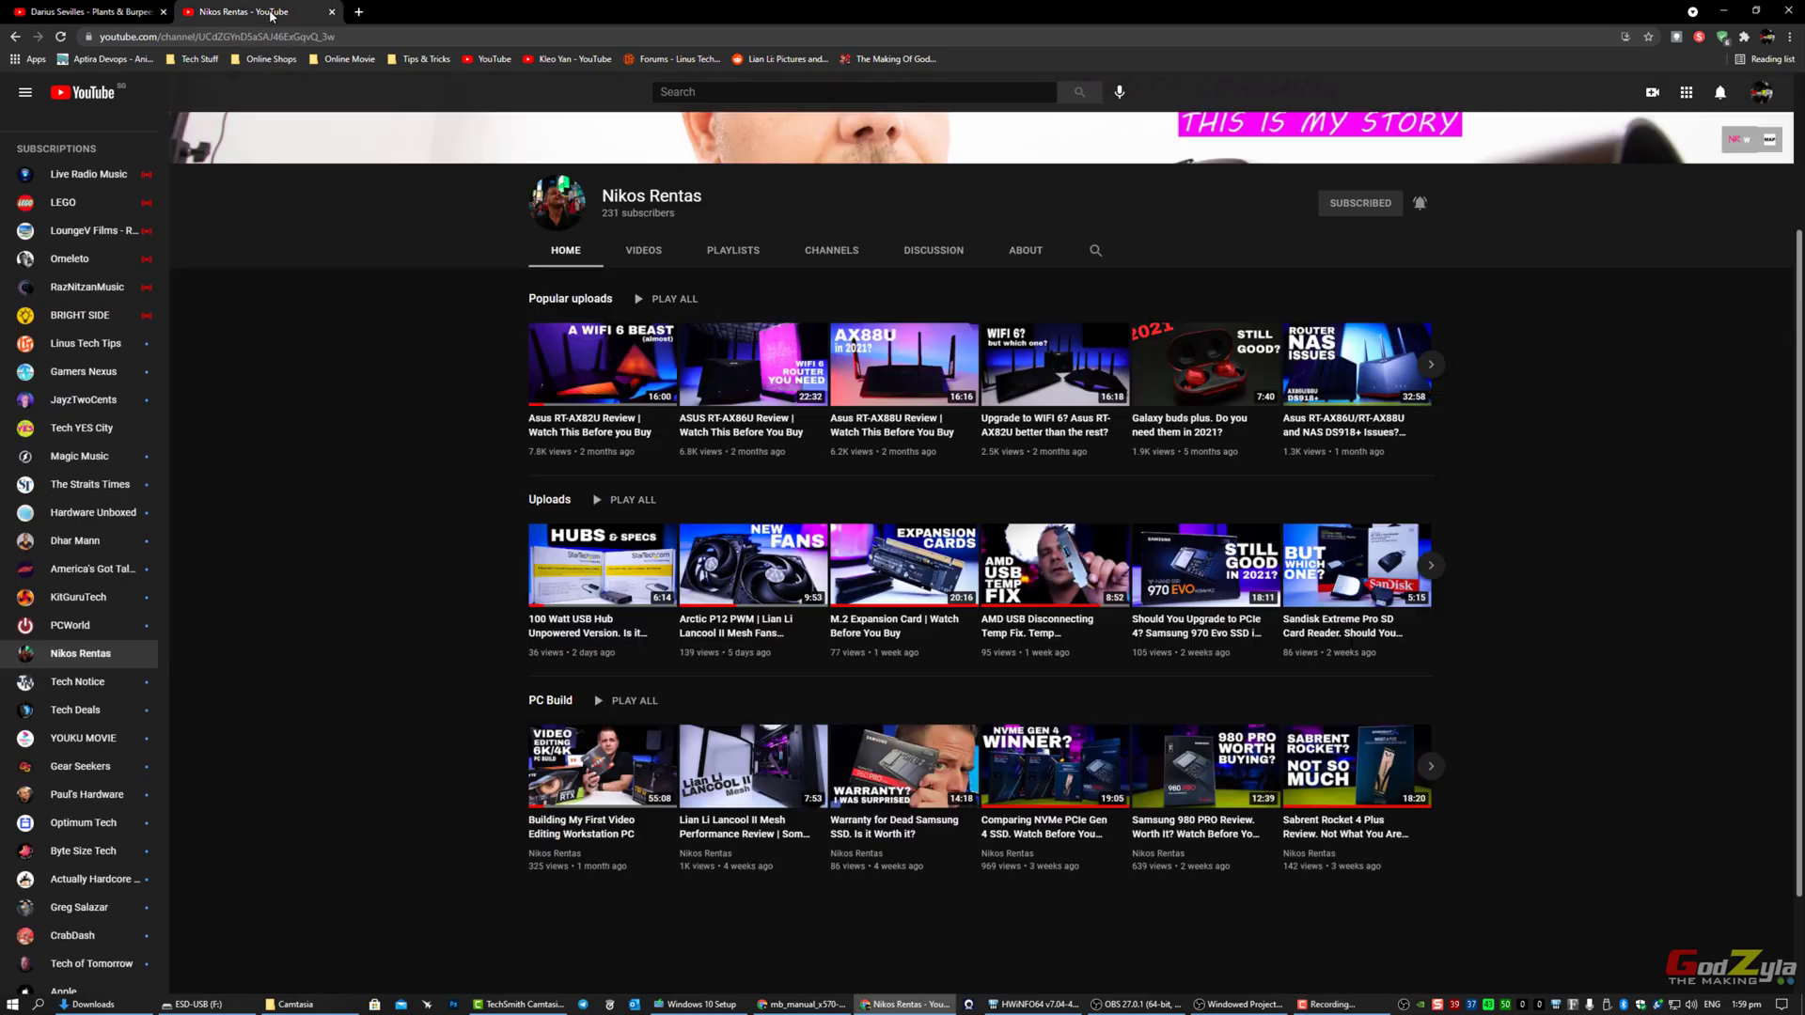
pyautogui.scroll(3, 1500, 261)
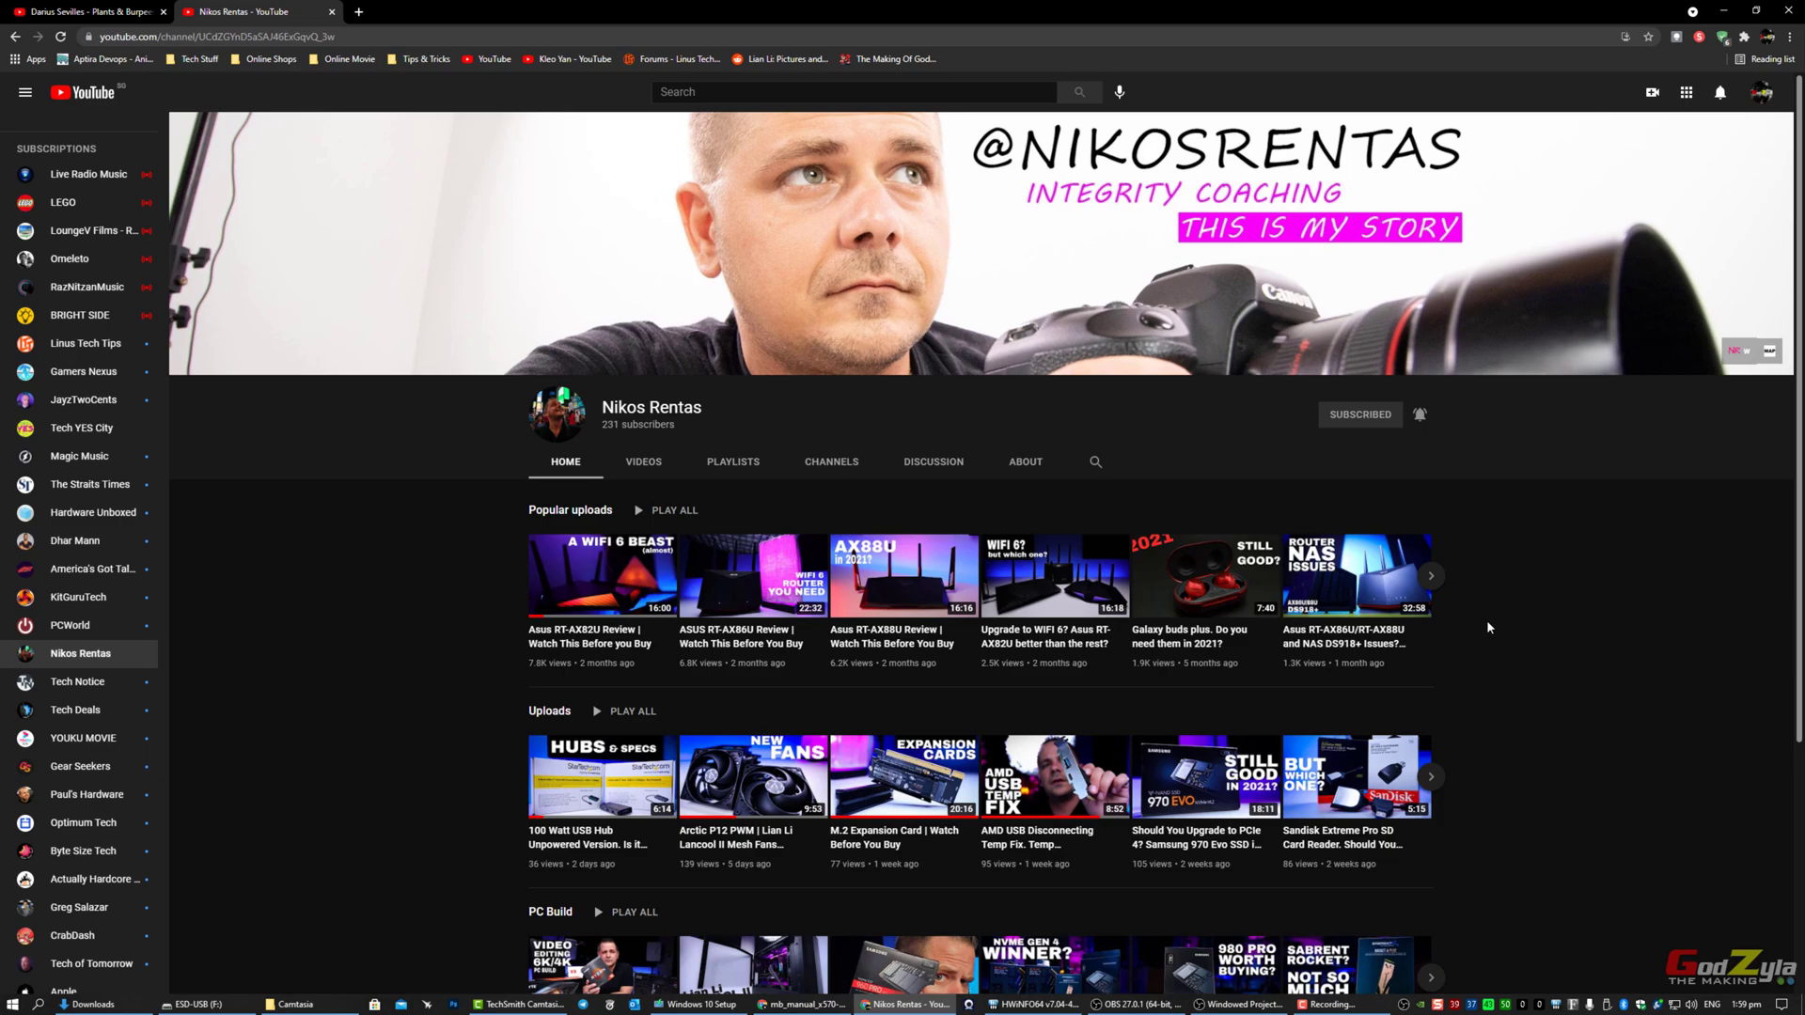
pyautogui.scroll(-2, 1487, 627)
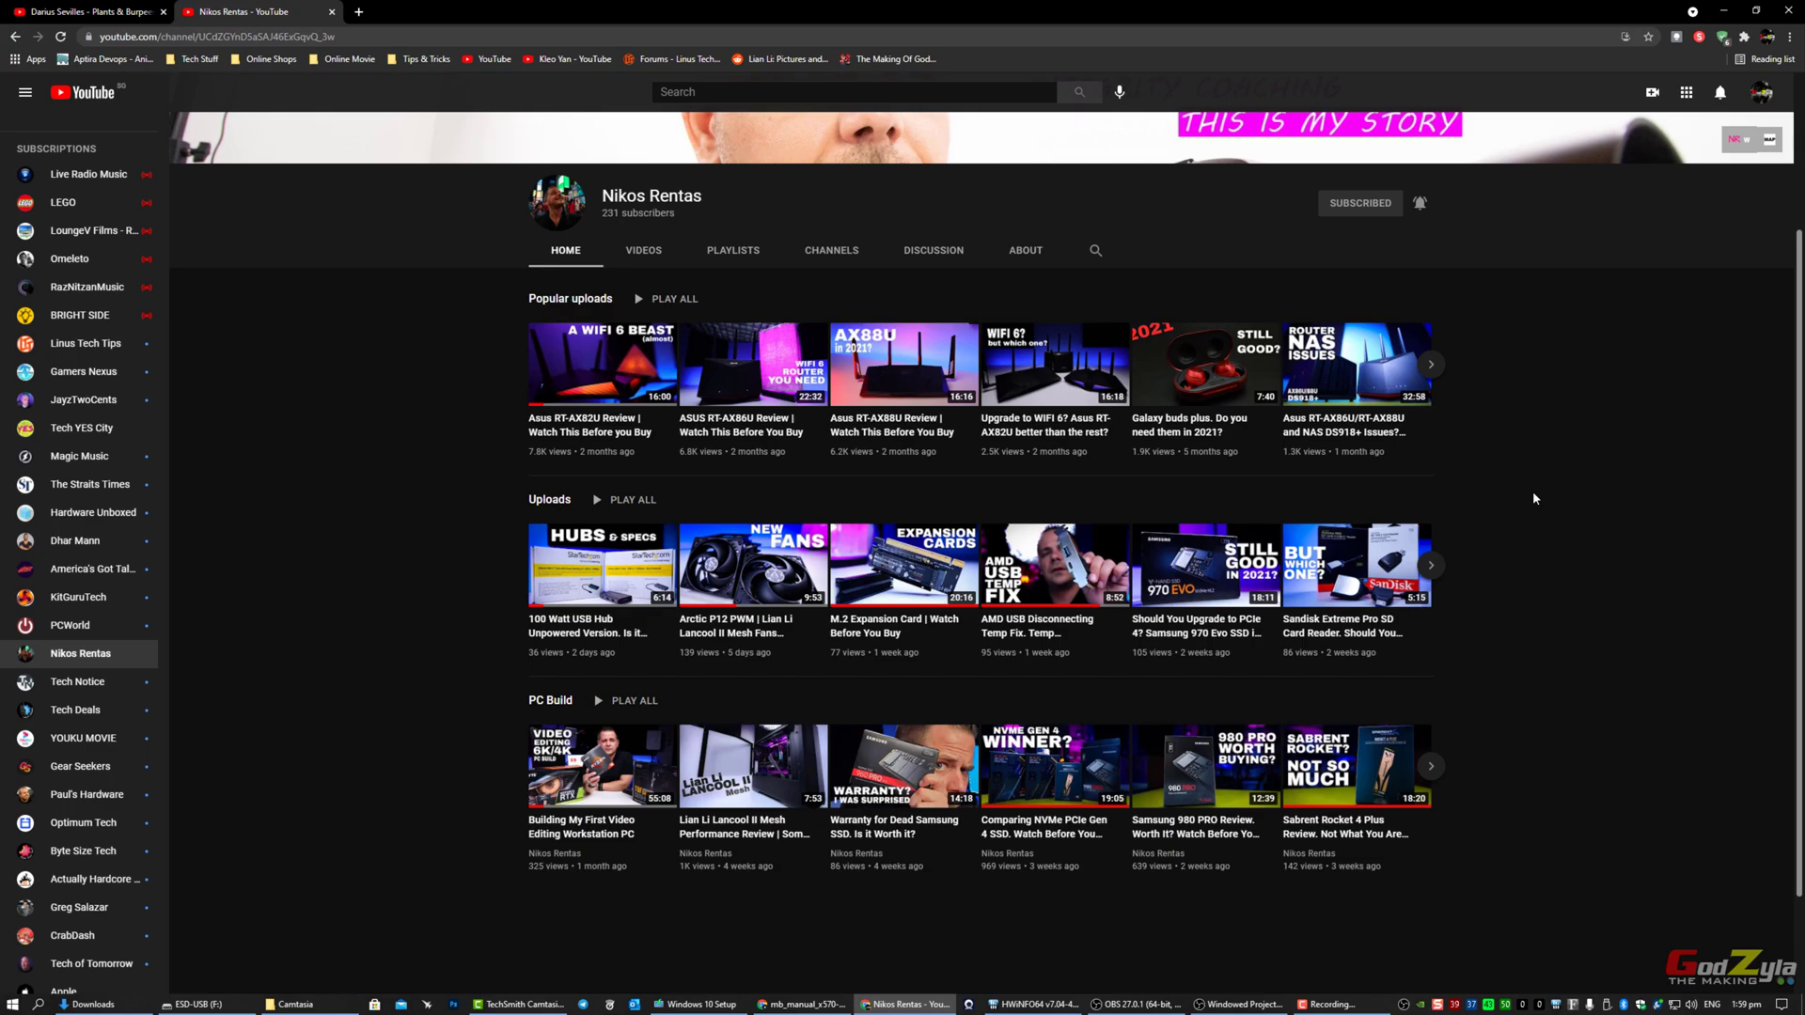
pyautogui.scroll(-1, 1523, 500)
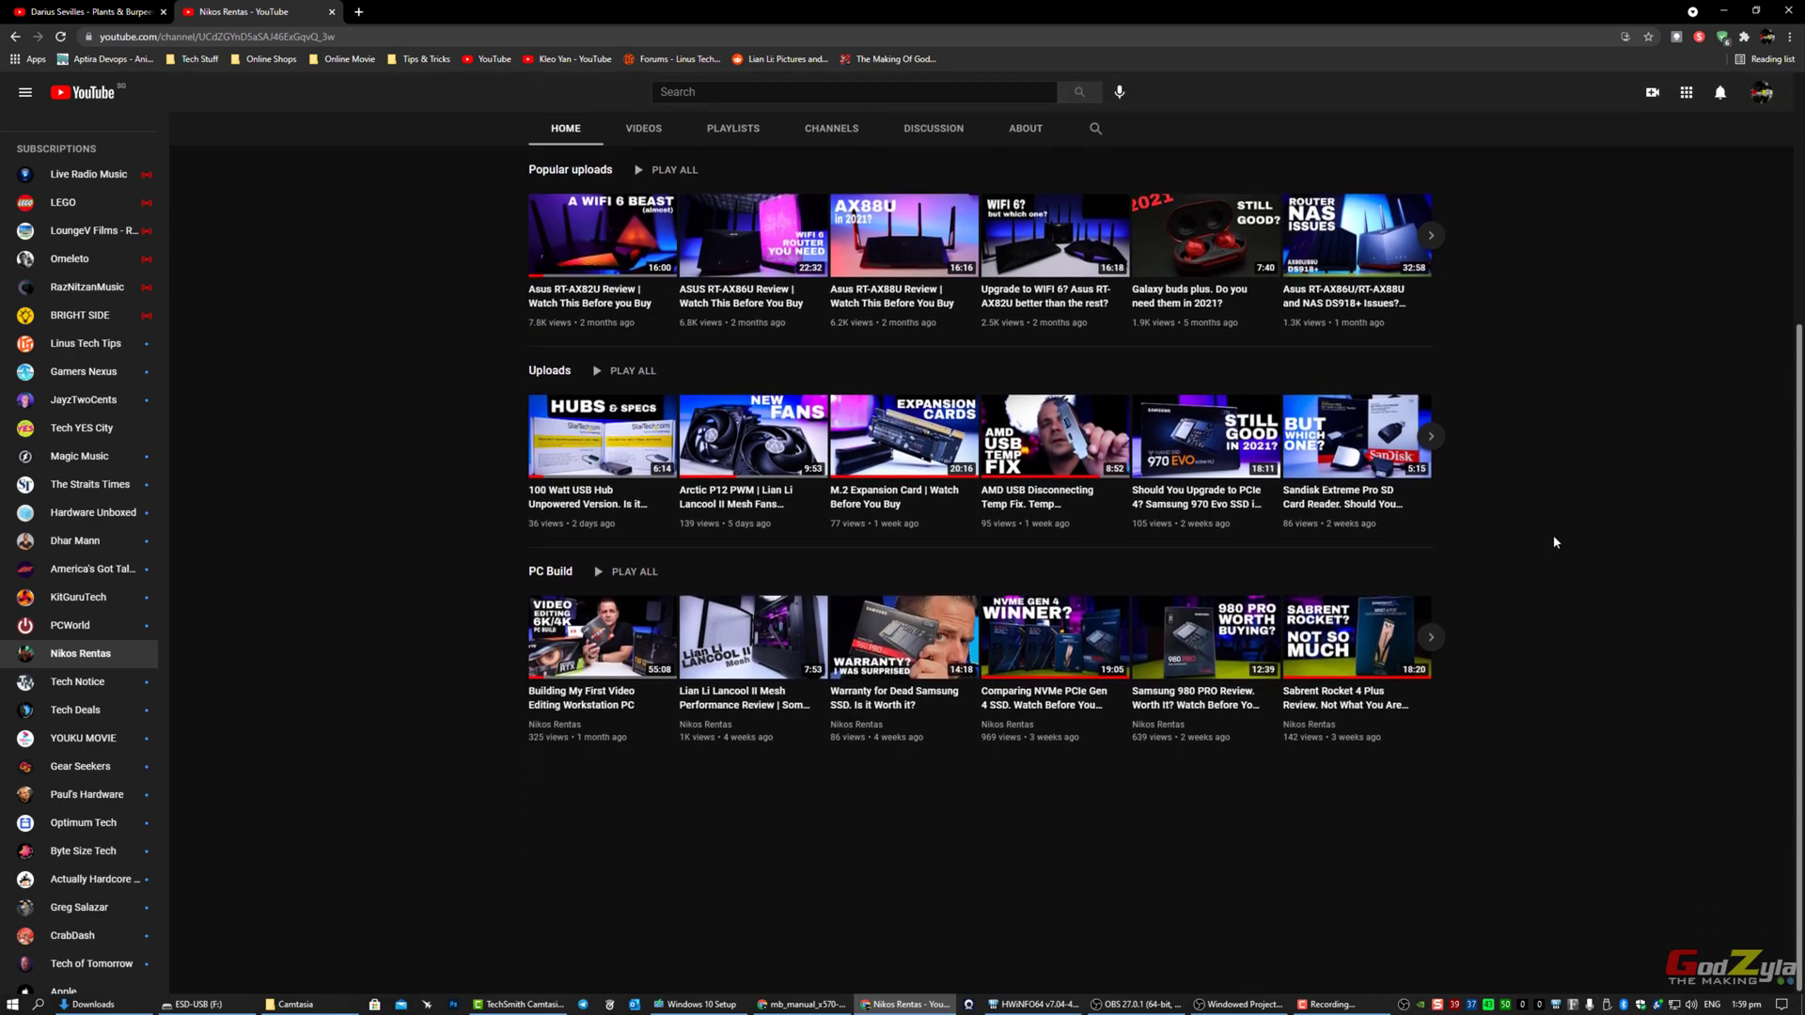
pyautogui.moveTo(1194, 697)
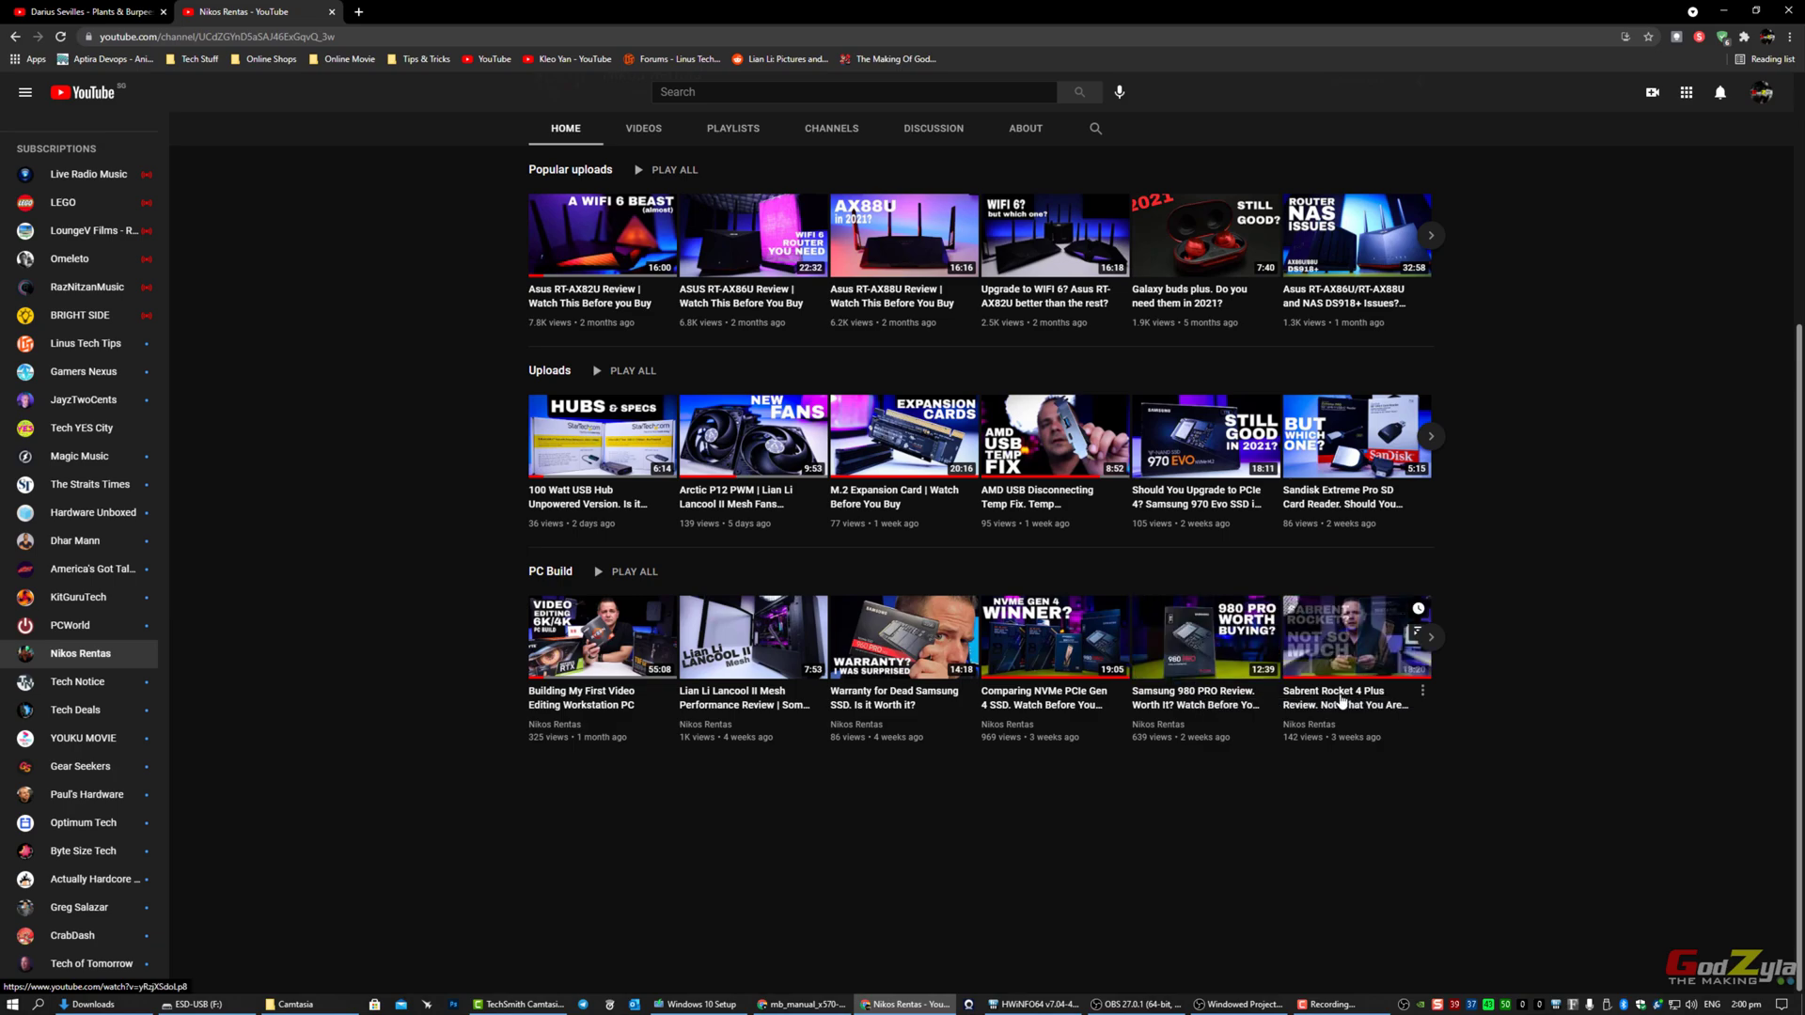
pyautogui.scroll(4, 1542, 655)
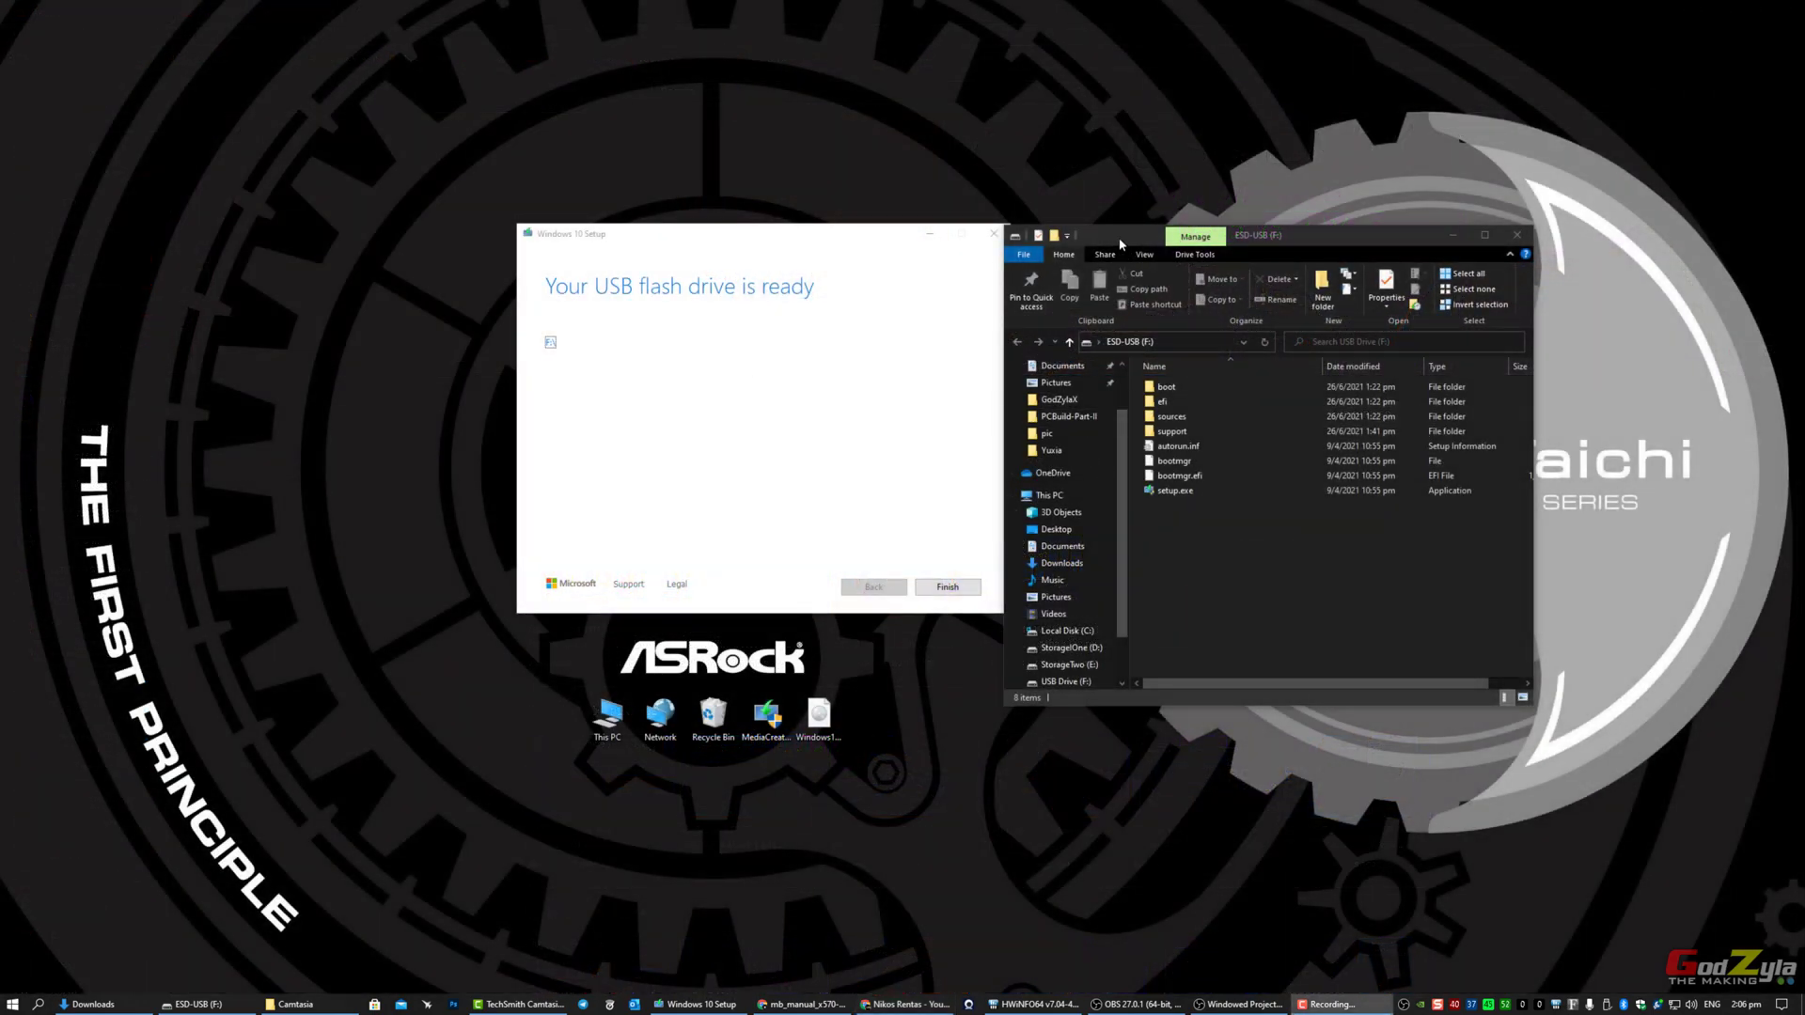
# Step: Nudge Explorer aside, then click Finish to close the Windows 10 Setup wizard
pyautogui.moveTo(1120, 244); pyautogui.dragTo(1126, 226)
pyautogui.click(944, 558)
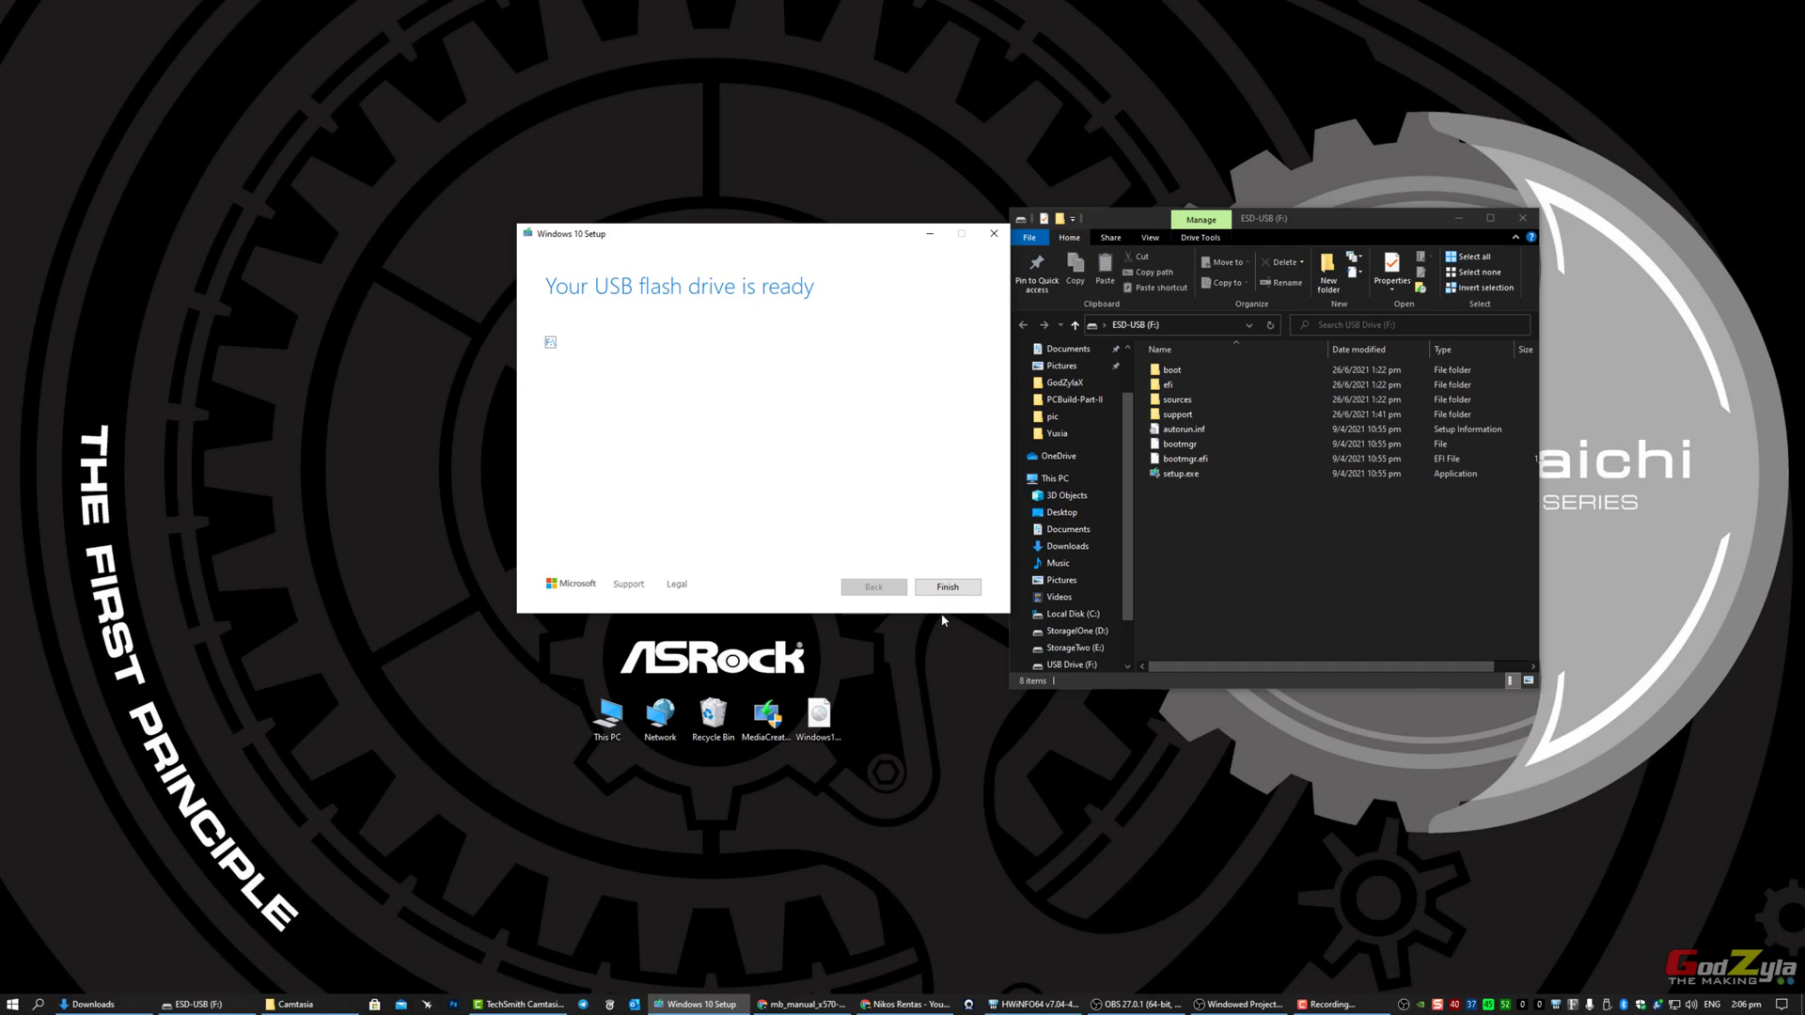
pyautogui.click(946, 587)
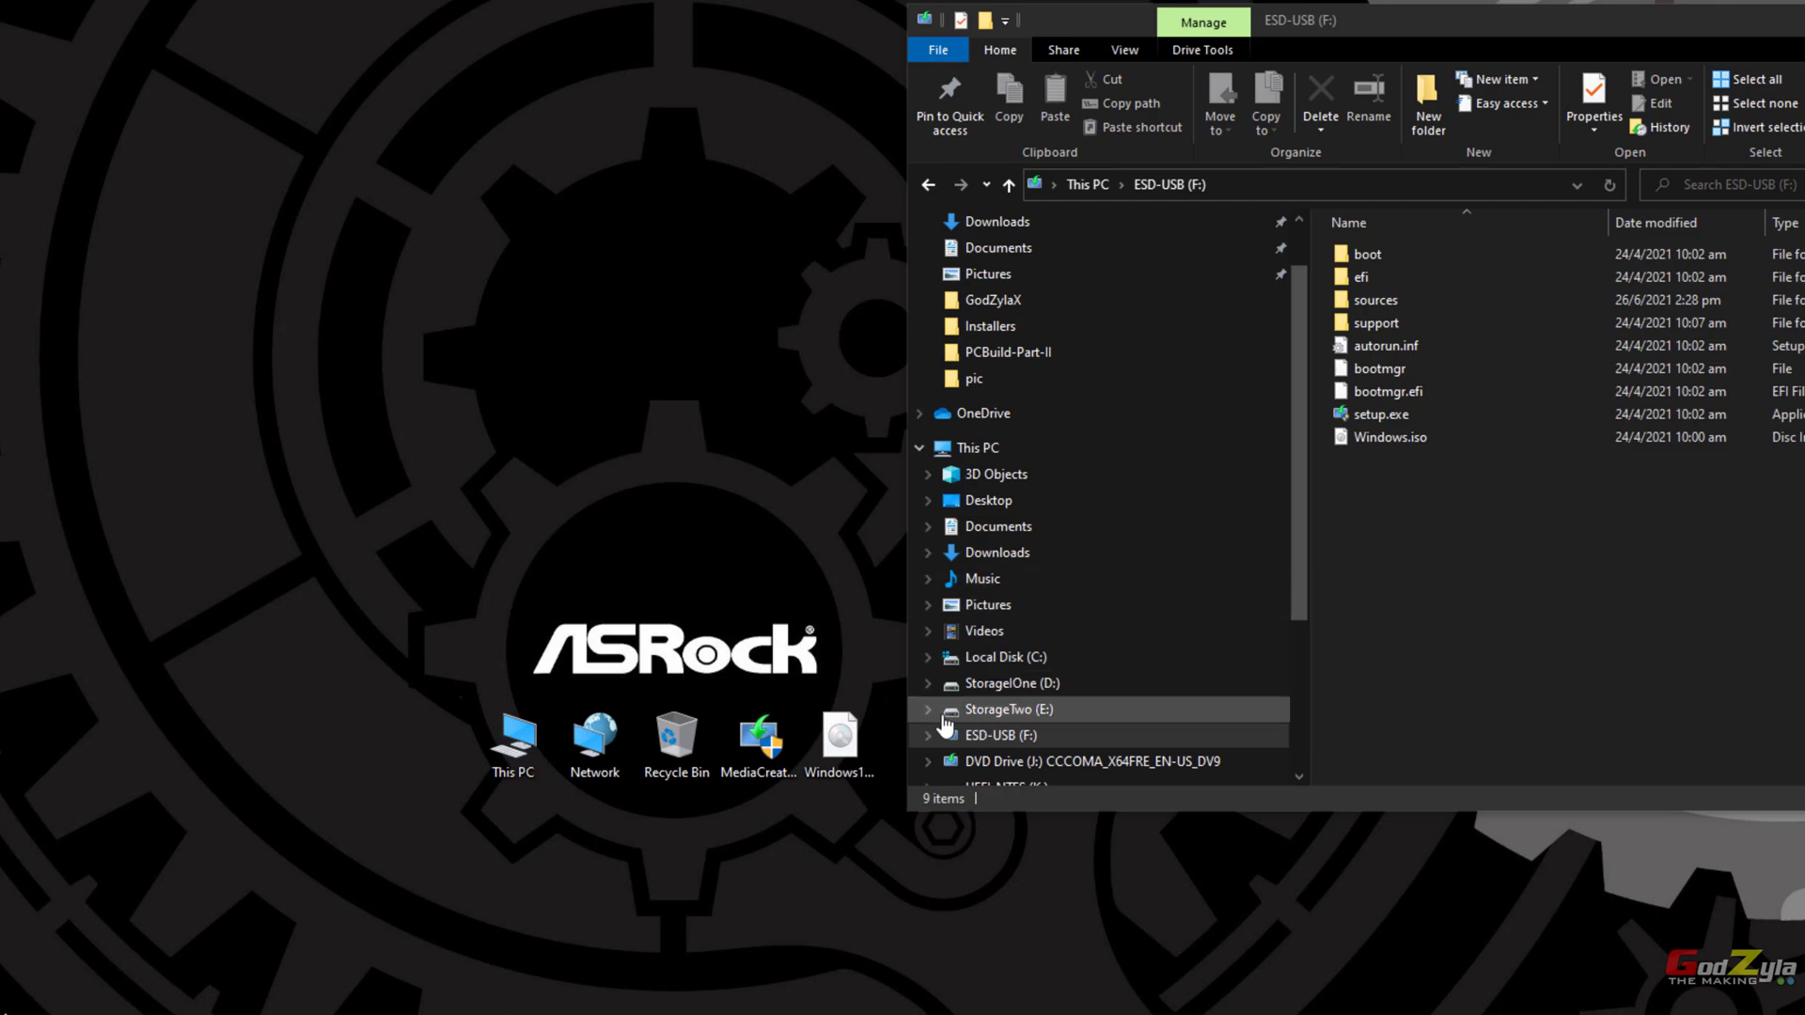
# Step: Mount the desktop's Windows11.iso so it opens as DVD Drive (J:)
pyautogui.click(838, 753)
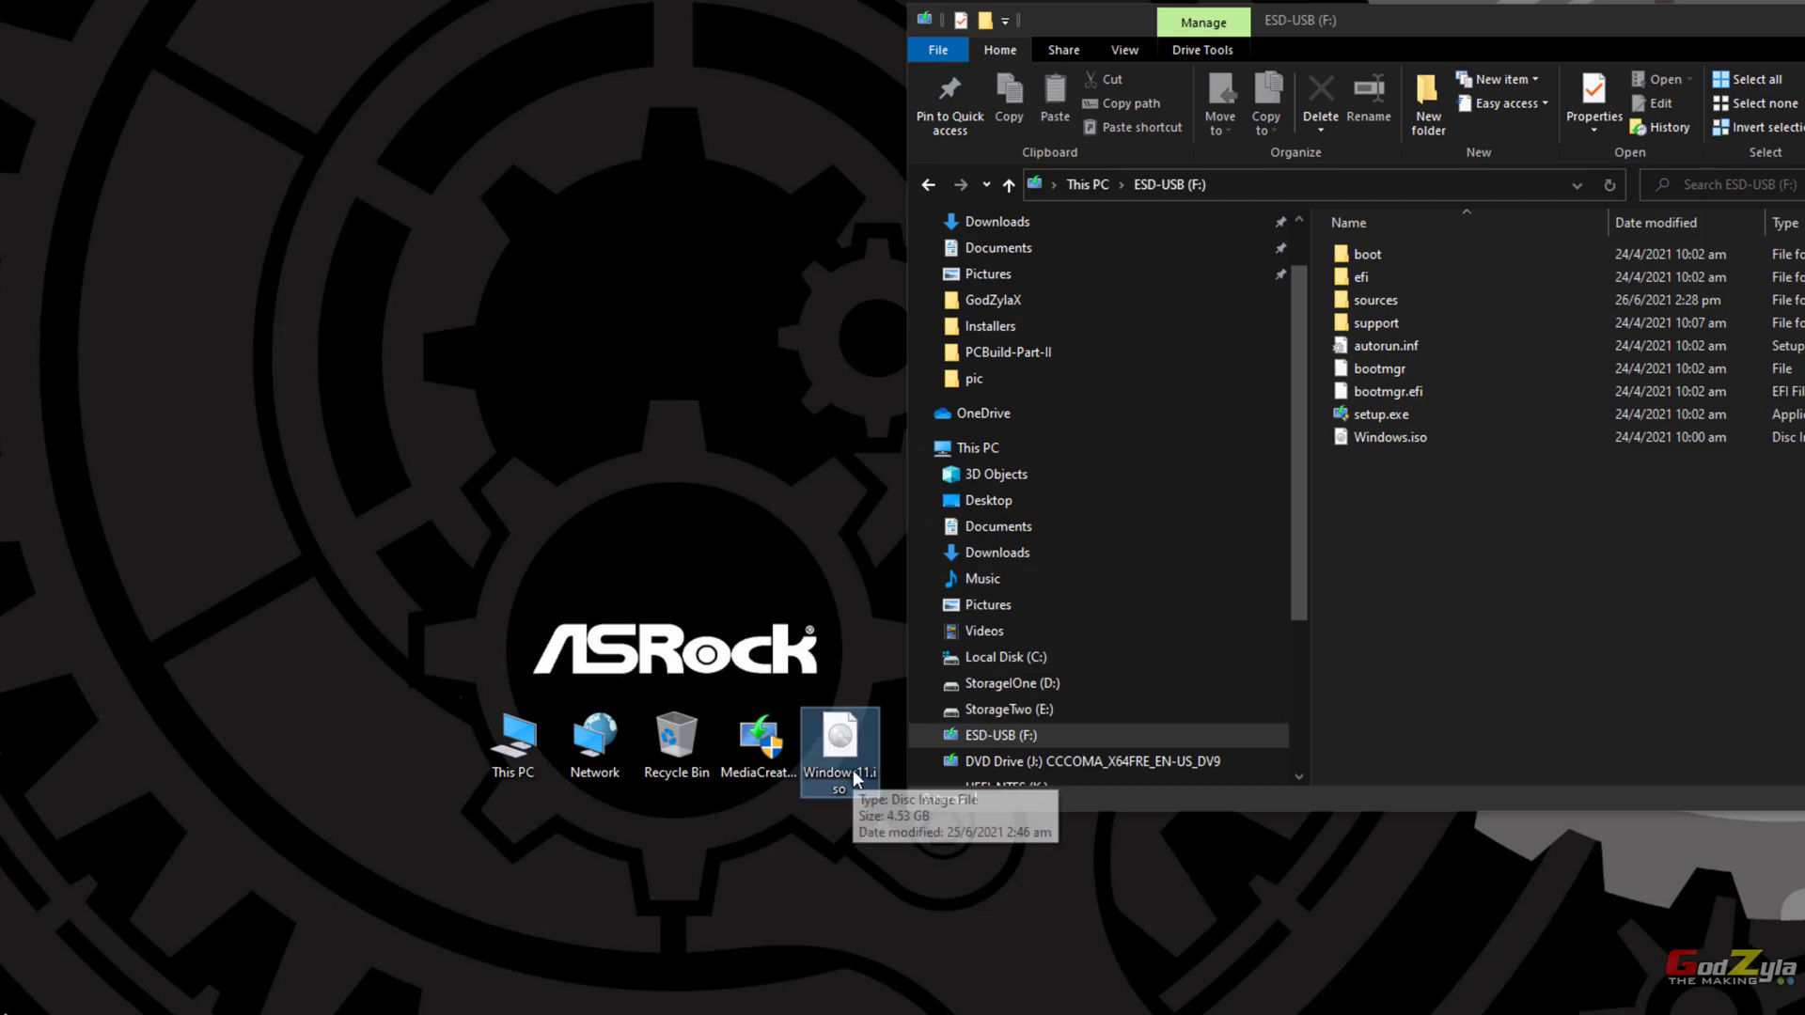
pyautogui.rightClick(852, 768)
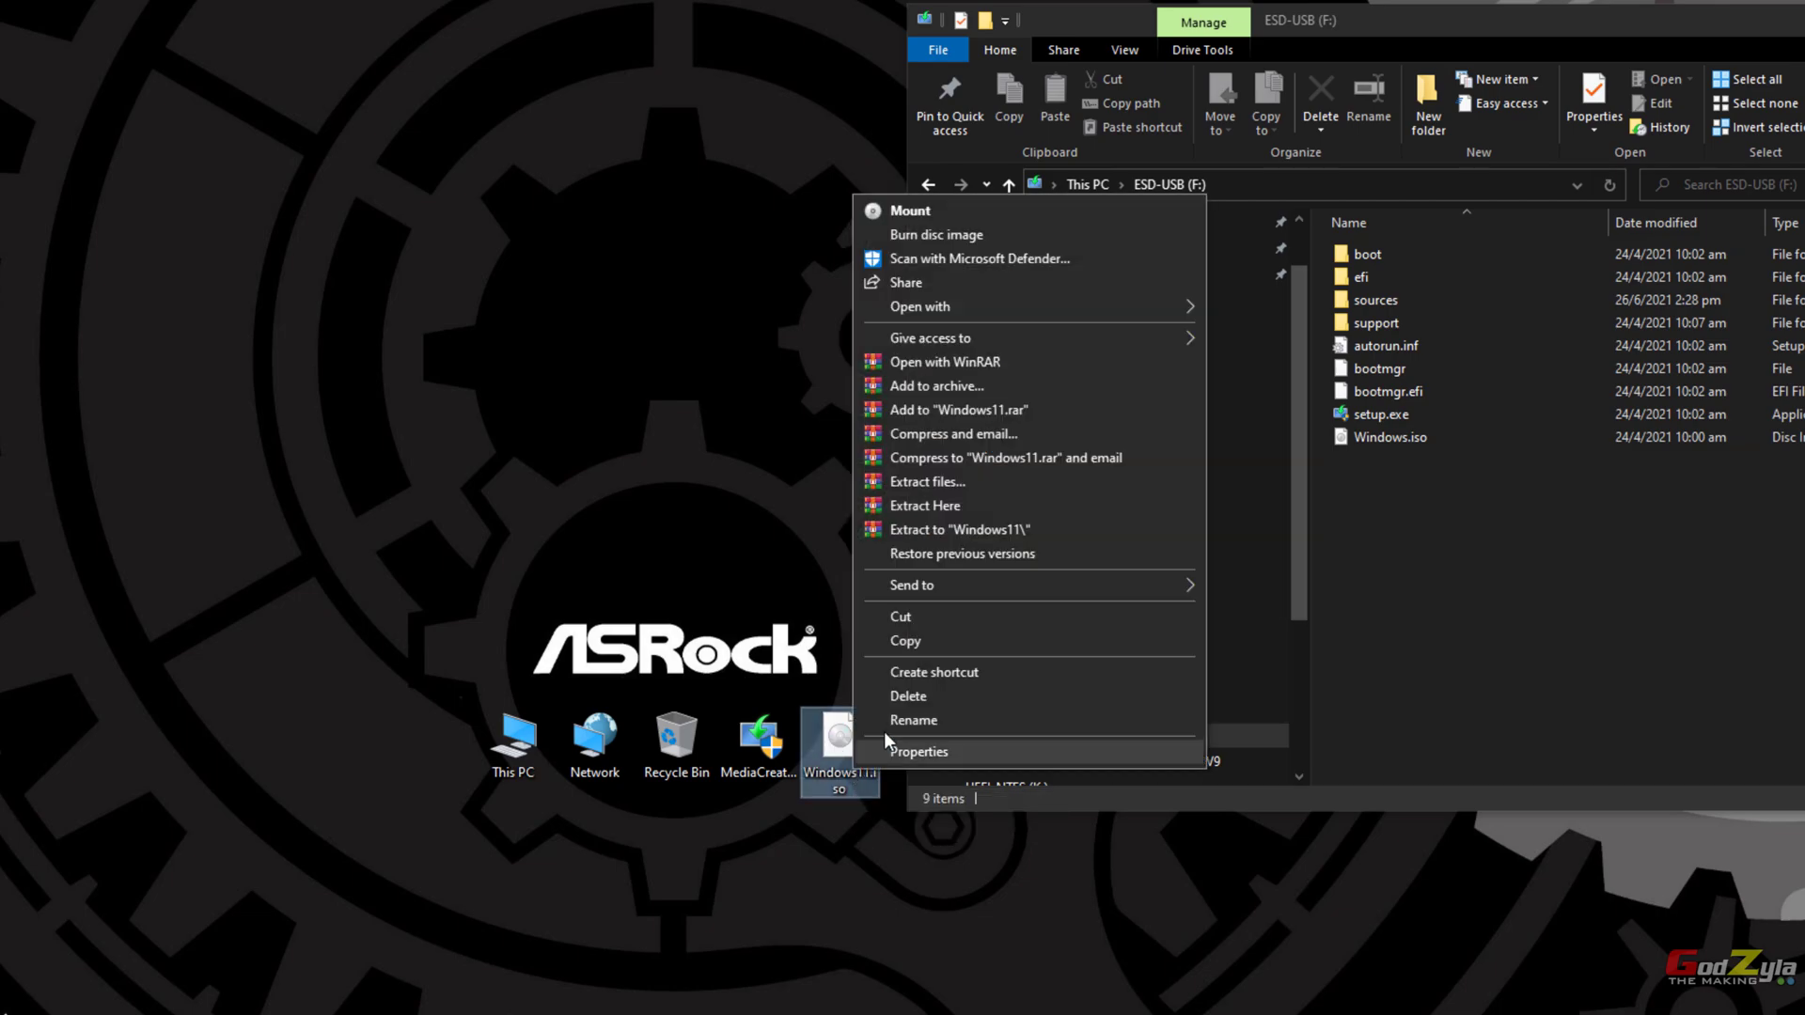
pyautogui.click(1013, 215)
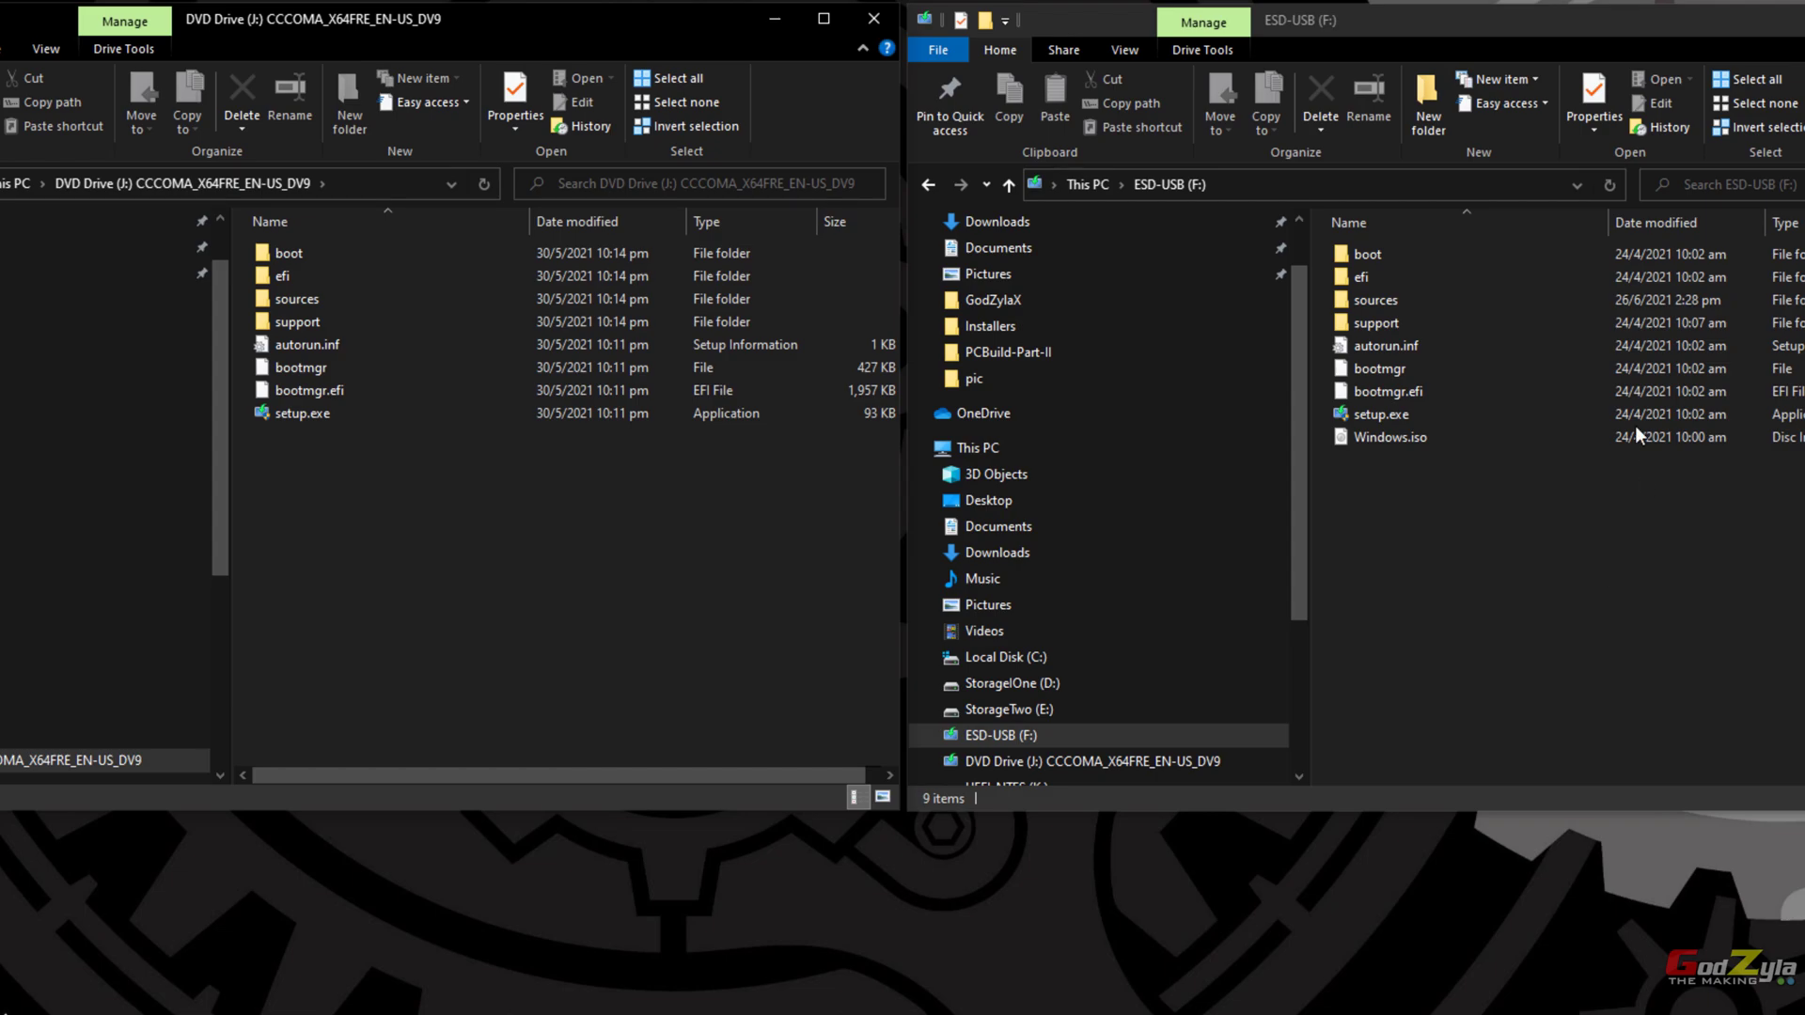
# Step: Permanently delete install.esd from the sources folder on ESD-USB (F:)
pyautogui.click(1401, 301)
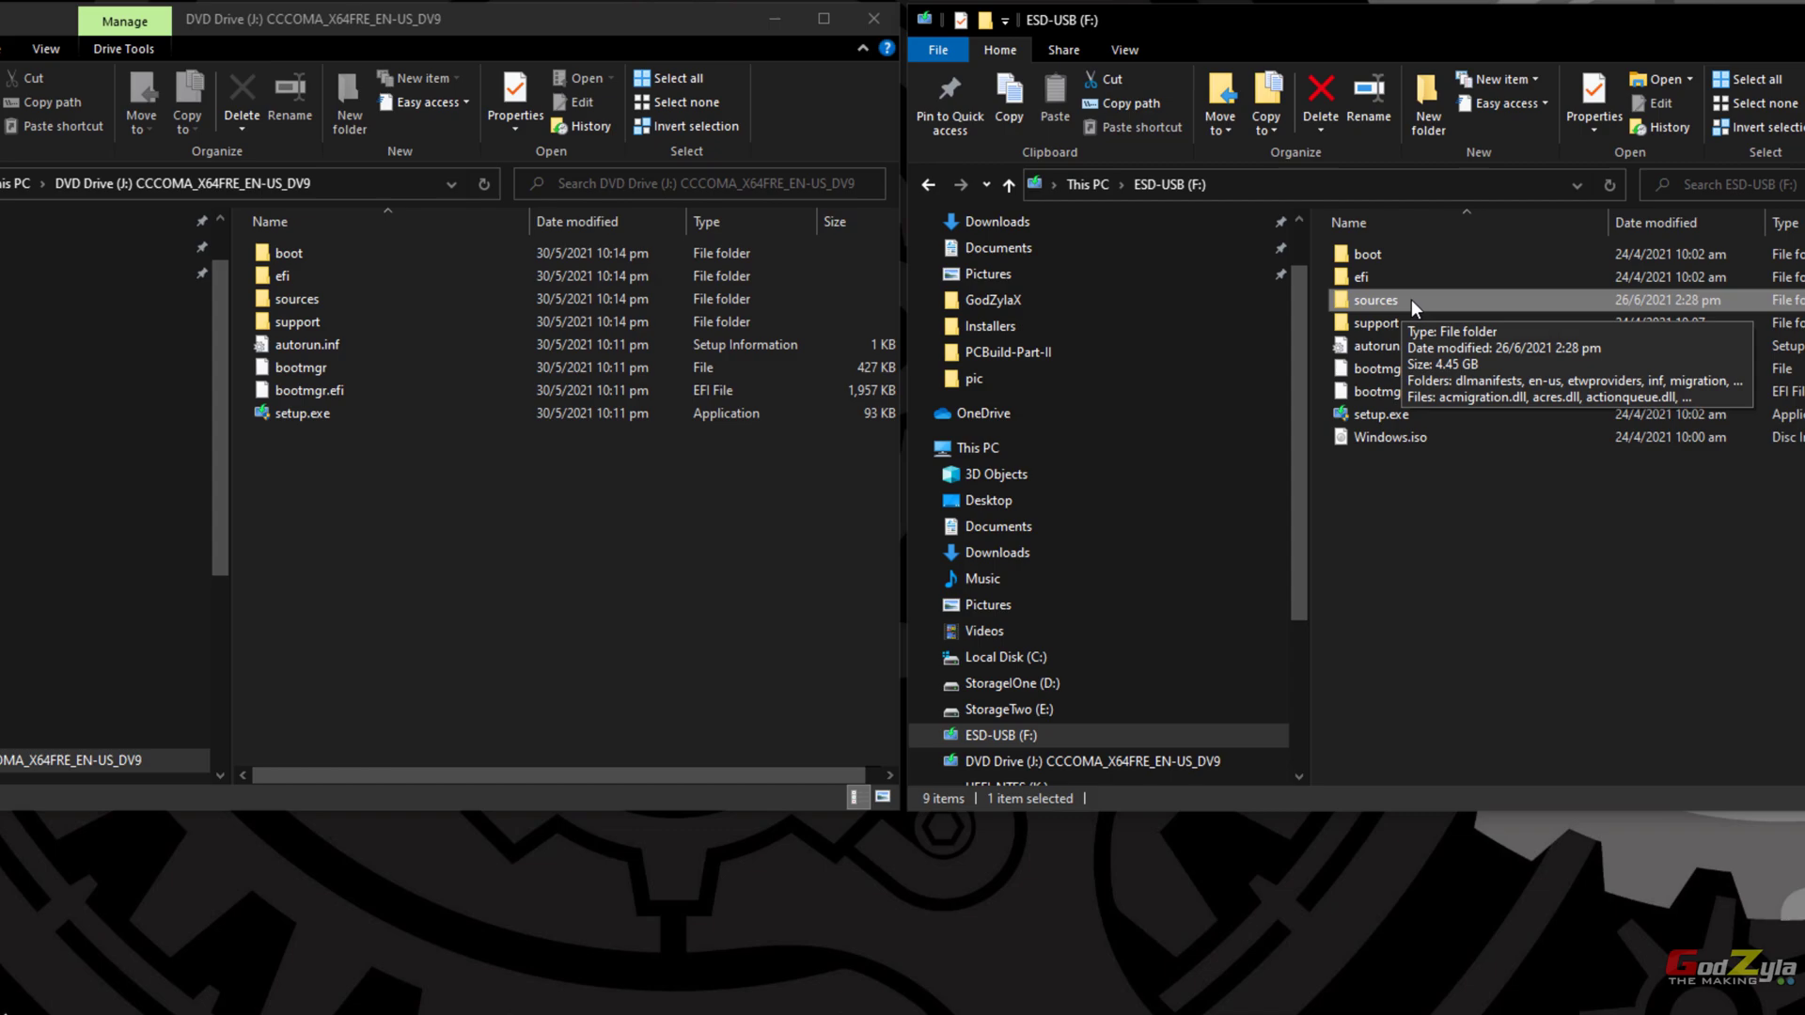
pyautogui.doubleClick(1448, 297)
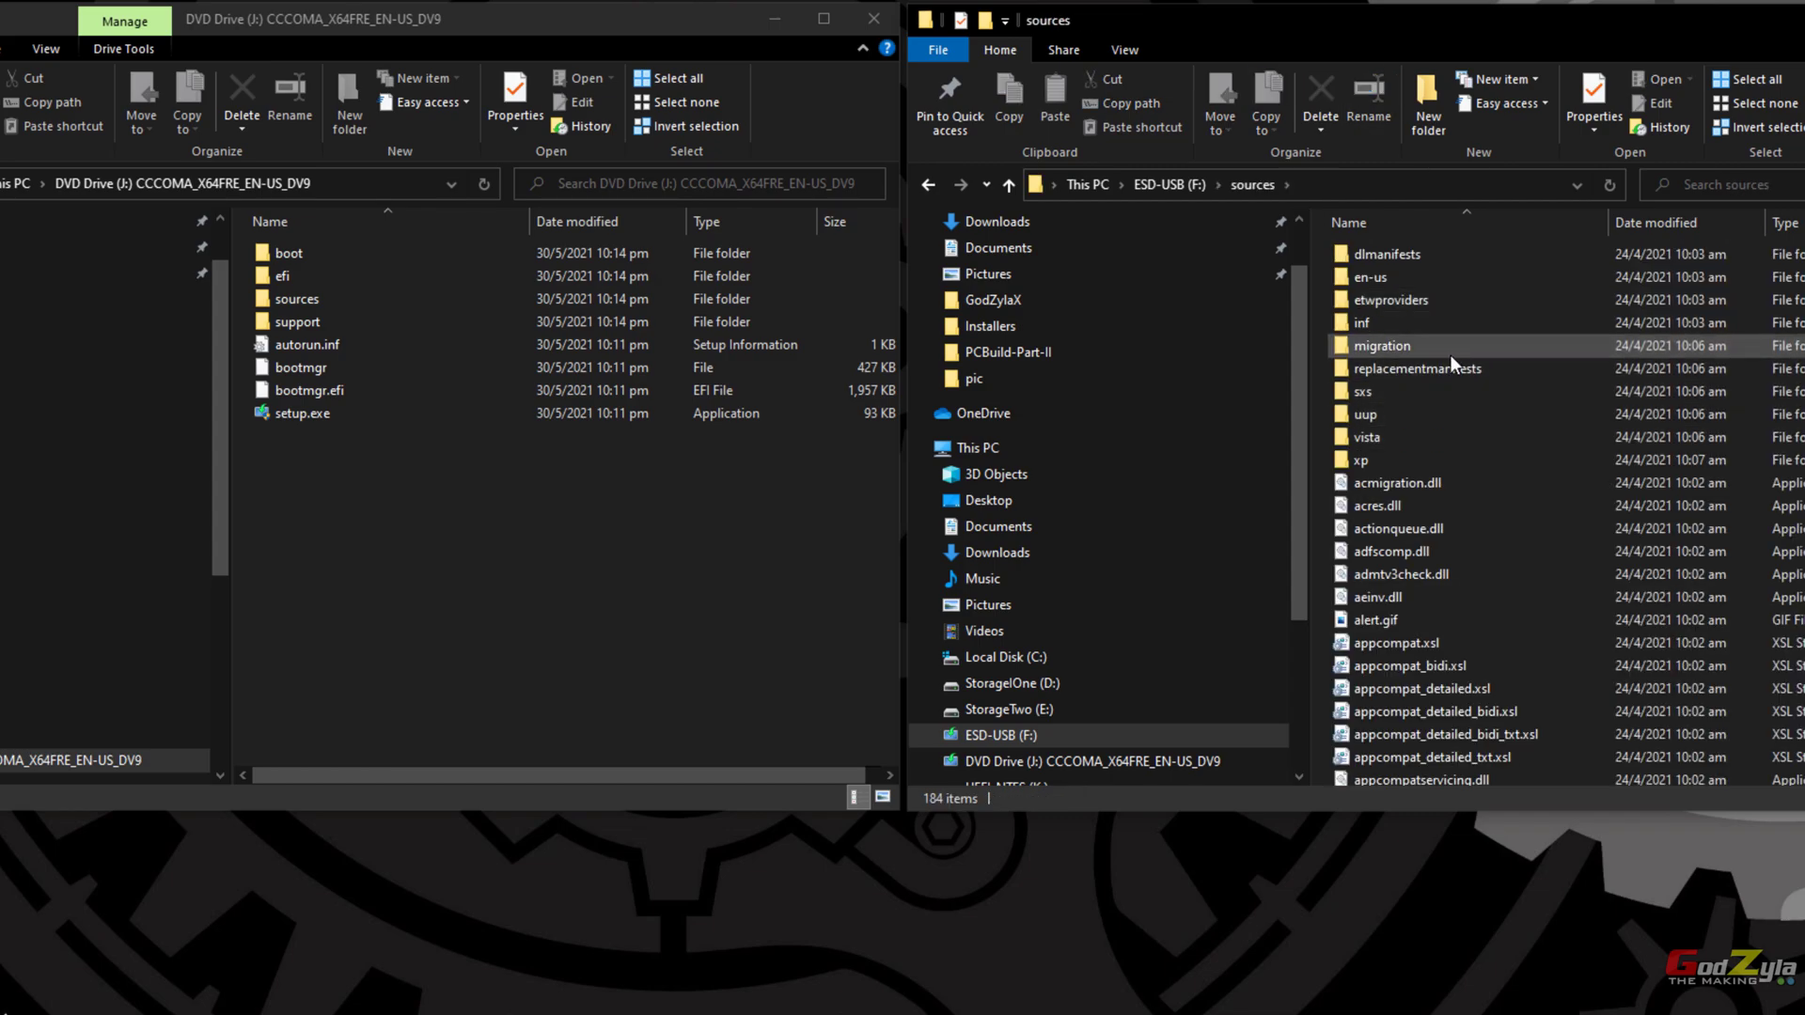
pyautogui.scroll(-15, 1480, 438)
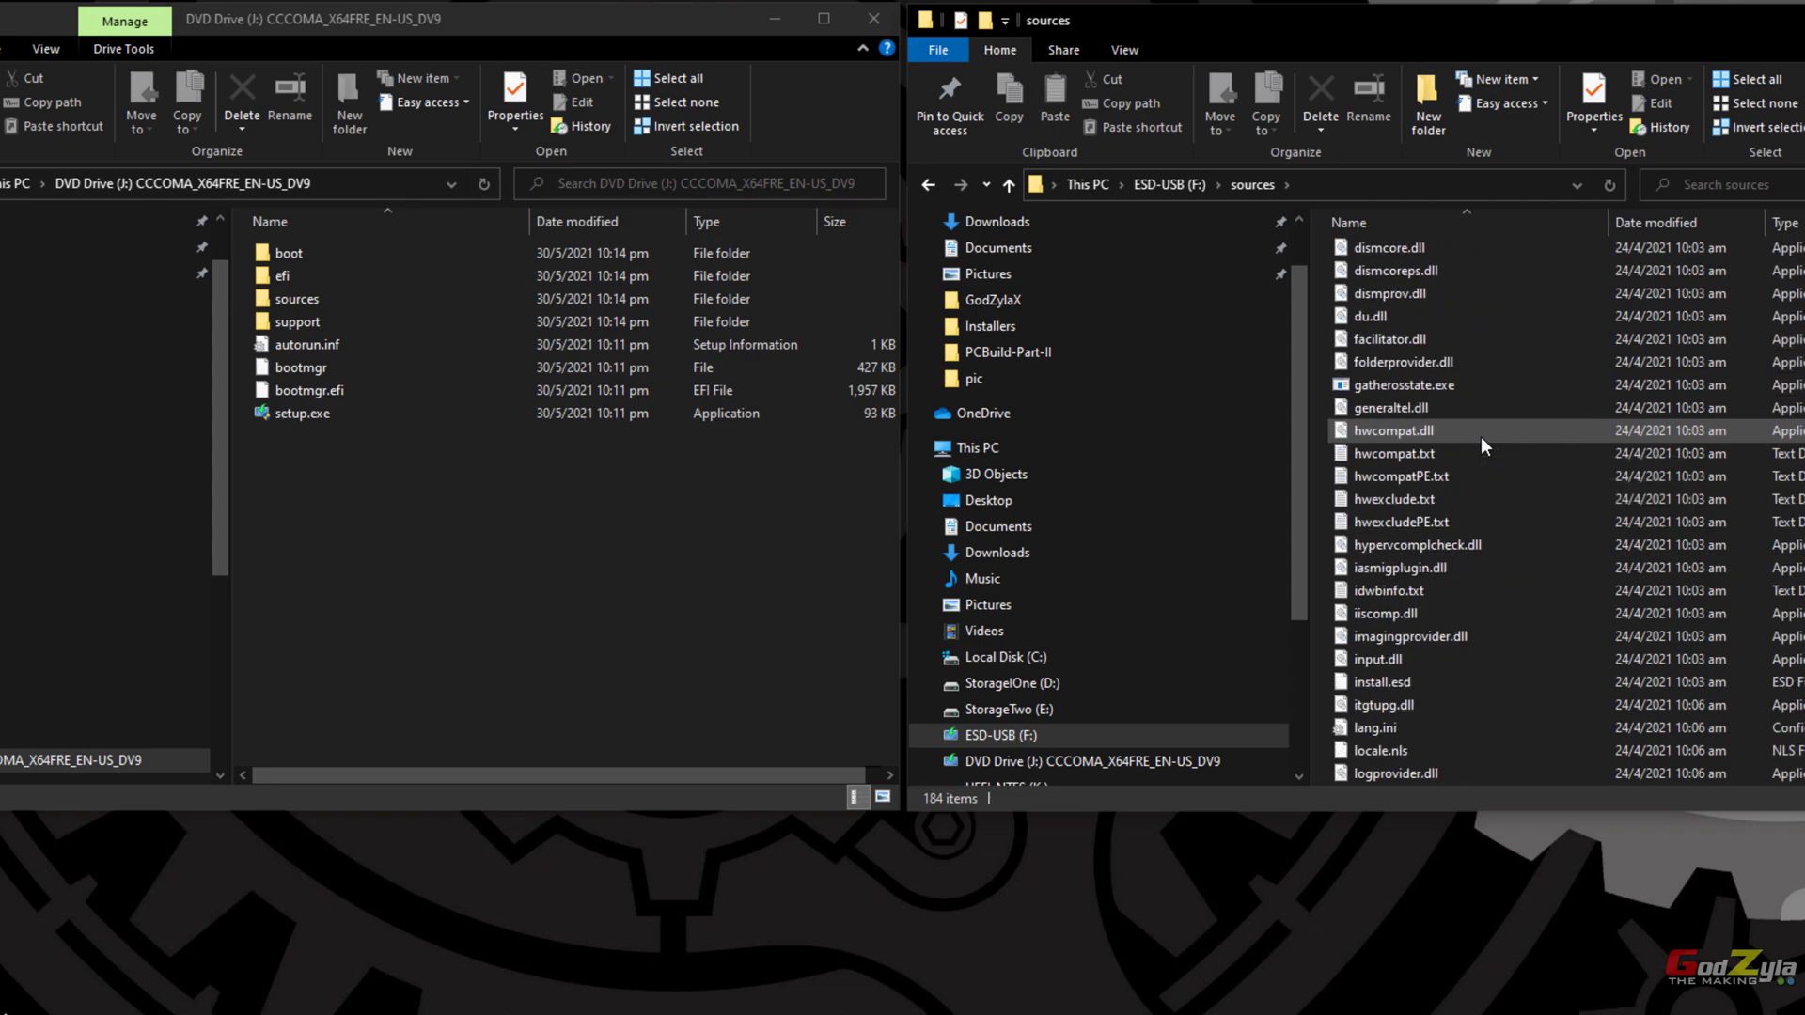
pyautogui.scroll(-4, 1481, 436)
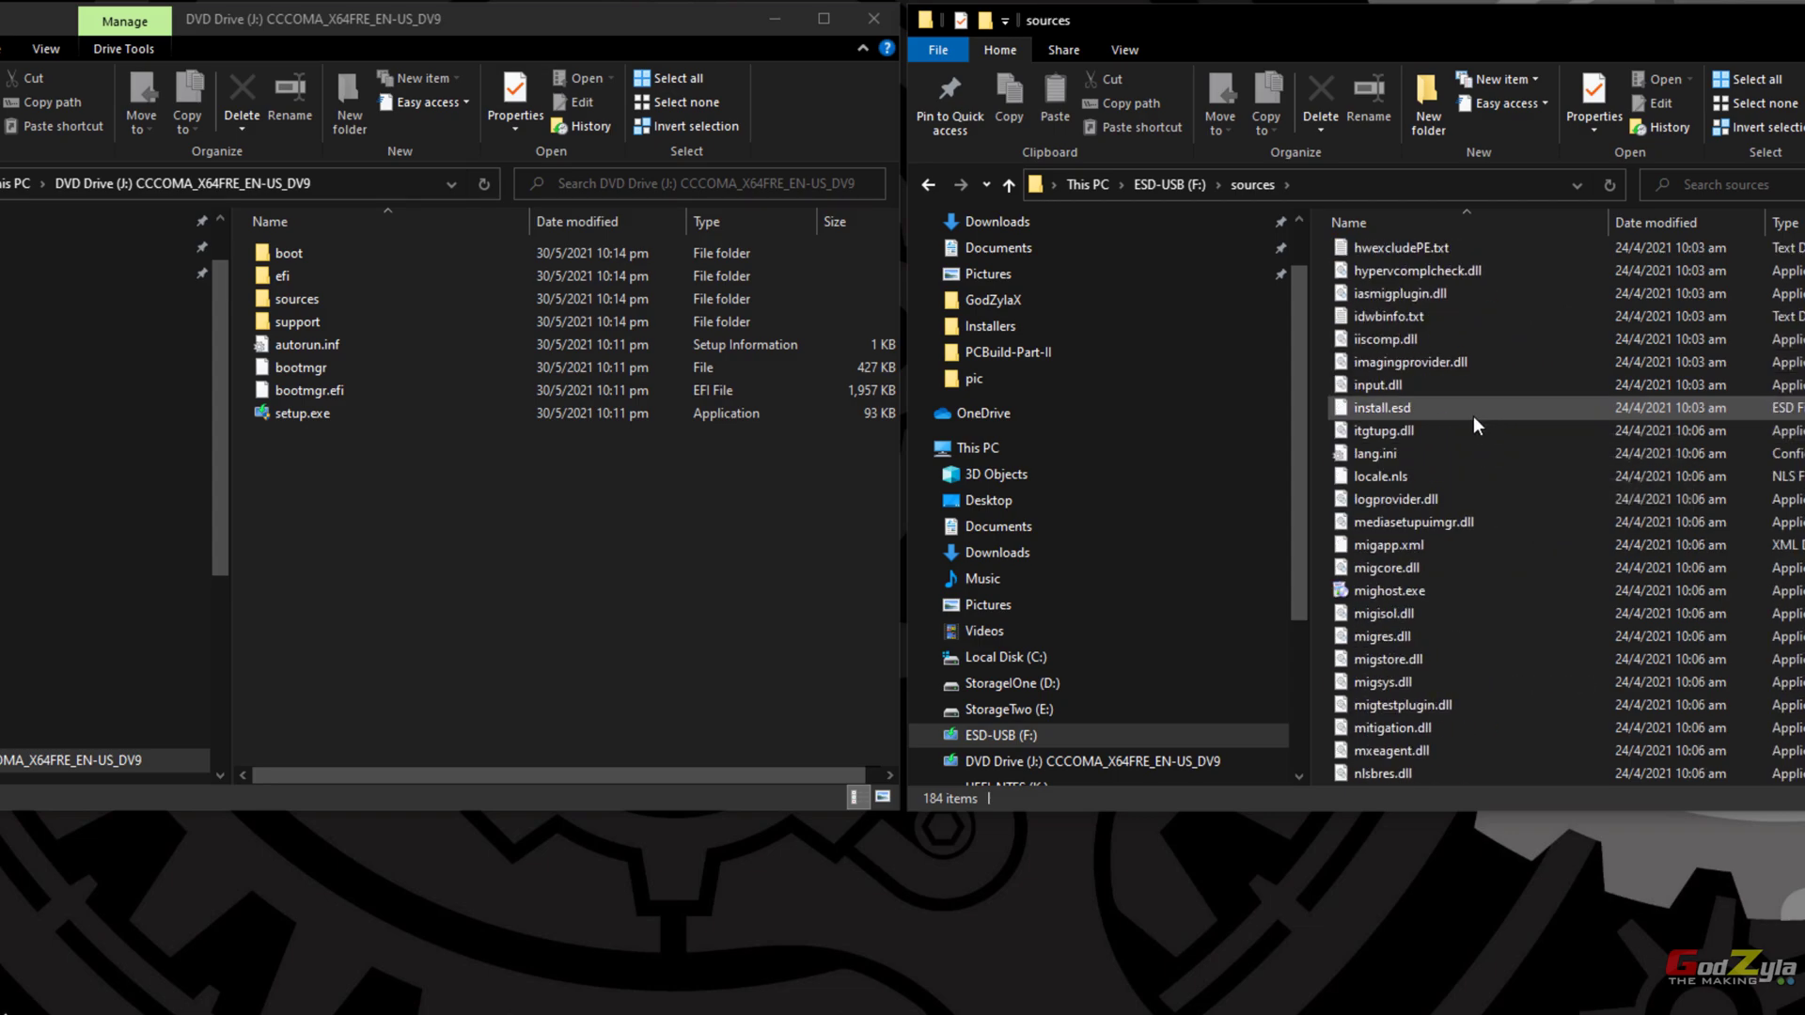
pyautogui.click(1403, 404)
pyautogui.rightClick(1401, 407)
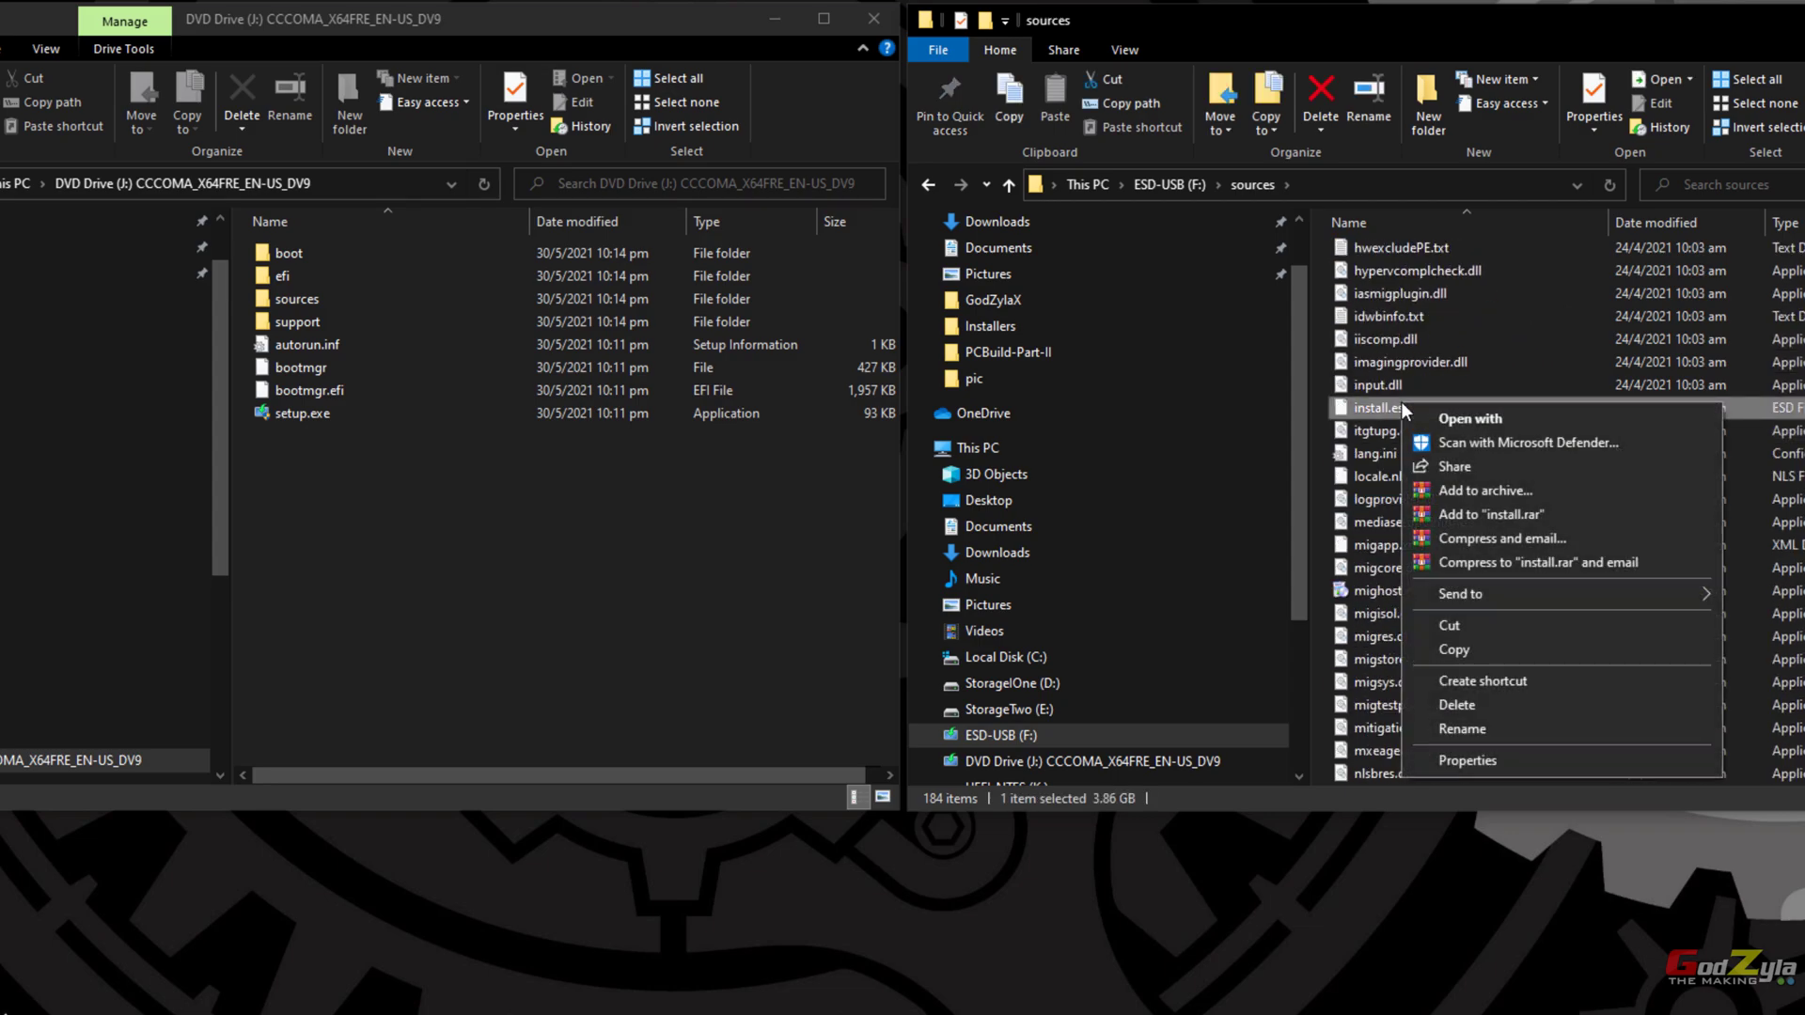
pyautogui.click(1491, 703)
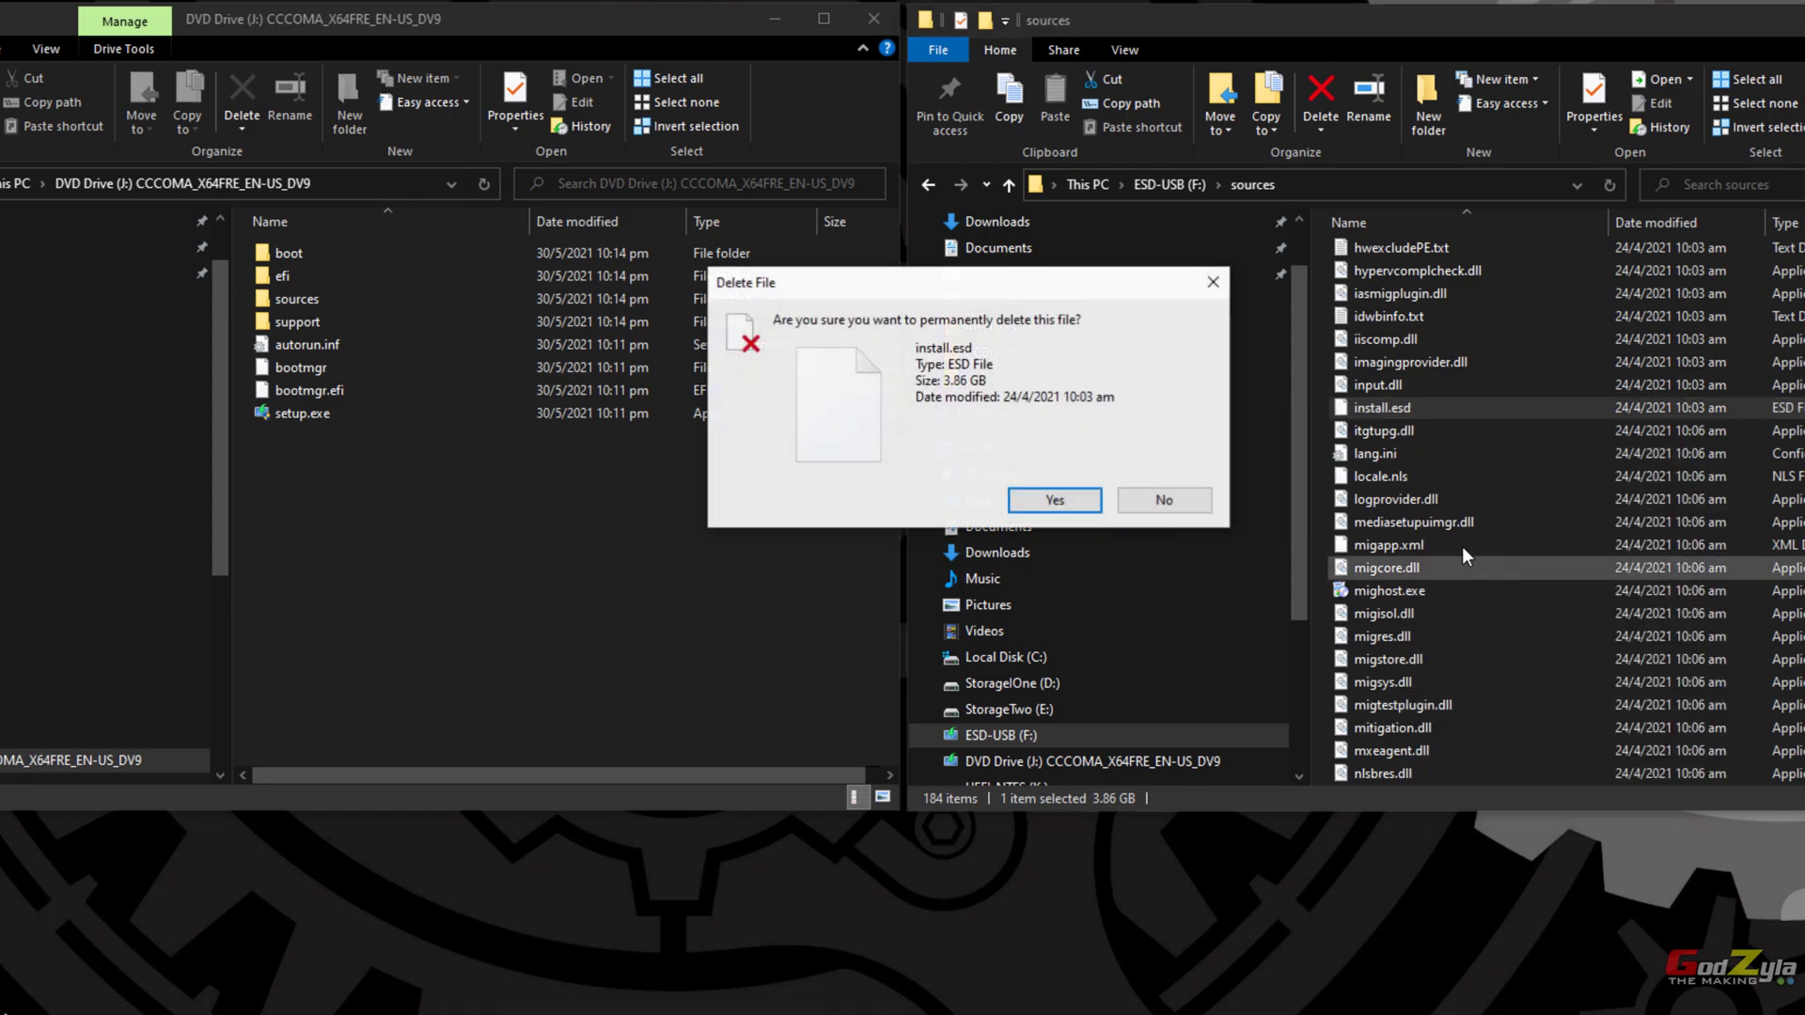
pyautogui.click(1055, 501)
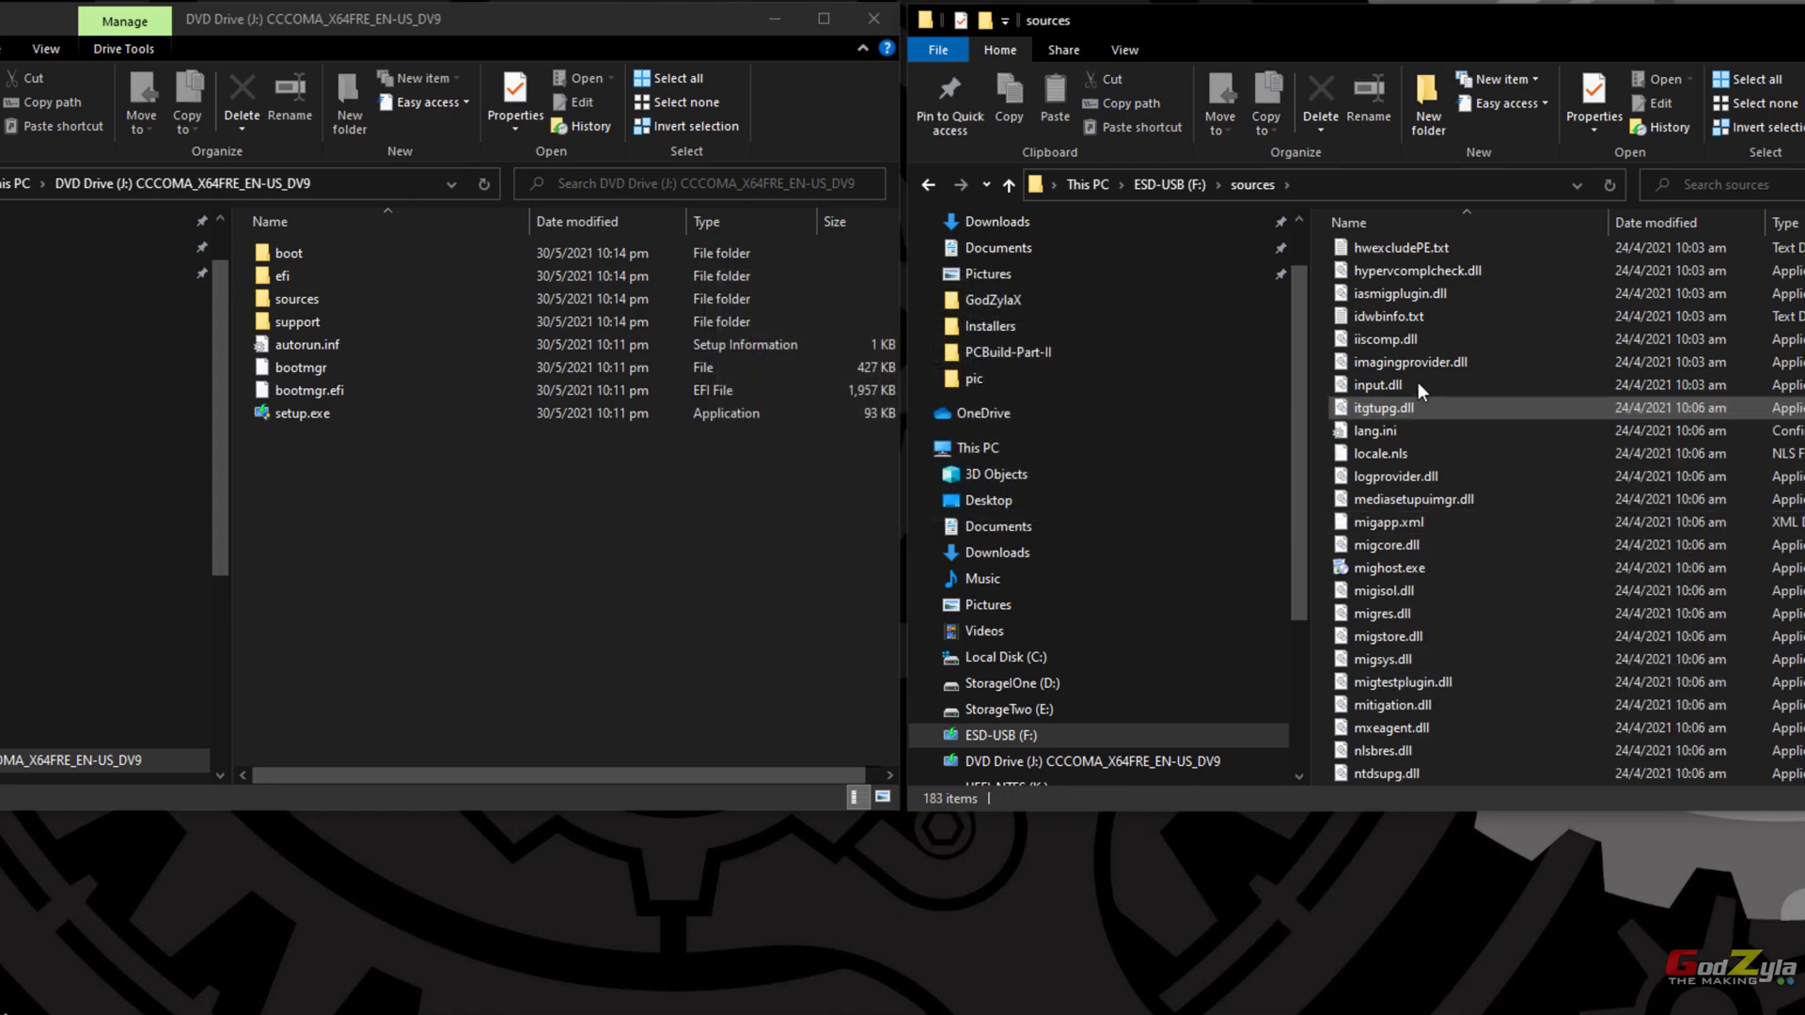
# Step: Copy install.wim from the DVD's sources folder into the USB's sources folder
pyautogui.click(485, 21)
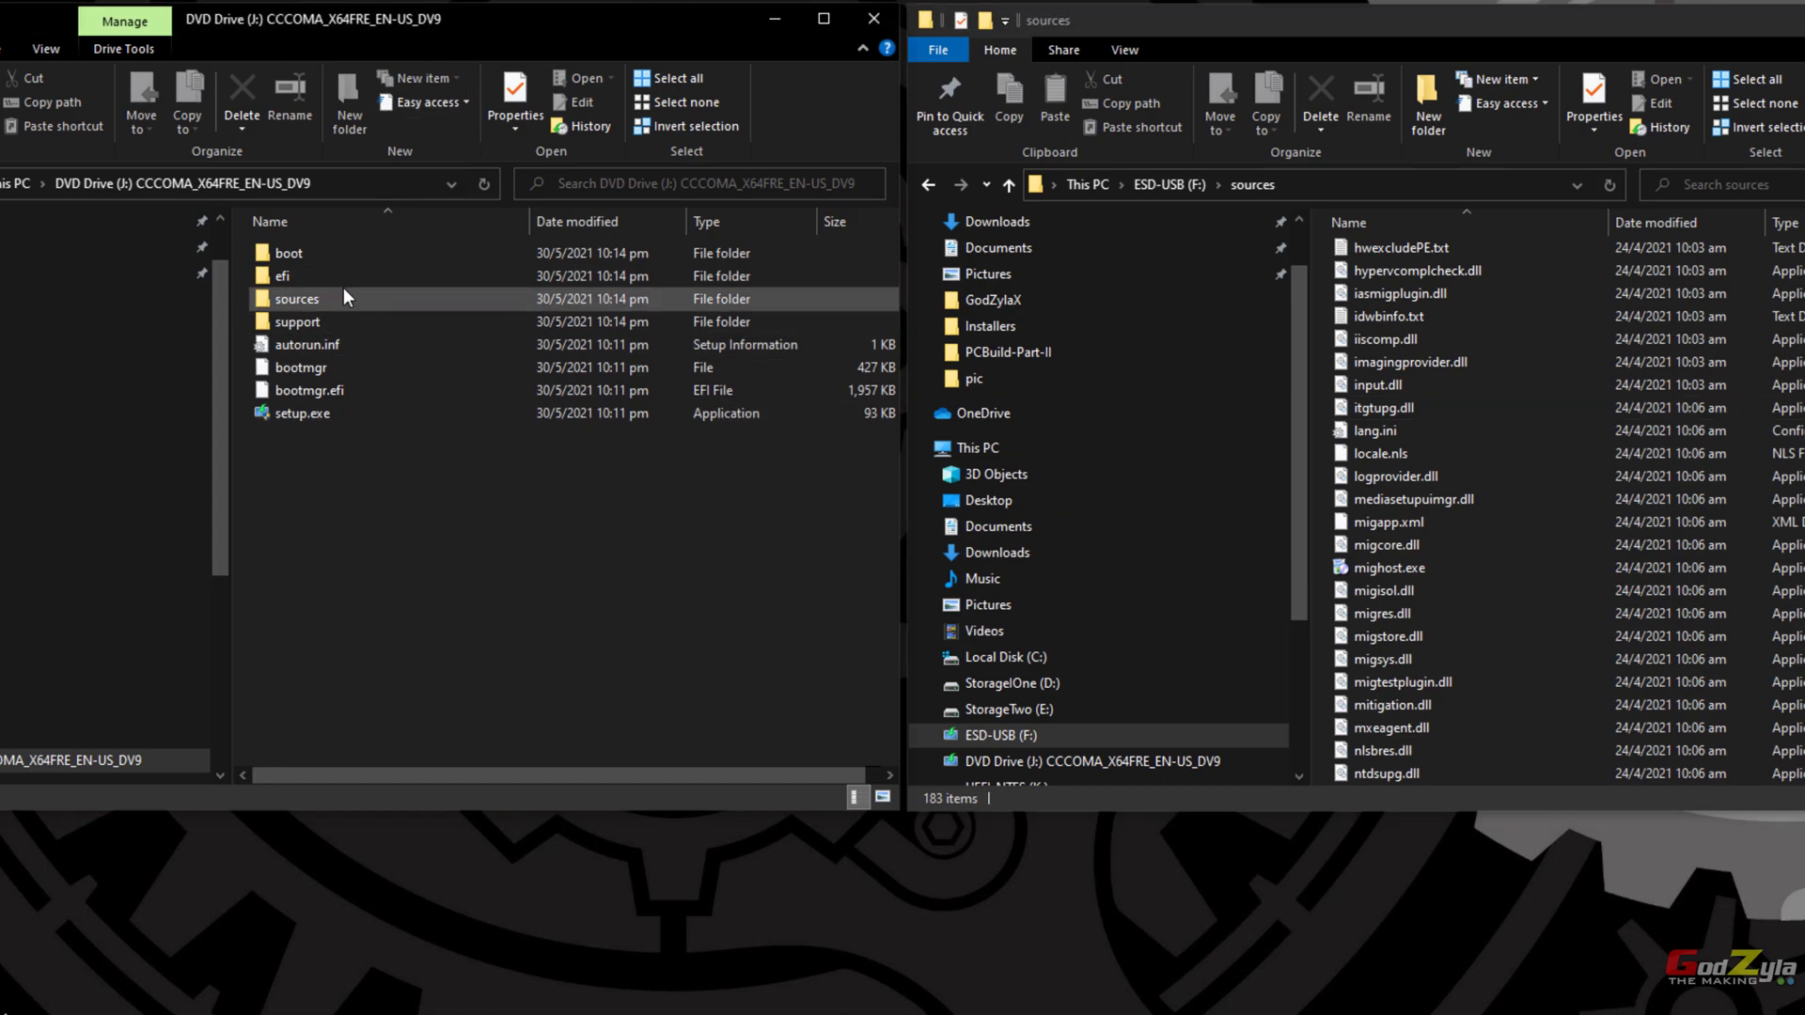
pyautogui.doubleClick(308, 298)
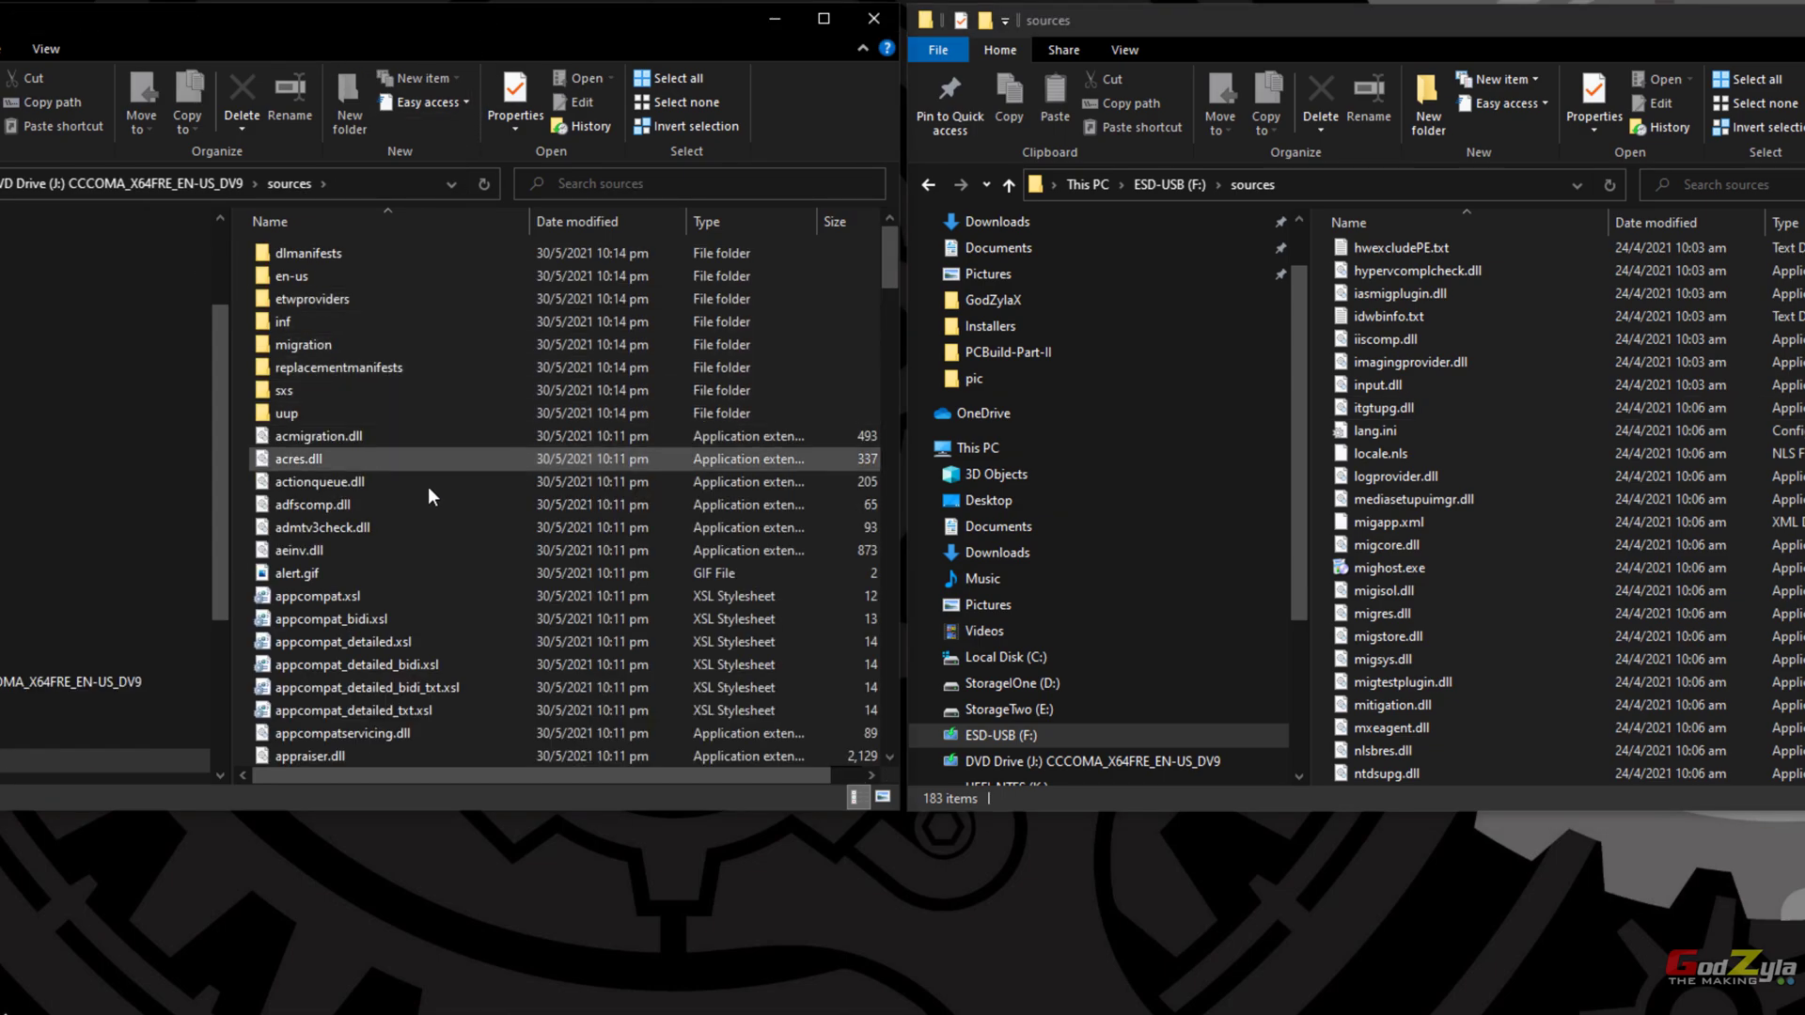
pyautogui.scroll(-7, 421, 482)
pyautogui.scroll(-15, 421, 482)
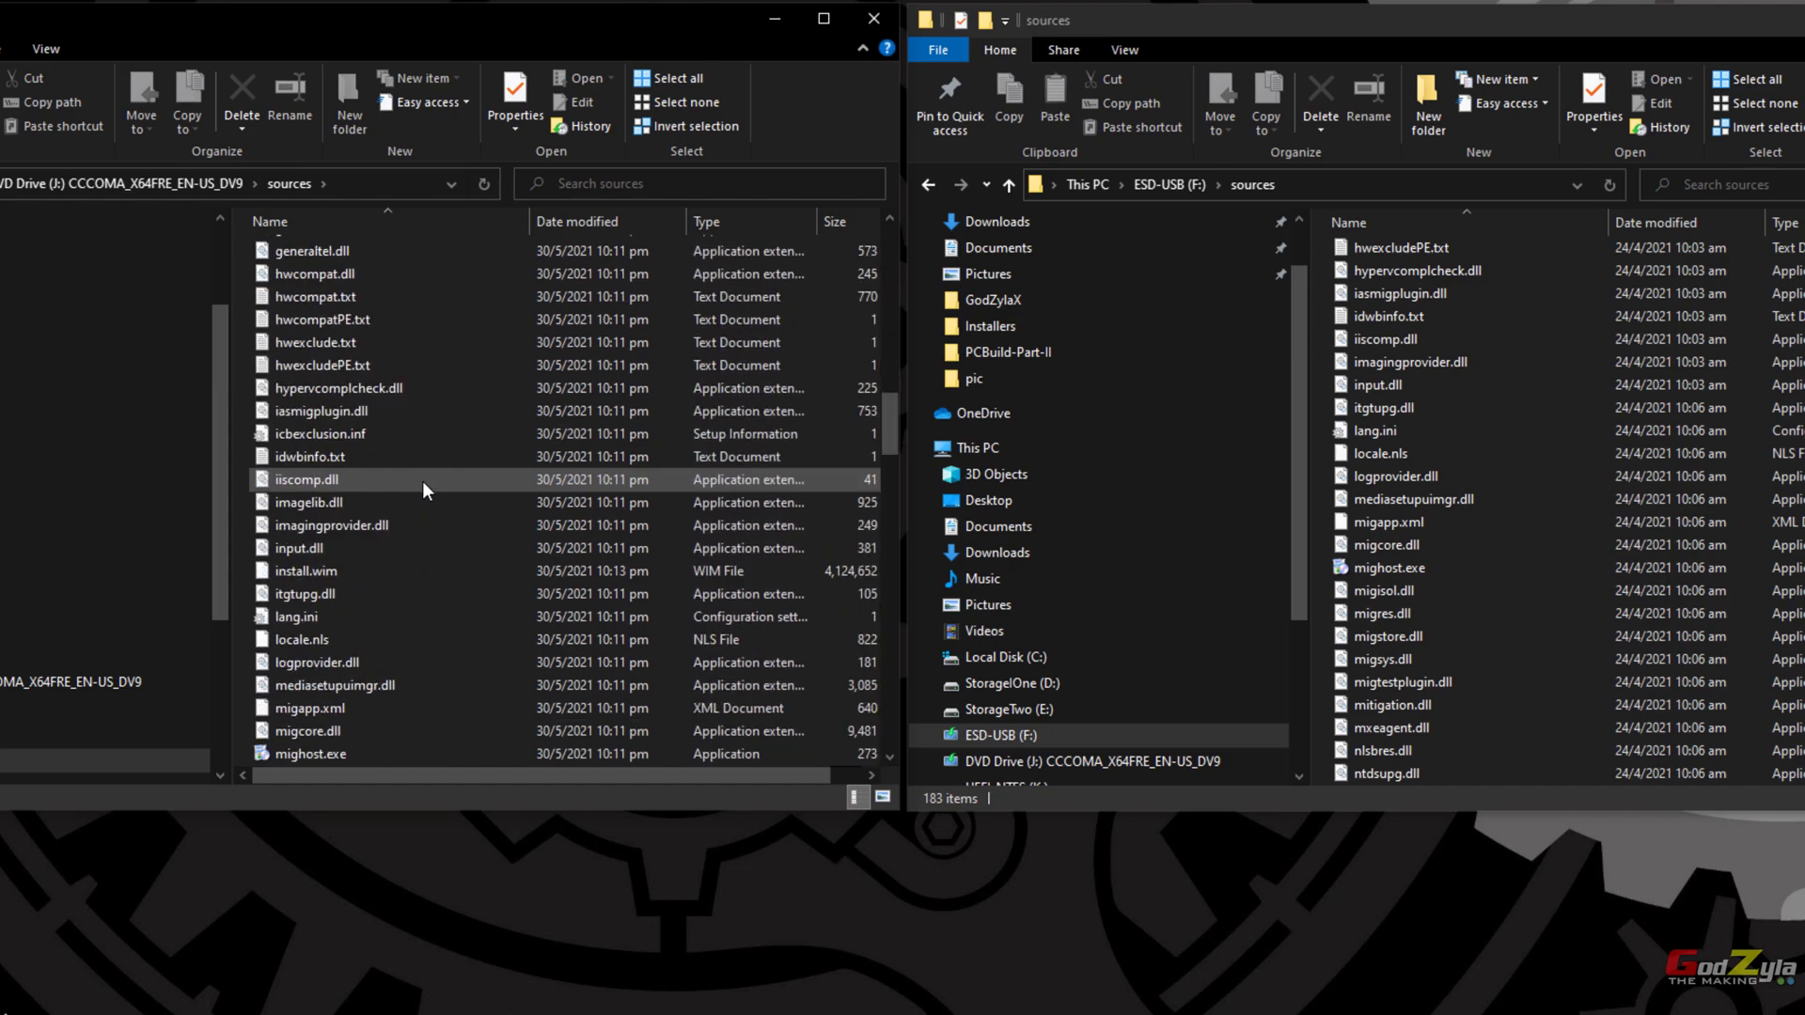
pyautogui.scroll(-3, 381, 496)
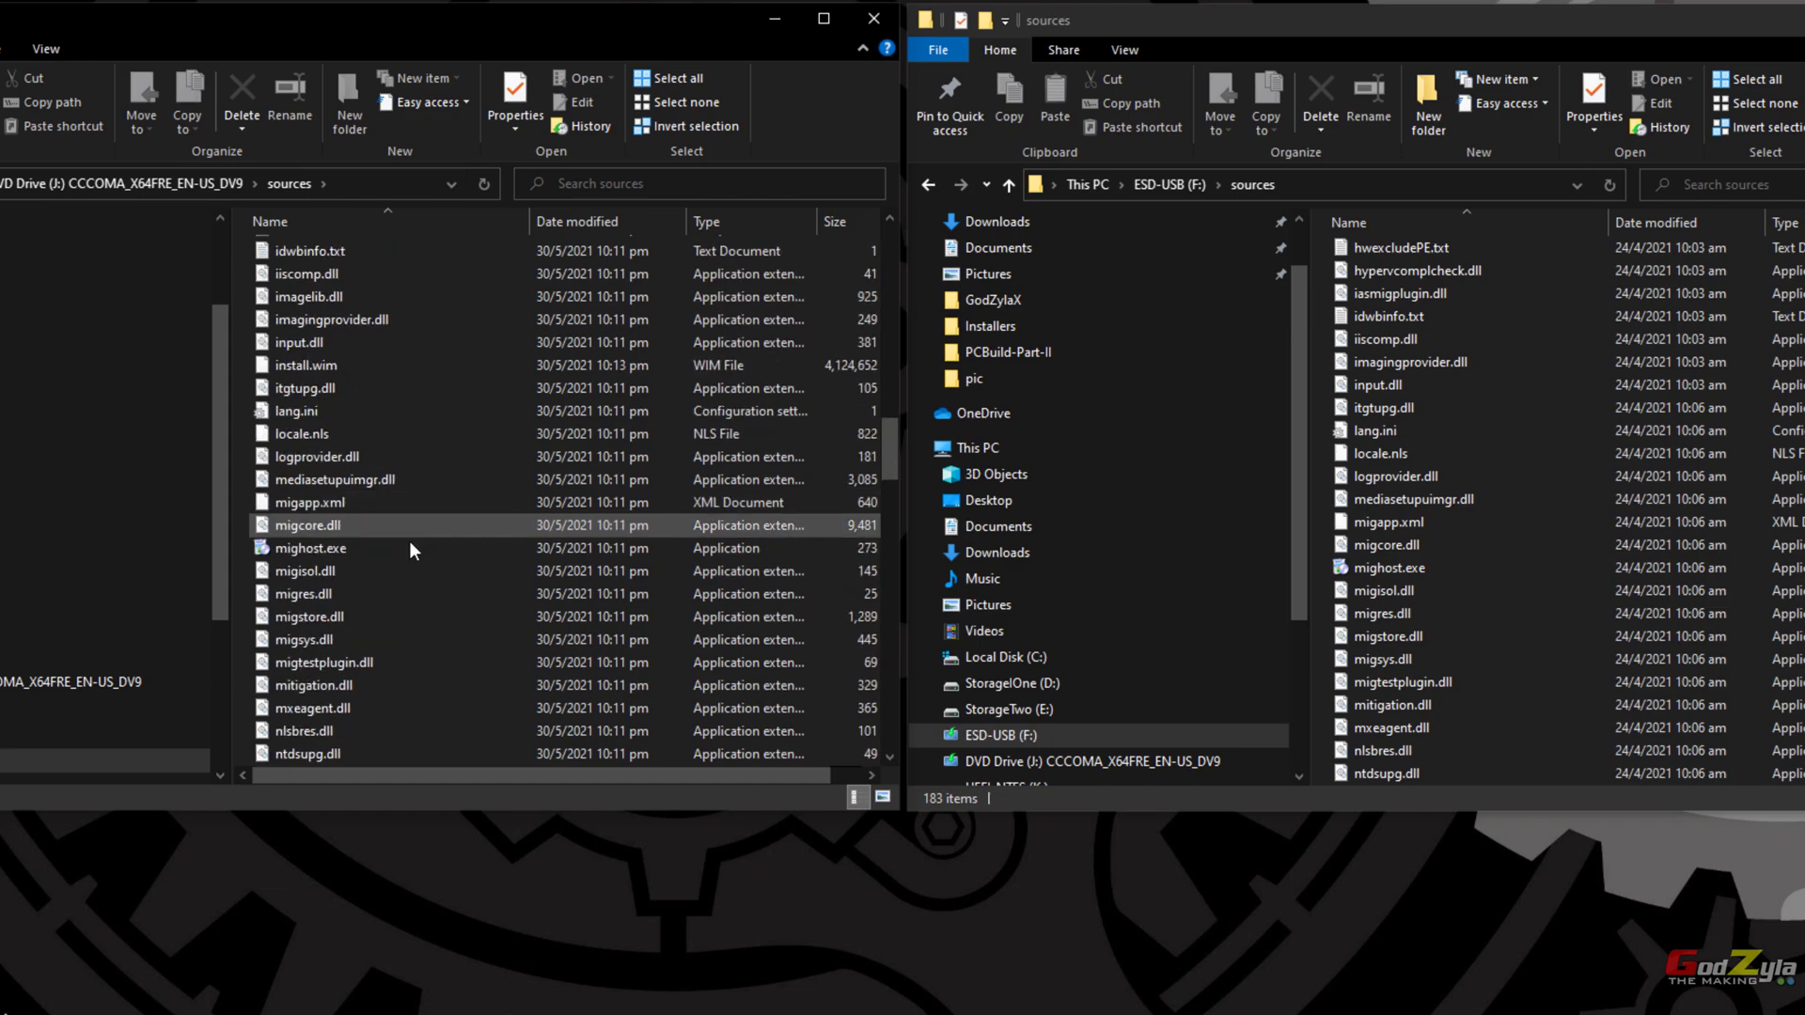
pyautogui.scroll(2, 408, 436)
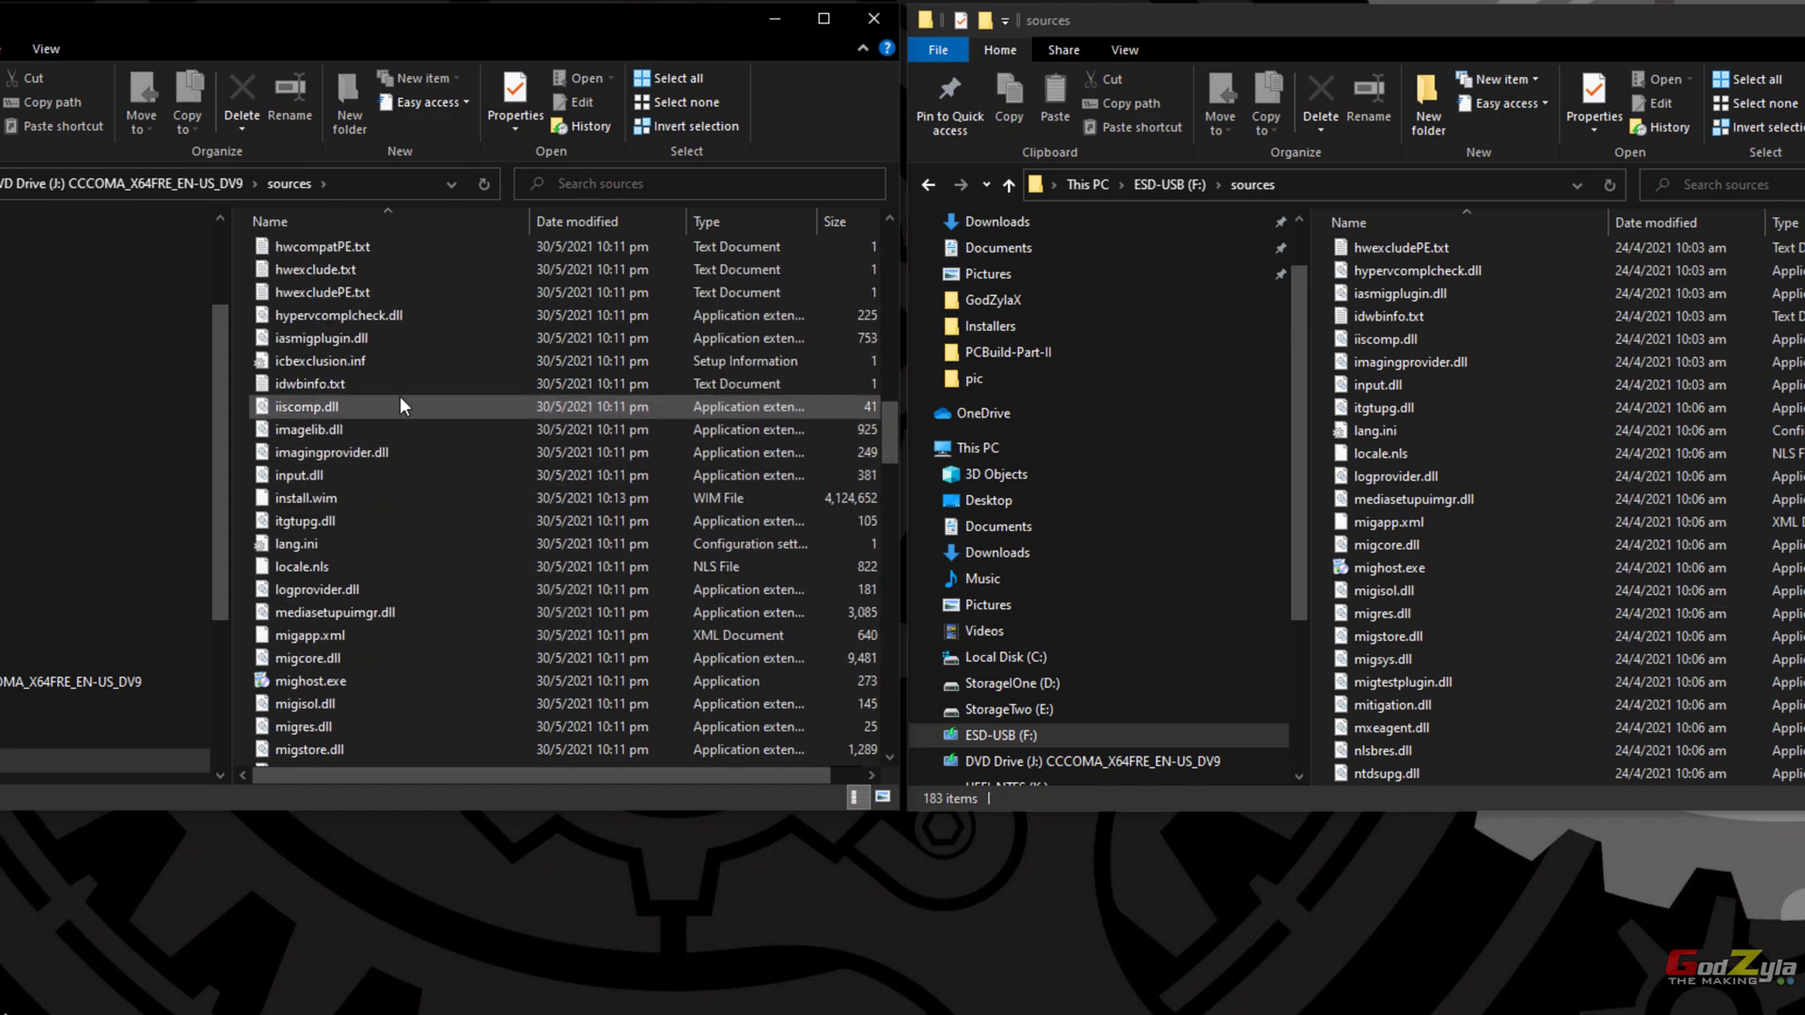
pyautogui.moveTo(353, 496); pyautogui.dragTo(1523, 494)
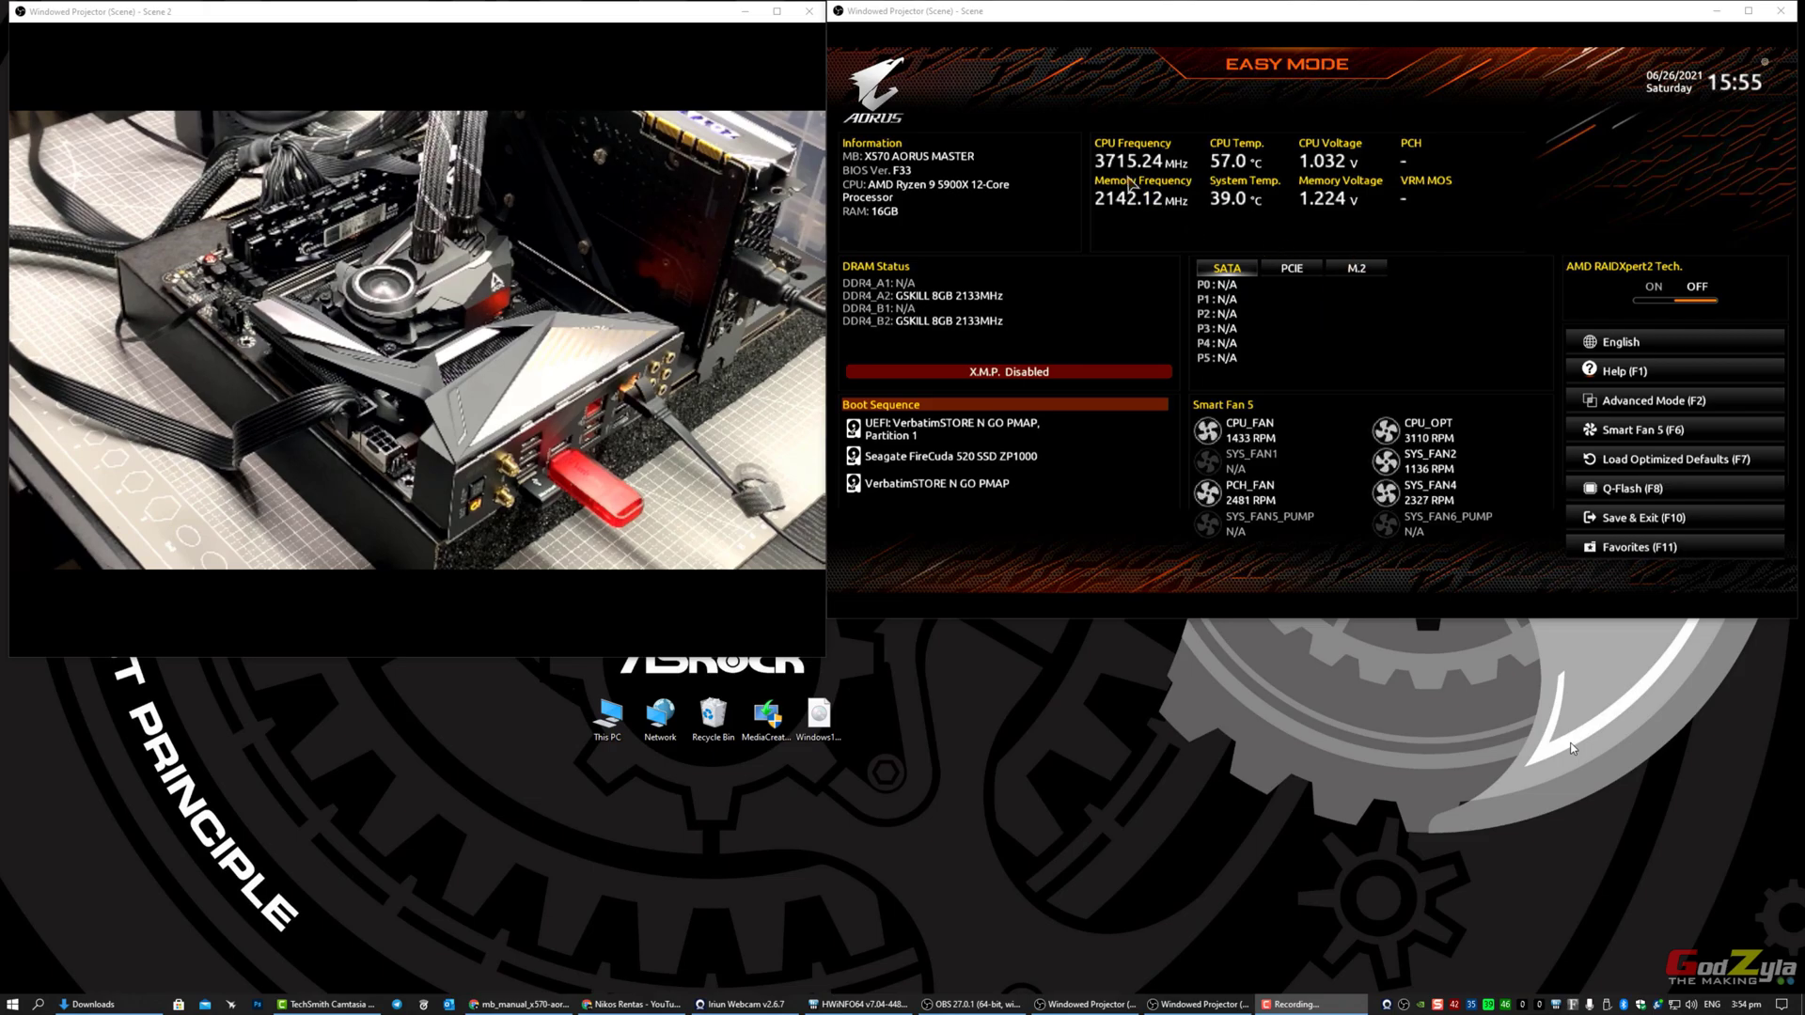
# Step: Enlarge the BIOS view, check the M.2 slot drives, and enter Advanced Mode with F2
pyautogui.click(809, 11)
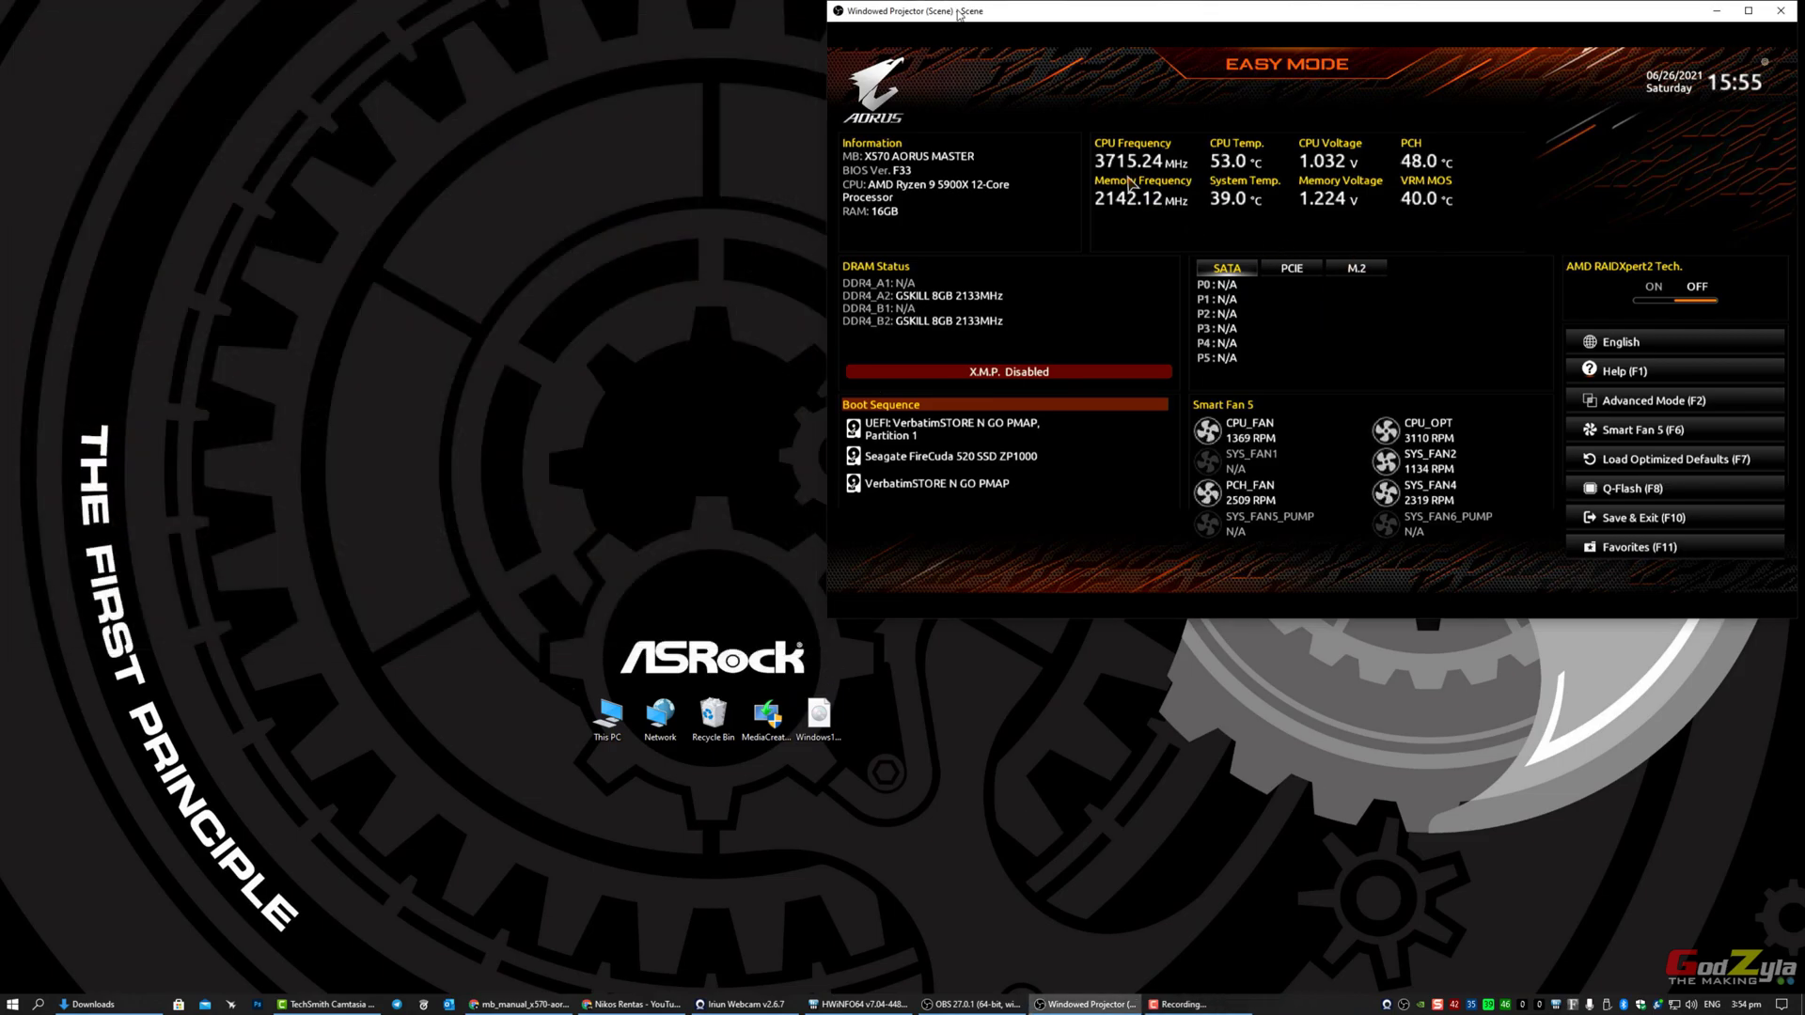
pyautogui.doubleClick(880, 12)
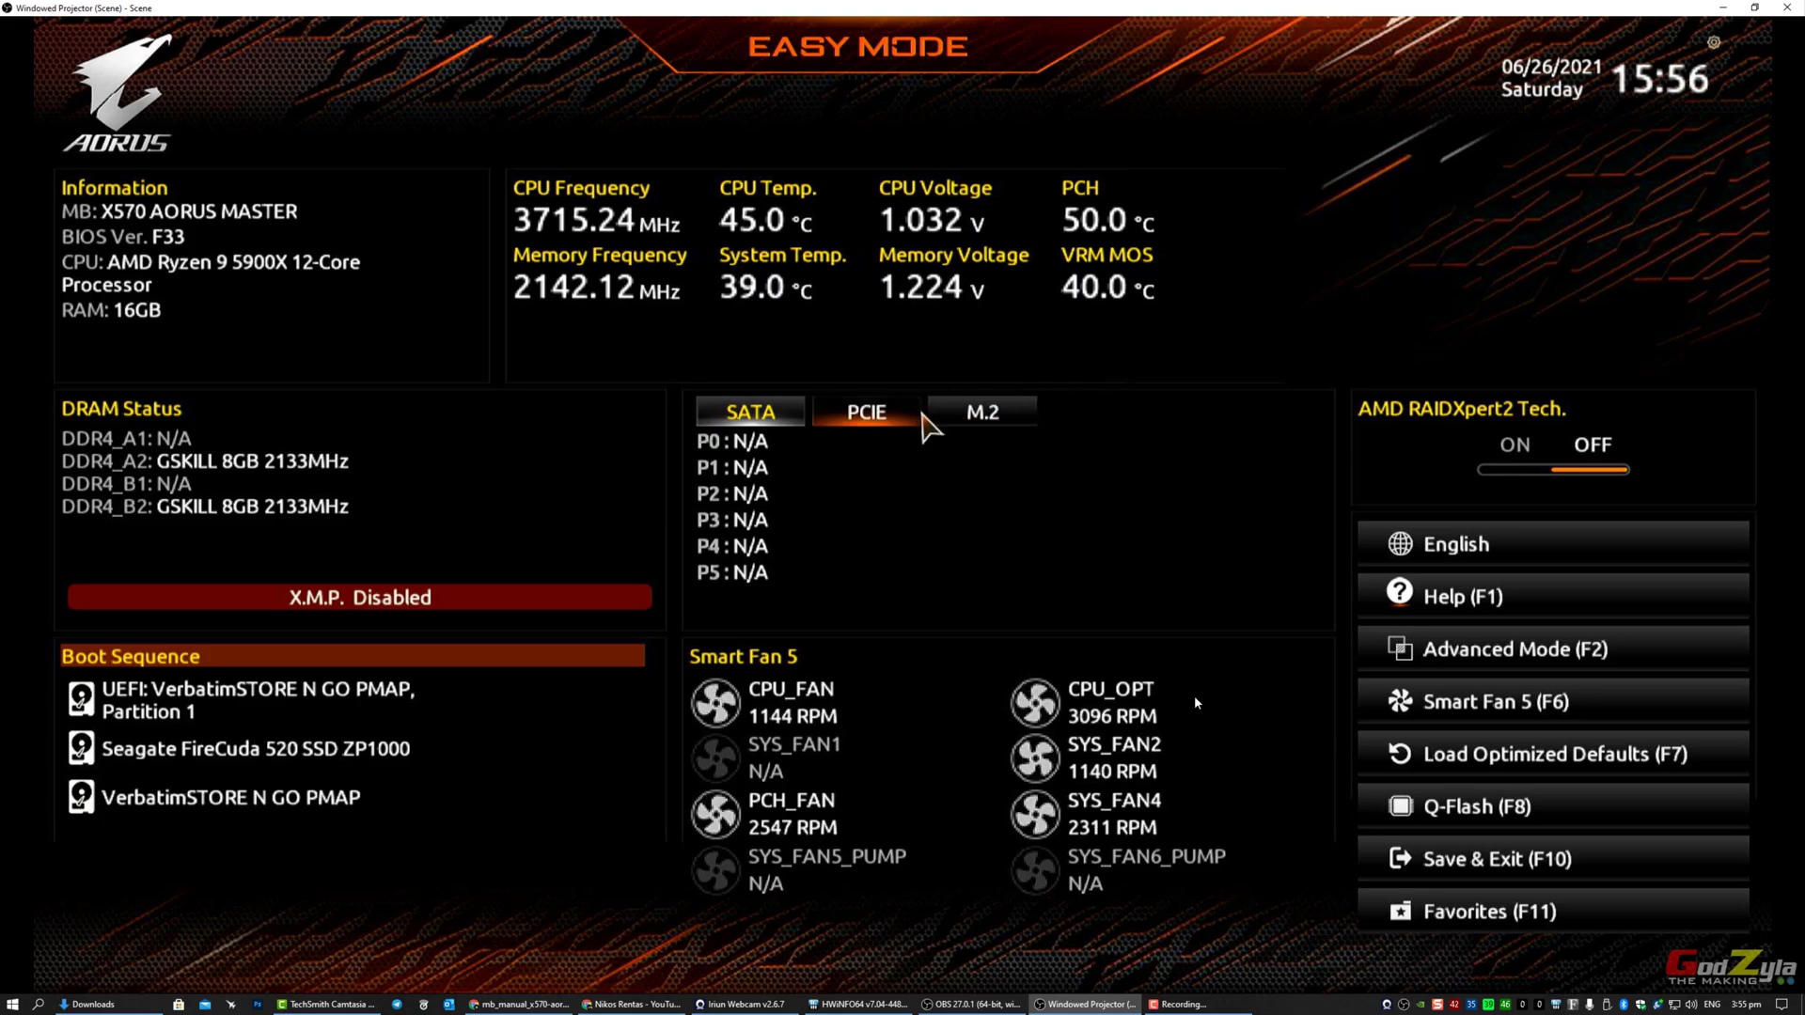
pyautogui.click(951, 414)
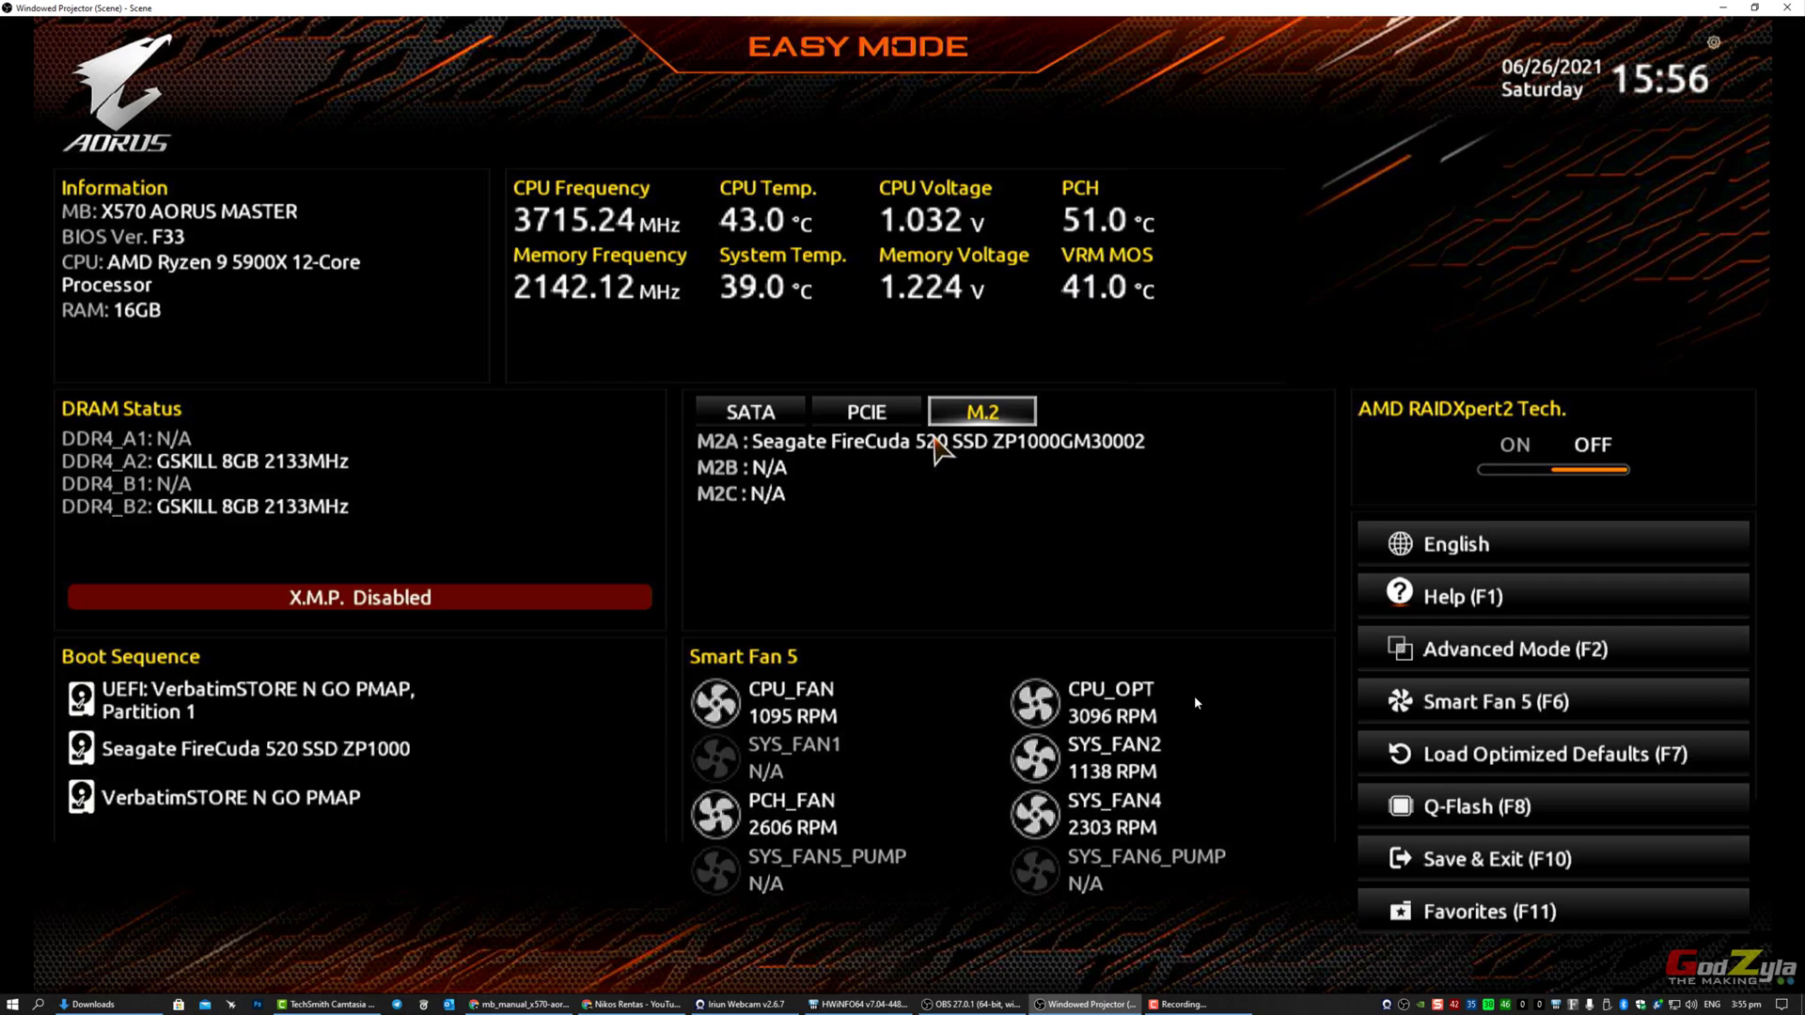
pyautogui.press('F2')
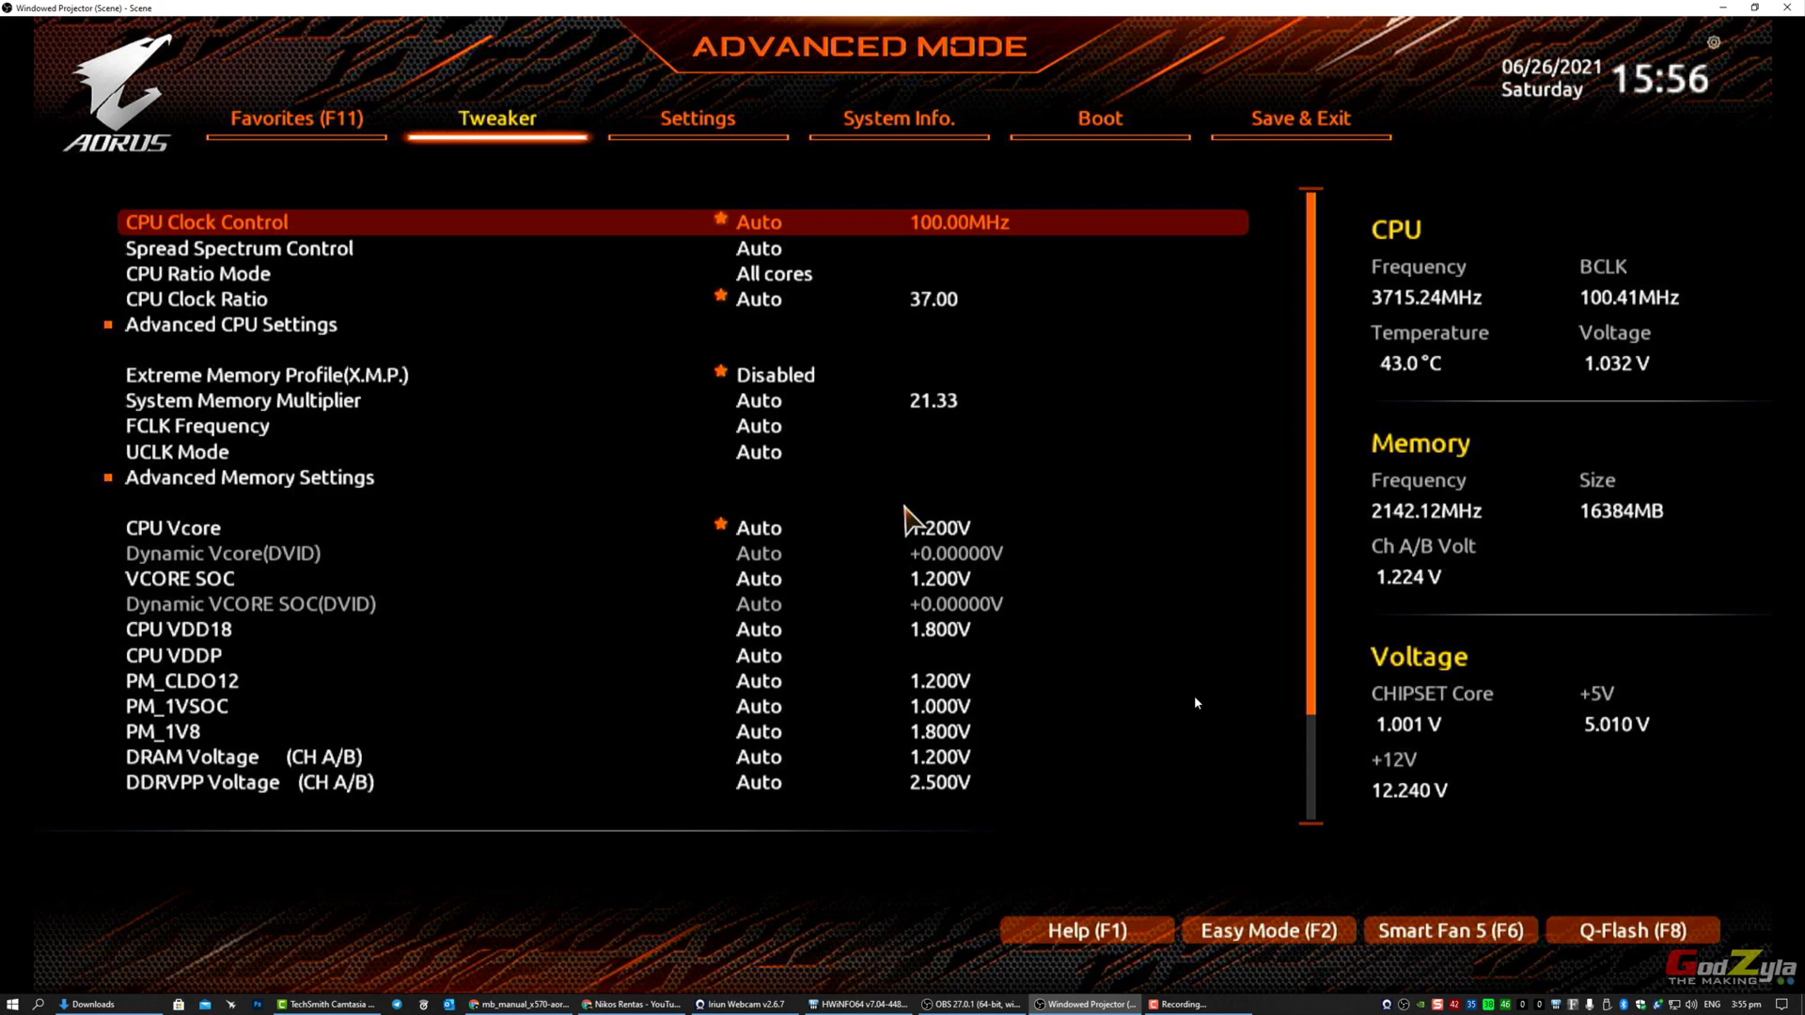
# Step: Set Extreme Memory Profile (X.M.P.) to Profile1 for DDR4-3200
pyautogui.press('Down')
pyautogui.press('Down')
pyautogui.press('Down')
pyautogui.press('Down')
pyautogui.press('Down')
pyautogui.press('Down')
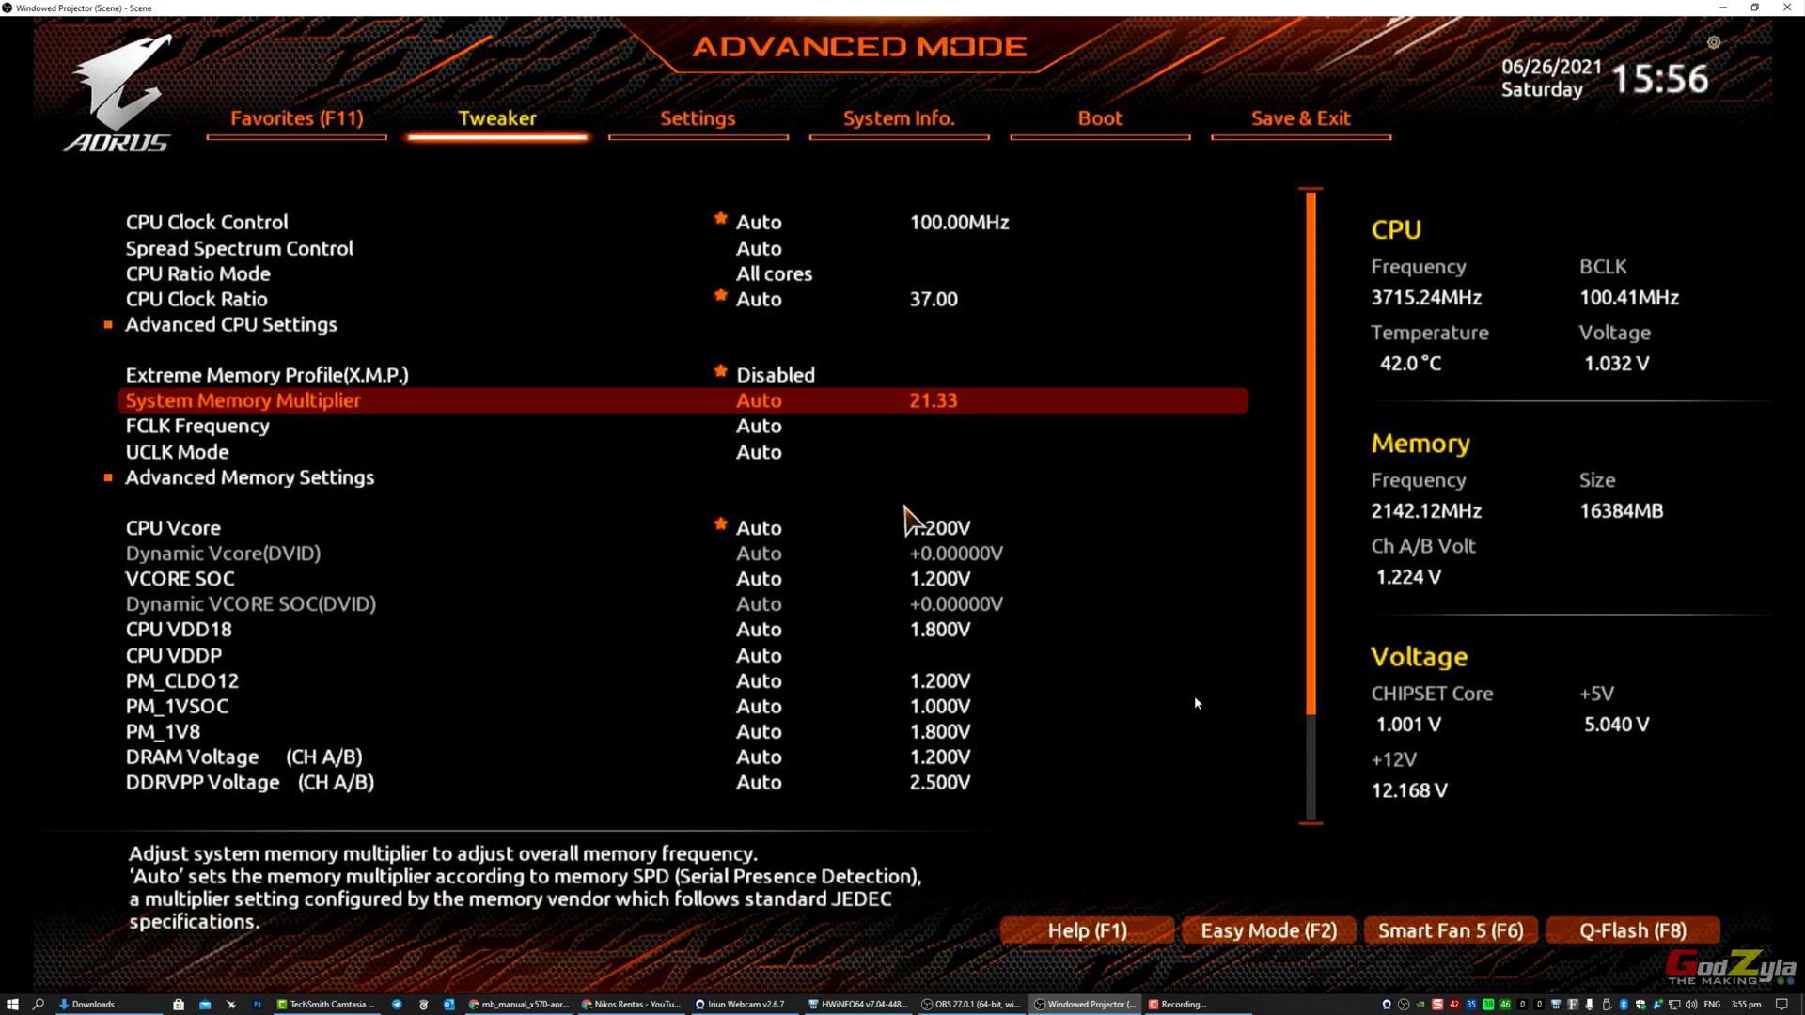
pyautogui.press('Up')
pyautogui.press('Return')
pyautogui.press('Down')
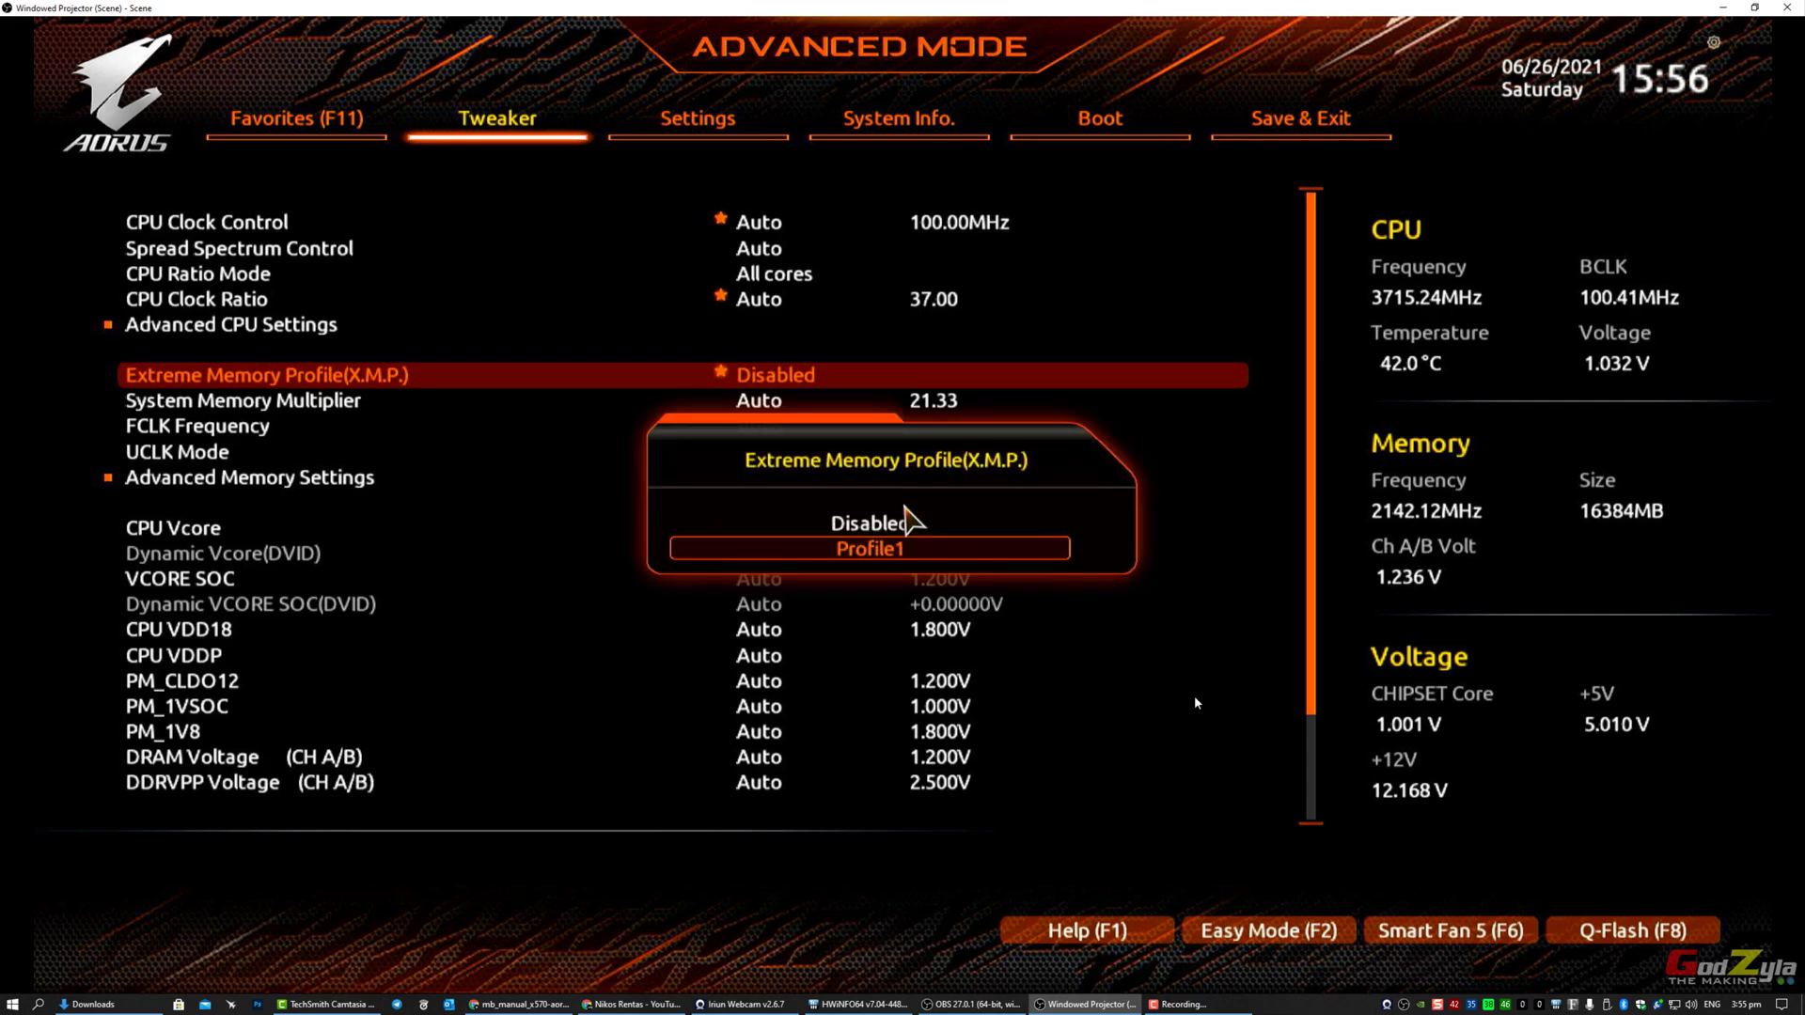
pyautogui.press('Return')
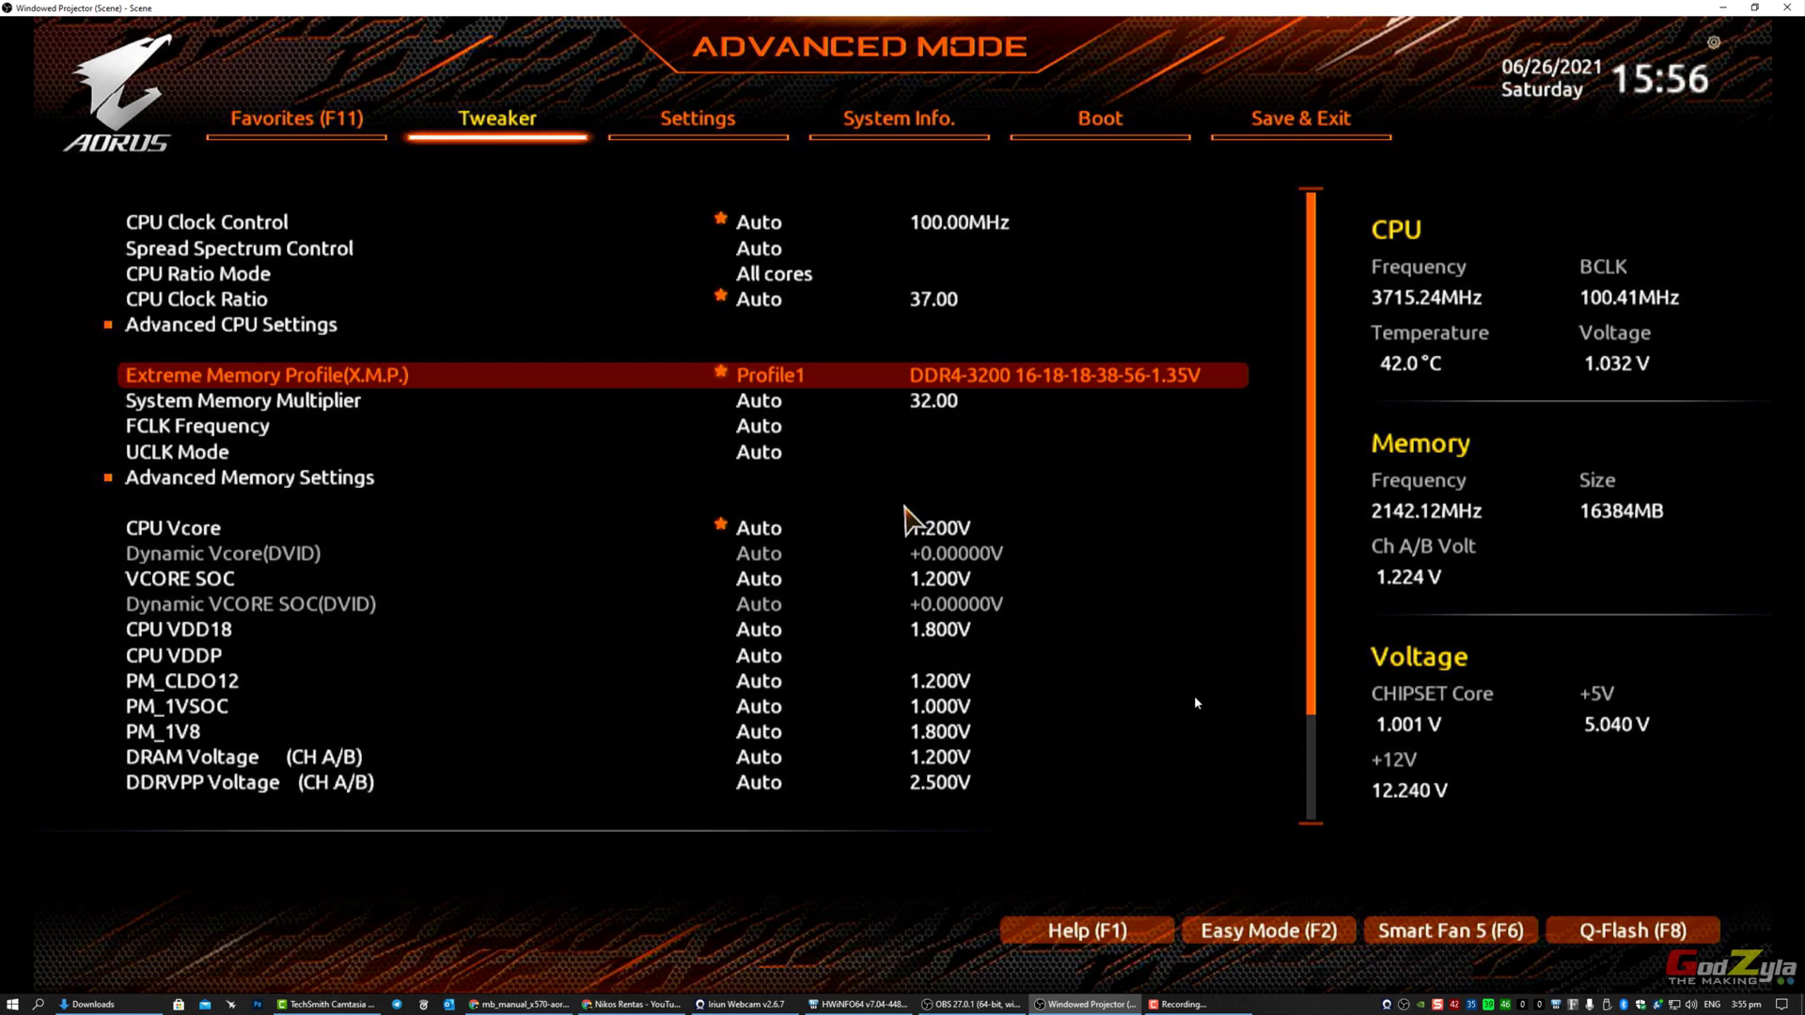
# Step: Change FCLK Frequency from Auto to 1600MHz
pyautogui.press('Down')
pyautogui.press('Down')
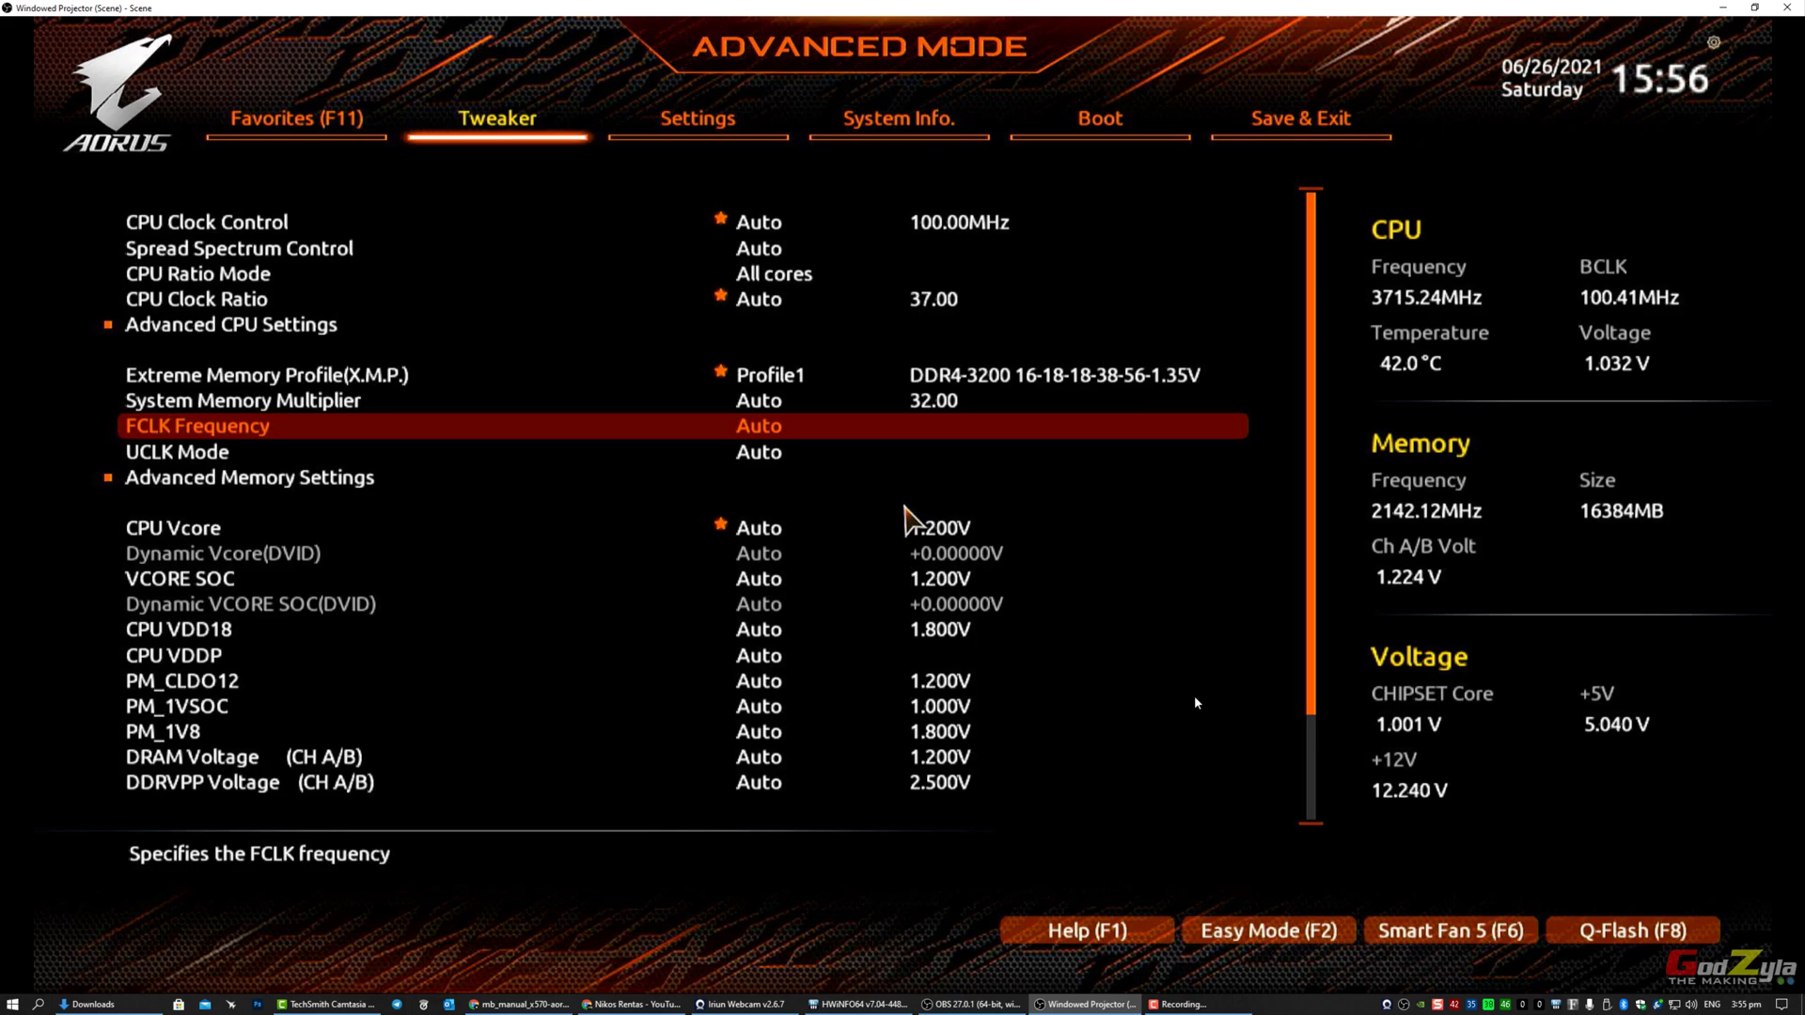
pyautogui.press('Return')
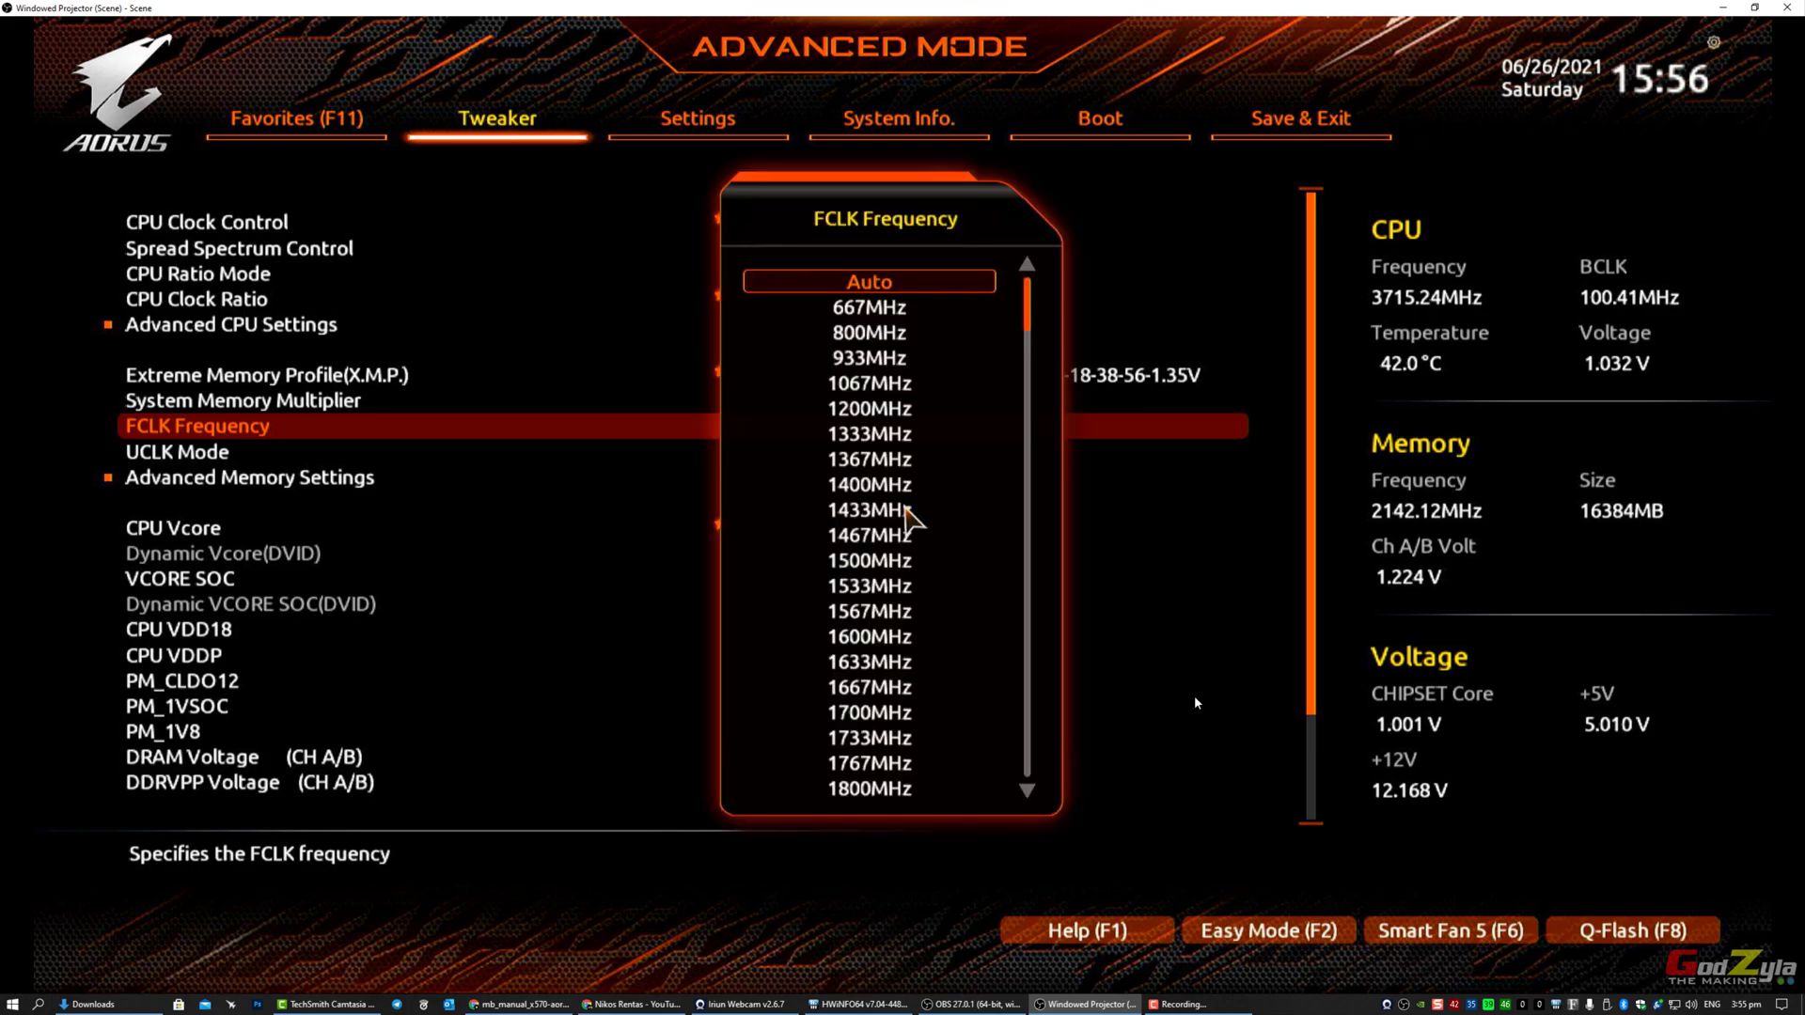
pyautogui.press('Down')
pyautogui.press('Down')
pyautogui.press('Down')
pyautogui.press('Down')
pyautogui.press('Down')
pyautogui.press('Down')
pyautogui.press('Down')
pyautogui.press('Down')
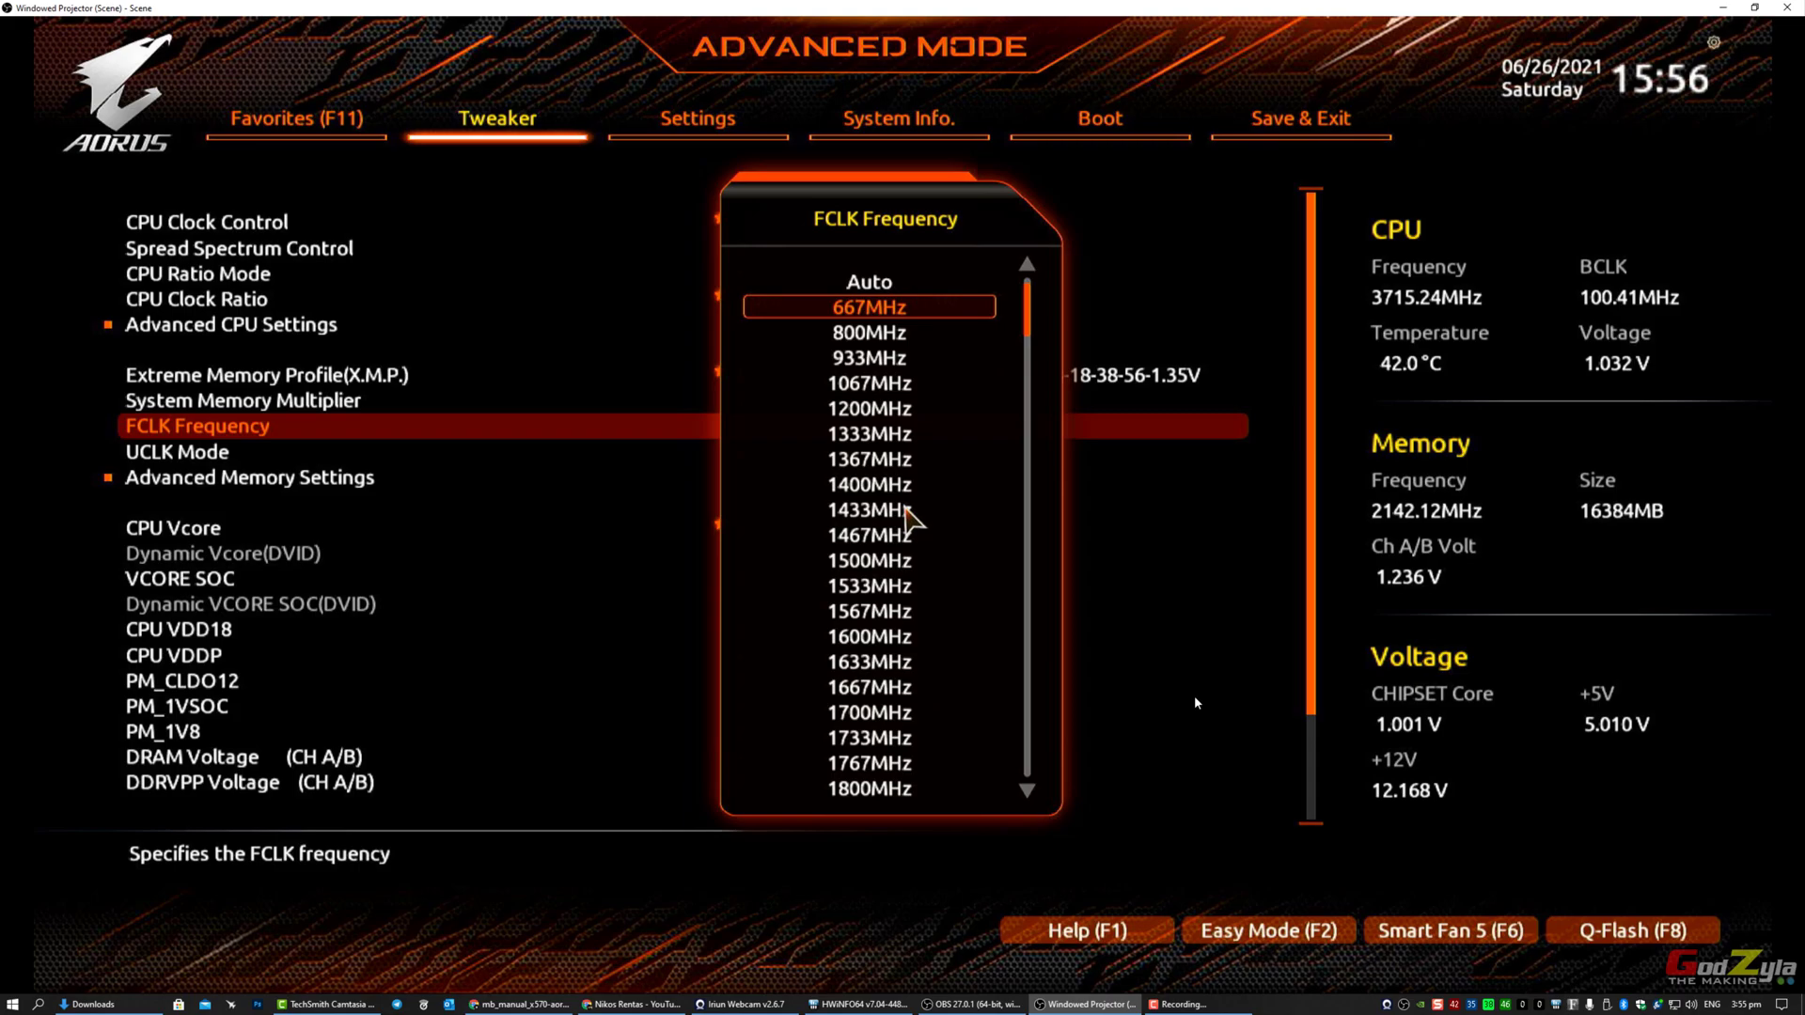
pyautogui.press('Down')
pyautogui.press('Down')
pyautogui.press('Down')
pyautogui.press('Down')
pyautogui.press('Down')
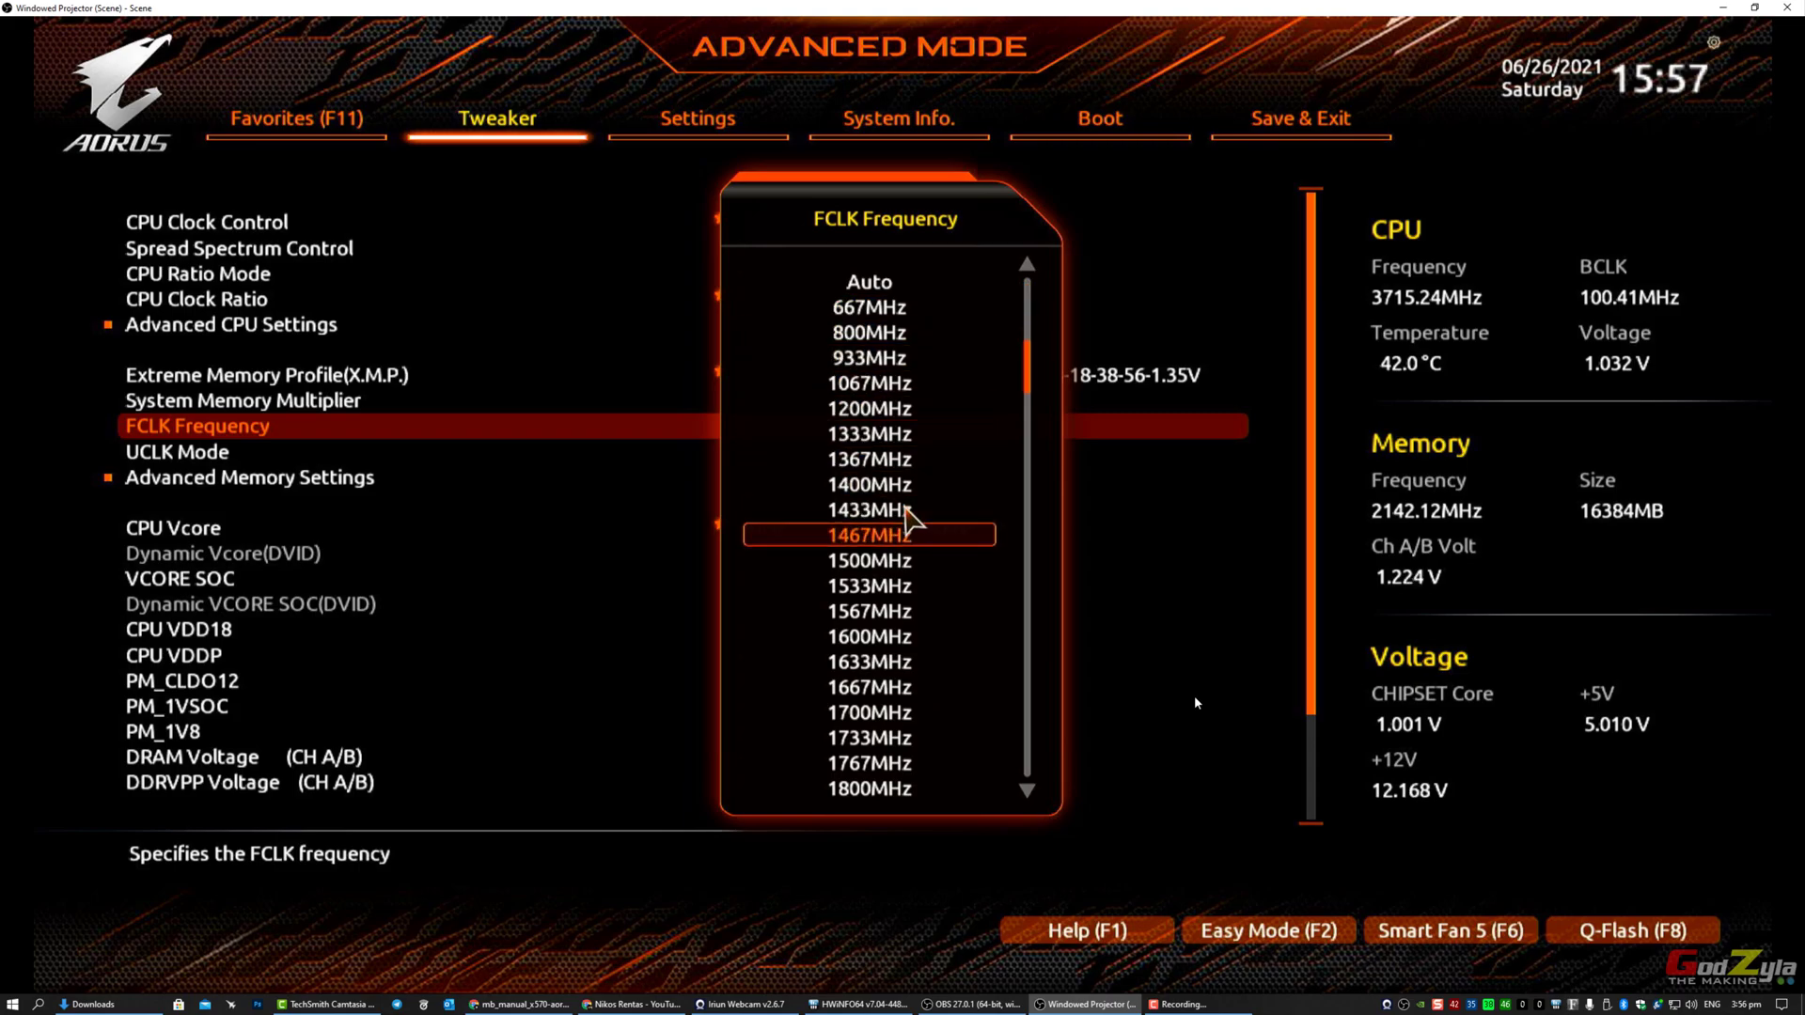
pyautogui.press('Down')
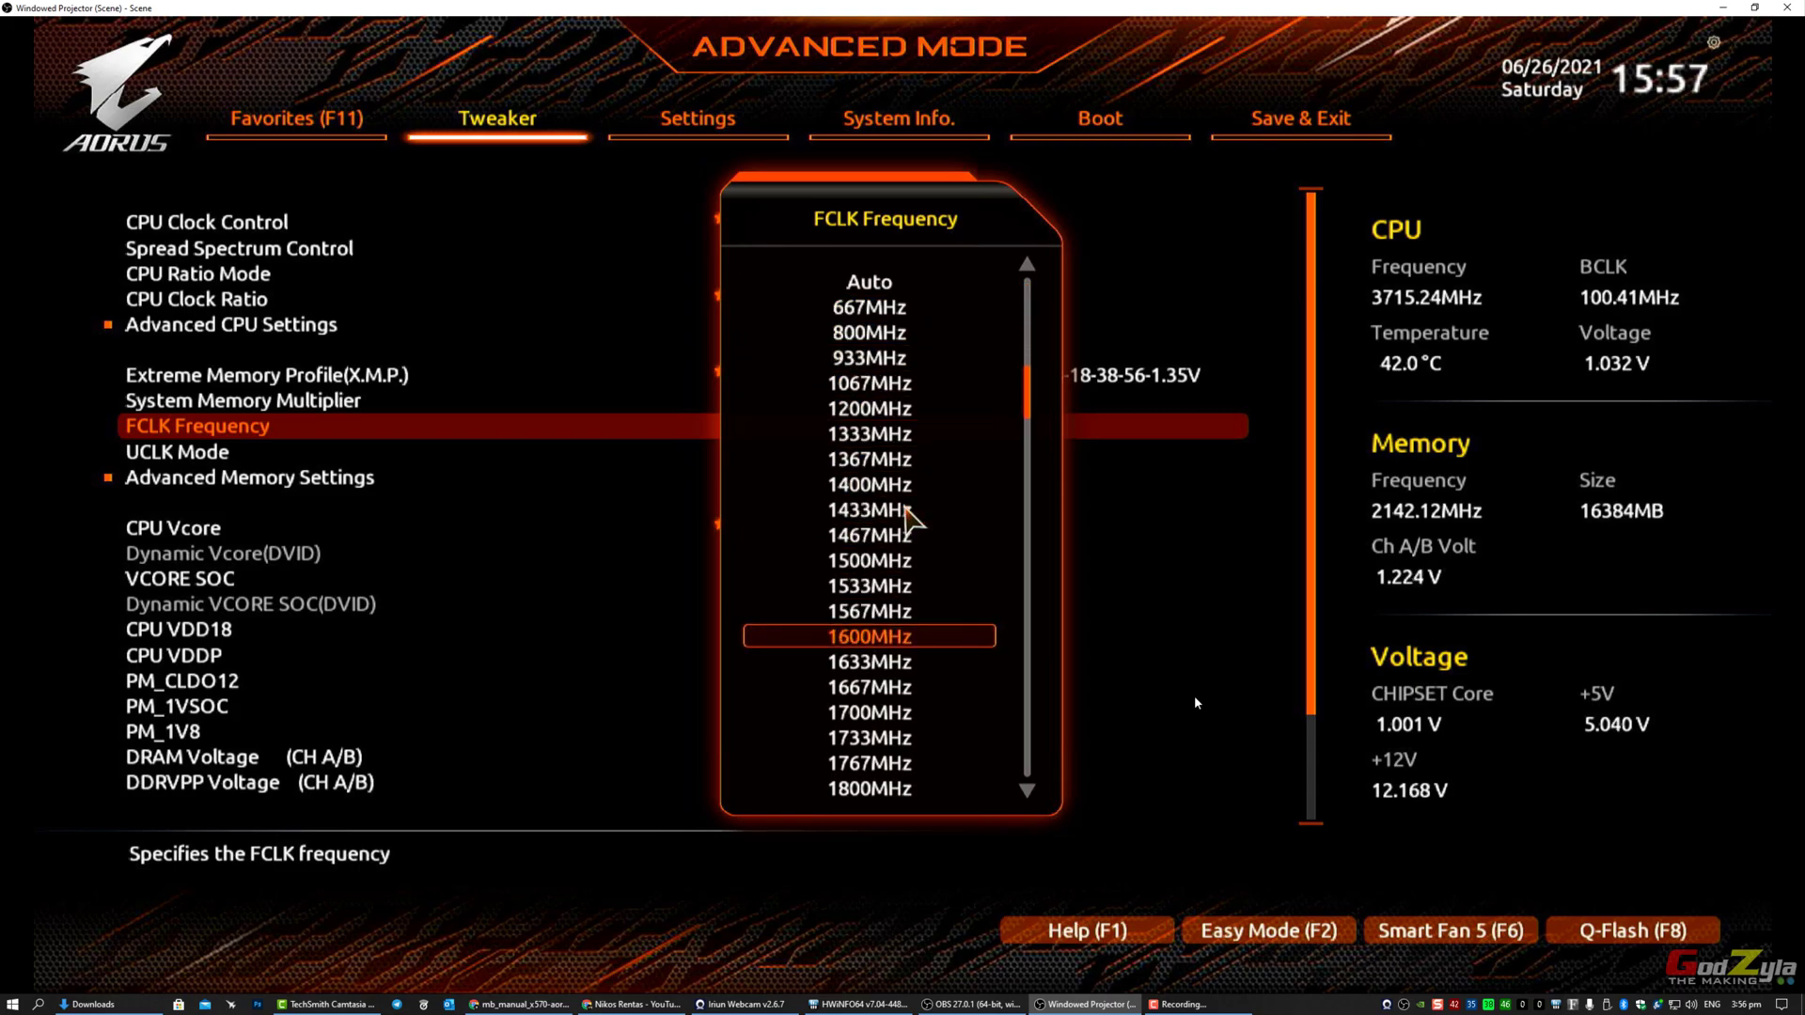
pyautogui.press('Return')
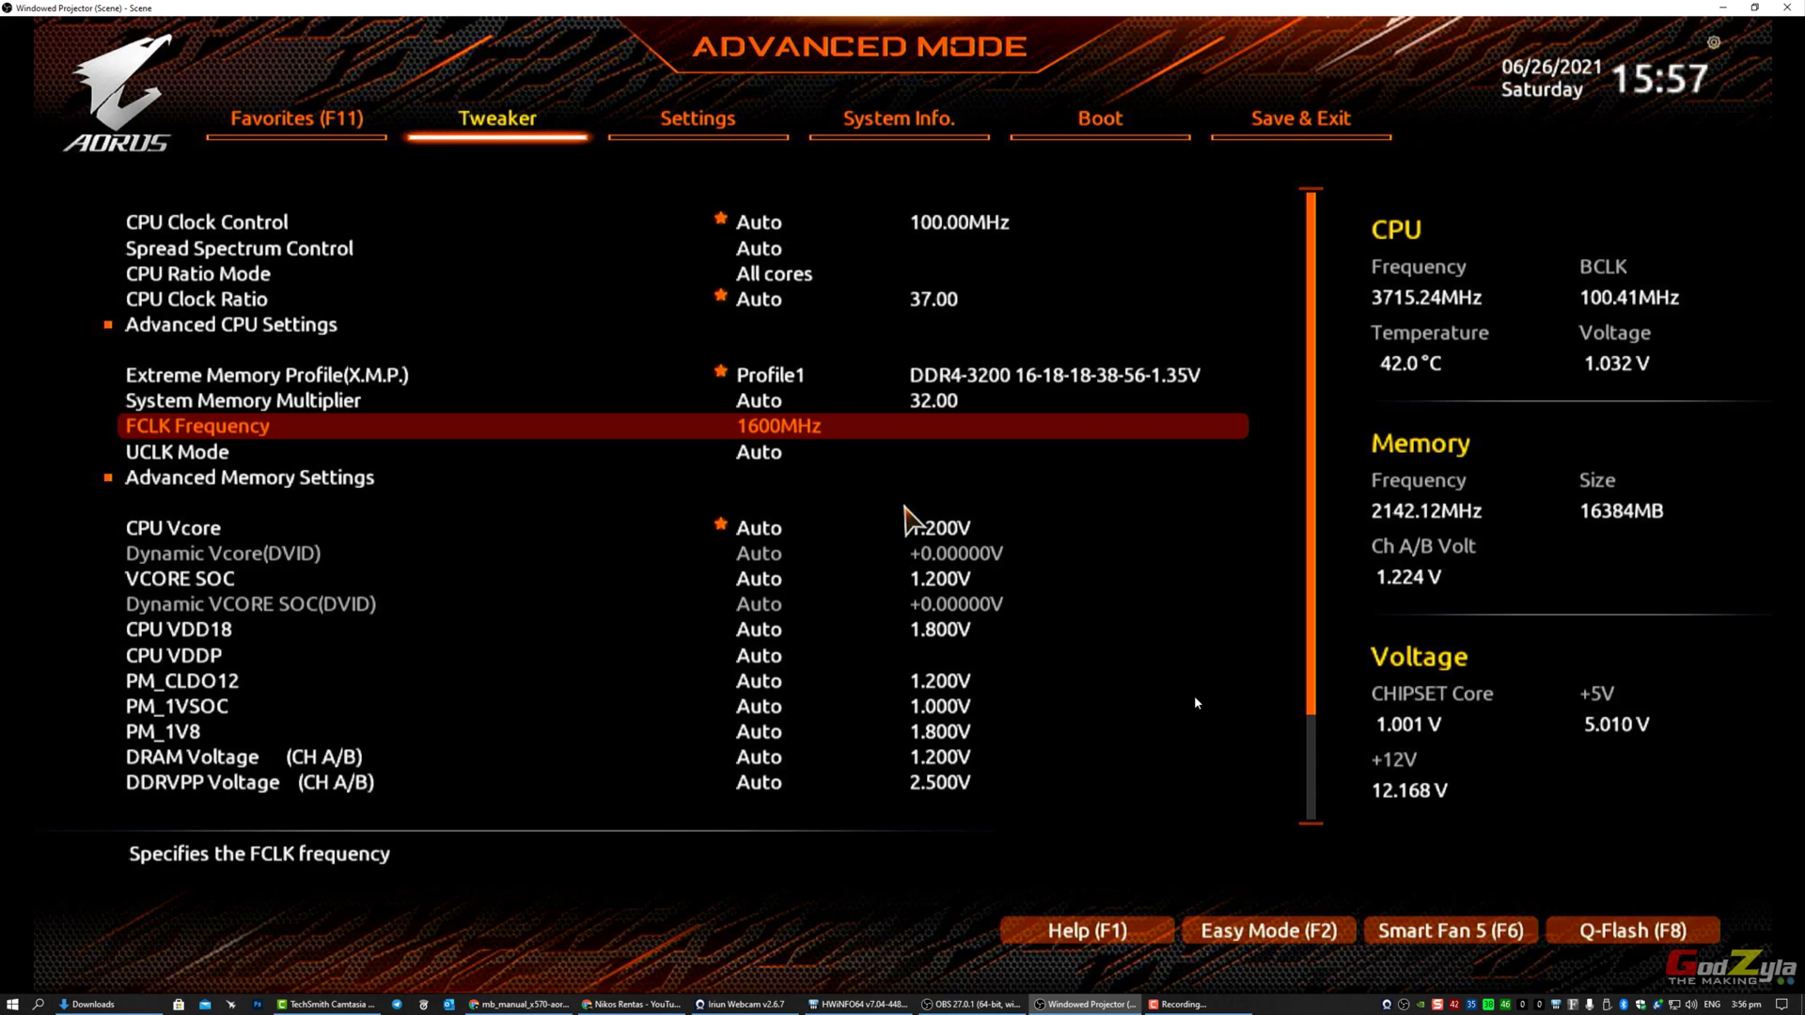
# Step: Verify Security Device Support is Enable under Settings > Miscellaneous > Trusted Computing
pyautogui.press('Right')
pyautogui.press('Right')
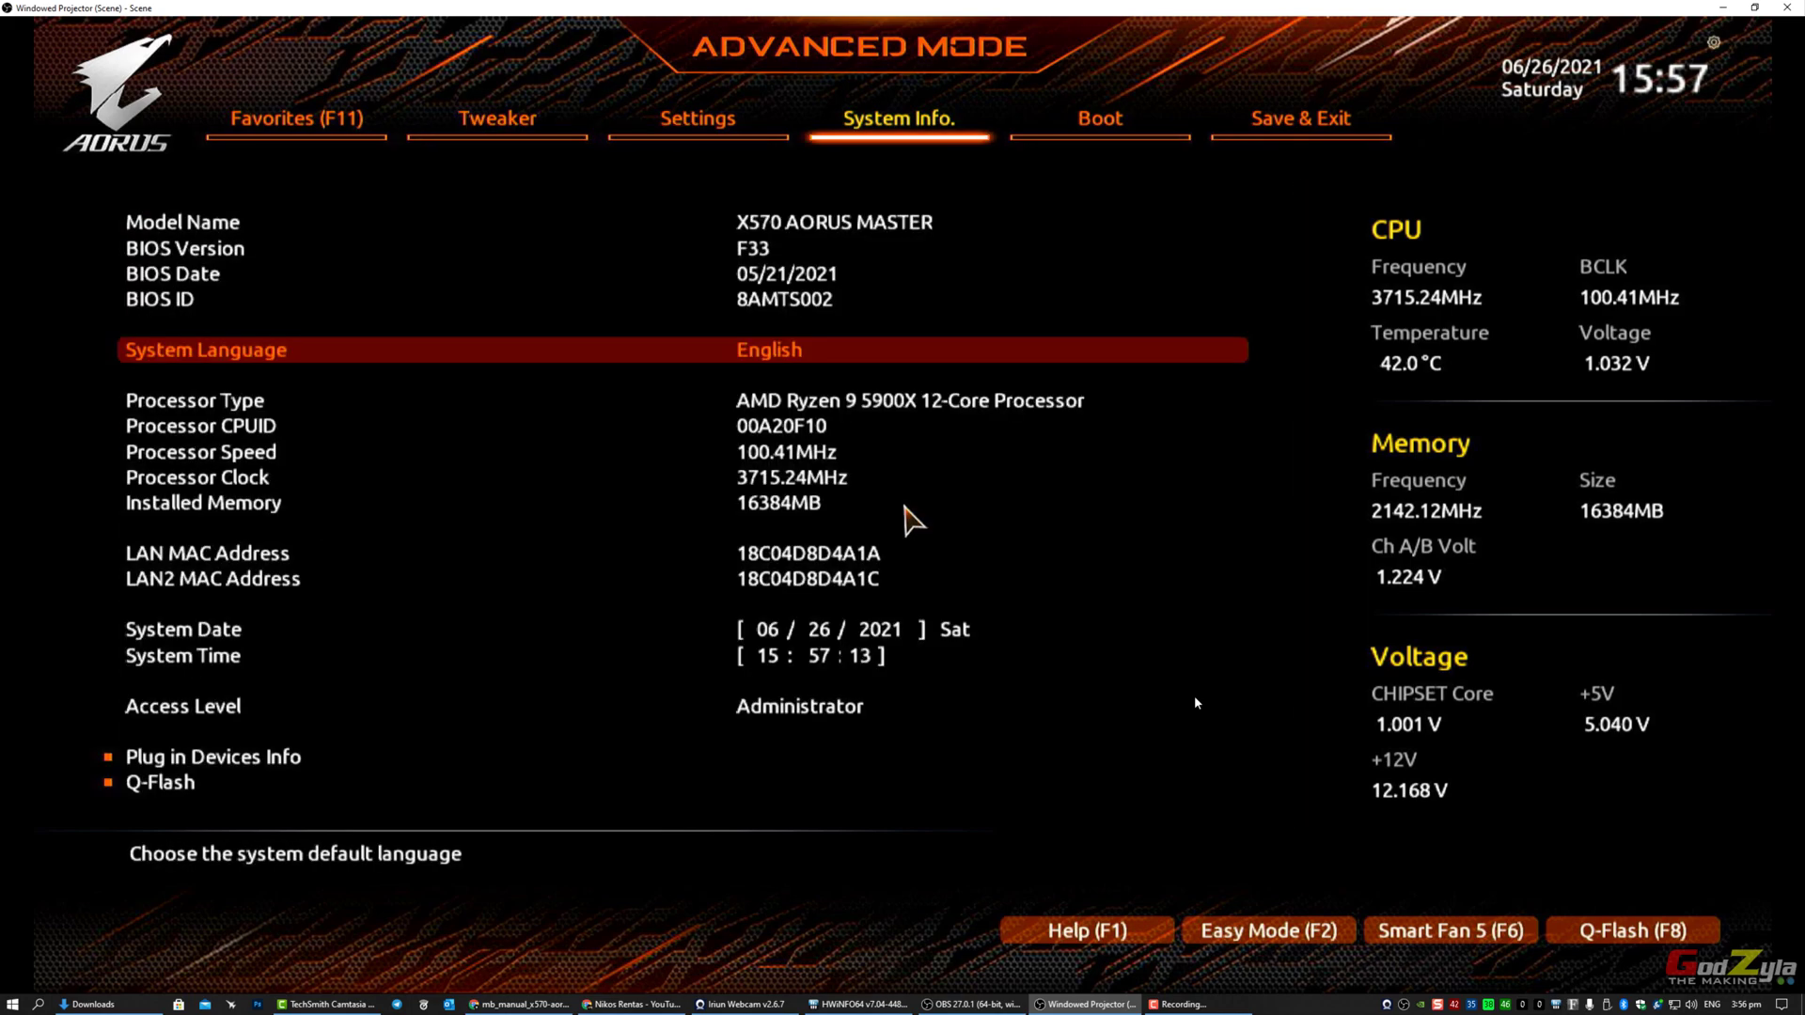
pyautogui.press('Left')
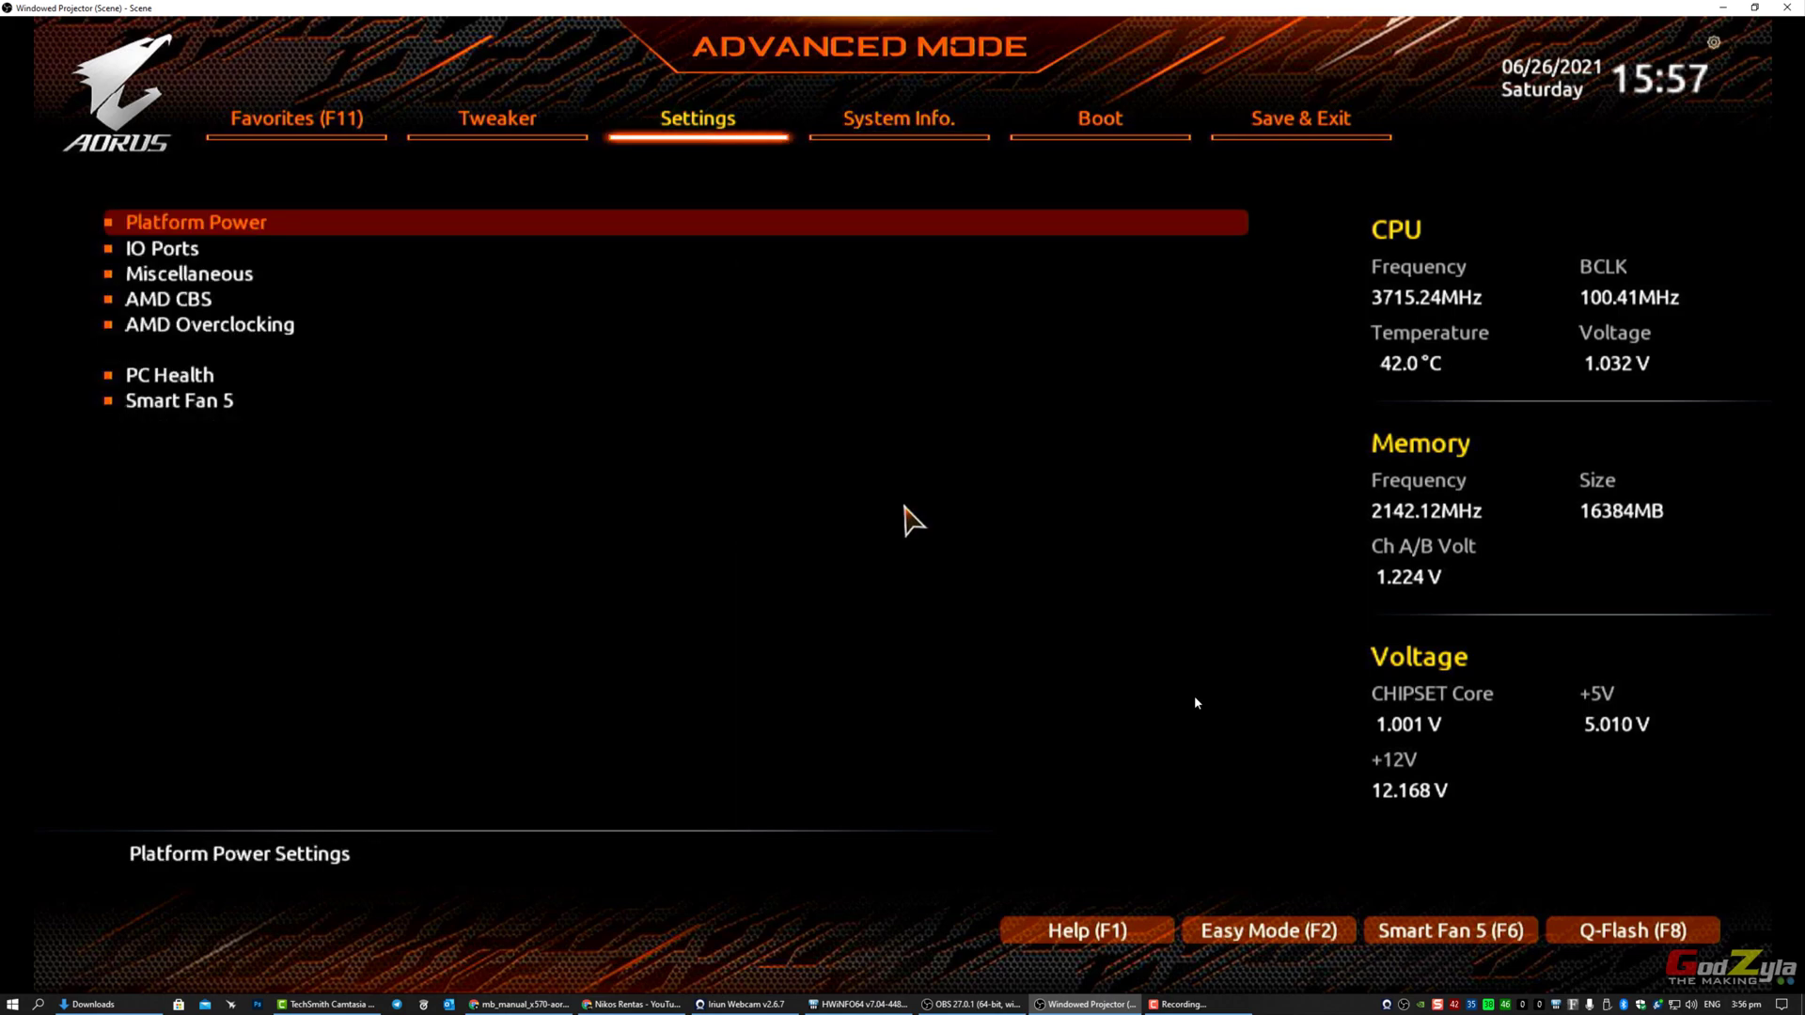
pyautogui.press('Down')
pyautogui.press('Down')
pyautogui.press('Down')
pyautogui.press('Down')
pyautogui.press('Up')
pyautogui.press('Up')
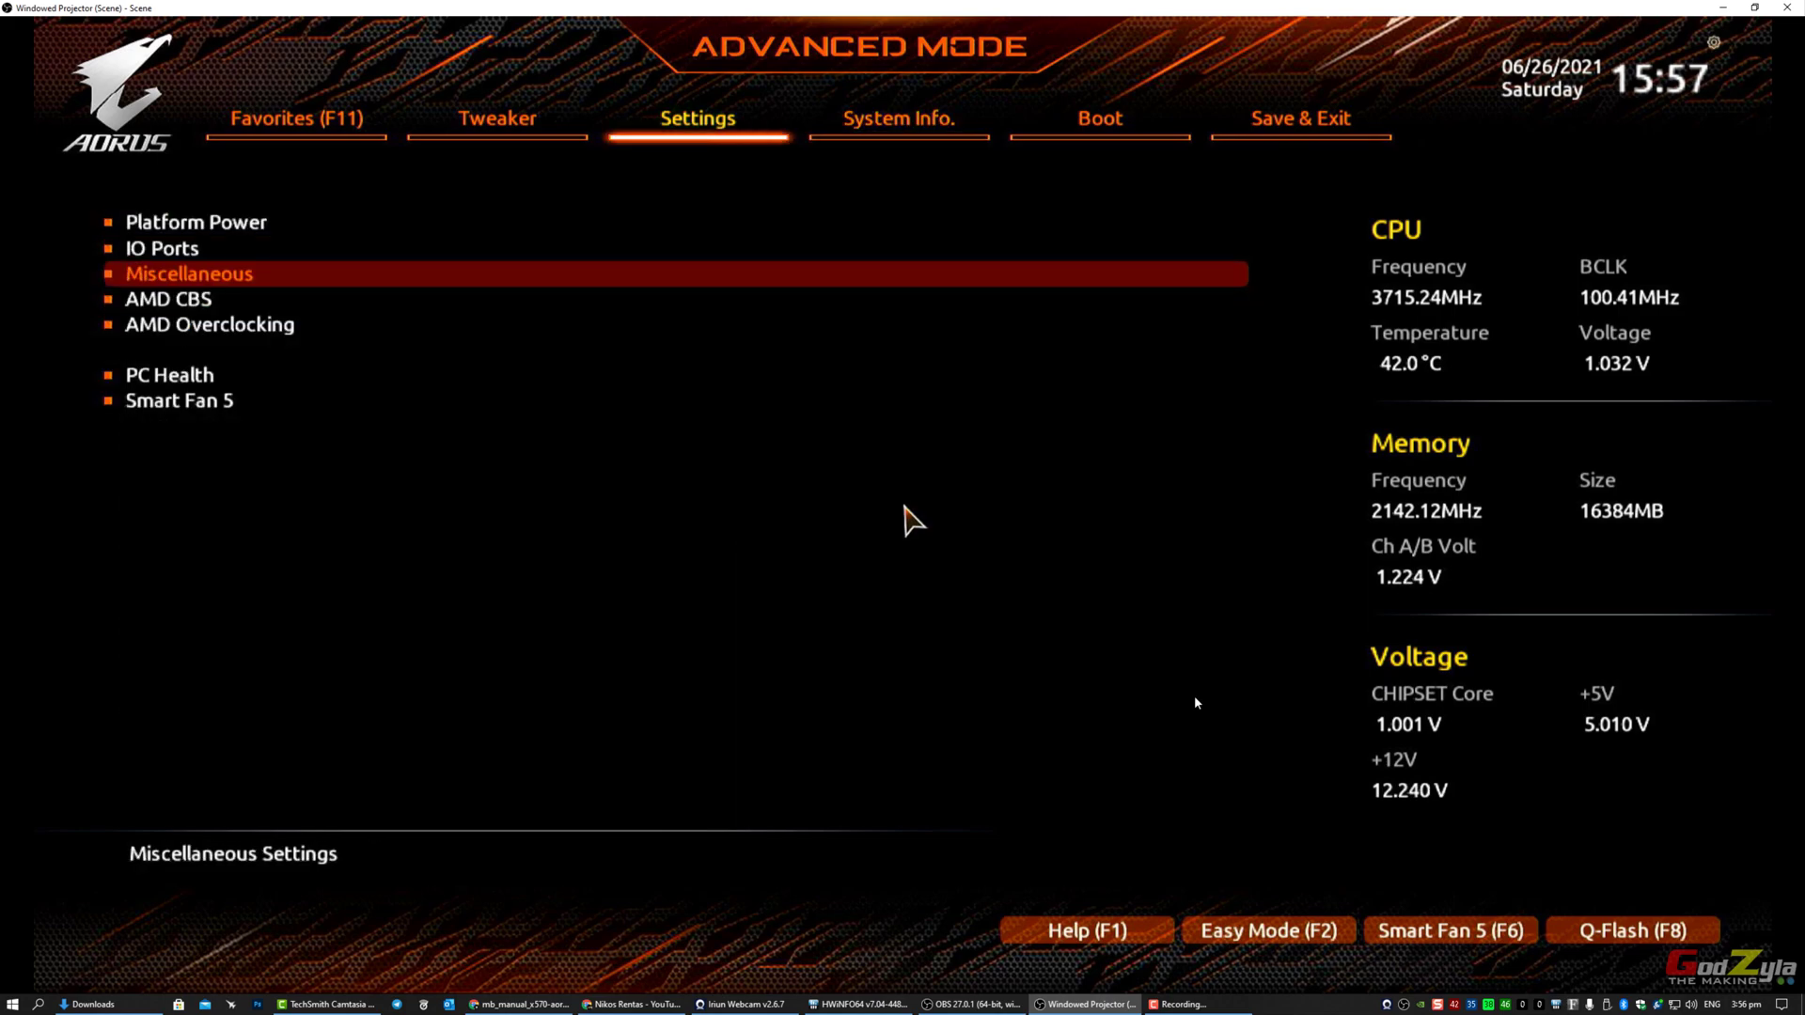
pyautogui.press('Return')
pyautogui.press('Down')
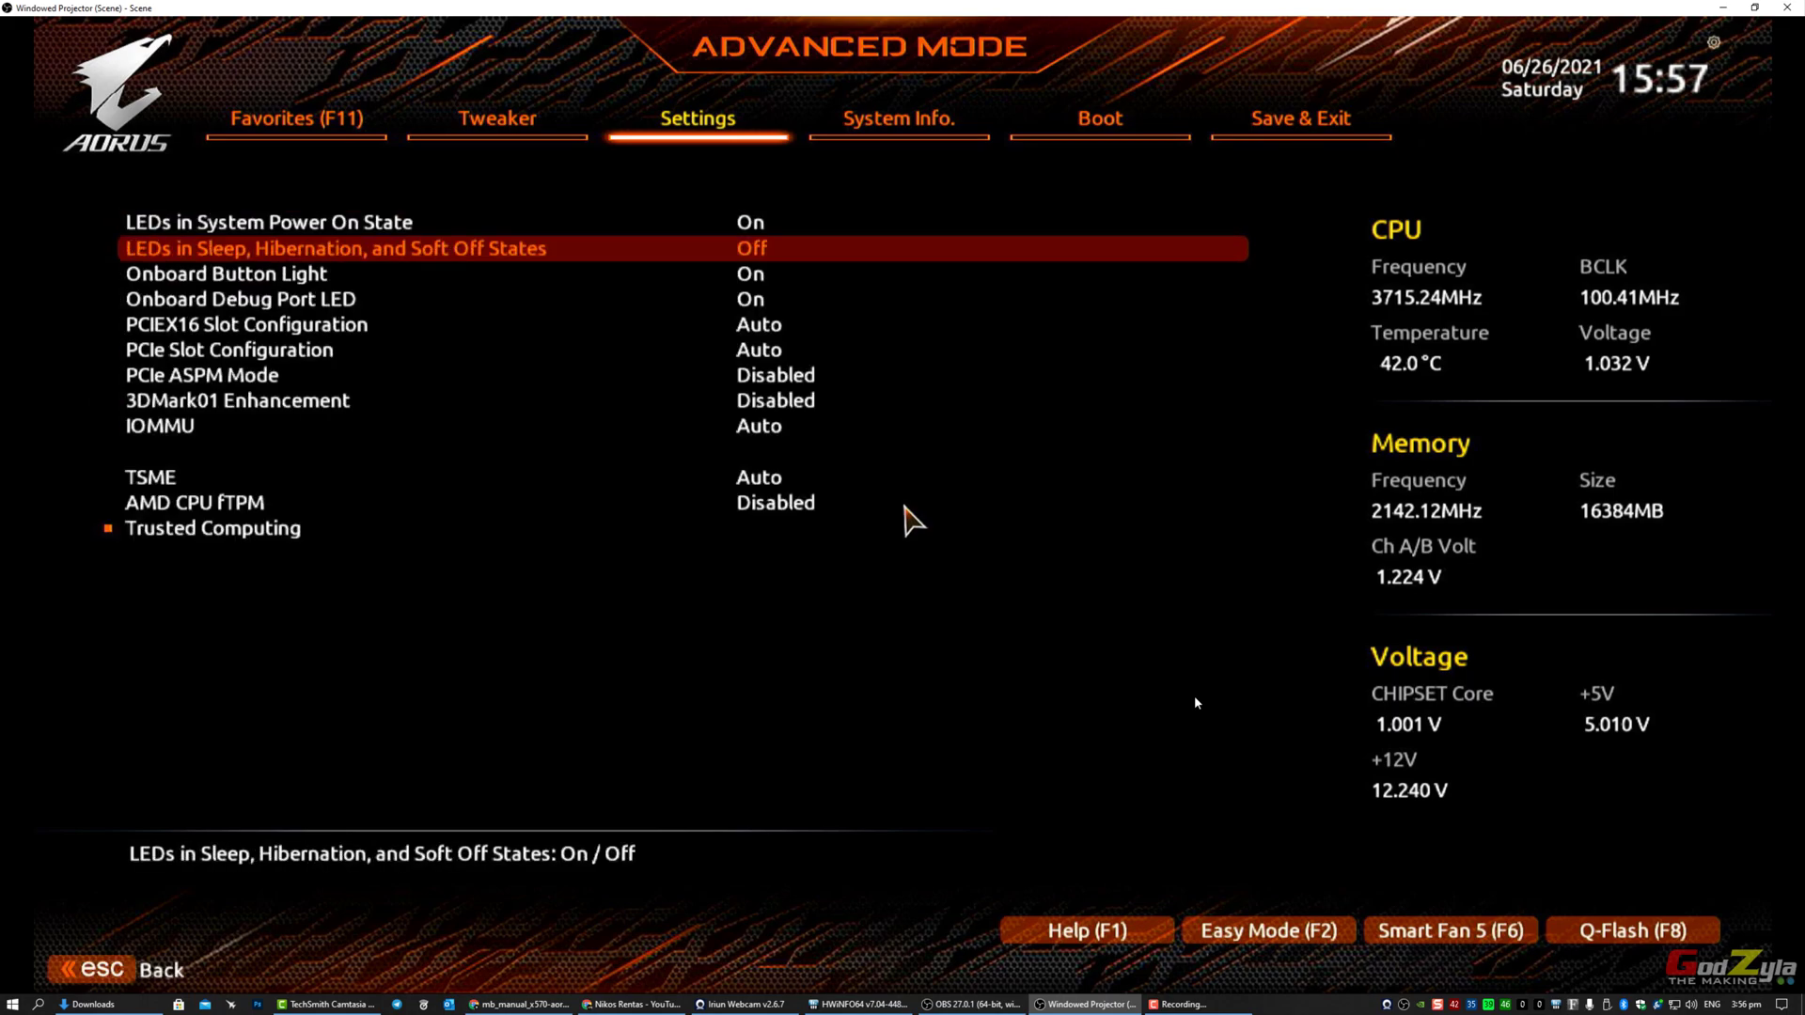
pyautogui.press('Down')
pyautogui.press('Down')
pyautogui.press('Down')
pyautogui.press('Down')
pyautogui.press('Down')
pyautogui.press('Down')
pyautogui.press('Down')
pyautogui.press('Down')
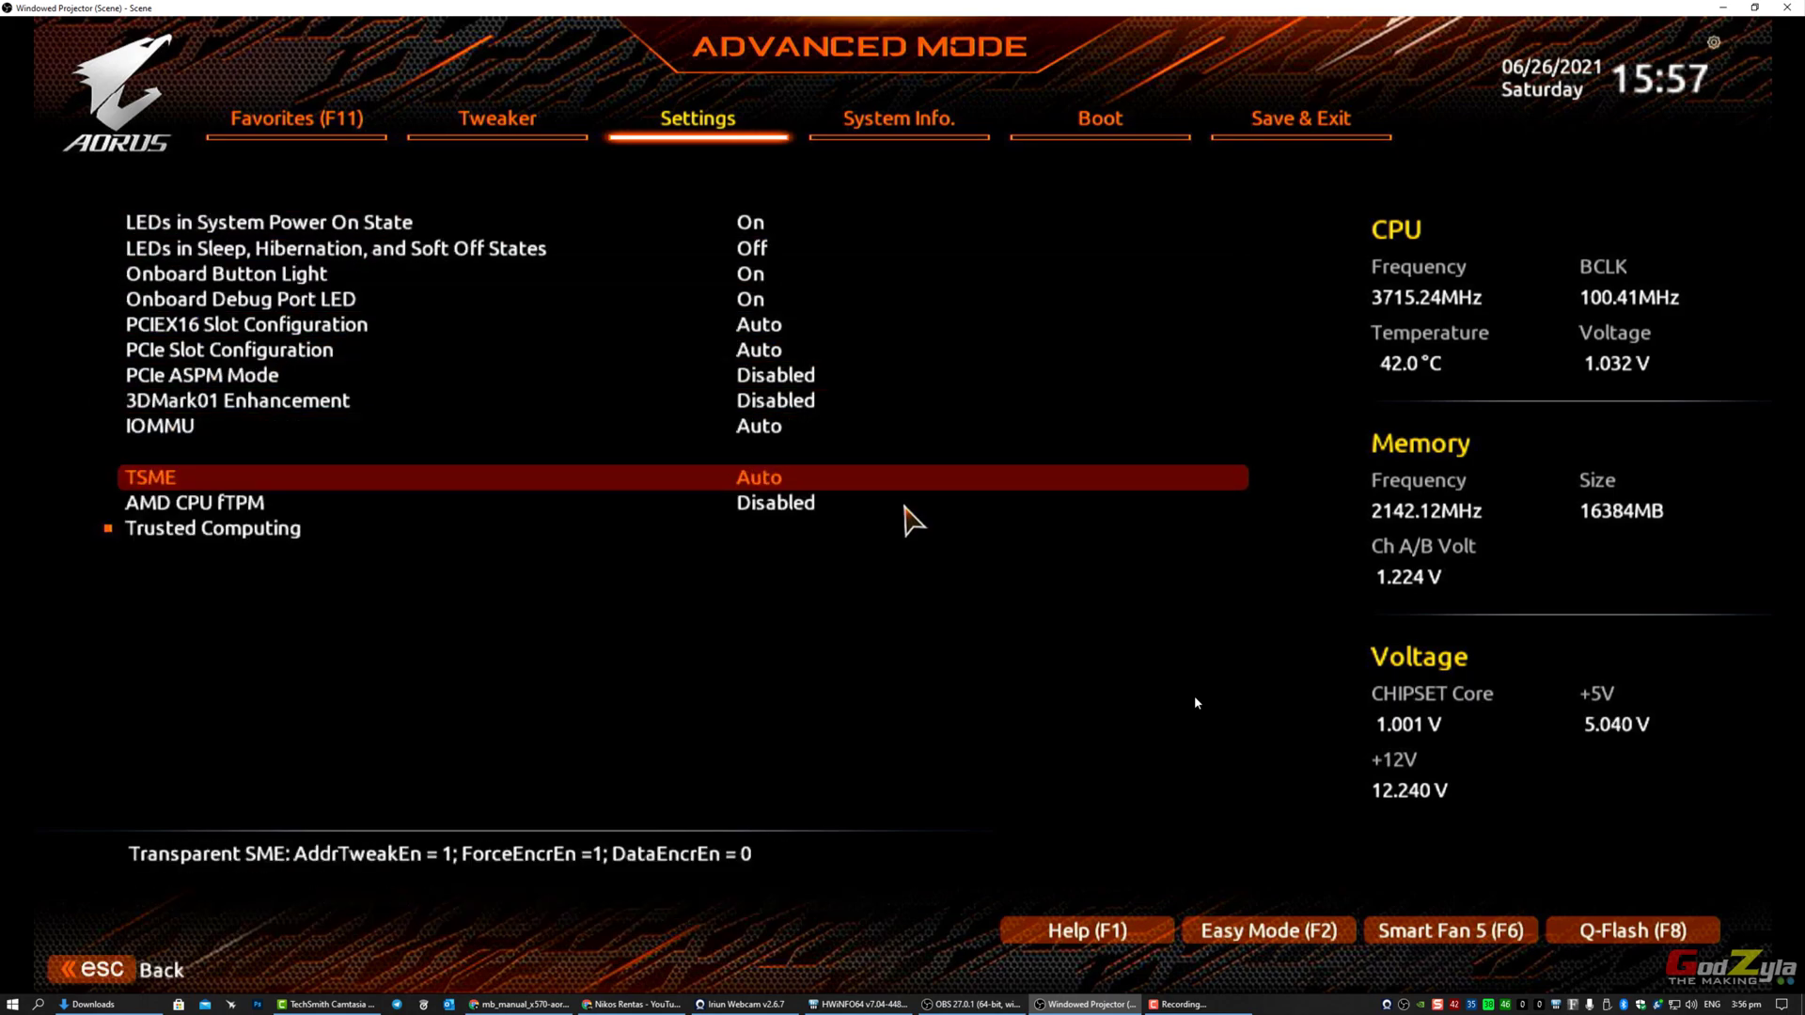
pyautogui.press('Down')
pyautogui.press('Down')
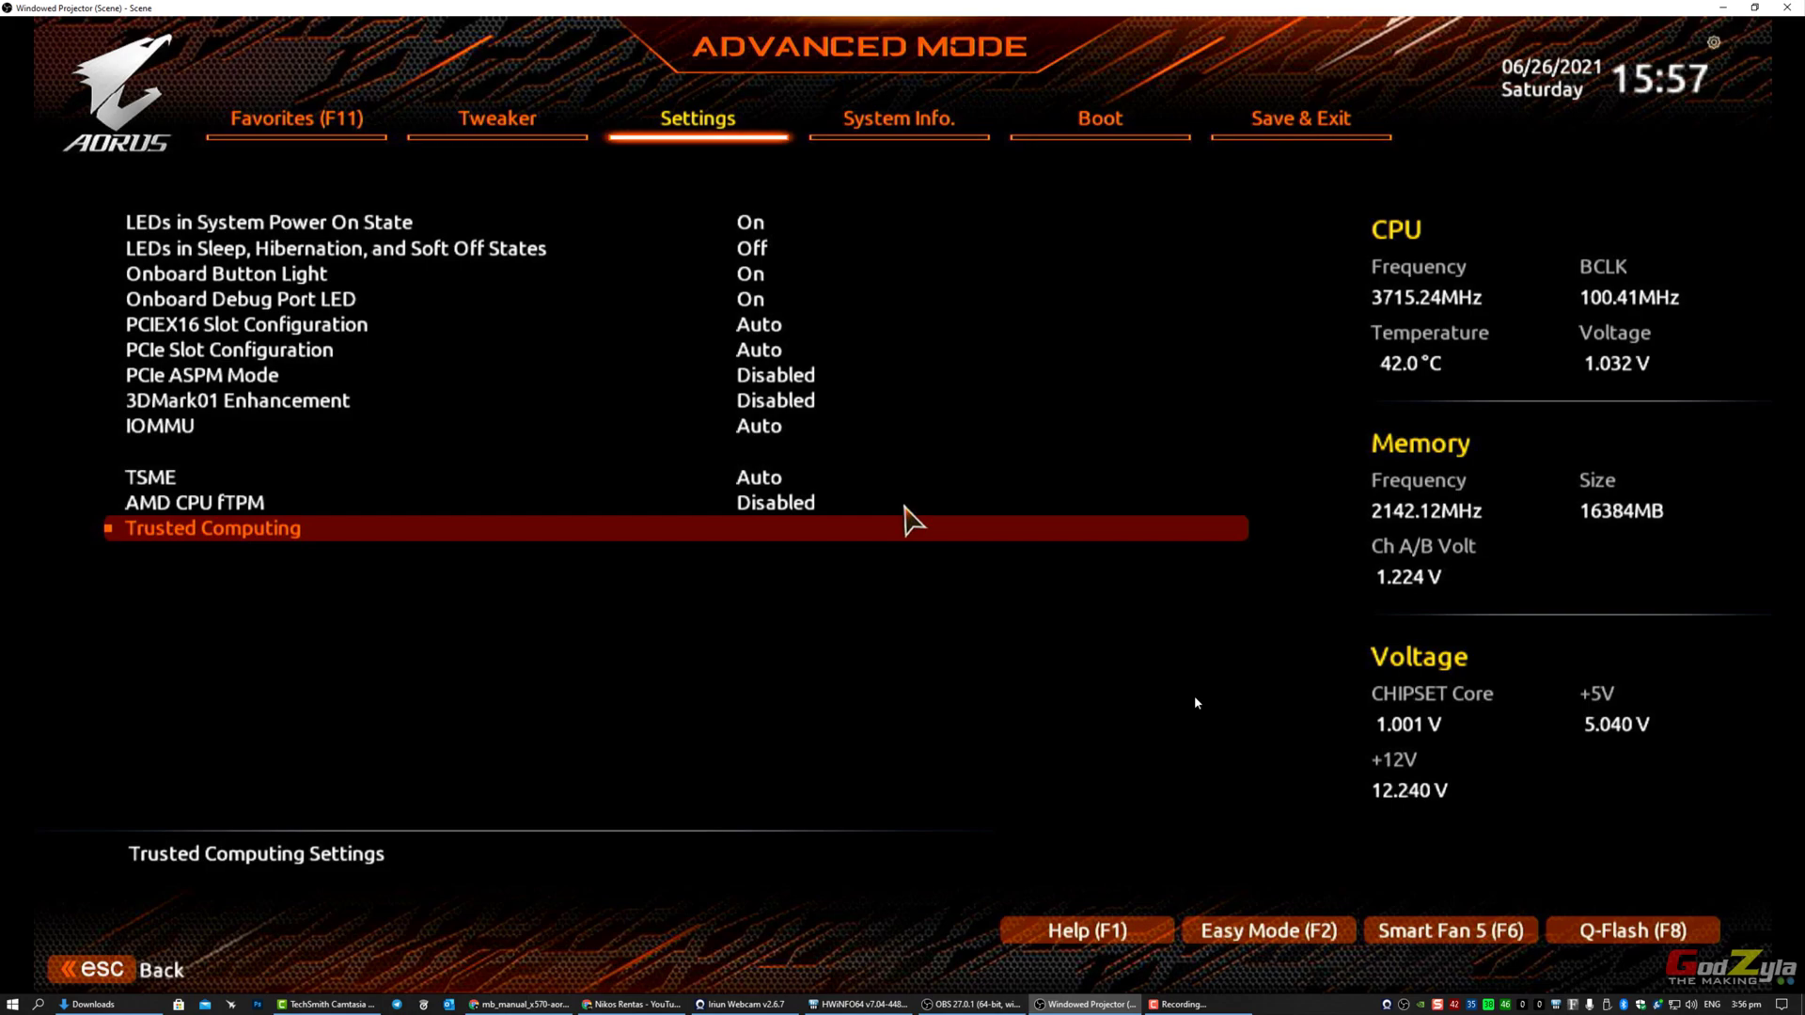
pyautogui.press('Return')
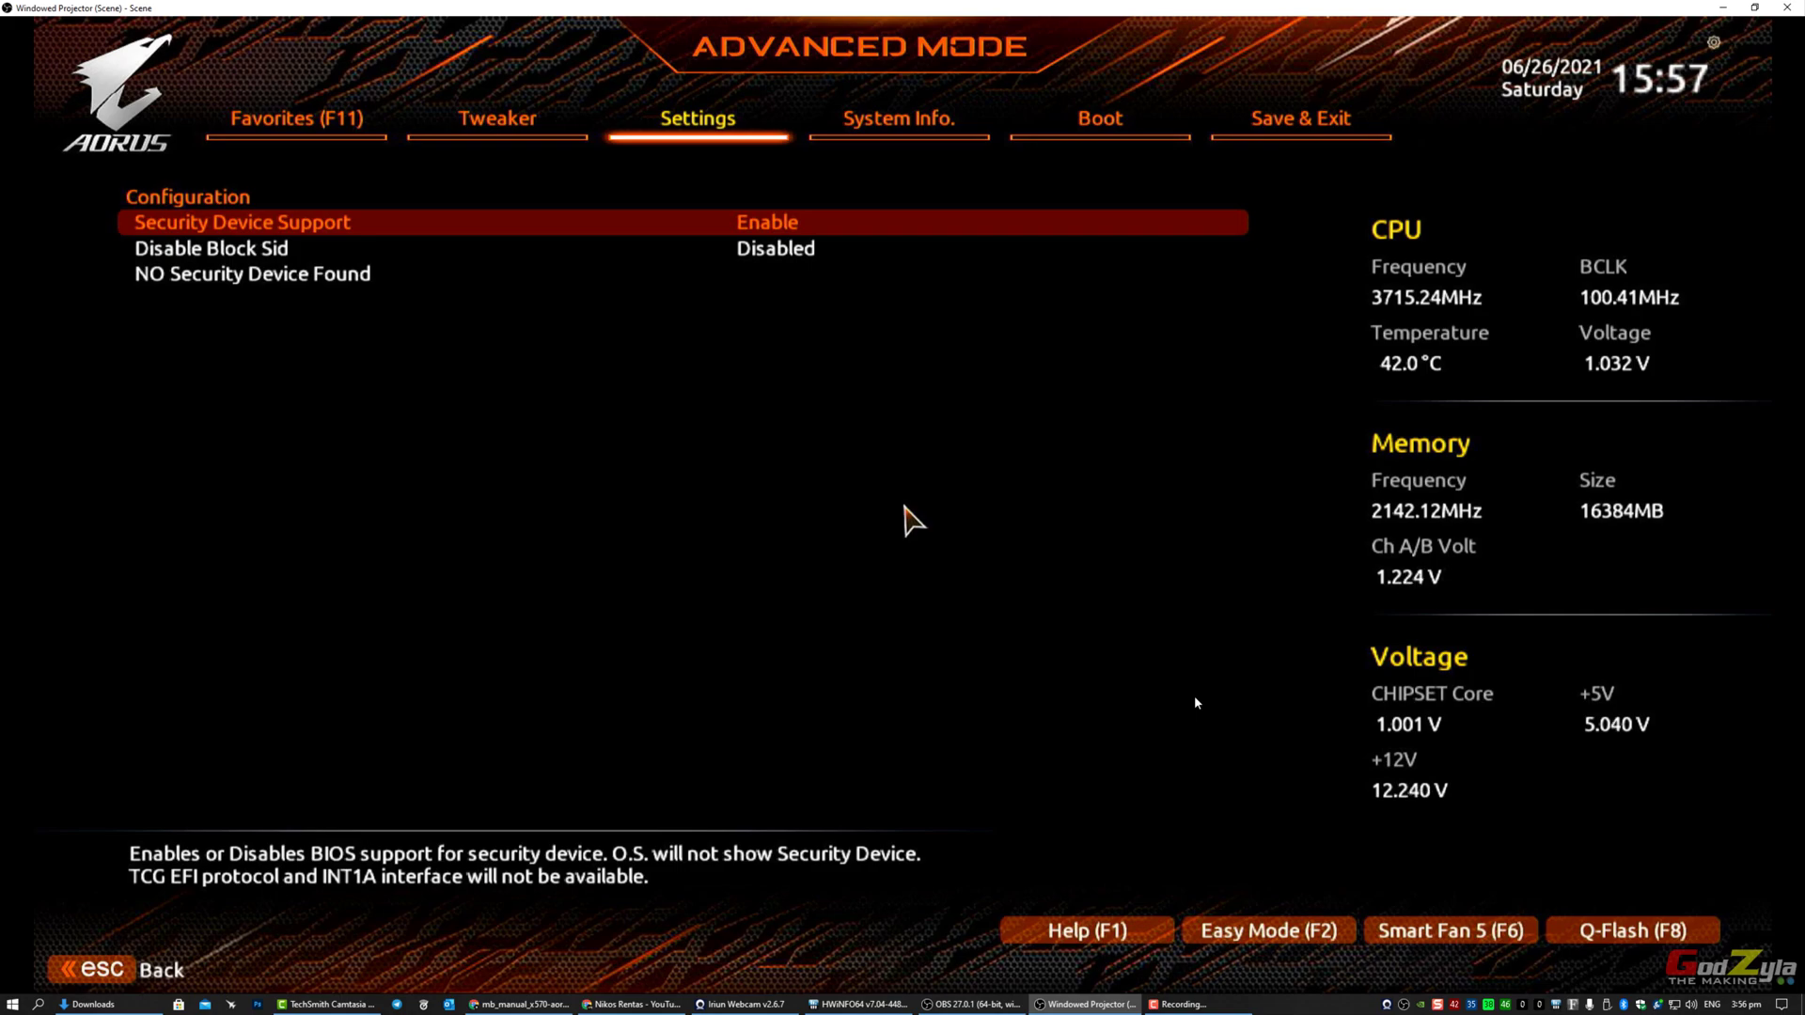
pyautogui.press('Right')
pyautogui.press('Right')
pyautogui.press('Right')
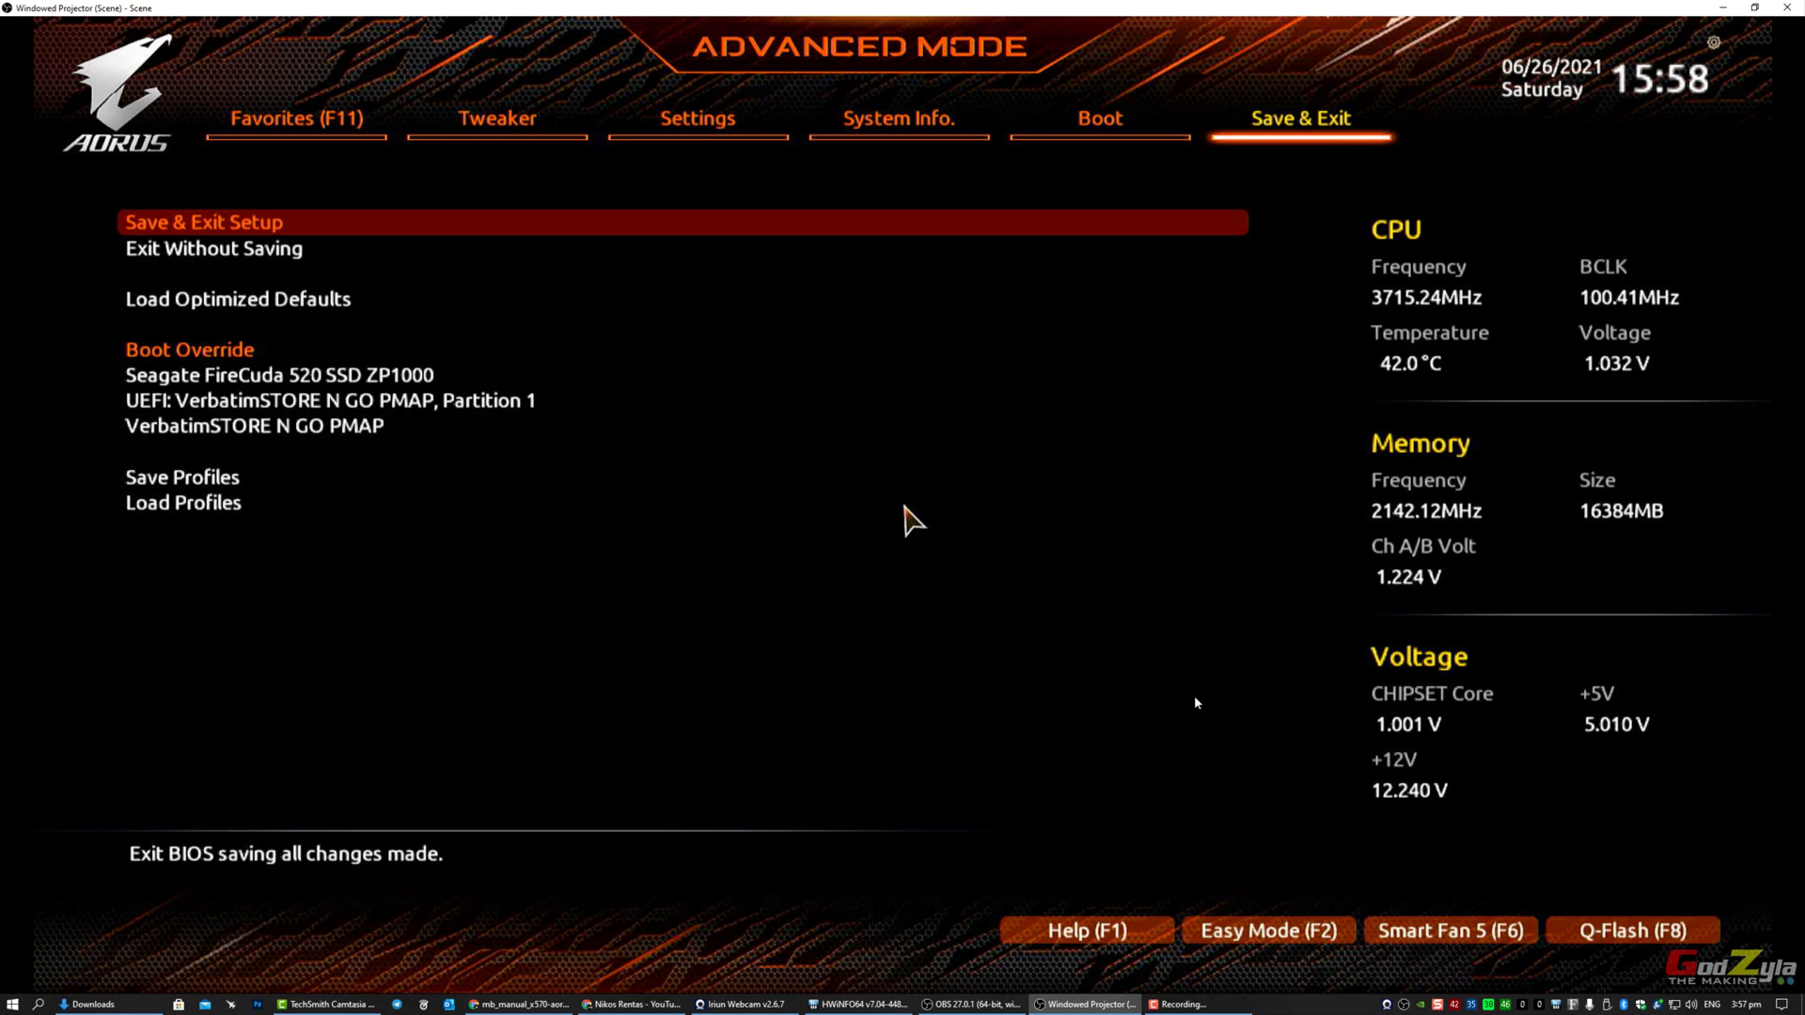
# Step: Save the BIOS settings, restart, and boot from the VerbatimSTORE N GO USB's UEFI partition
pyautogui.press('Return')
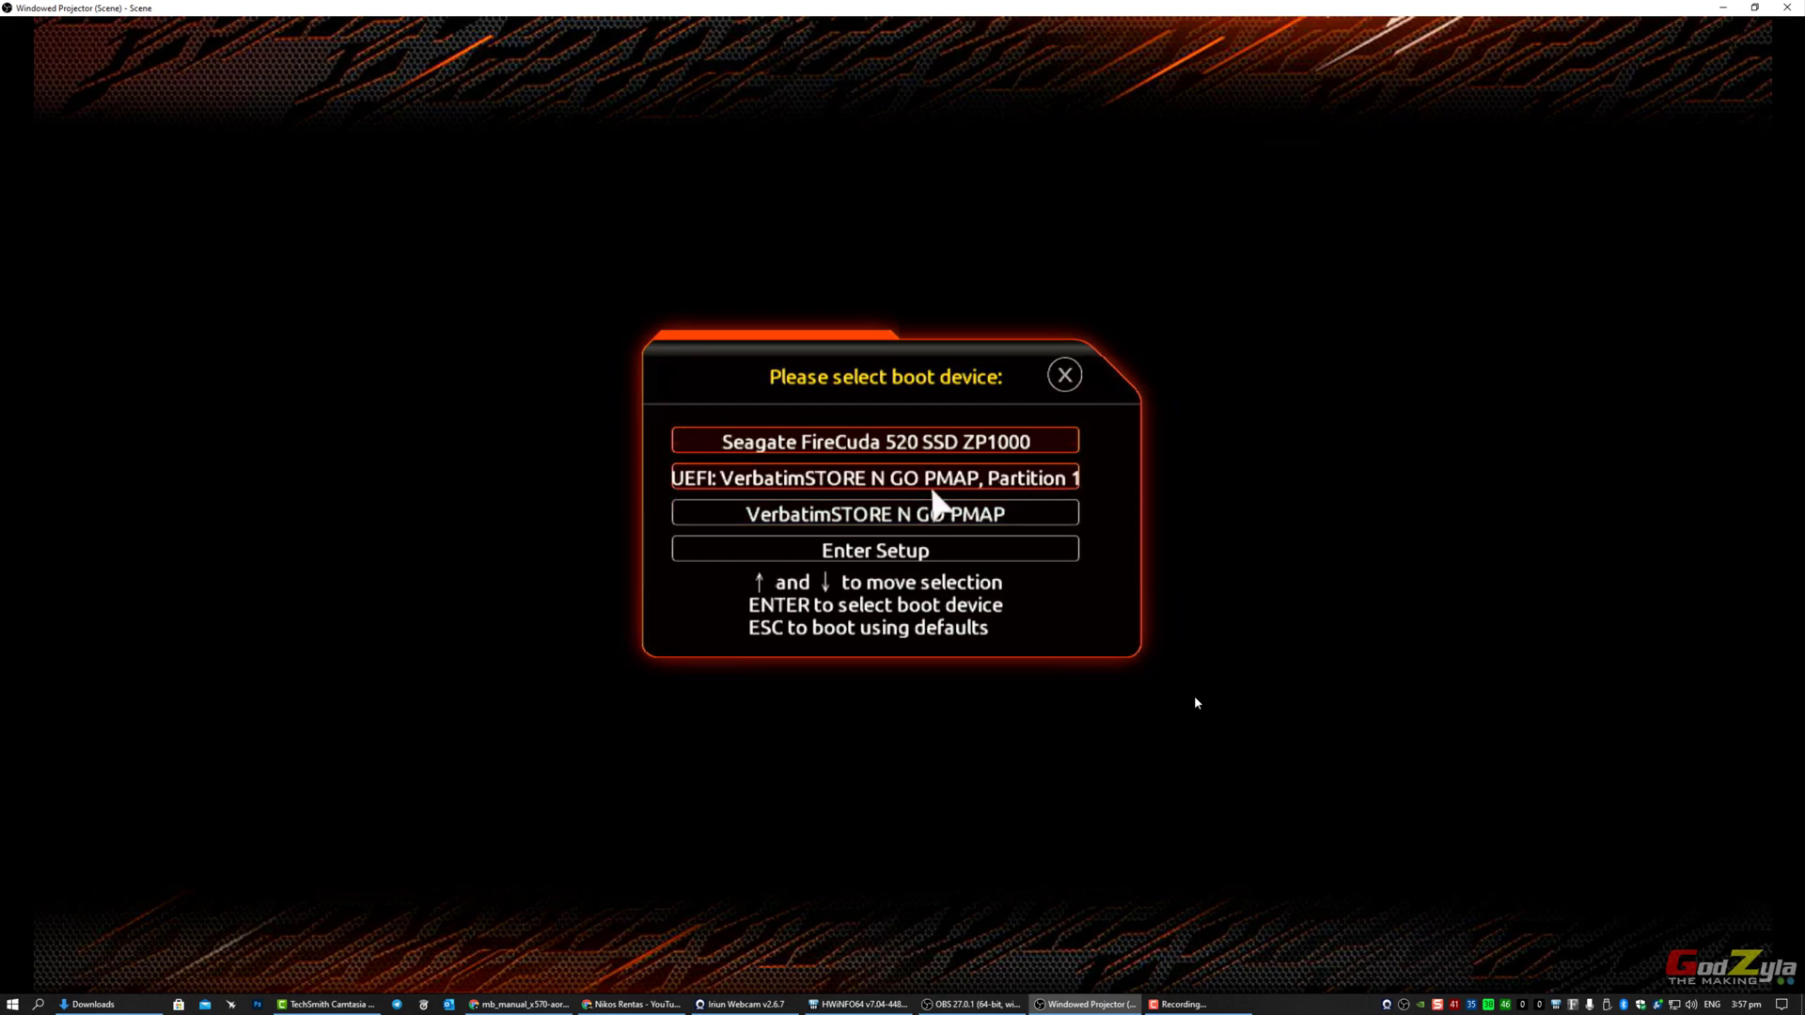
pyautogui.press('Down')
pyautogui.press('Return')
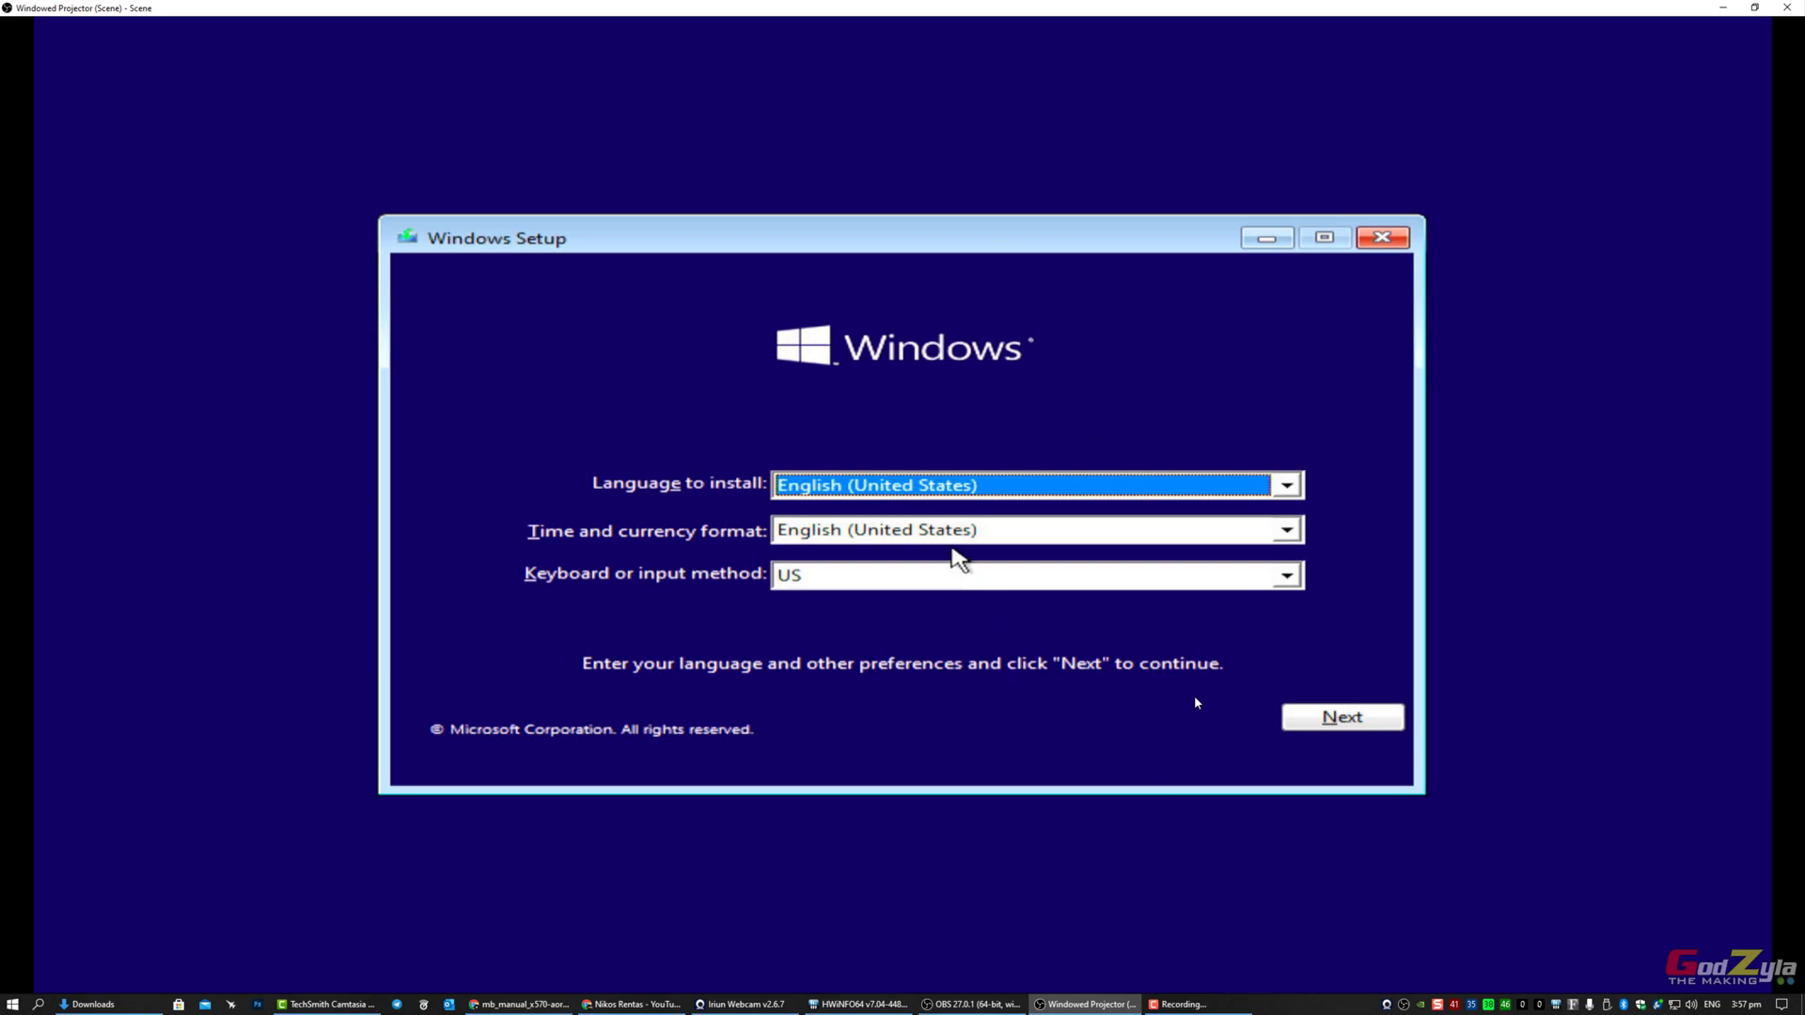
# Step: Keep English (United States) language and US keyboard, then start the Windows installation
pyautogui.click(1363, 729)
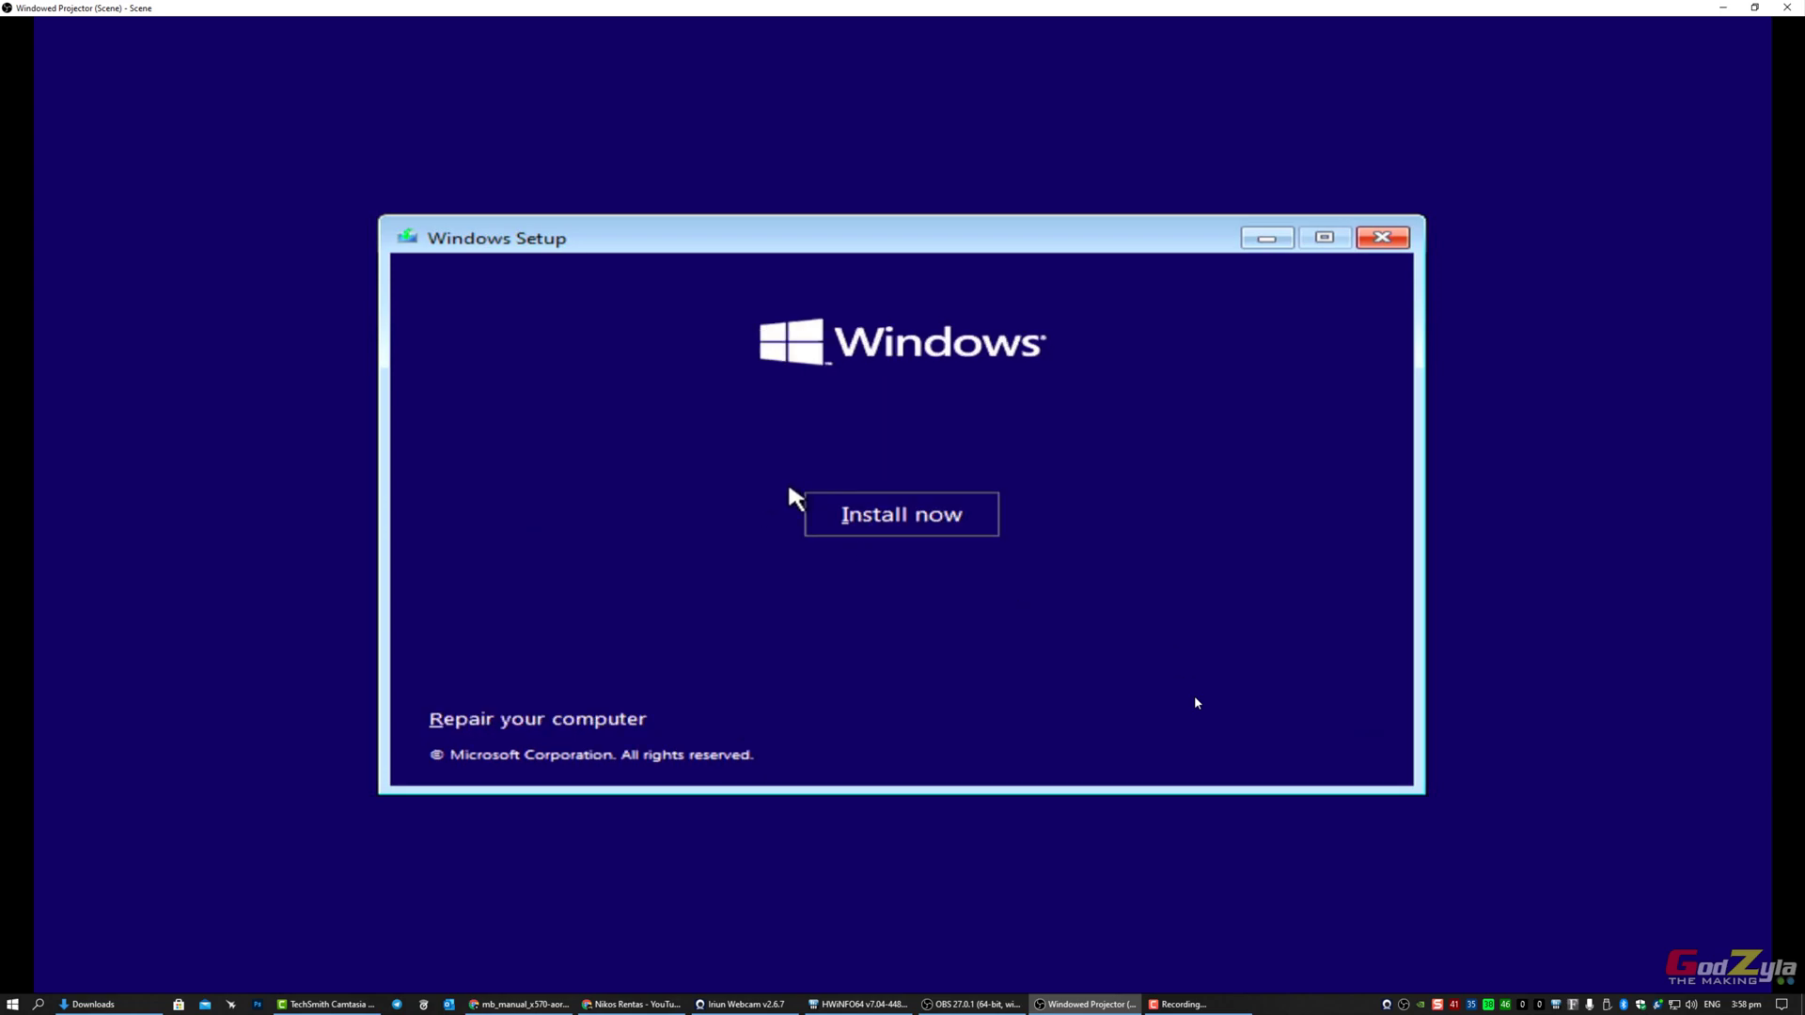
pyautogui.click(888, 513)
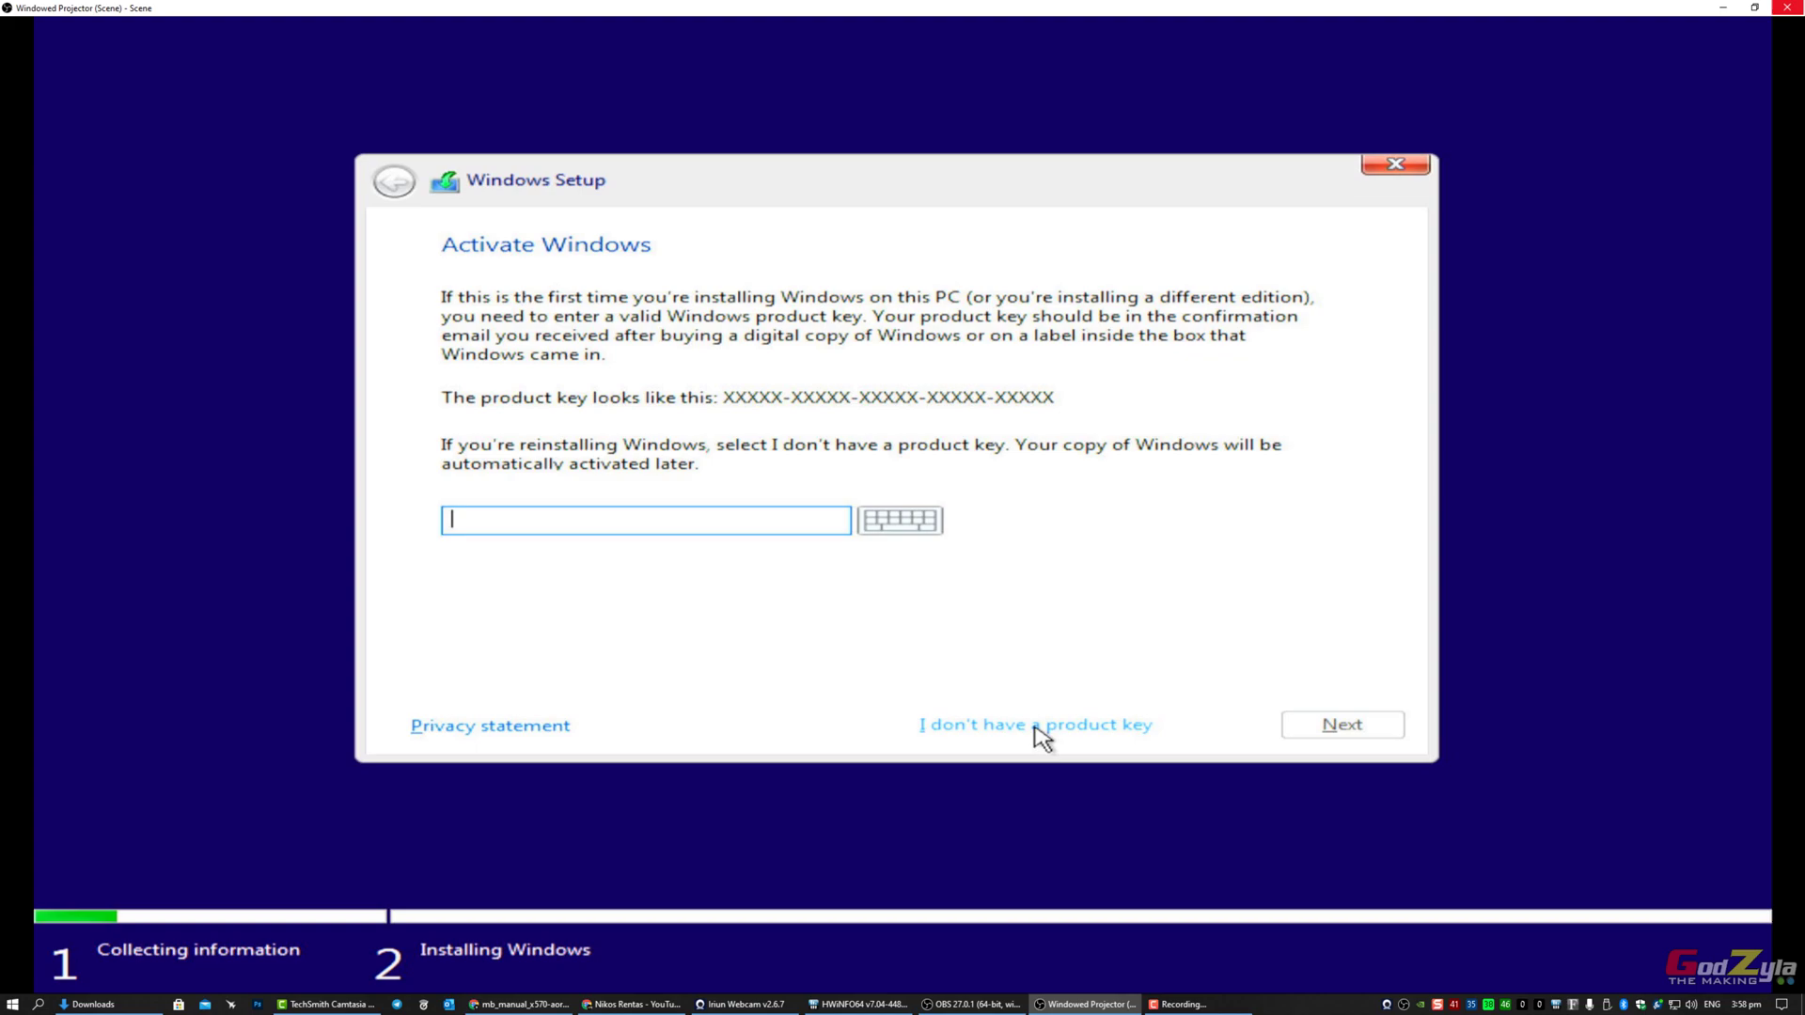
# Step: Continue without a product key and choose Windows 11 Pro as the edition
pyautogui.click(1036, 729)
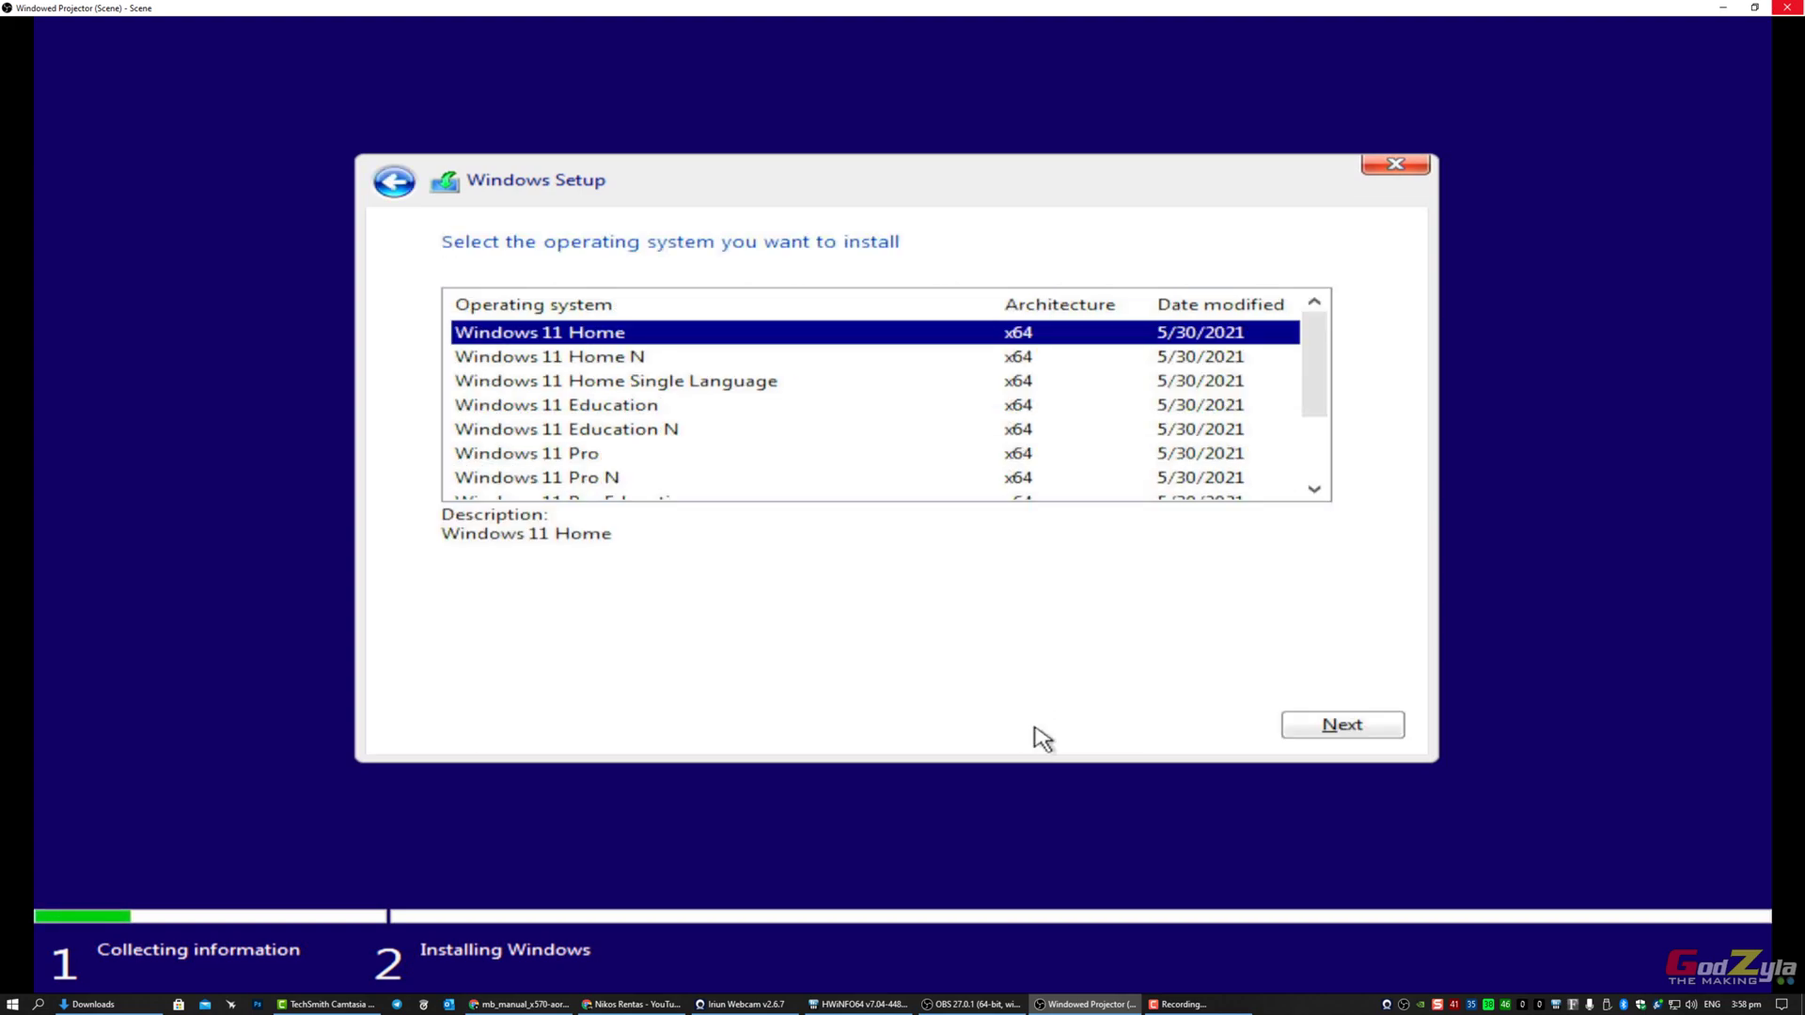
pyautogui.click(552, 459)
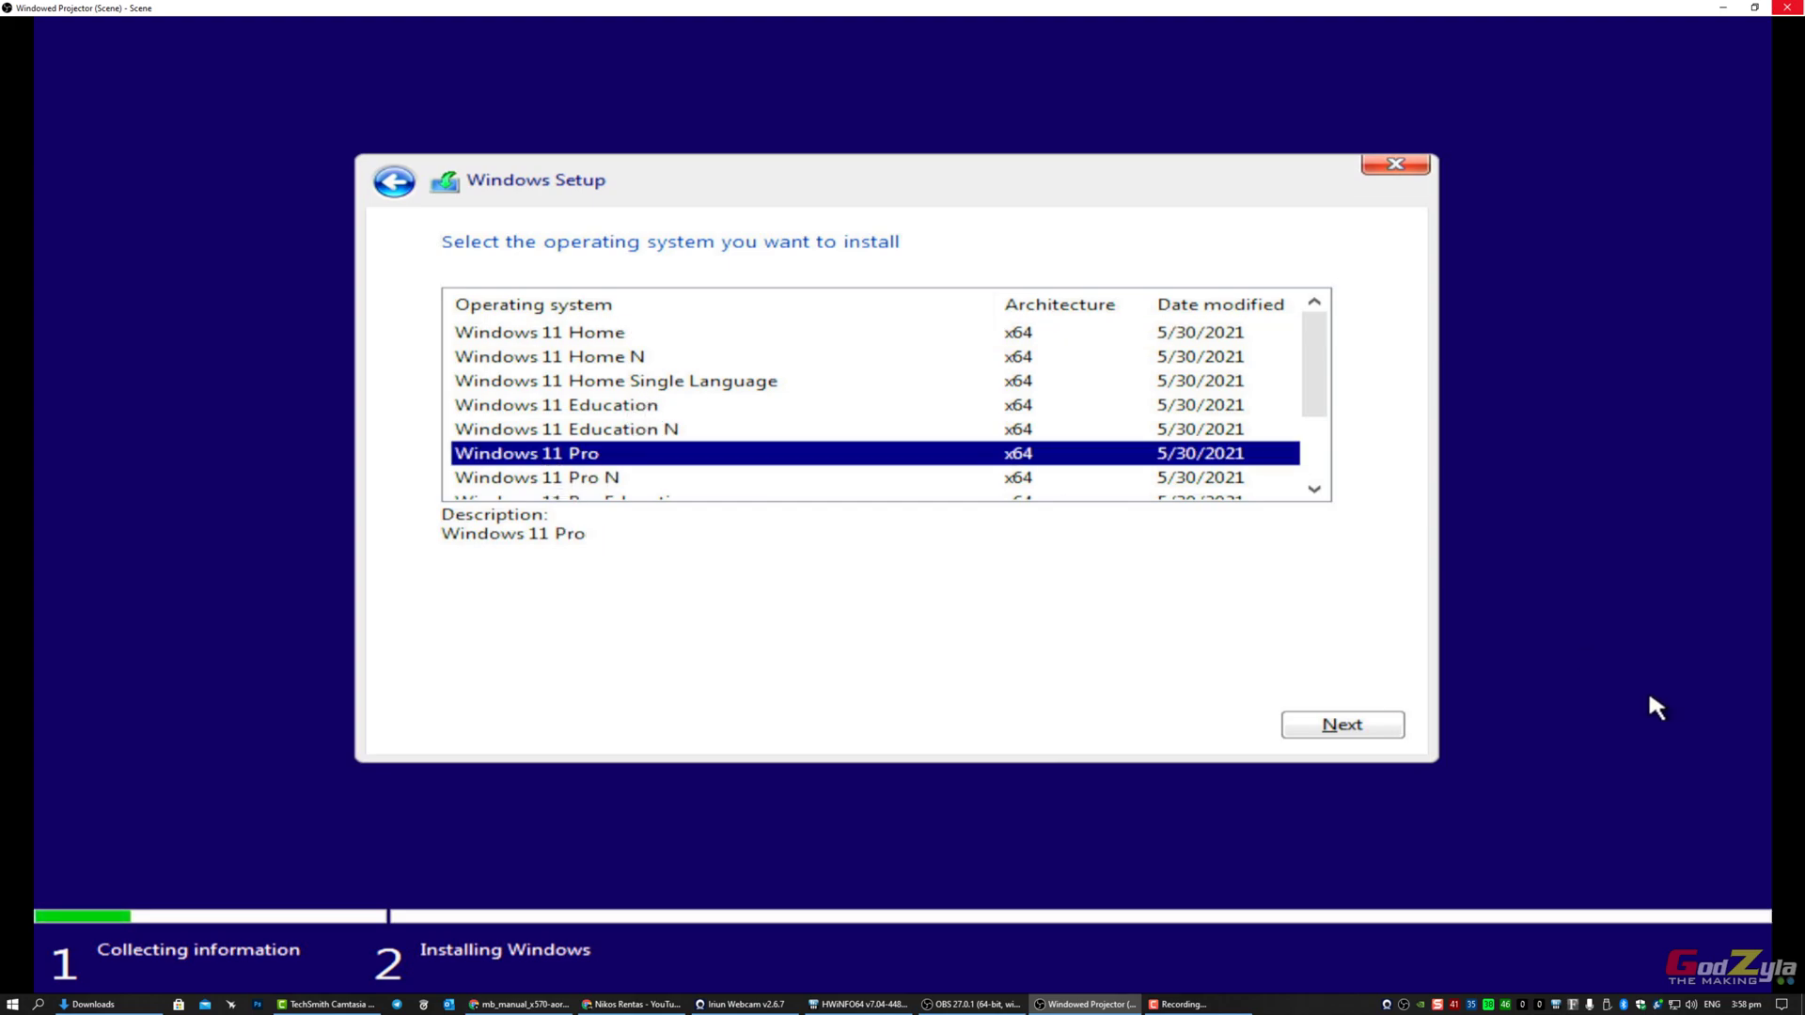
pyautogui.click(1382, 730)
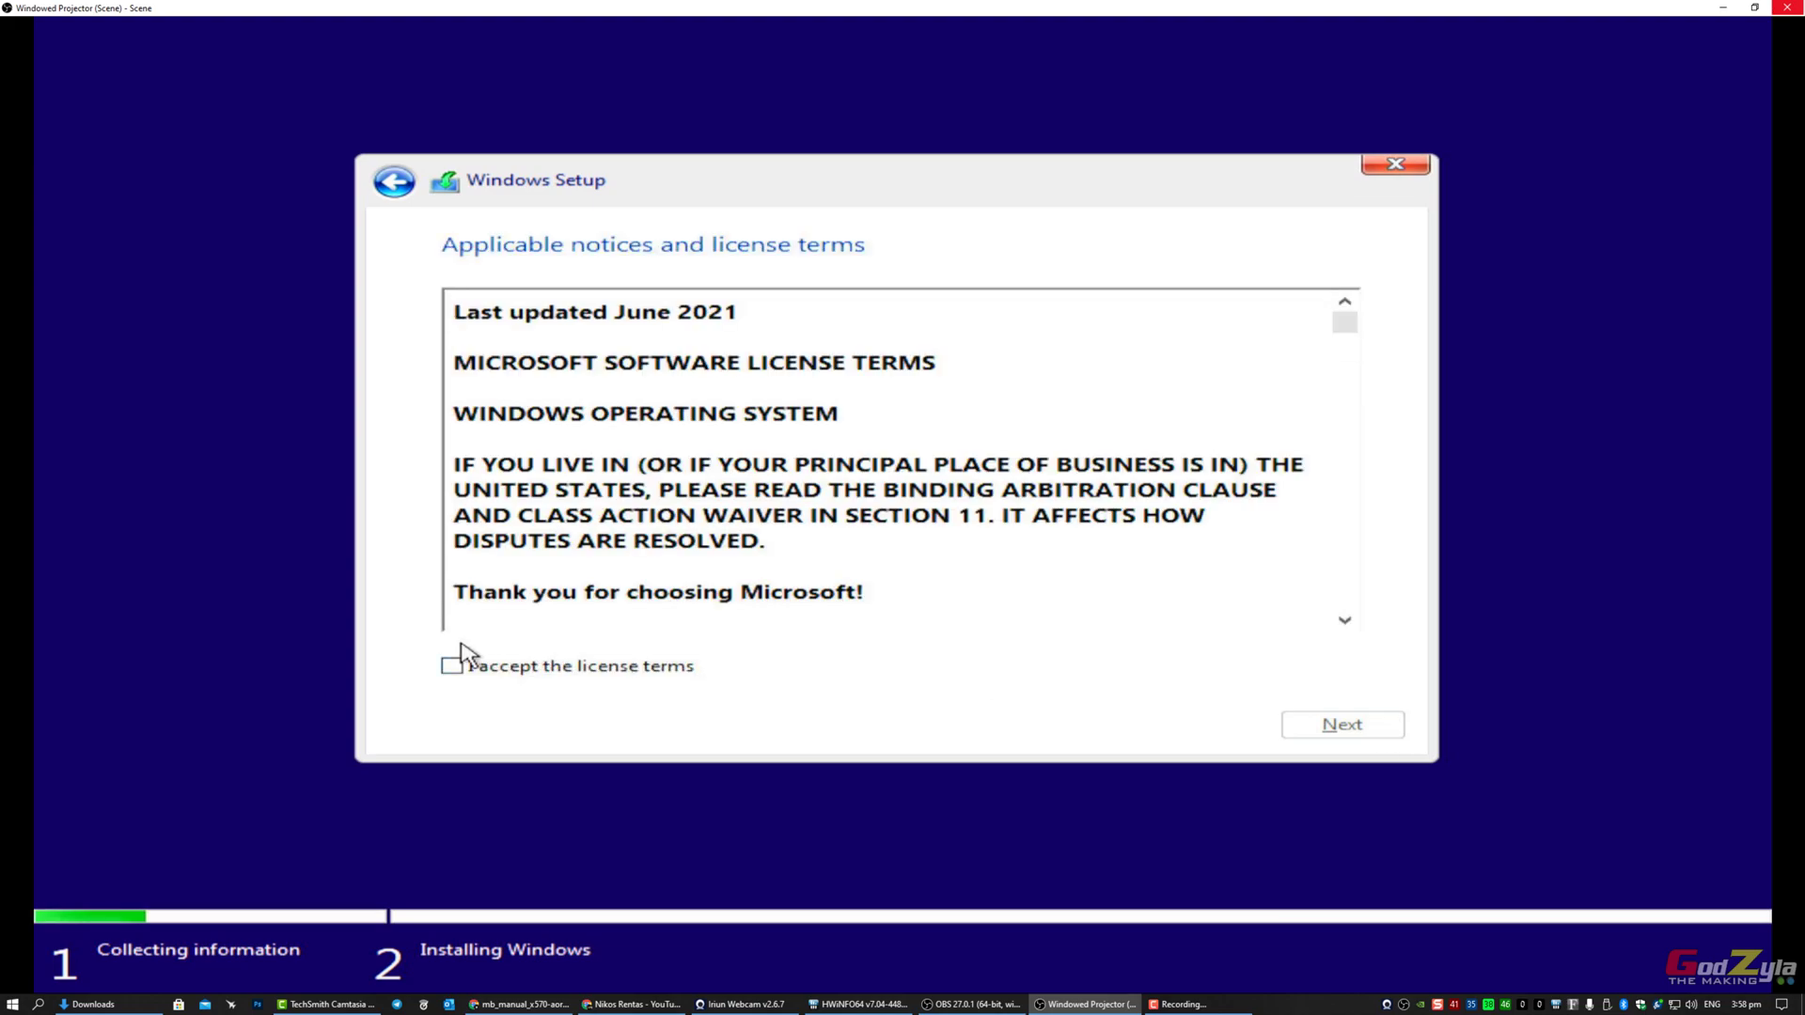
# Step: Accept the license terms and custom-install onto Drive 0's unallocated space
pyautogui.click(465, 669)
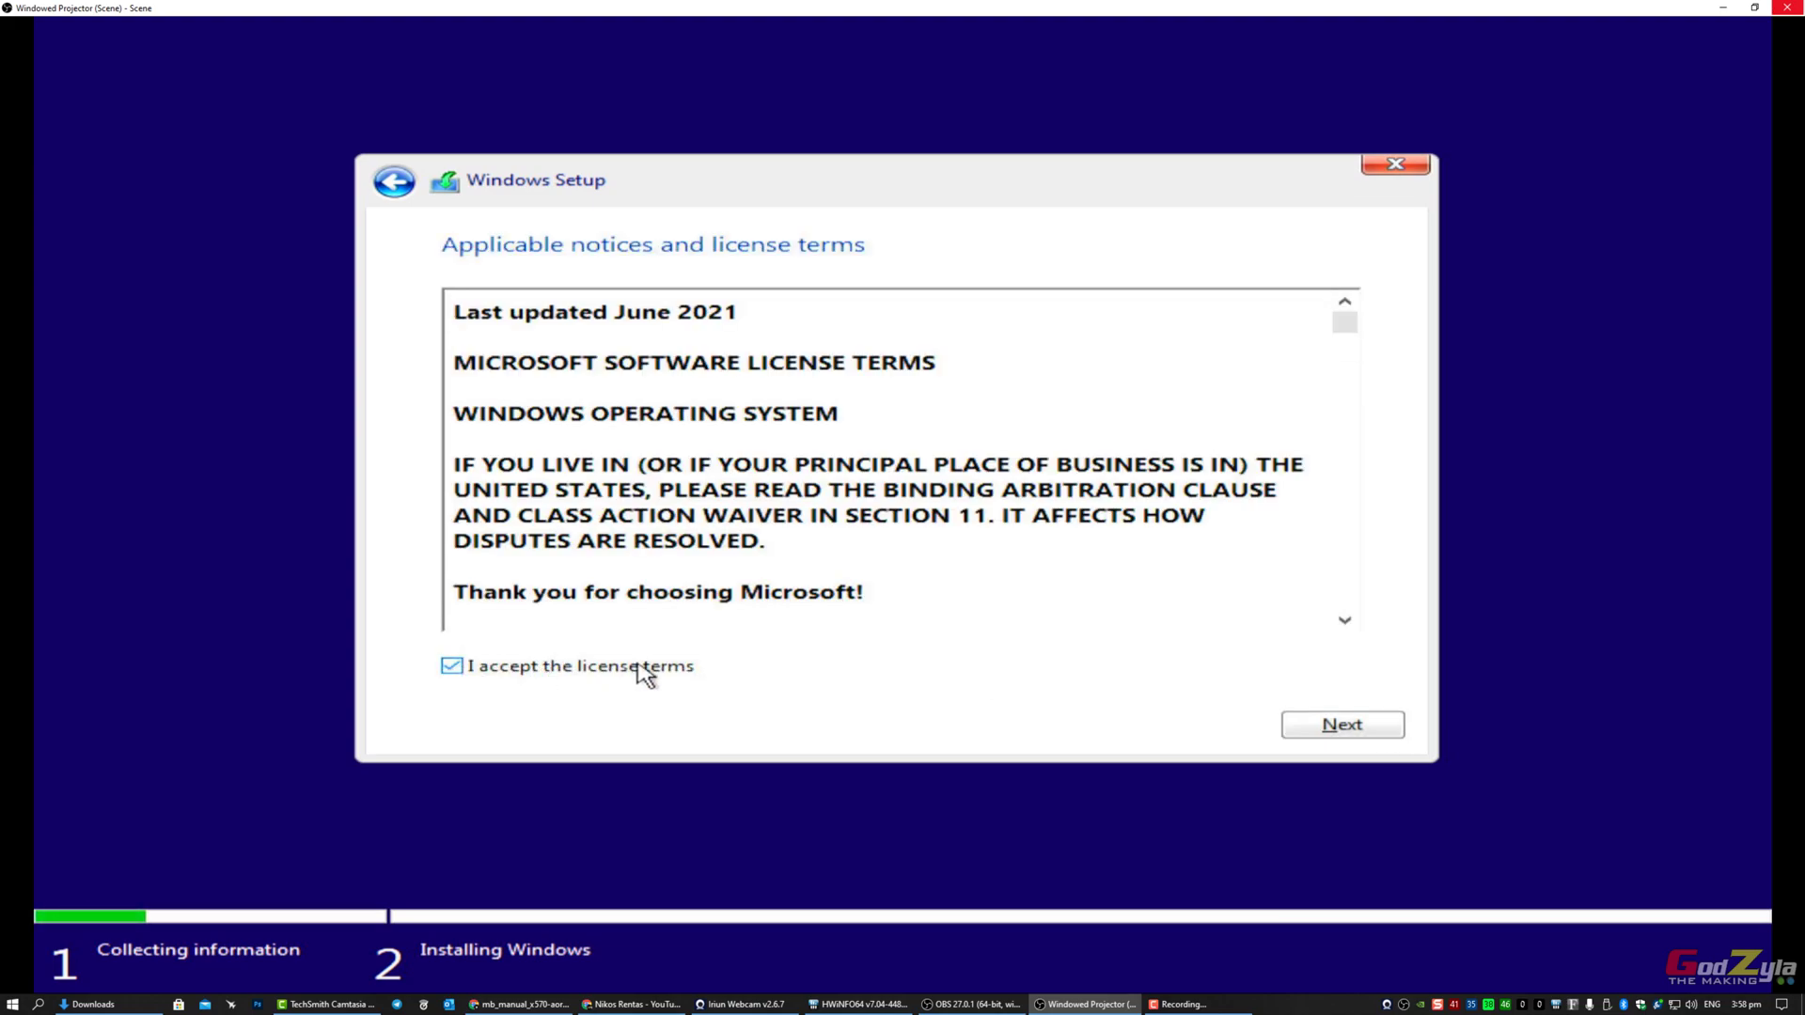
pyautogui.click(1340, 736)
pyautogui.click(872, 500)
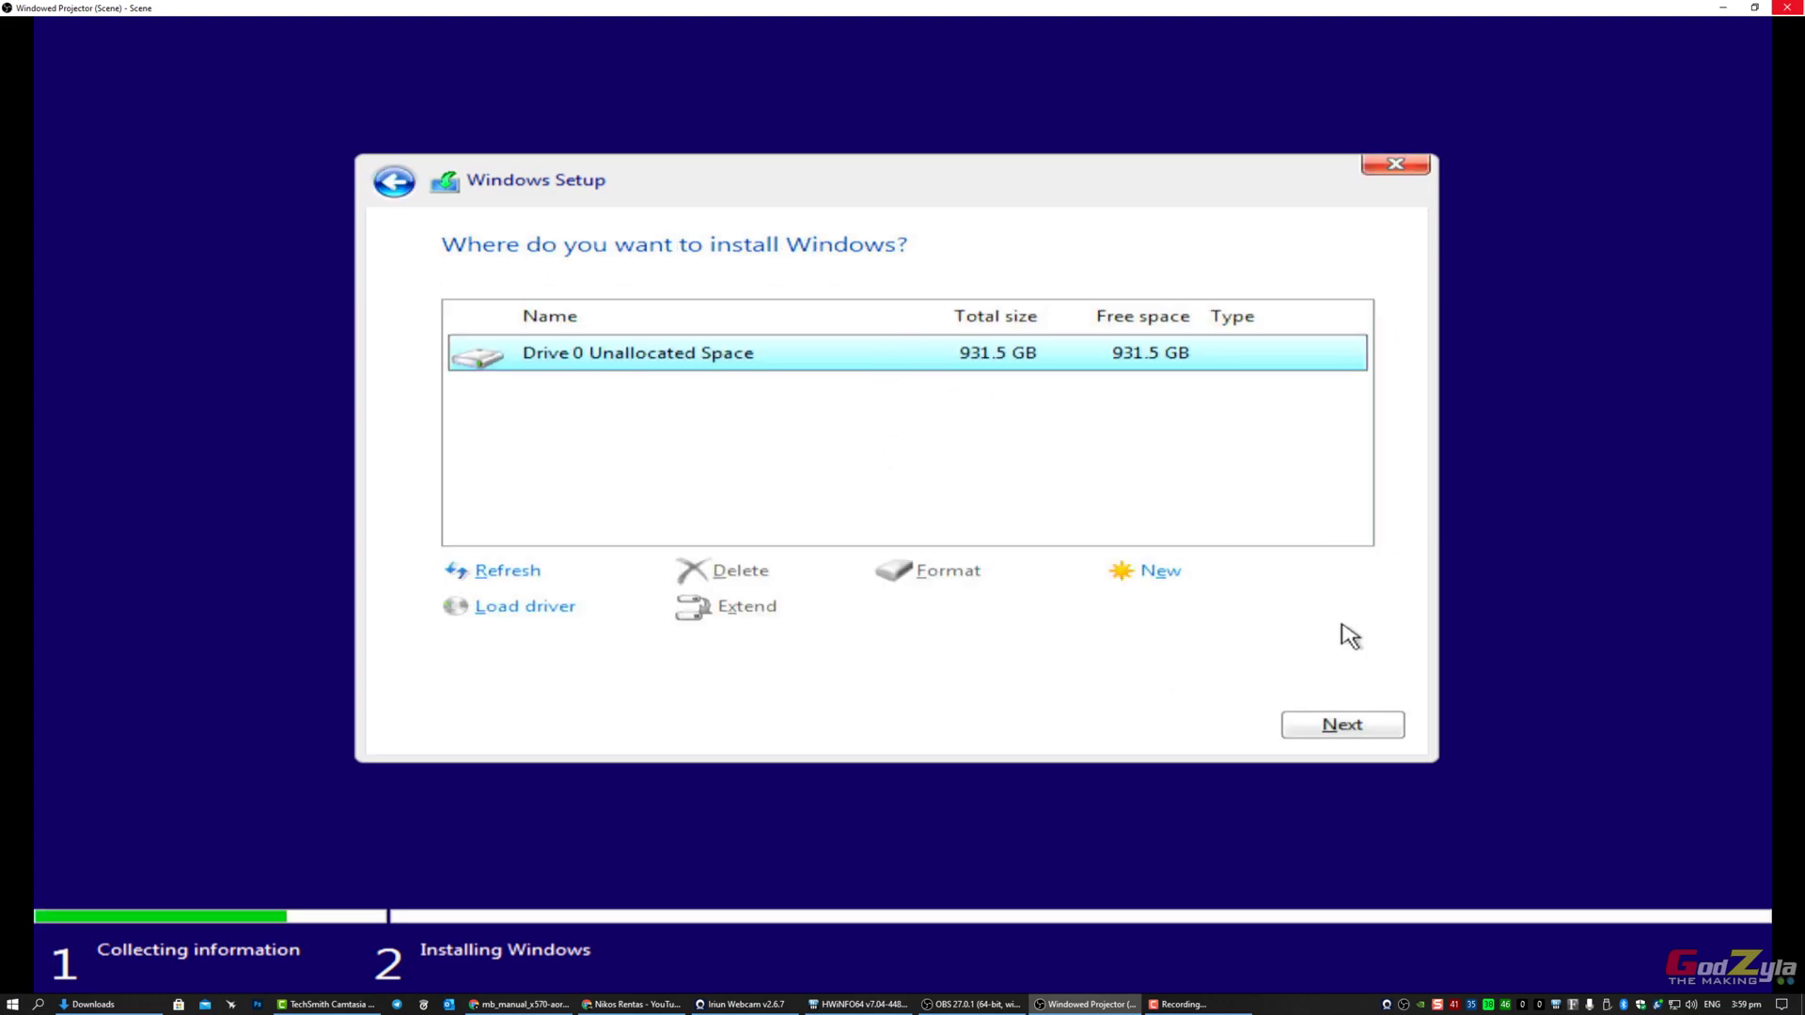
pyautogui.click(1353, 729)
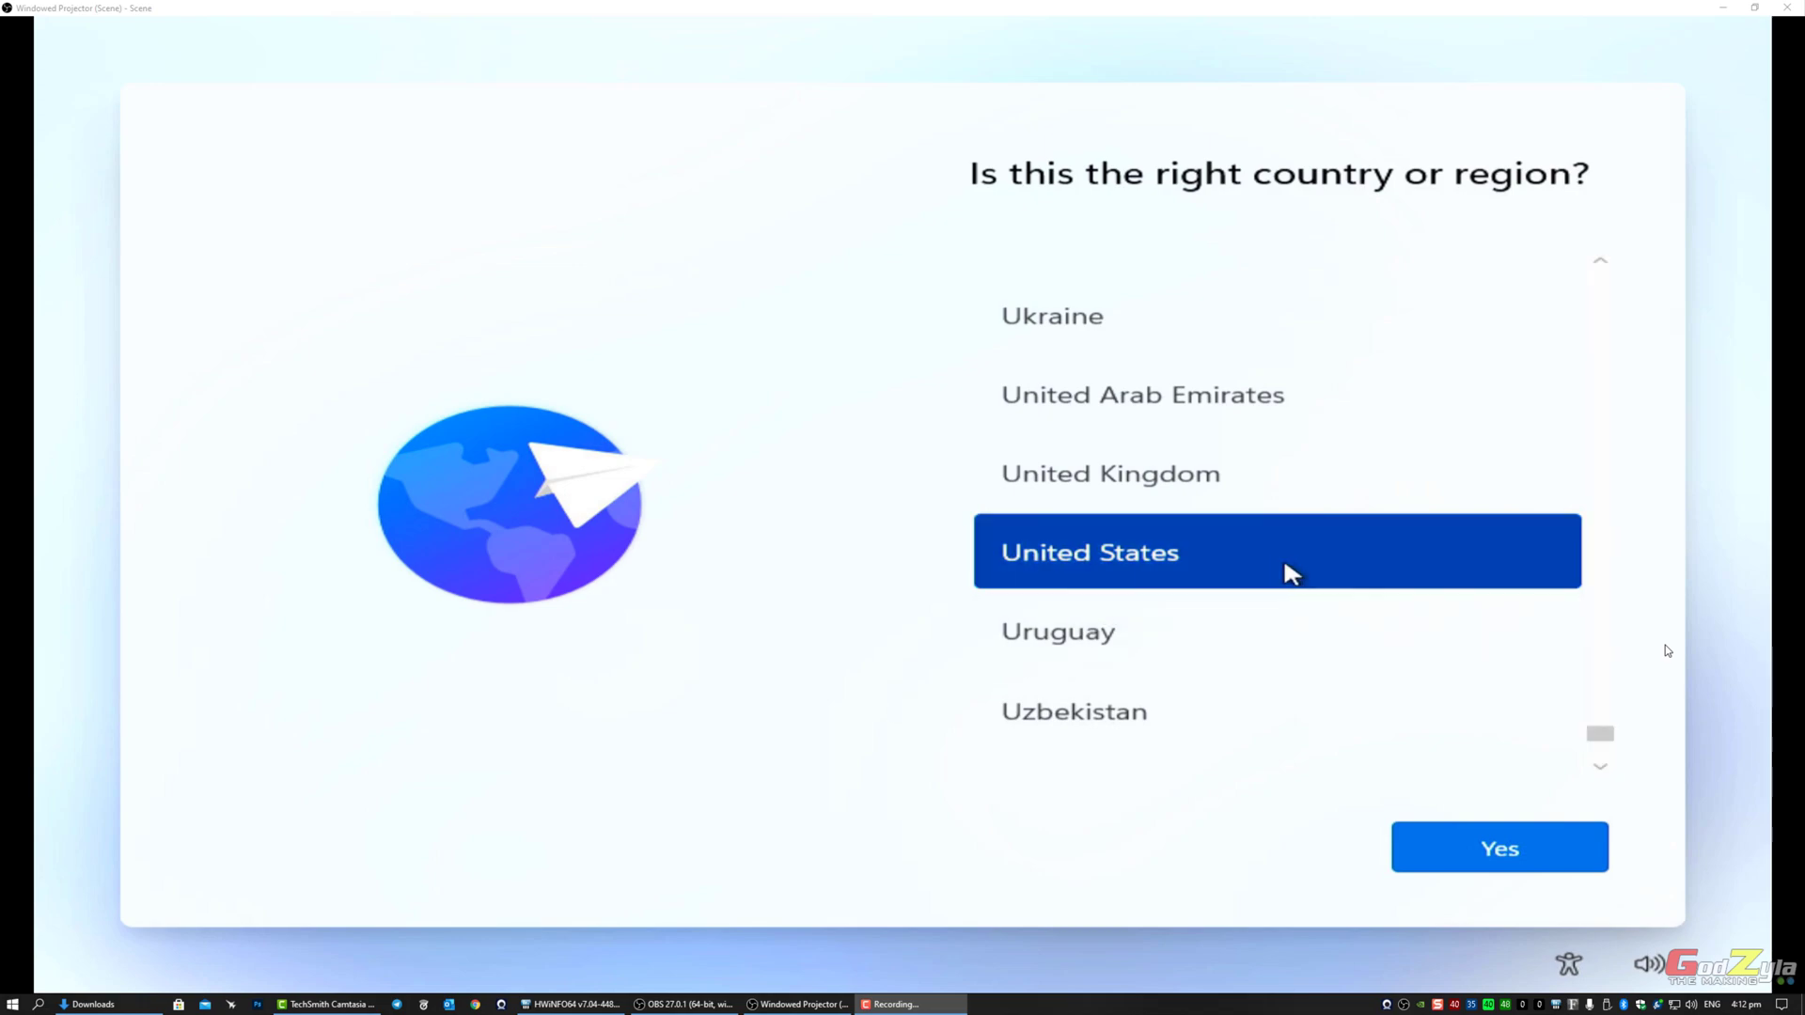
# Step: Select Singapore as the country or region
pyautogui.scroll(3, 1290, 569)
pyautogui.scroll(10, 1293, 571)
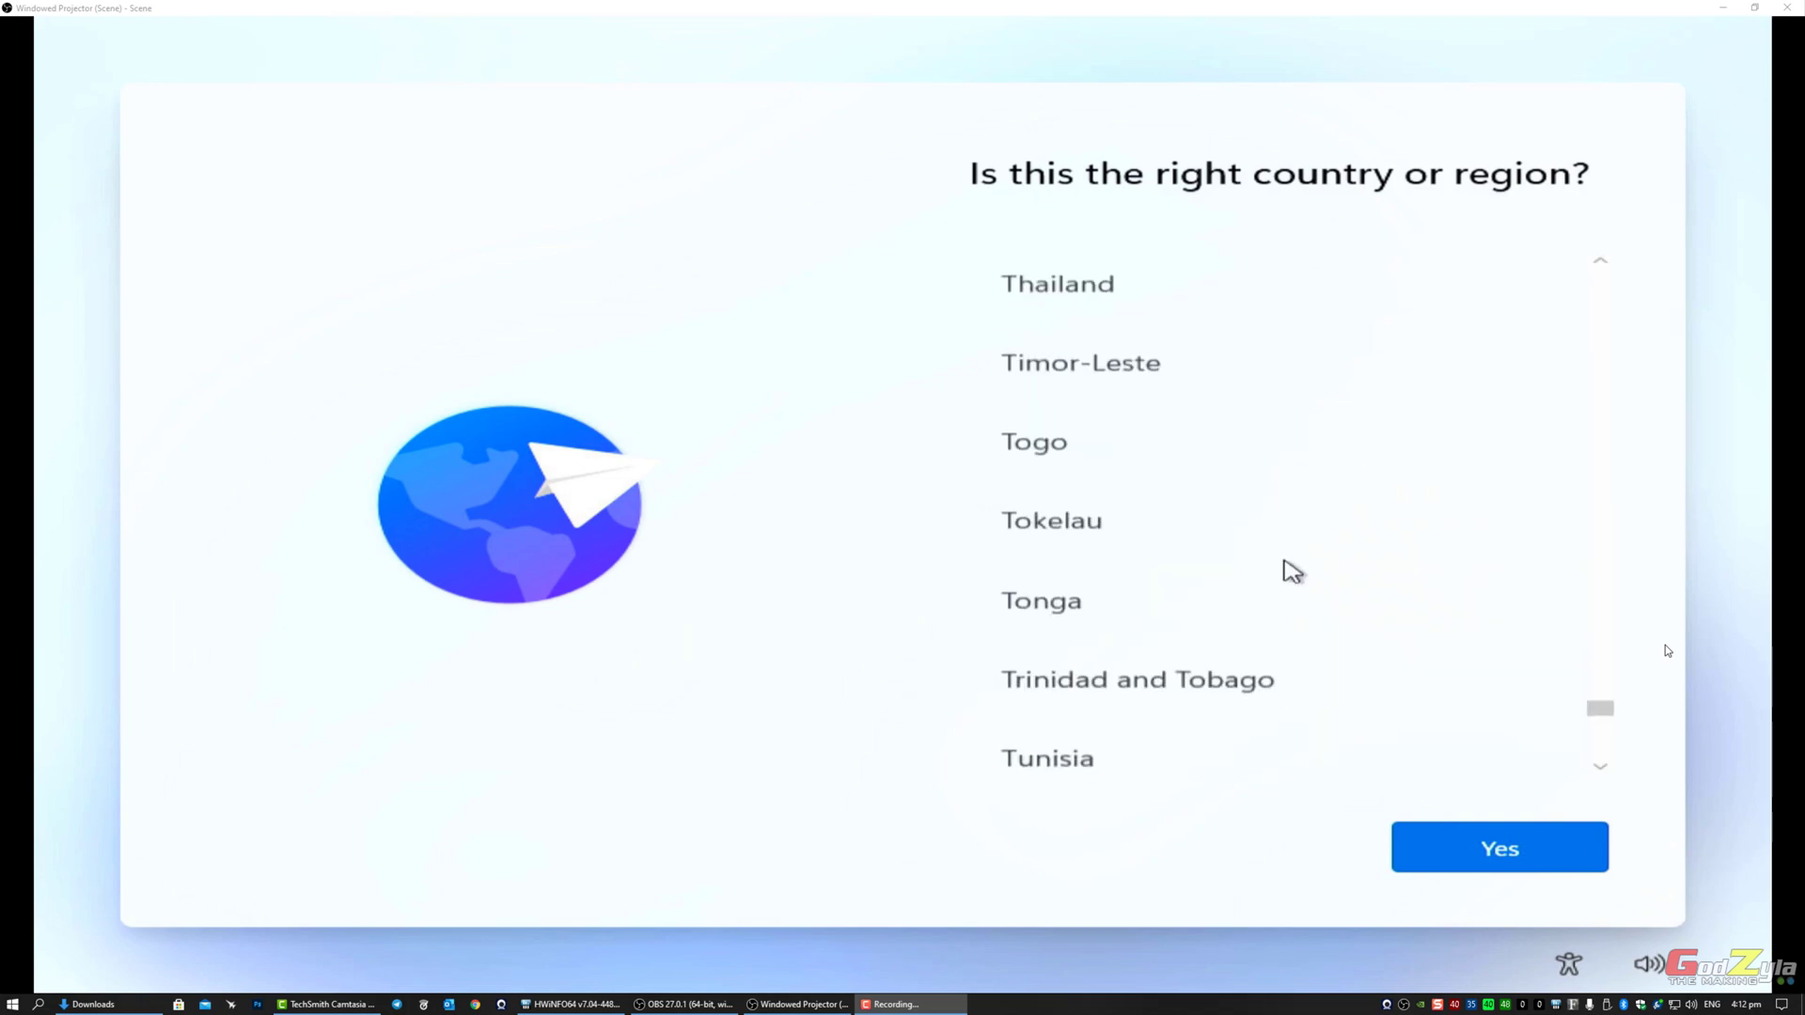
pyautogui.scroll(10, 1293, 571)
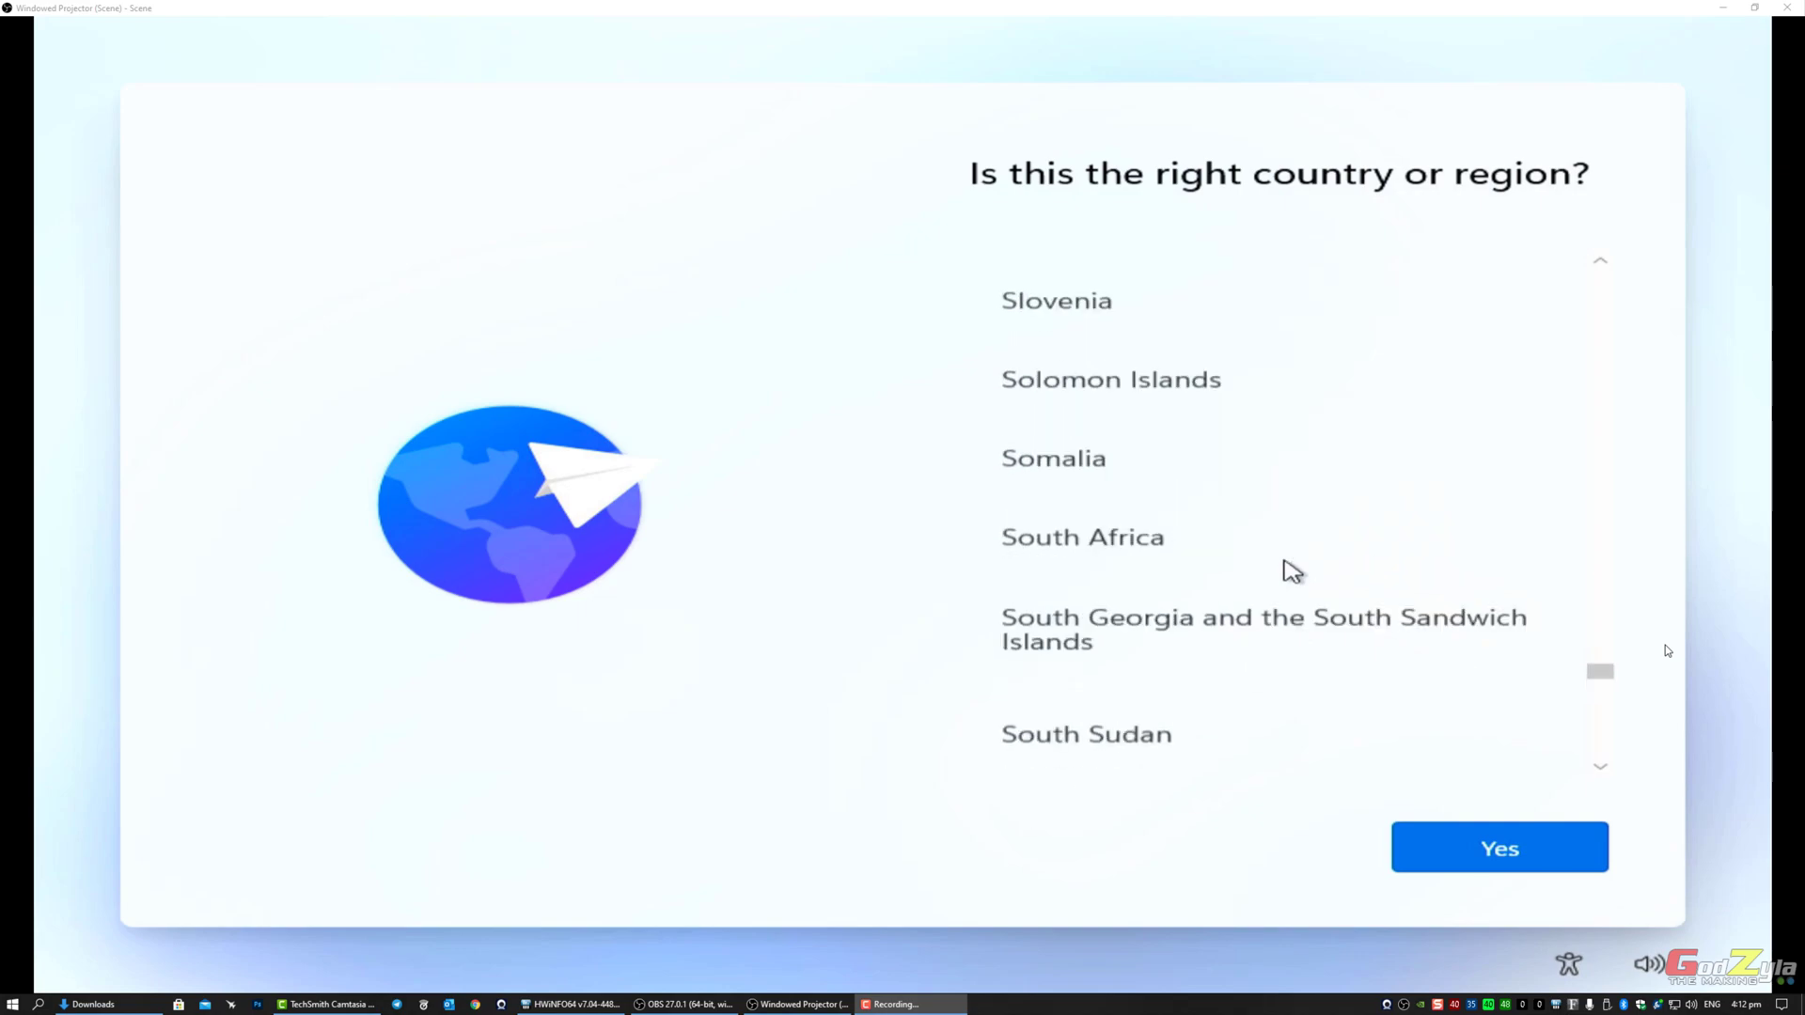
pyautogui.scroll(1, 1222, 571)
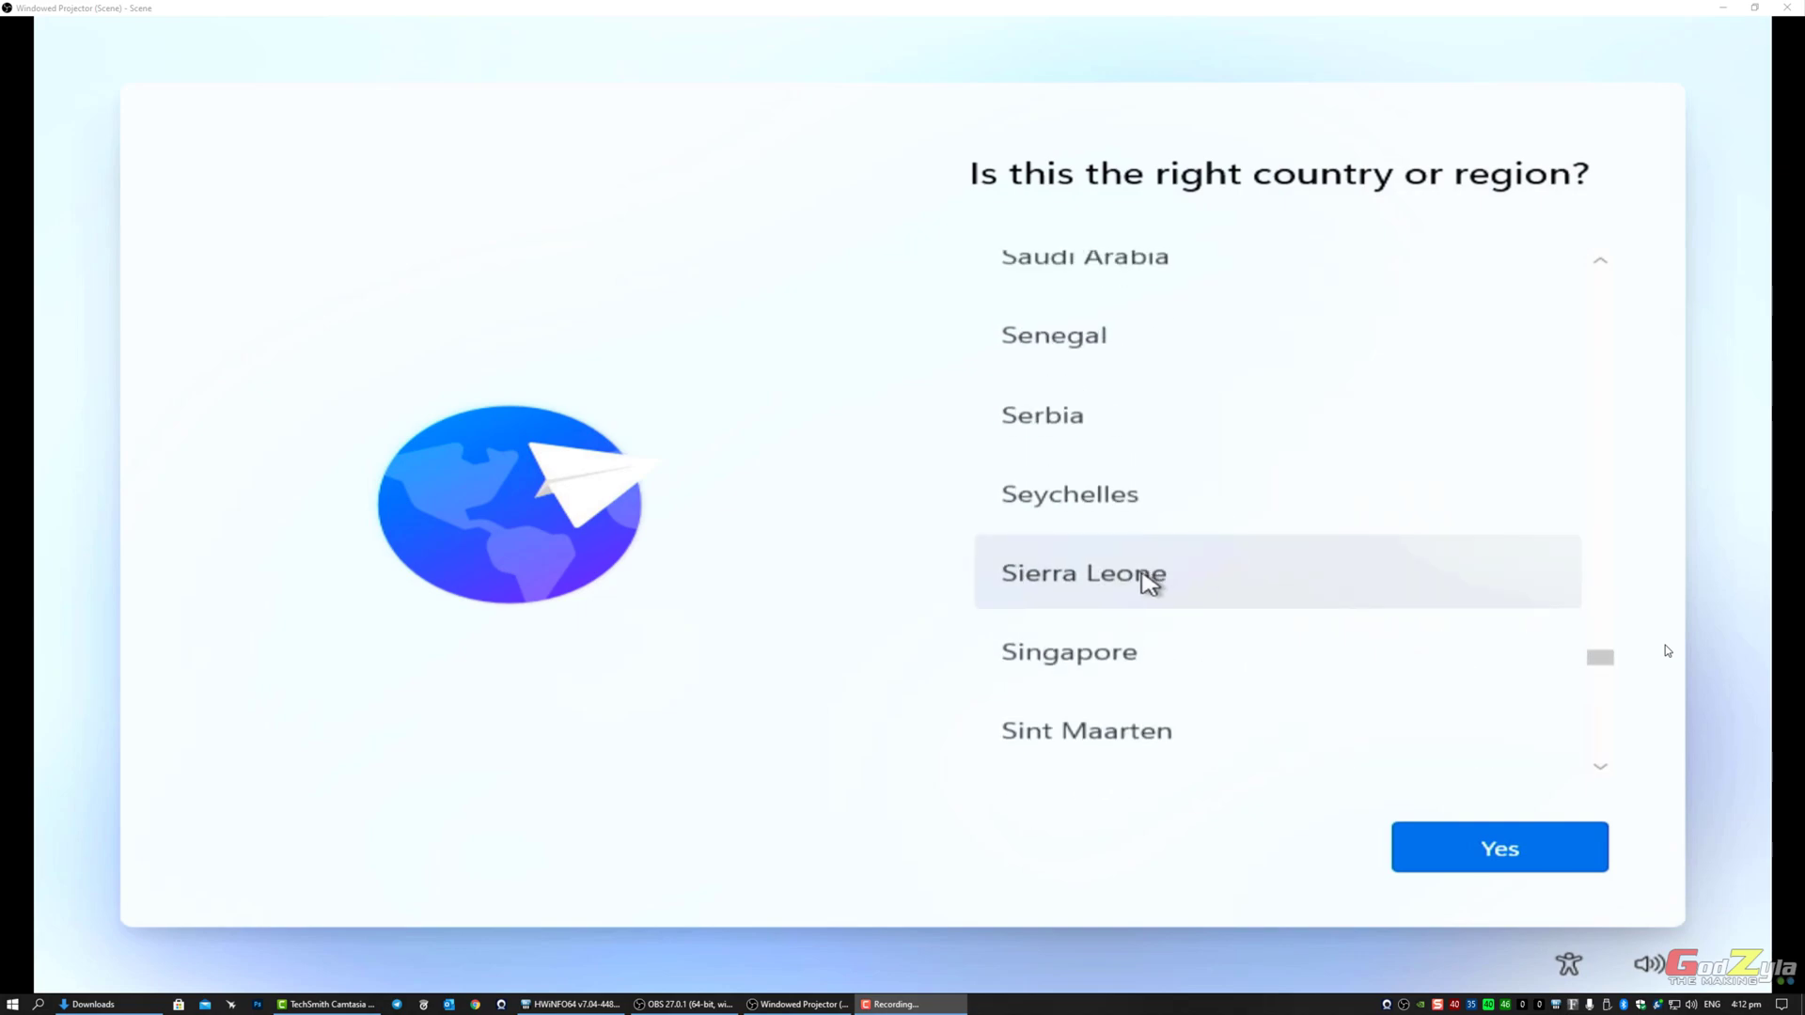
pyautogui.scroll(-2, 1148, 573)
pyautogui.click(1119, 487)
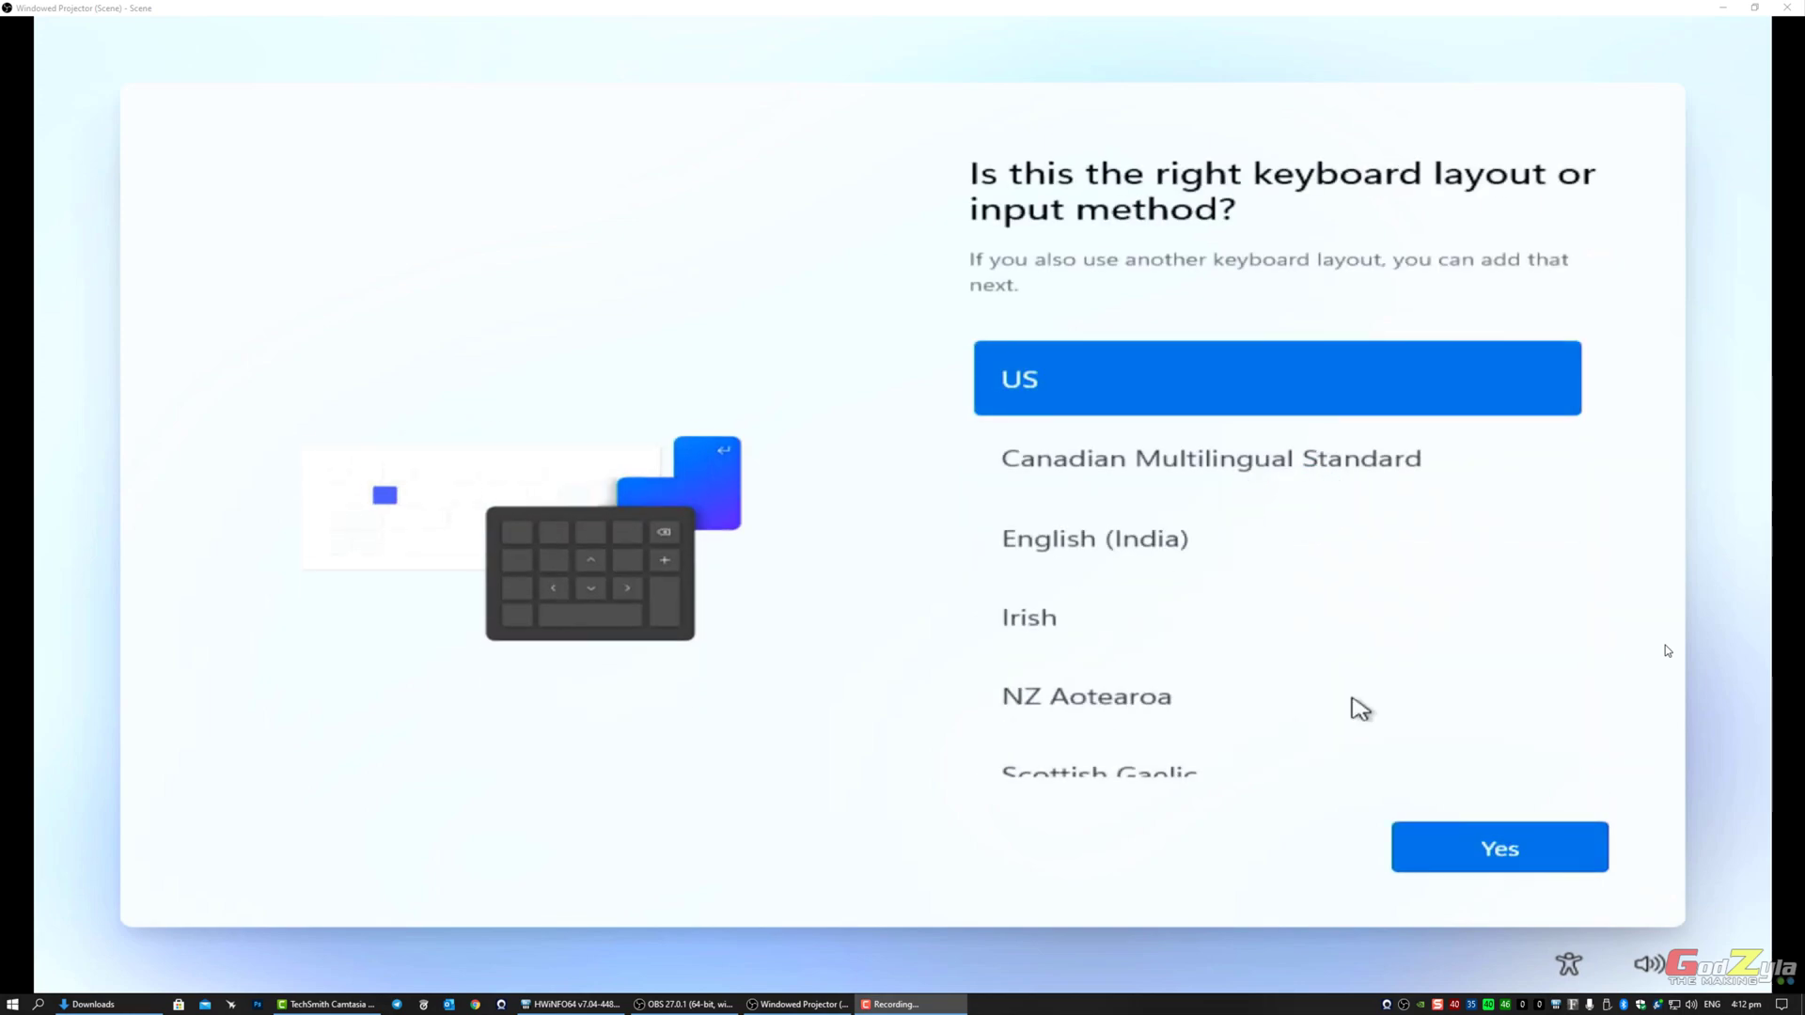
# Step: Keep the US keyboard, skip a second layout, and choose personal use
pyautogui.click(1491, 848)
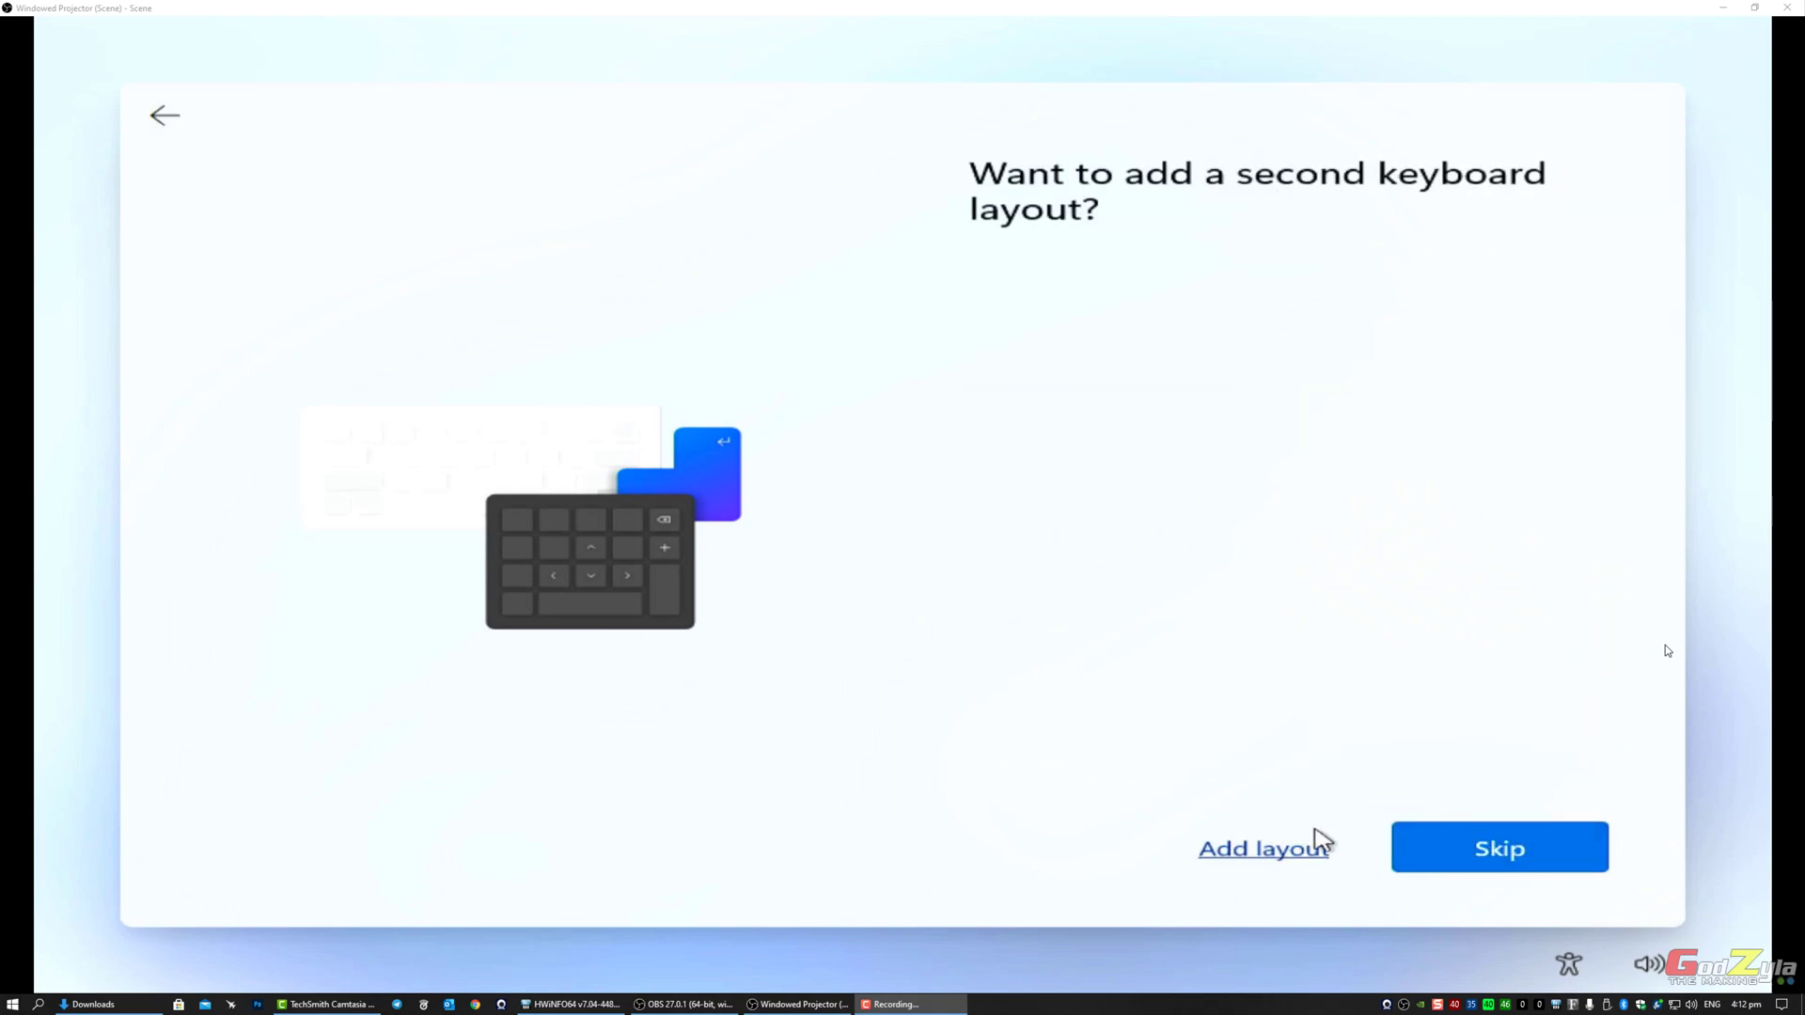
pyautogui.click(1494, 850)
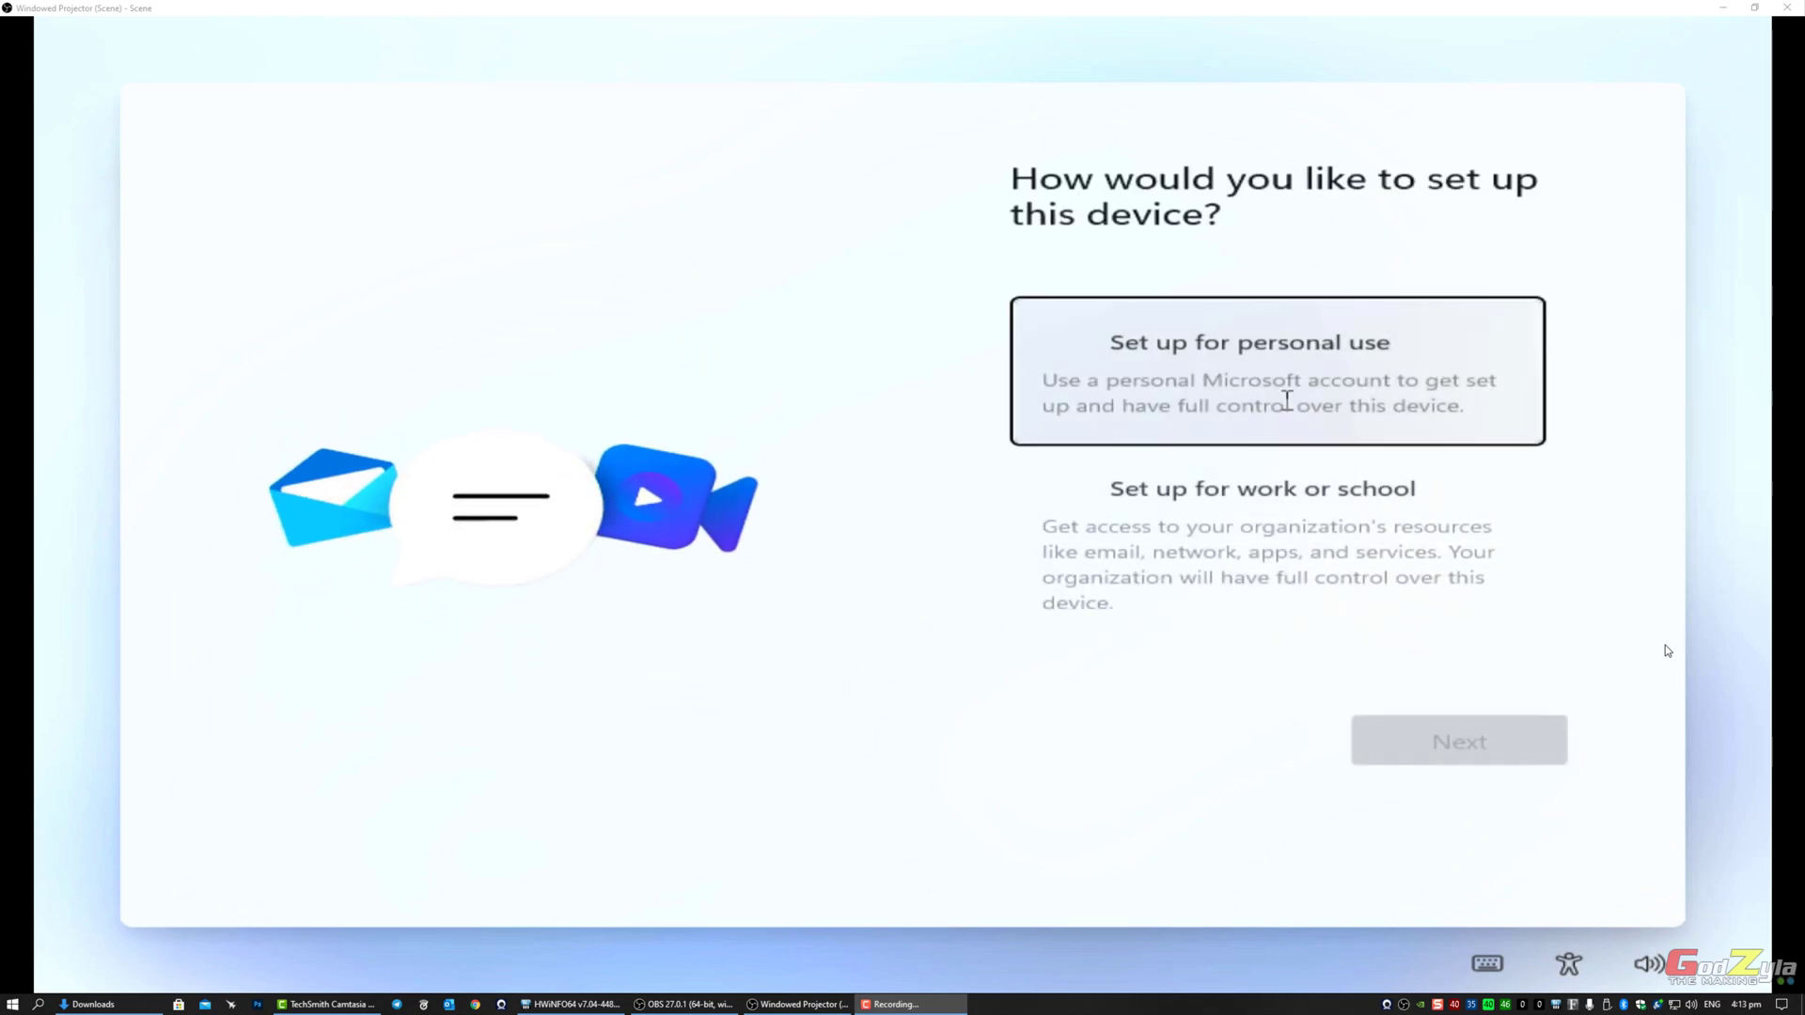
pyautogui.click(1287, 401)
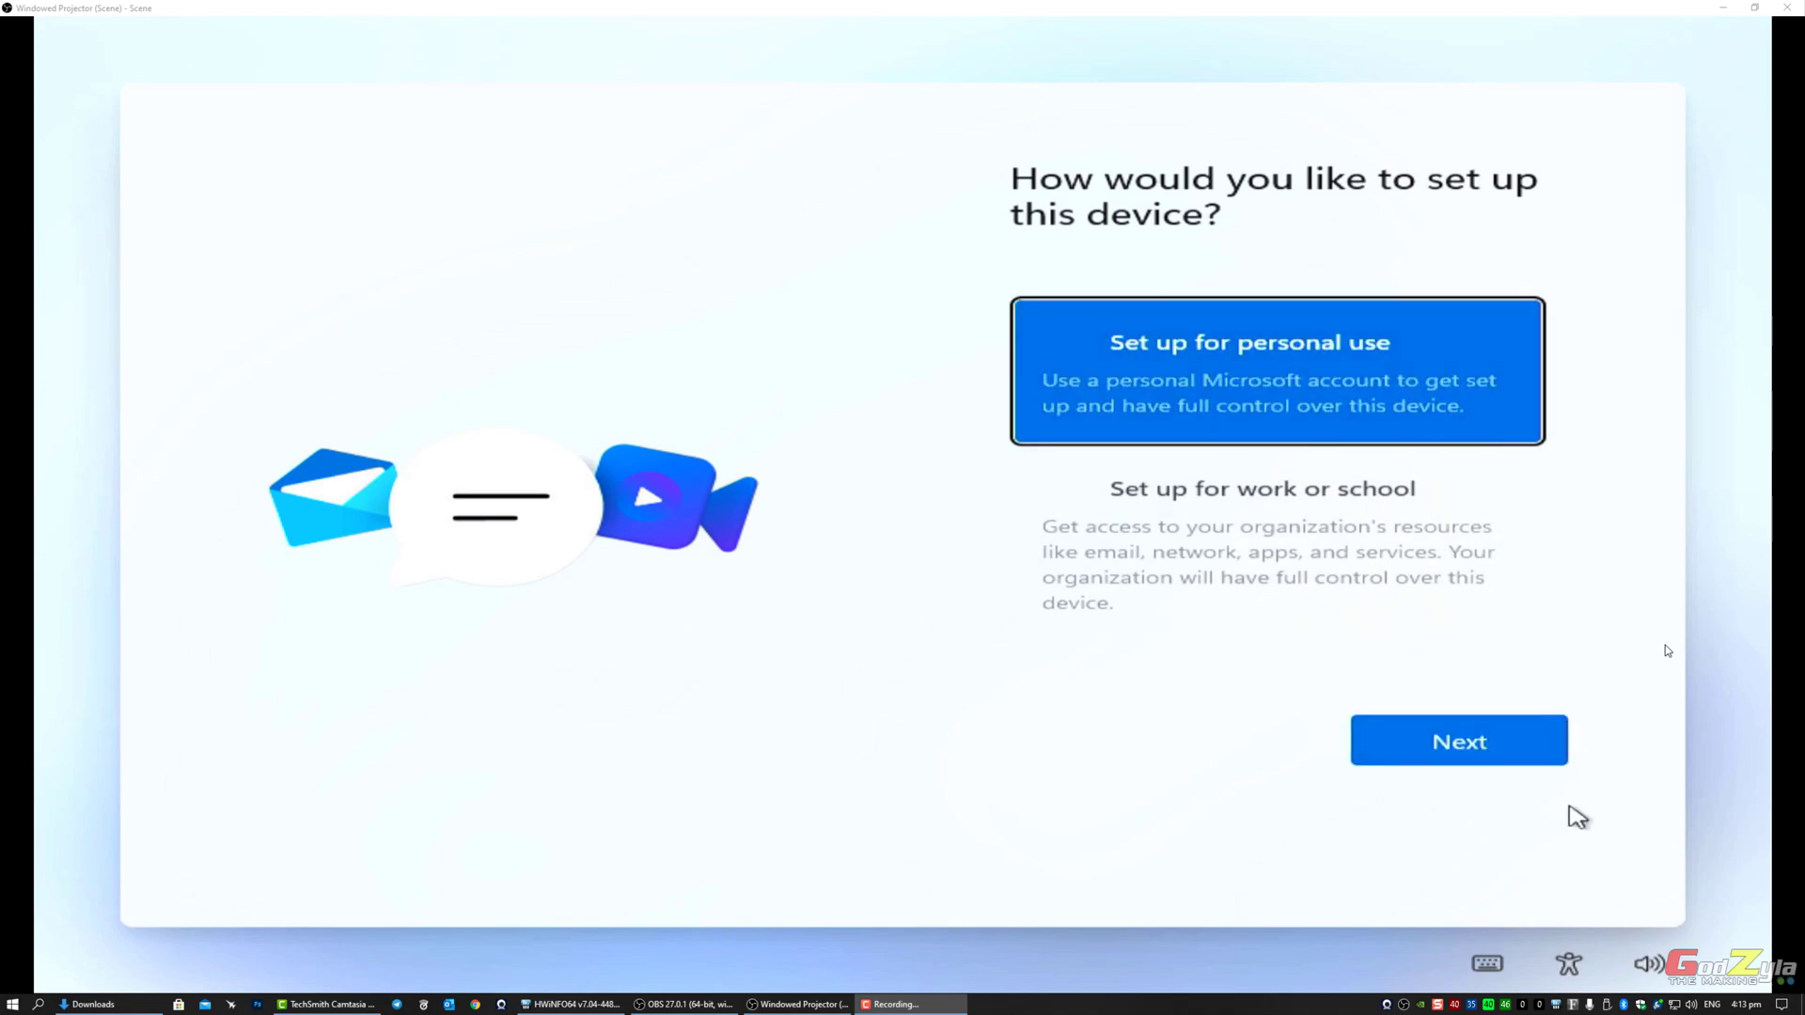
# Step: Continue the personal-use setup to reach the Microsoft account sign-in page
pyautogui.click(1488, 757)
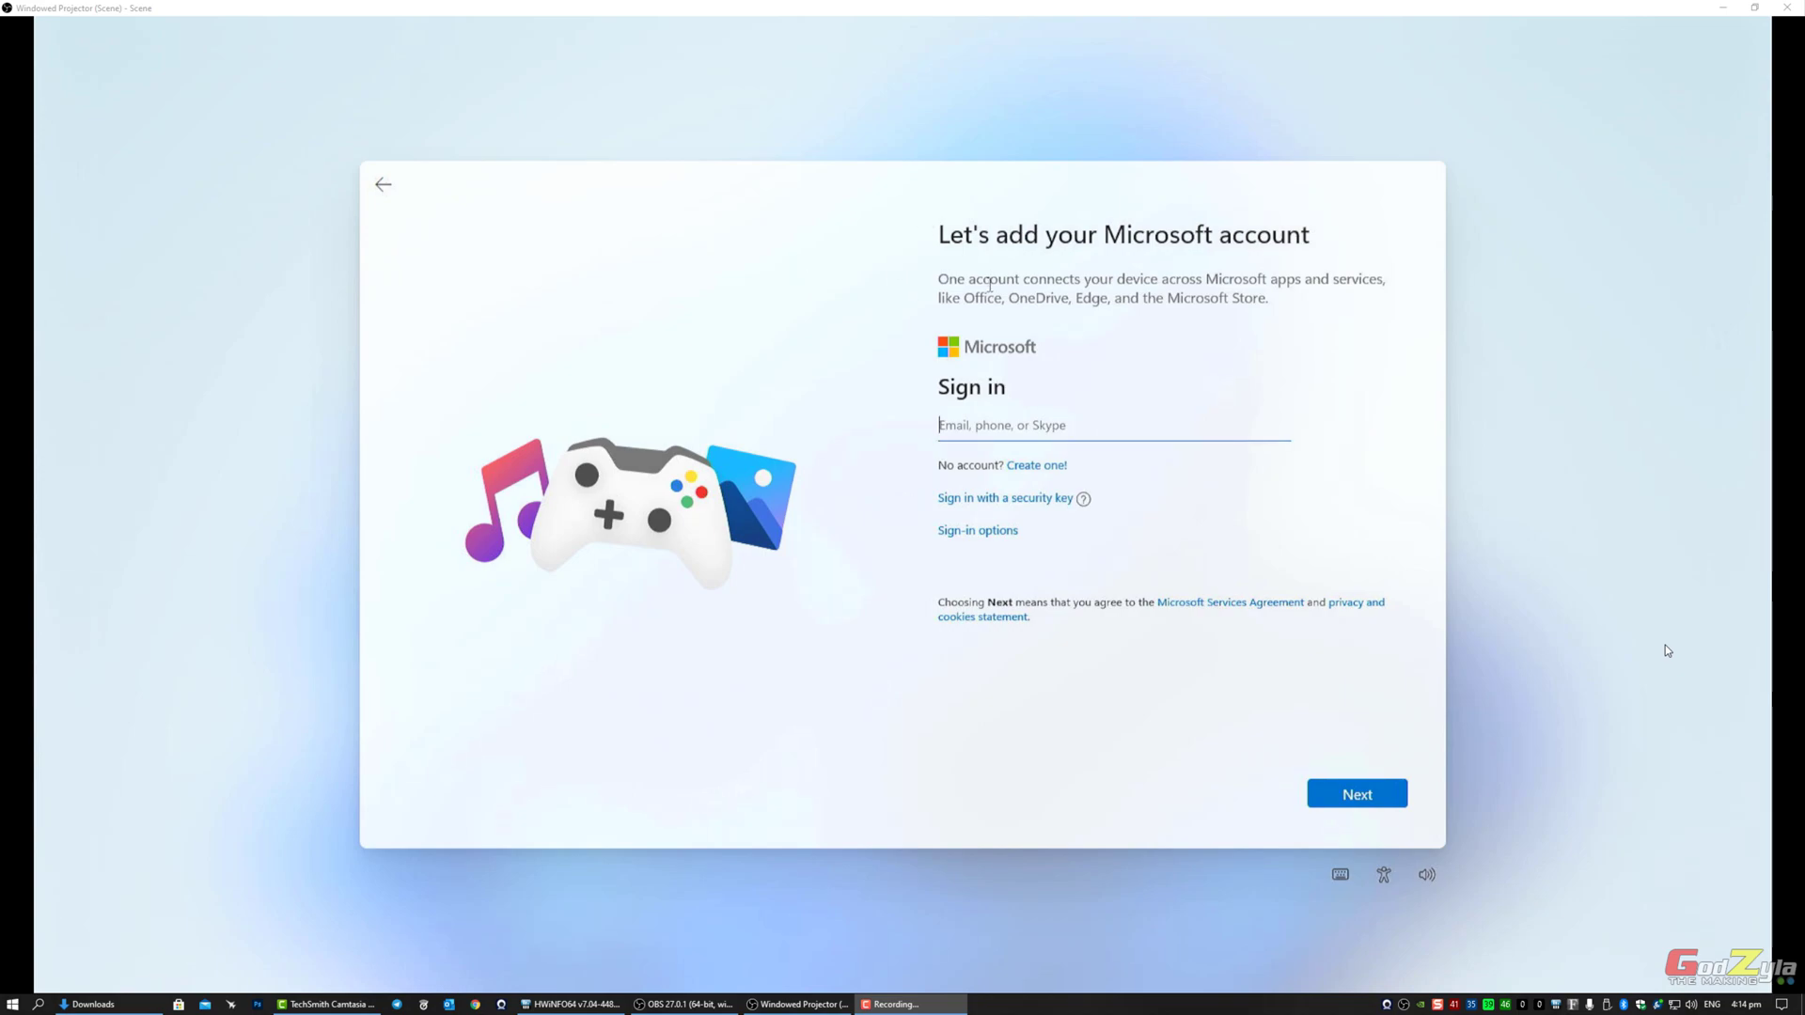
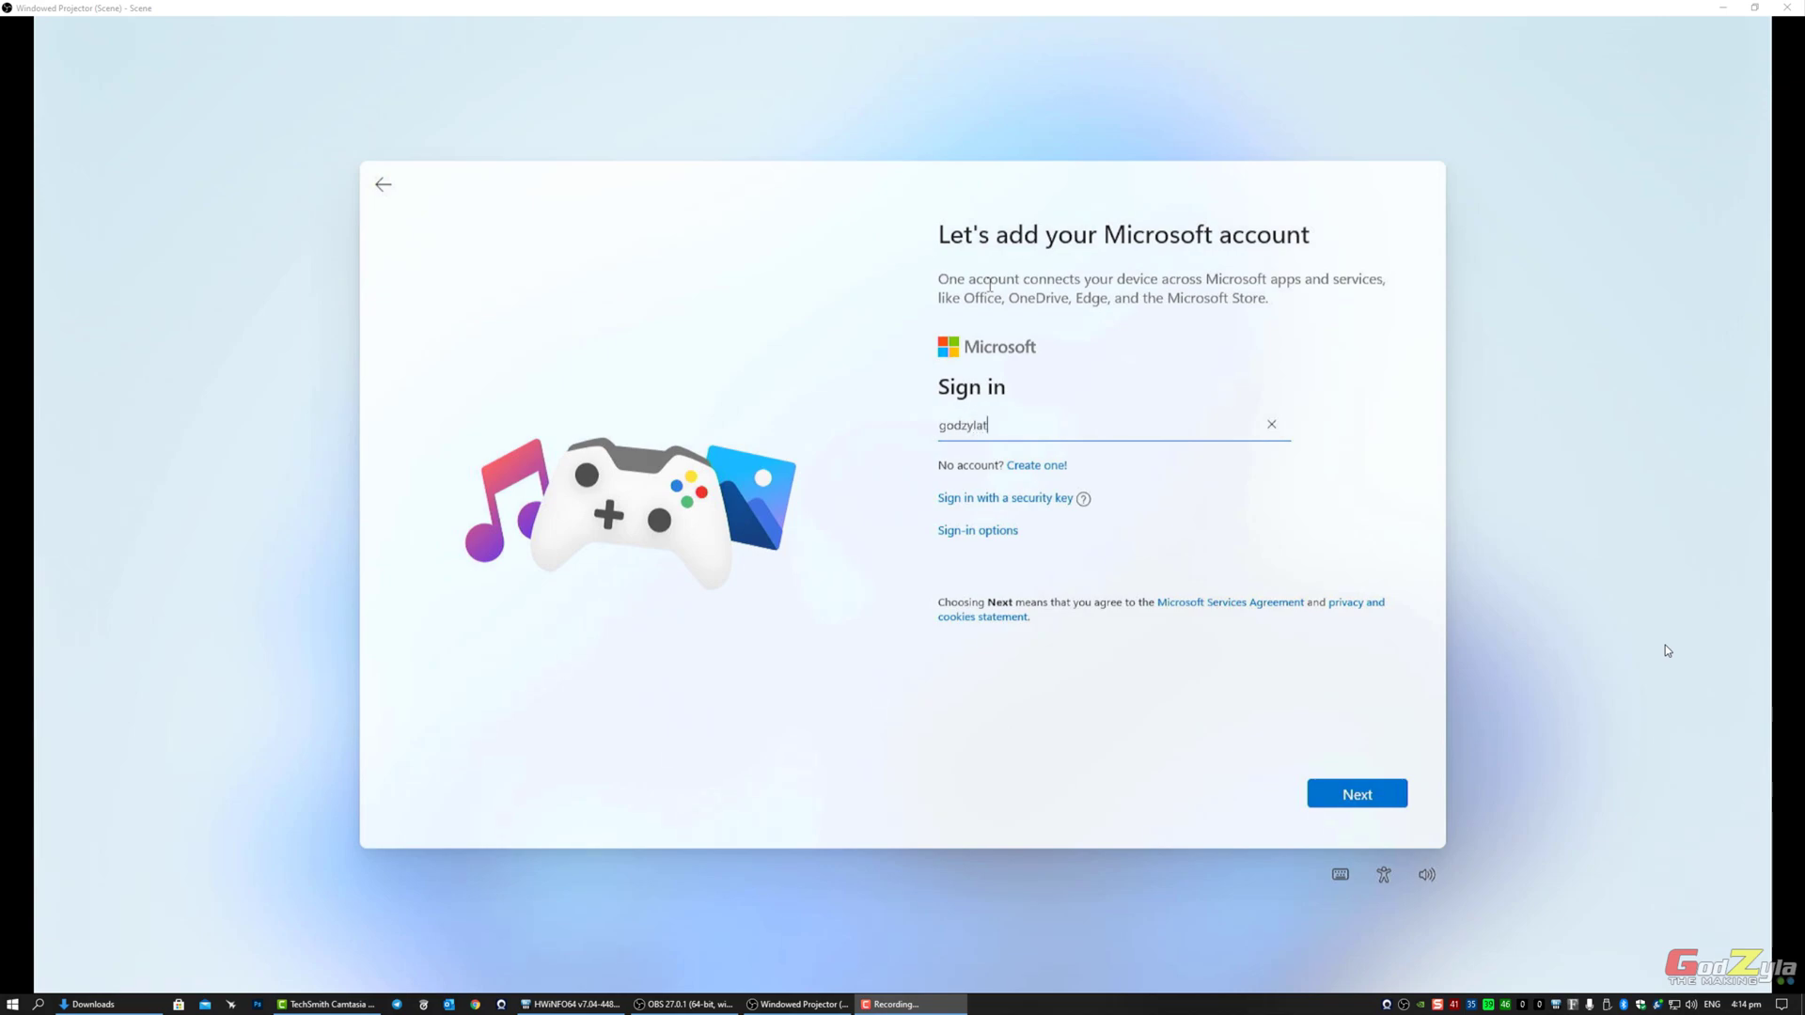
# Step: Sign in with the Microsoft account e-mail address and its password
pyautogui.click(1357, 790)
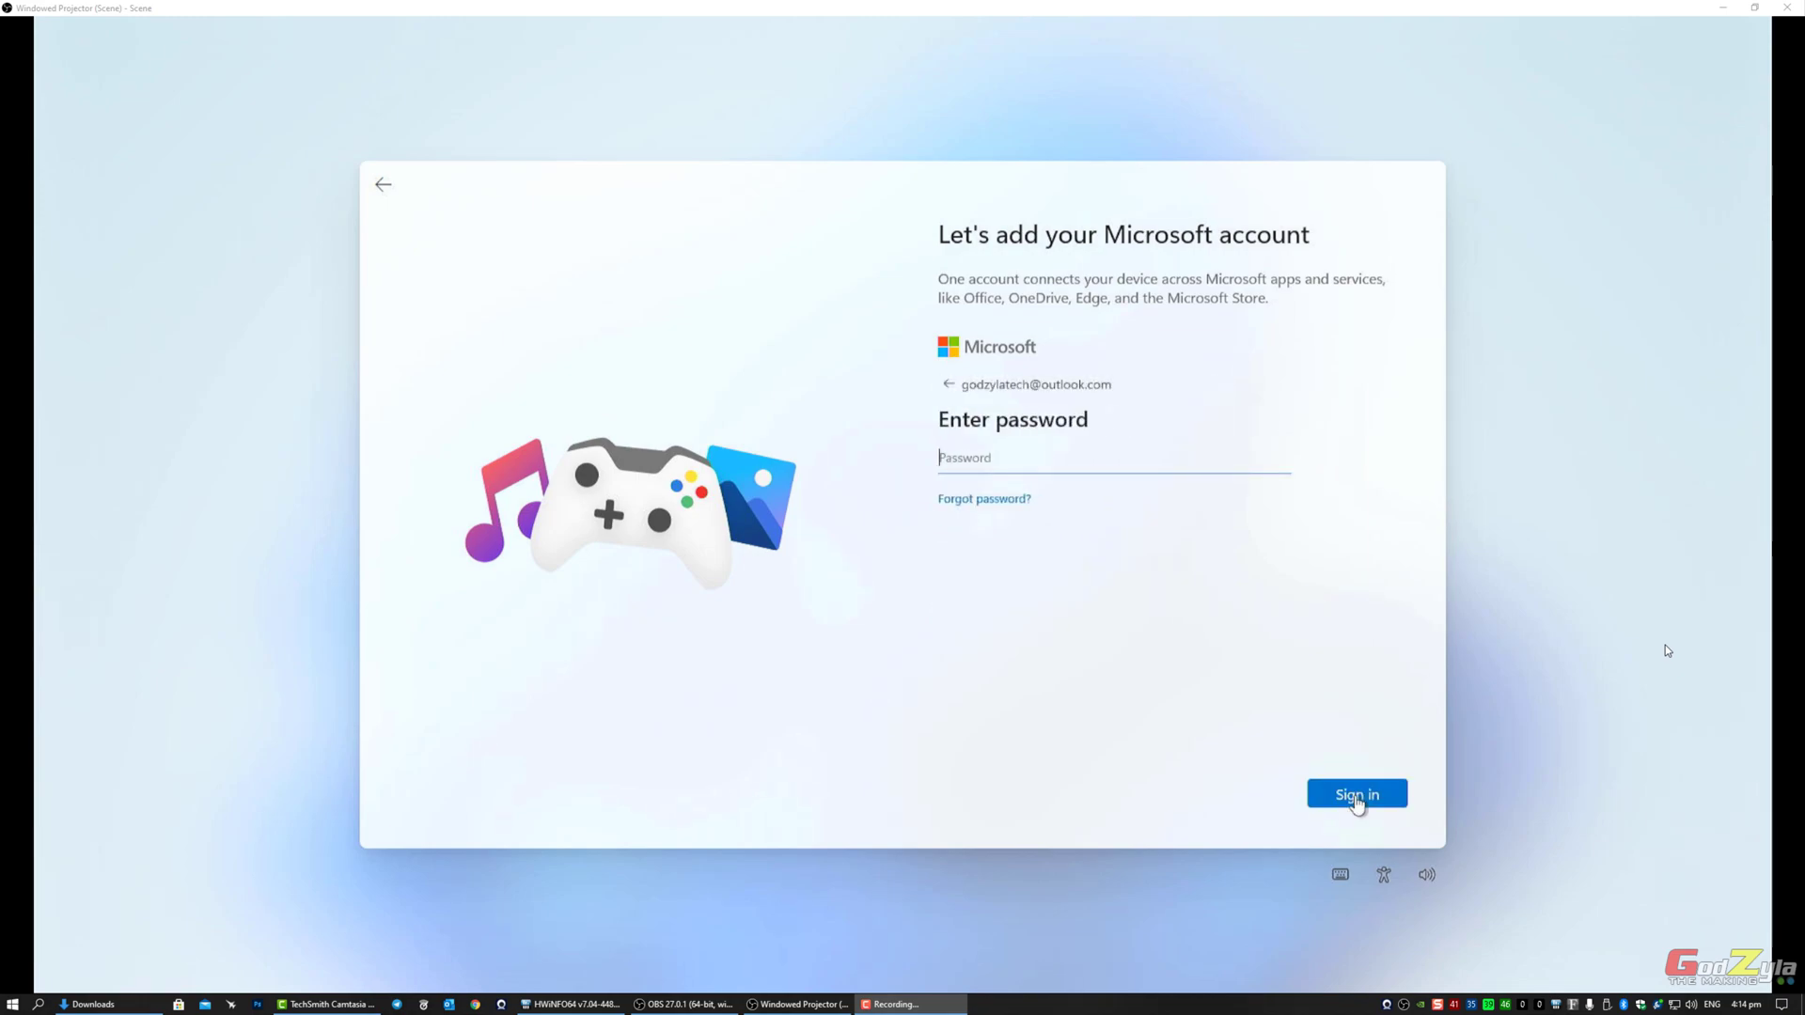
pyautogui.write('•••••••')
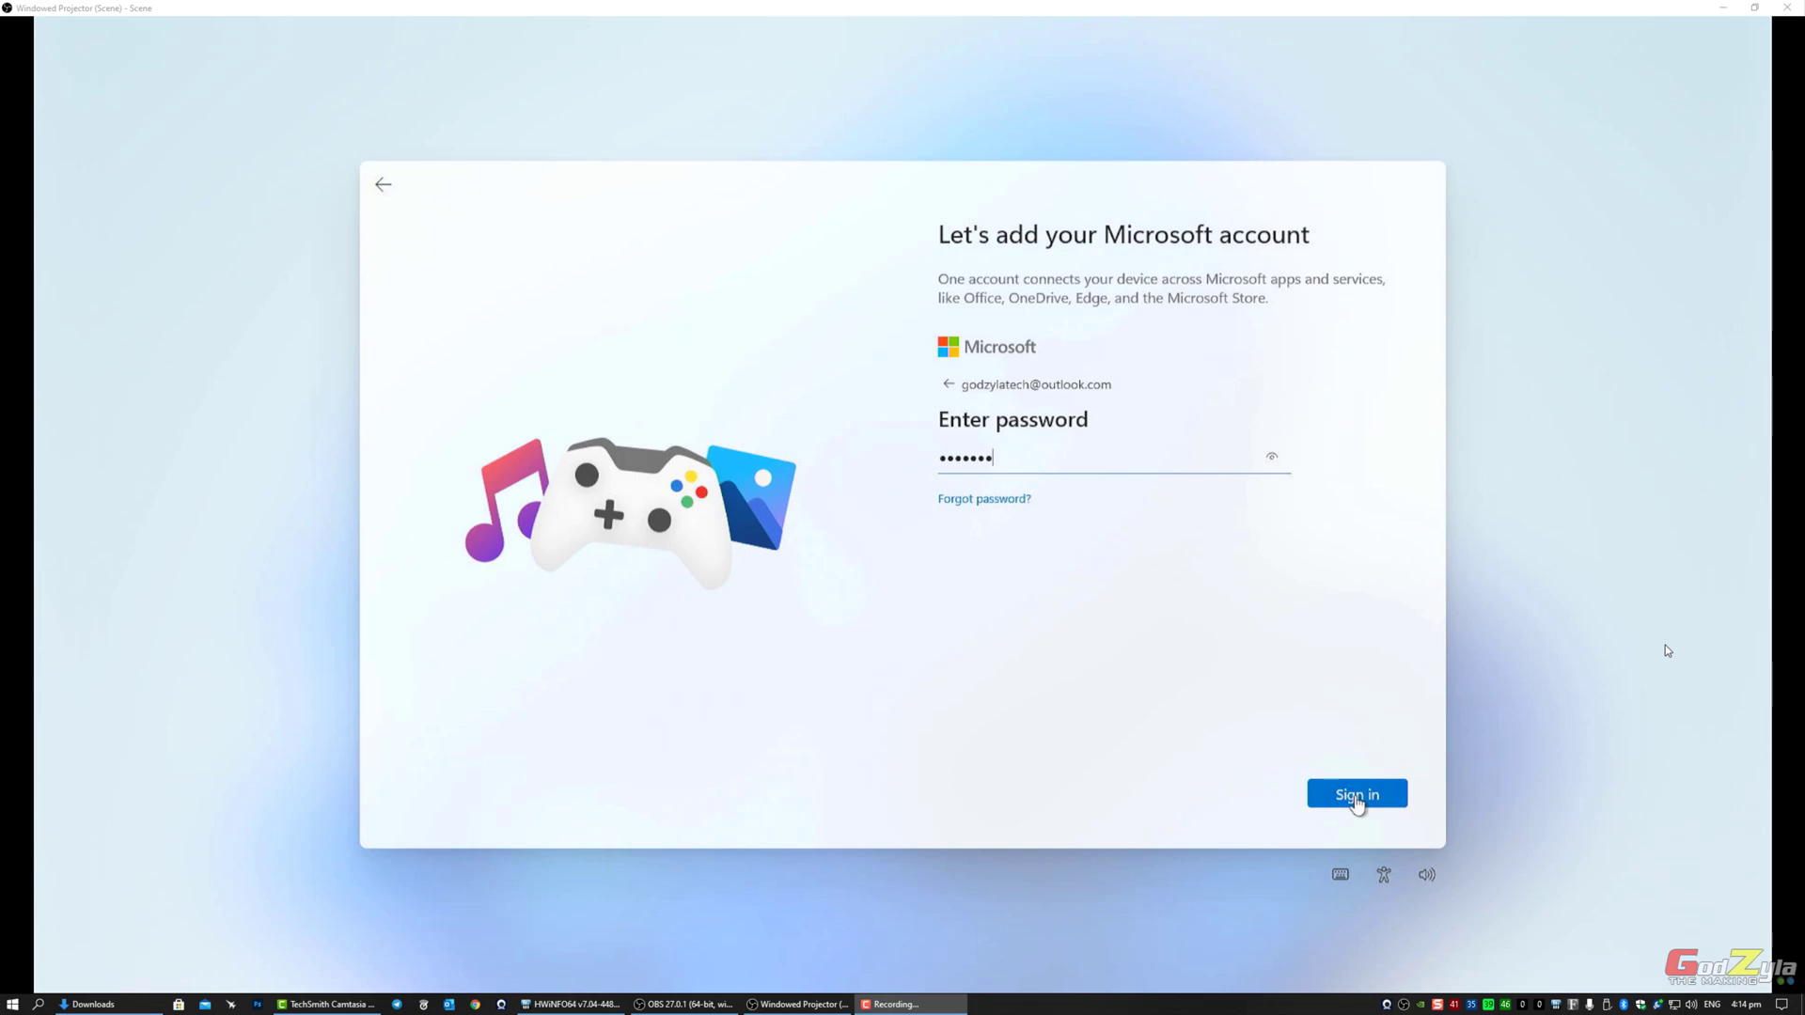
pyautogui.write('•••••')
pyautogui.click(1355, 797)
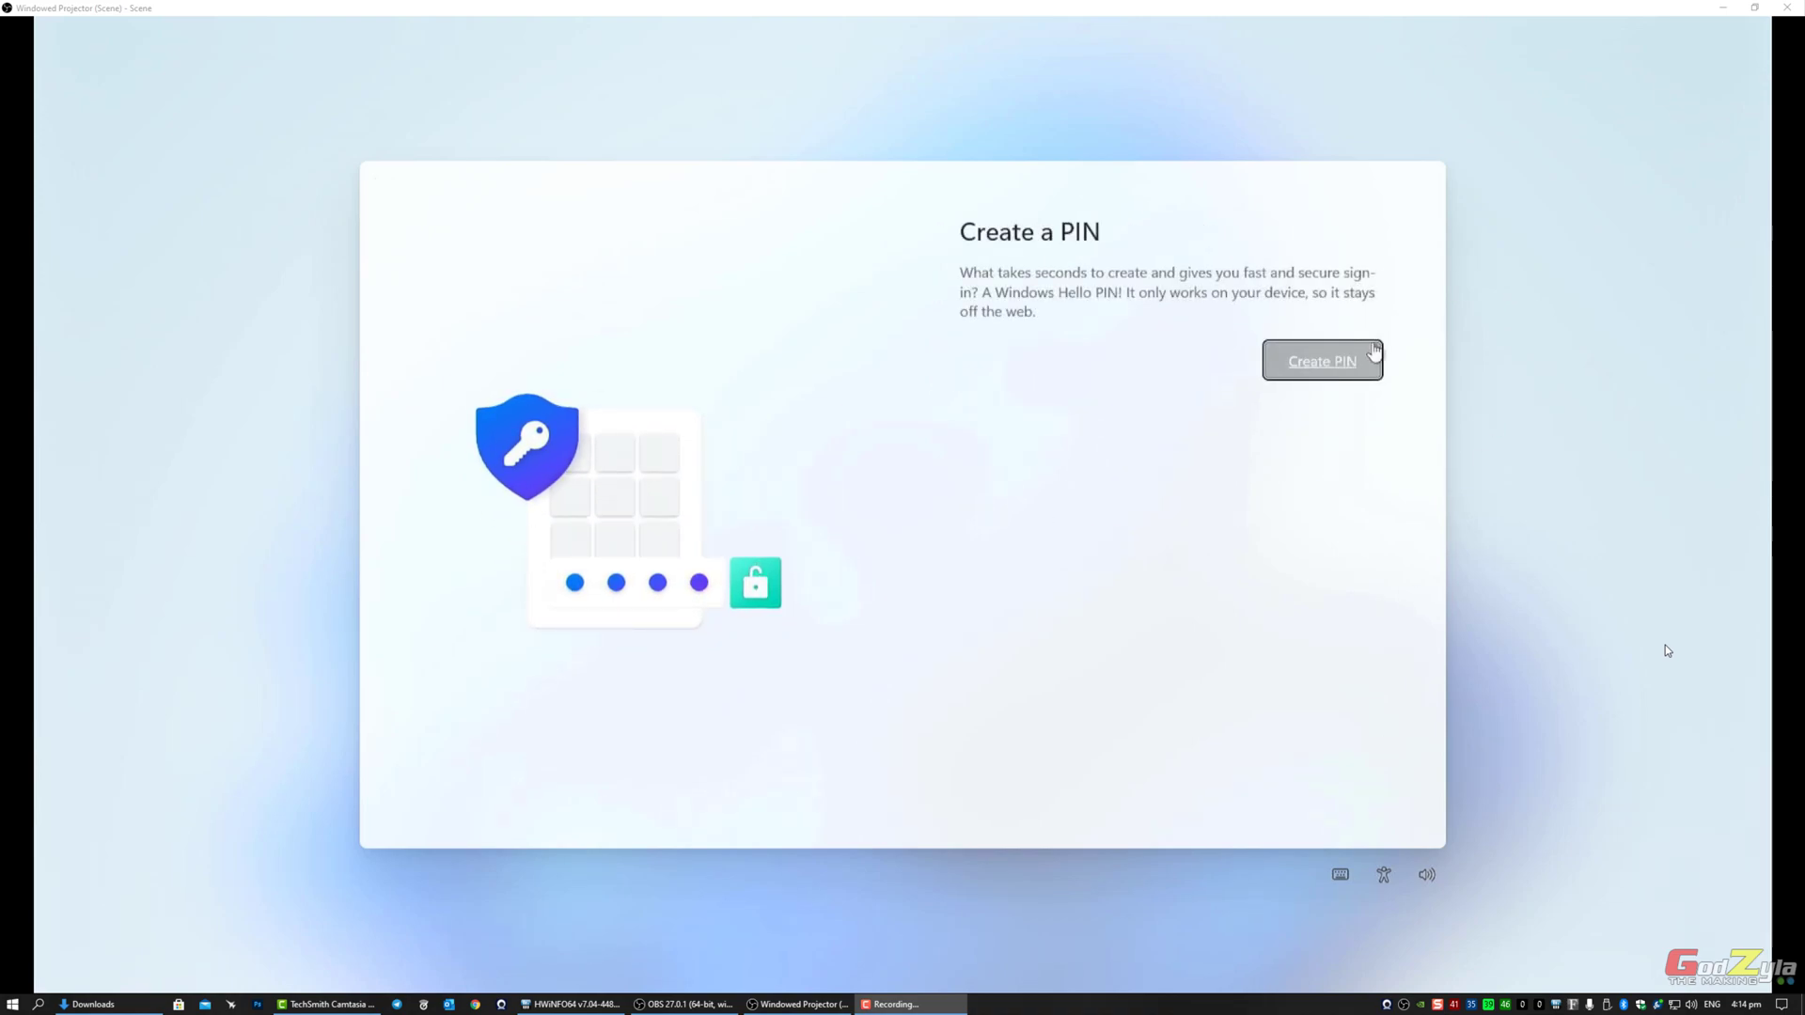
# Step: Create a six-digit Windows Hello PIN and confirm it
pyautogui.click(1333, 372)
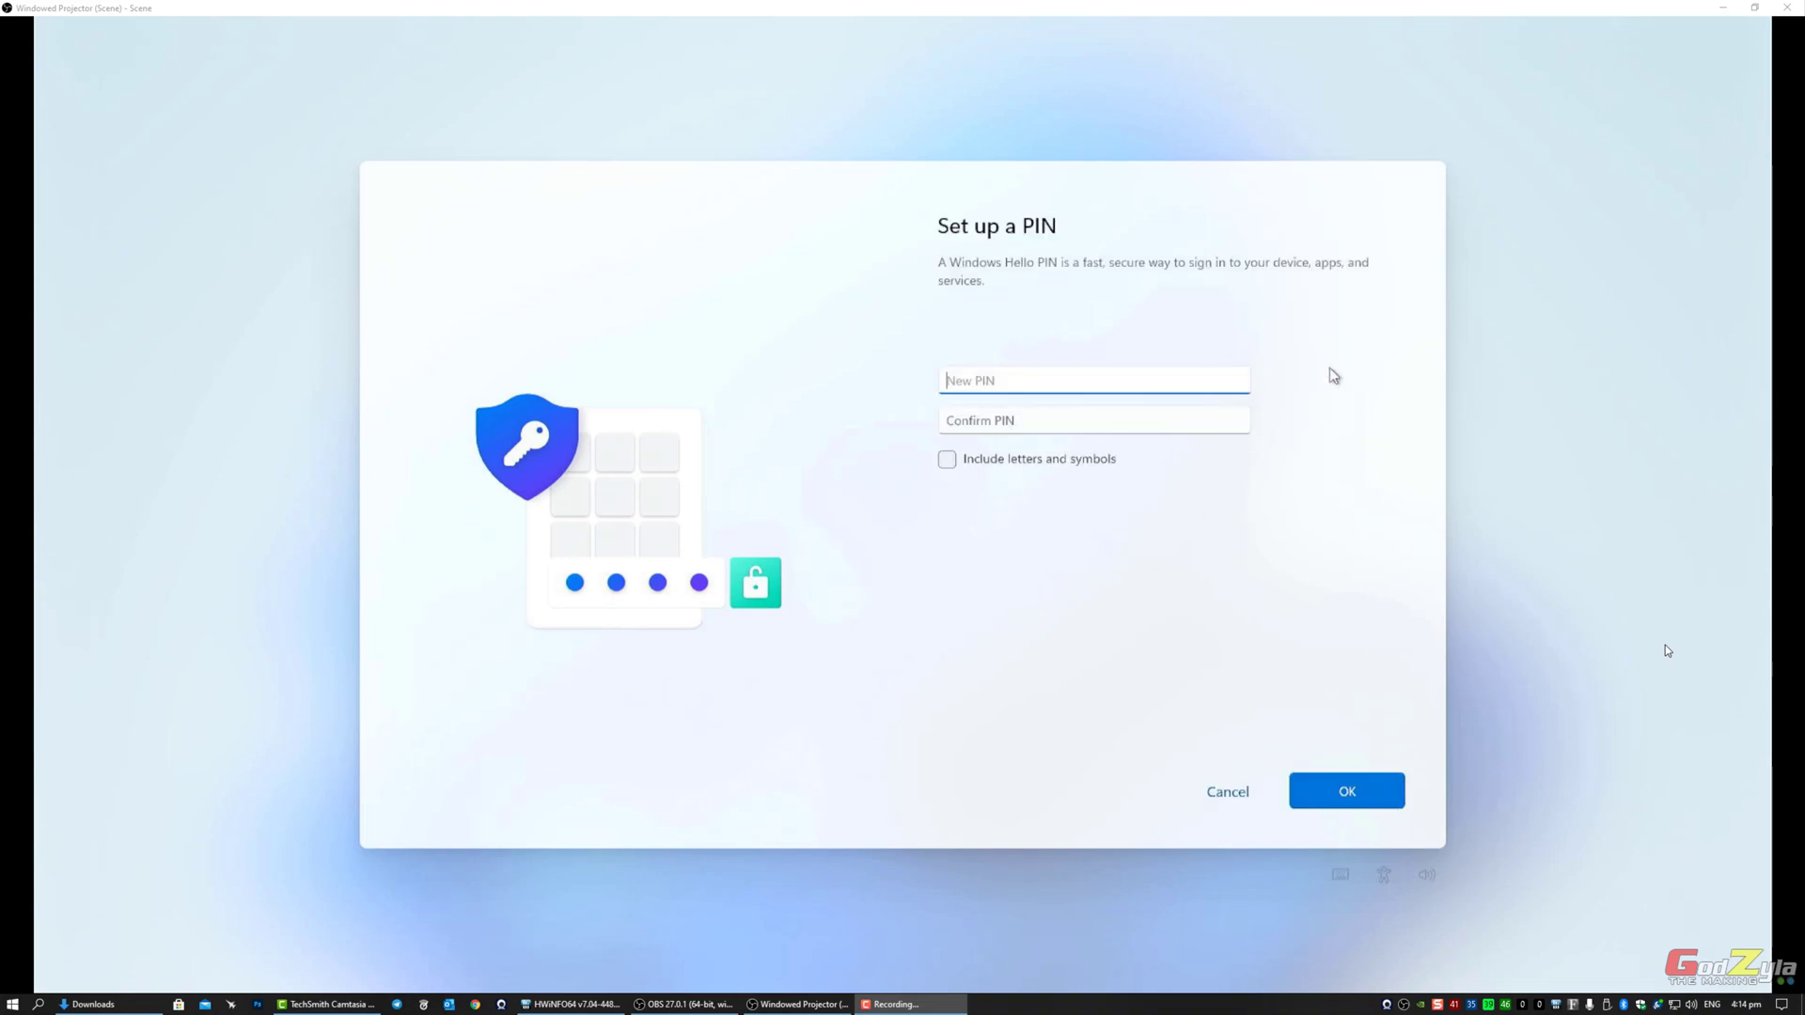
pyautogui.write('123456')
pyautogui.press('Tab')
pyautogui.write('12')
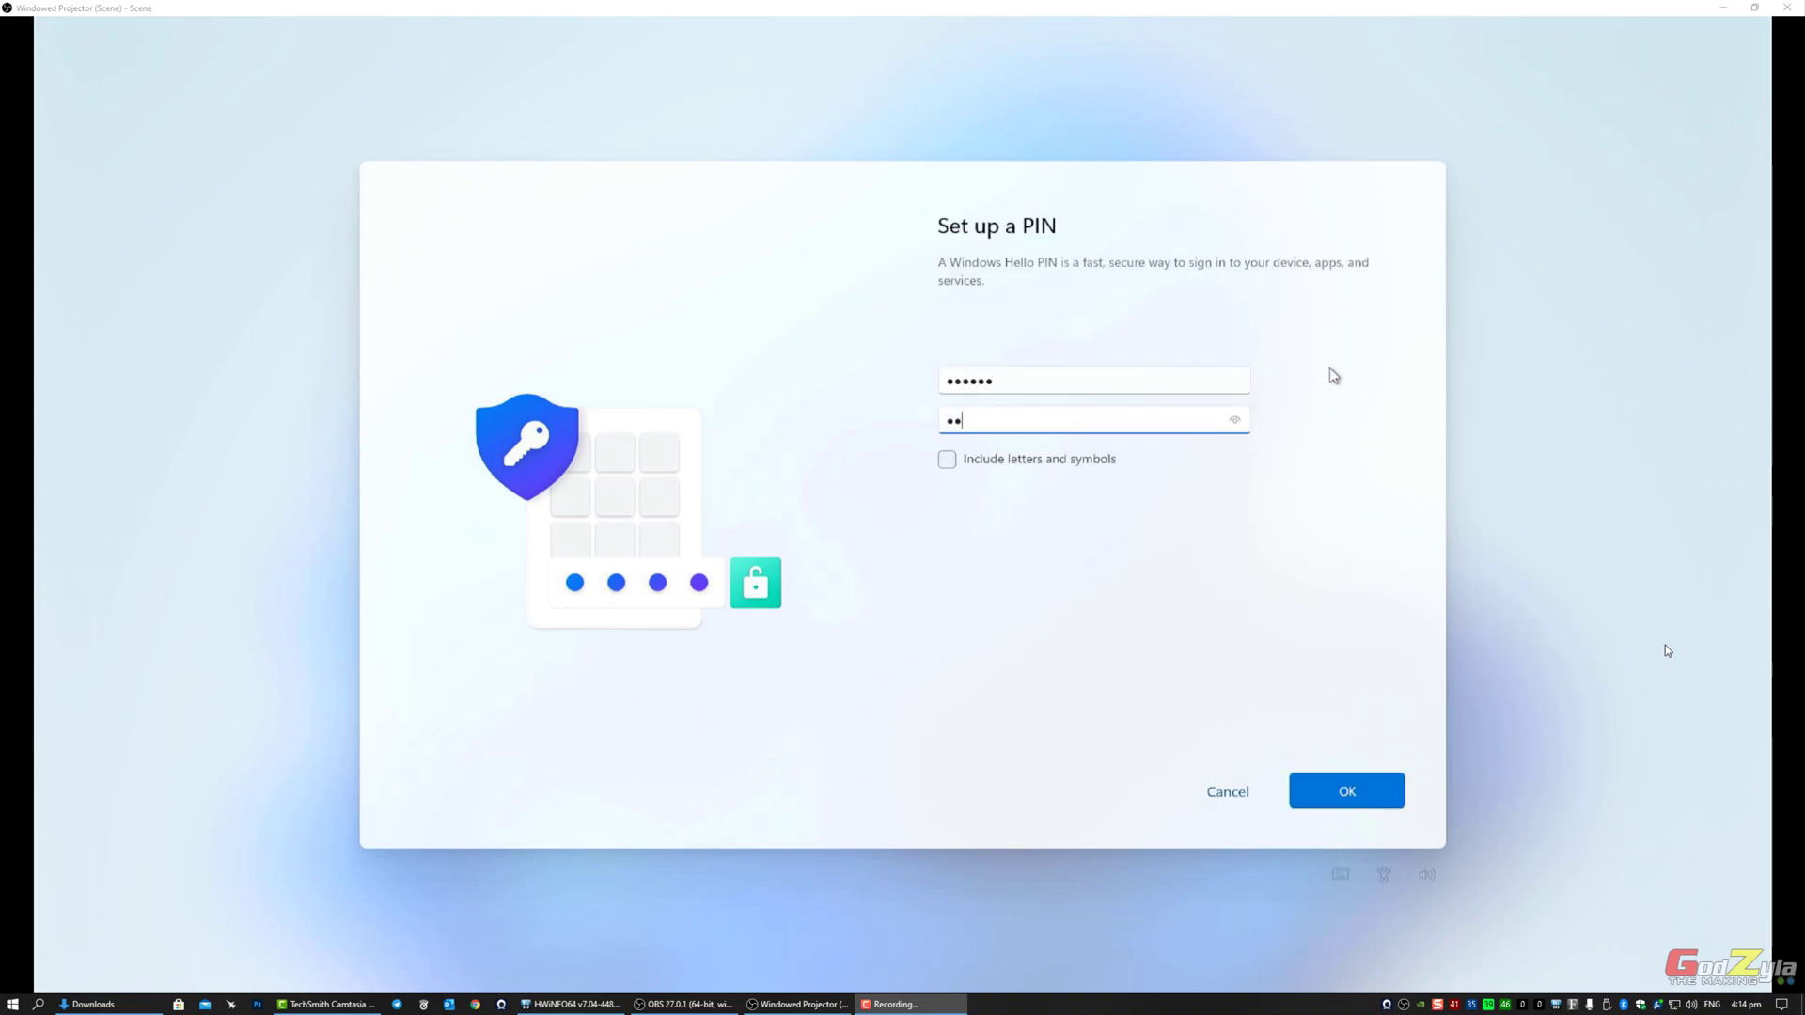
pyautogui.write('3456')
pyautogui.click(1364, 793)
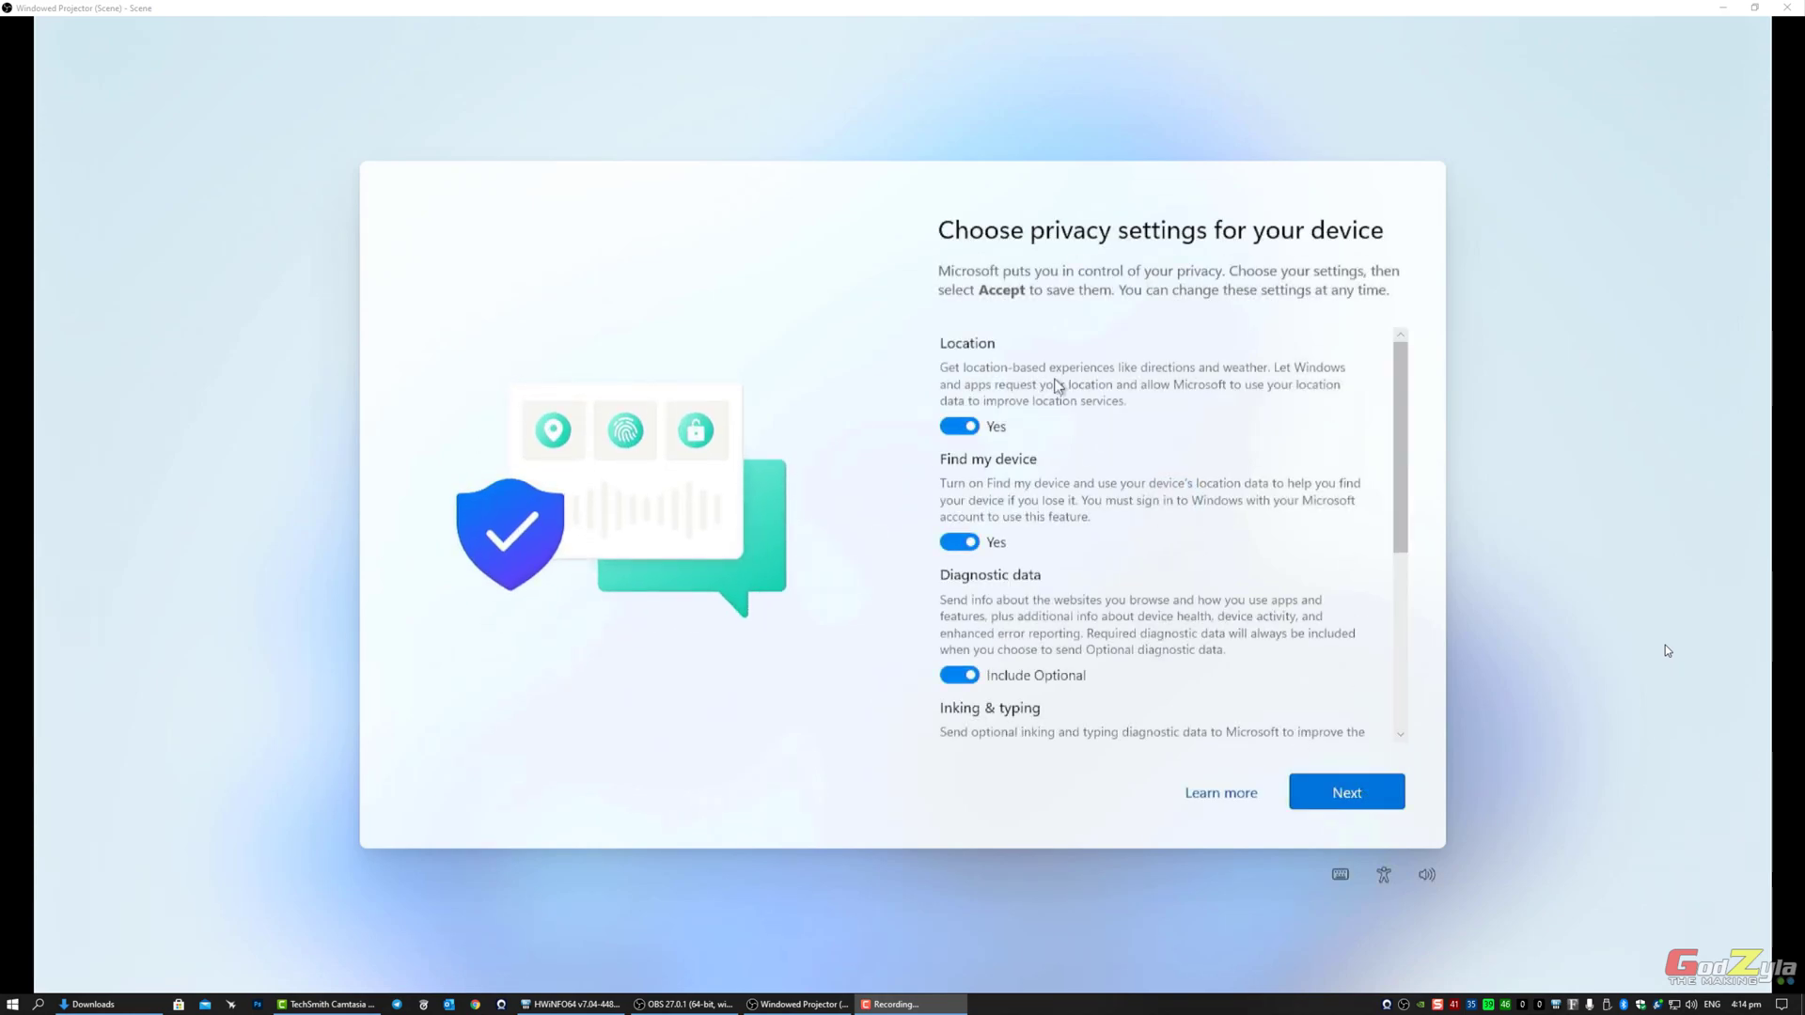
# Step: Turn off location, Find my device, inking, tailored experiences and advertising ID; diagnostics Required only; accept
pyautogui.click(957, 430)
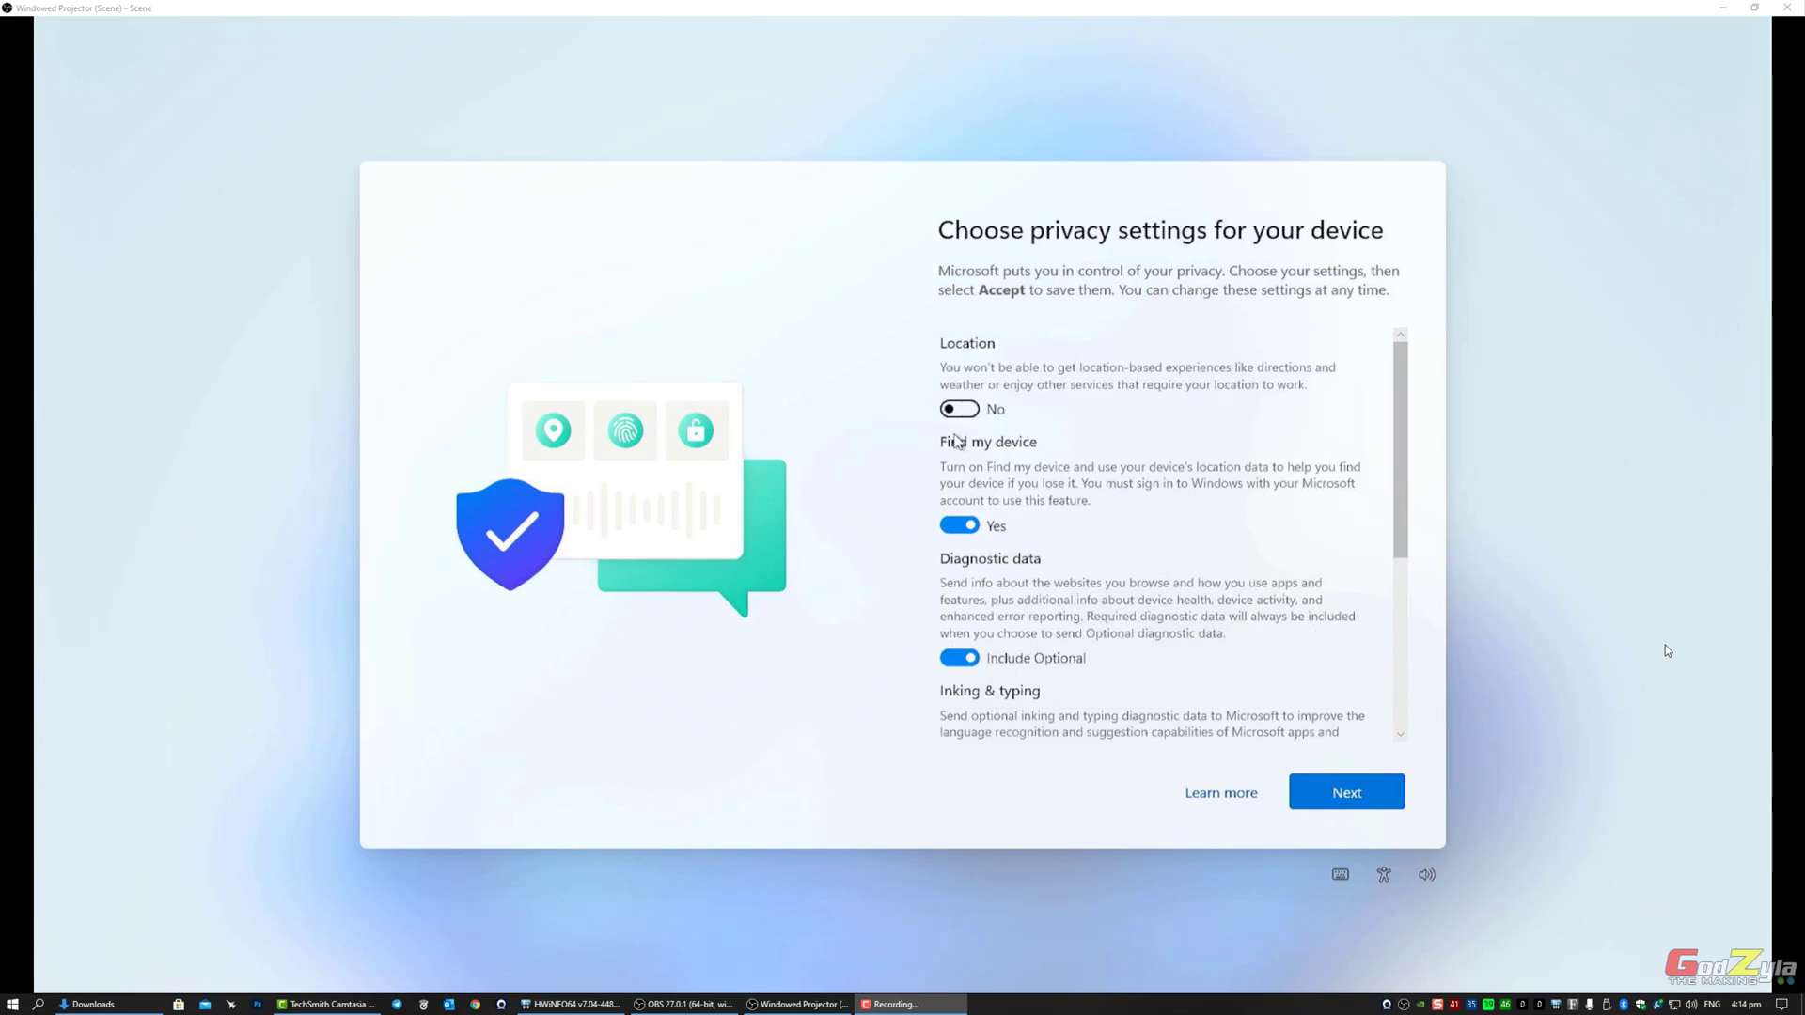
pyautogui.click(961, 524)
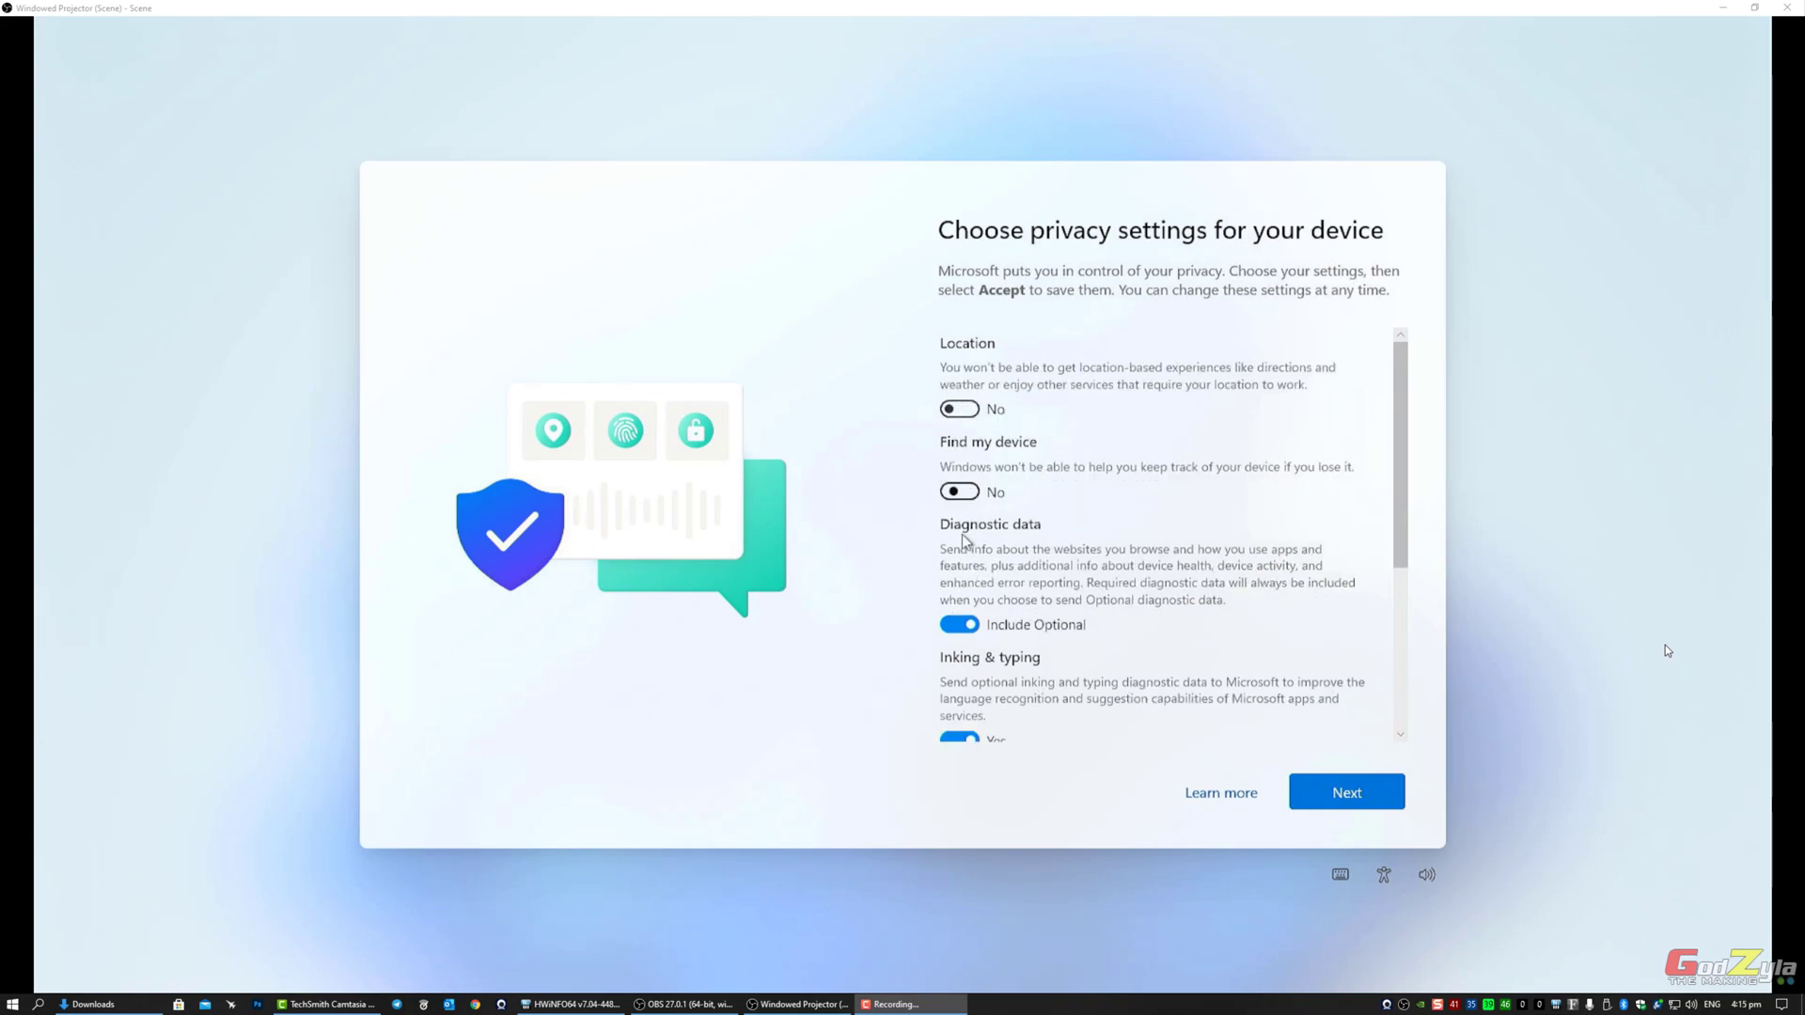
pyautogui.click(973, 627)
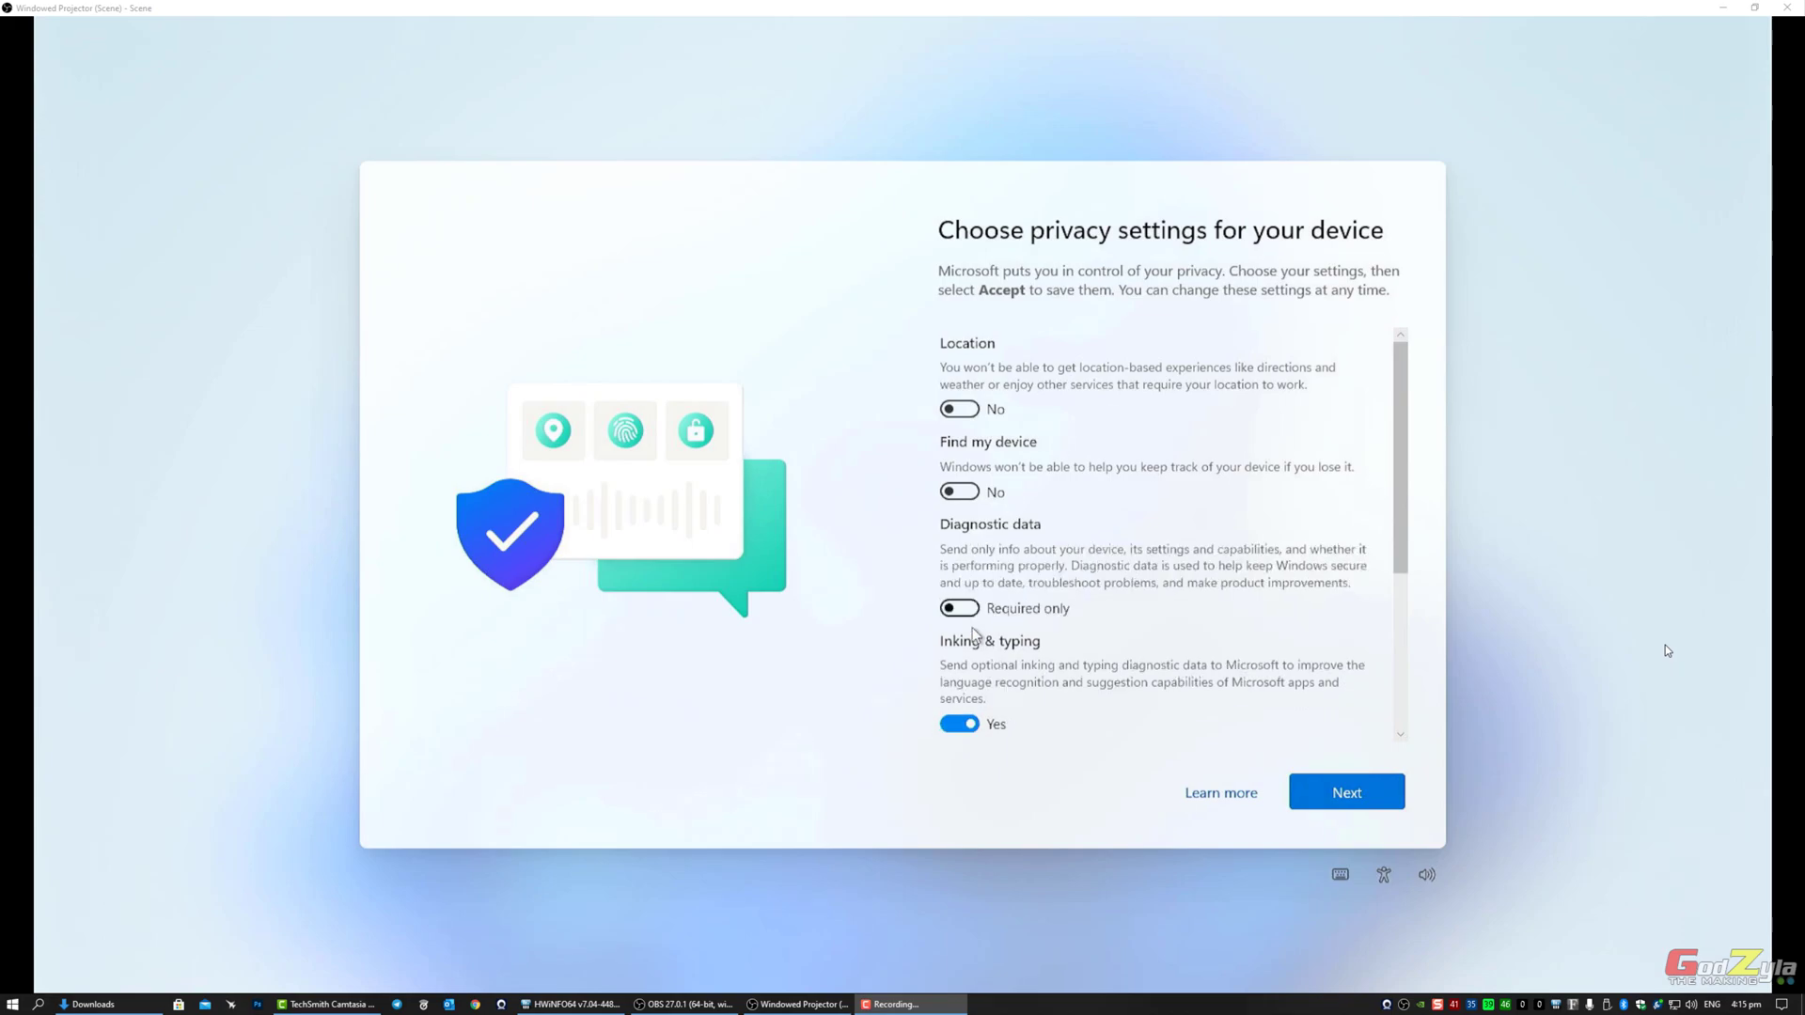
pyautogui.click(972, 727)
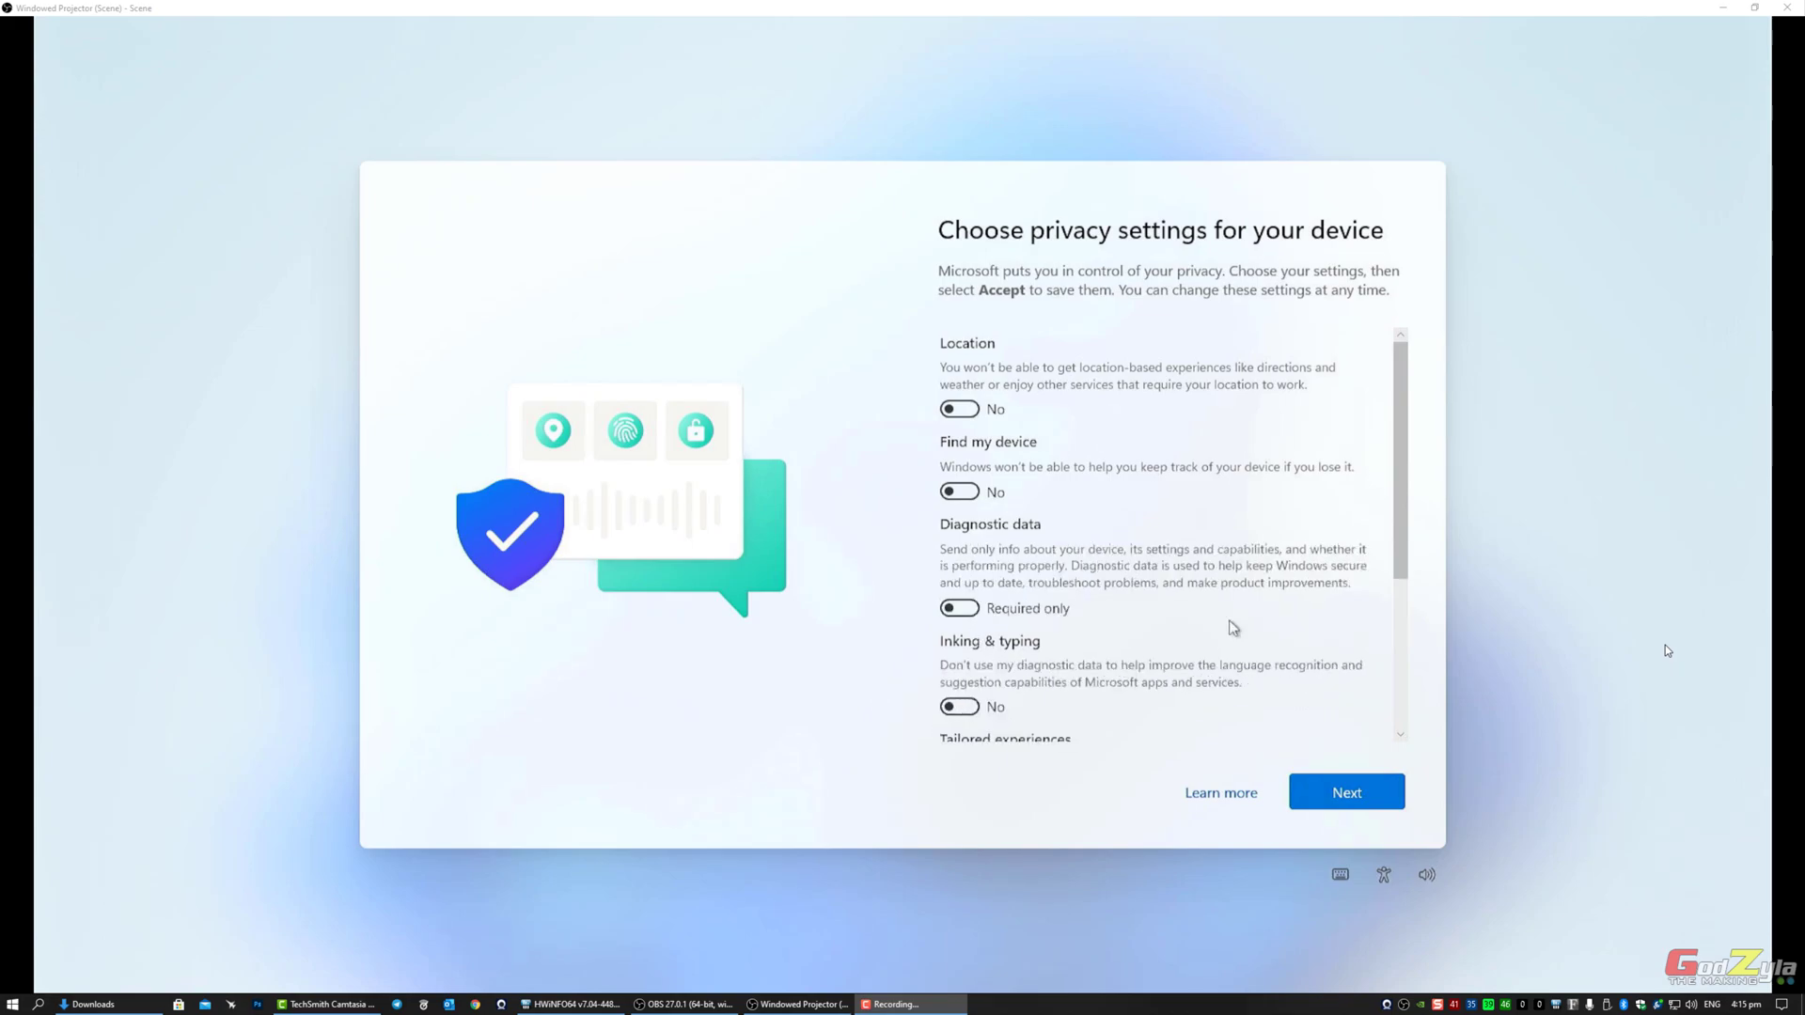
pyautogui.scroll(-3, 1269, 602)
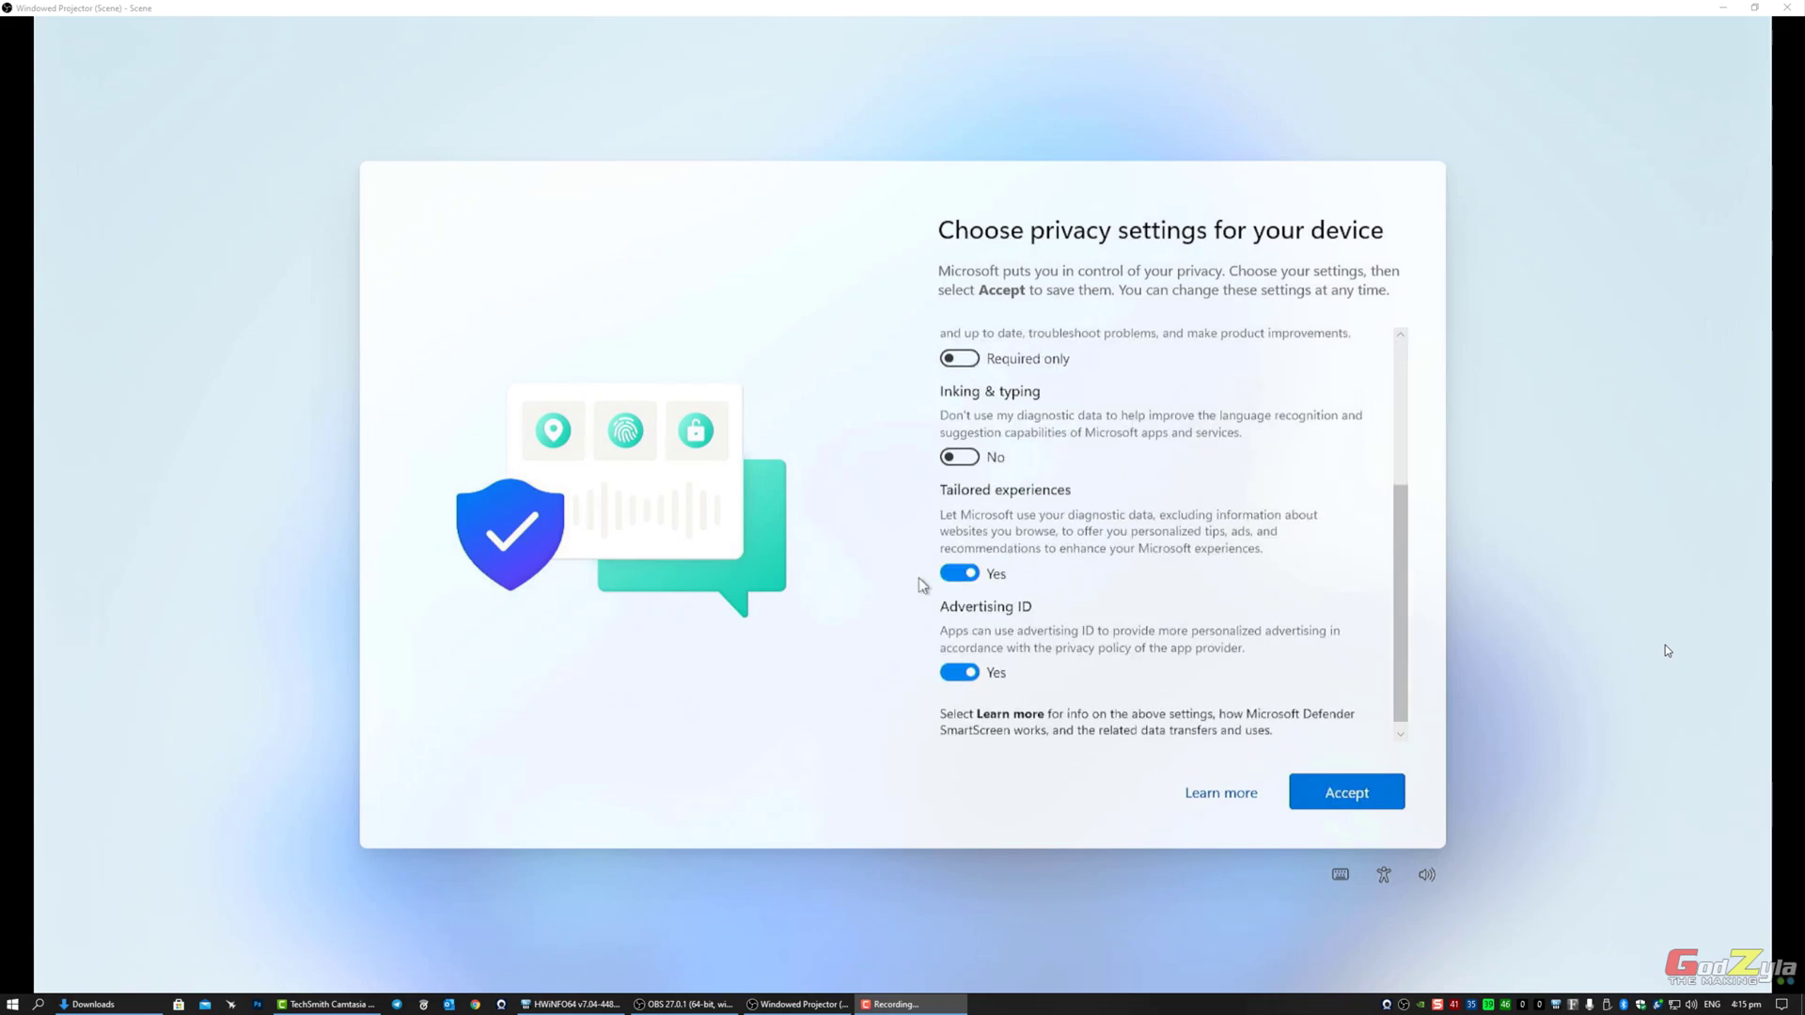
pyautogui.click(959, 573)
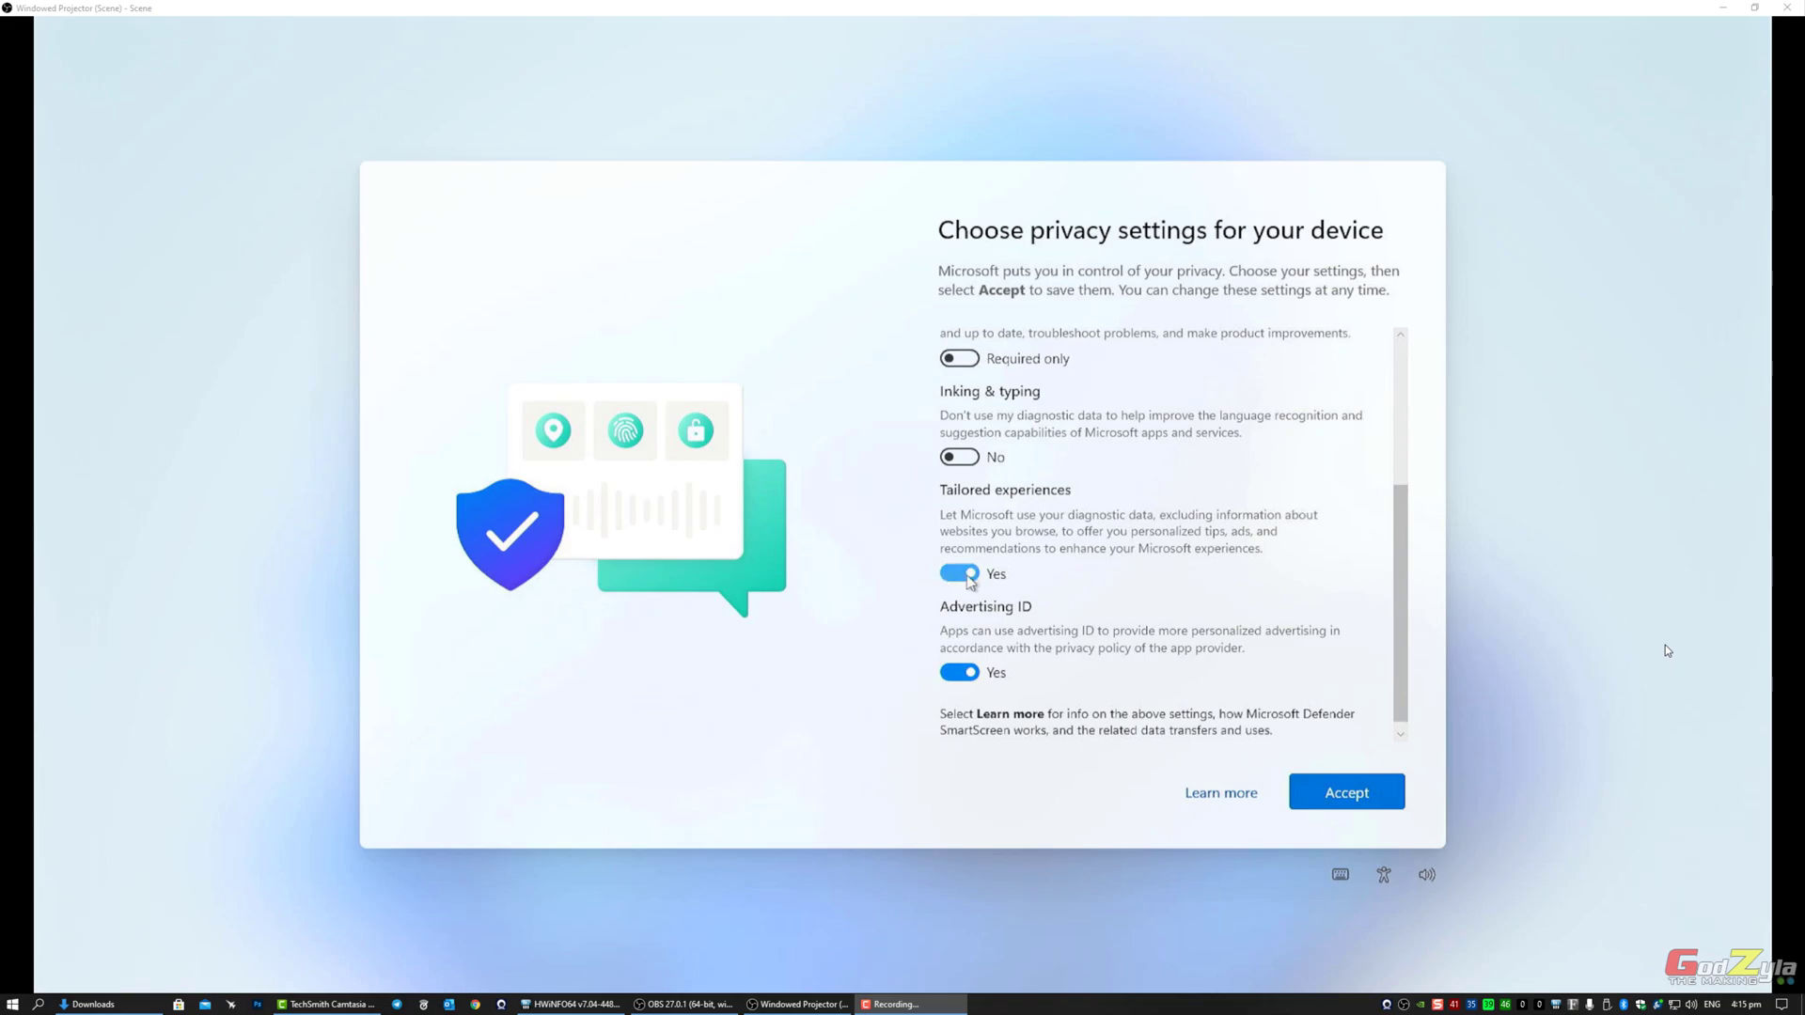
pyautogui.click(968, 663)
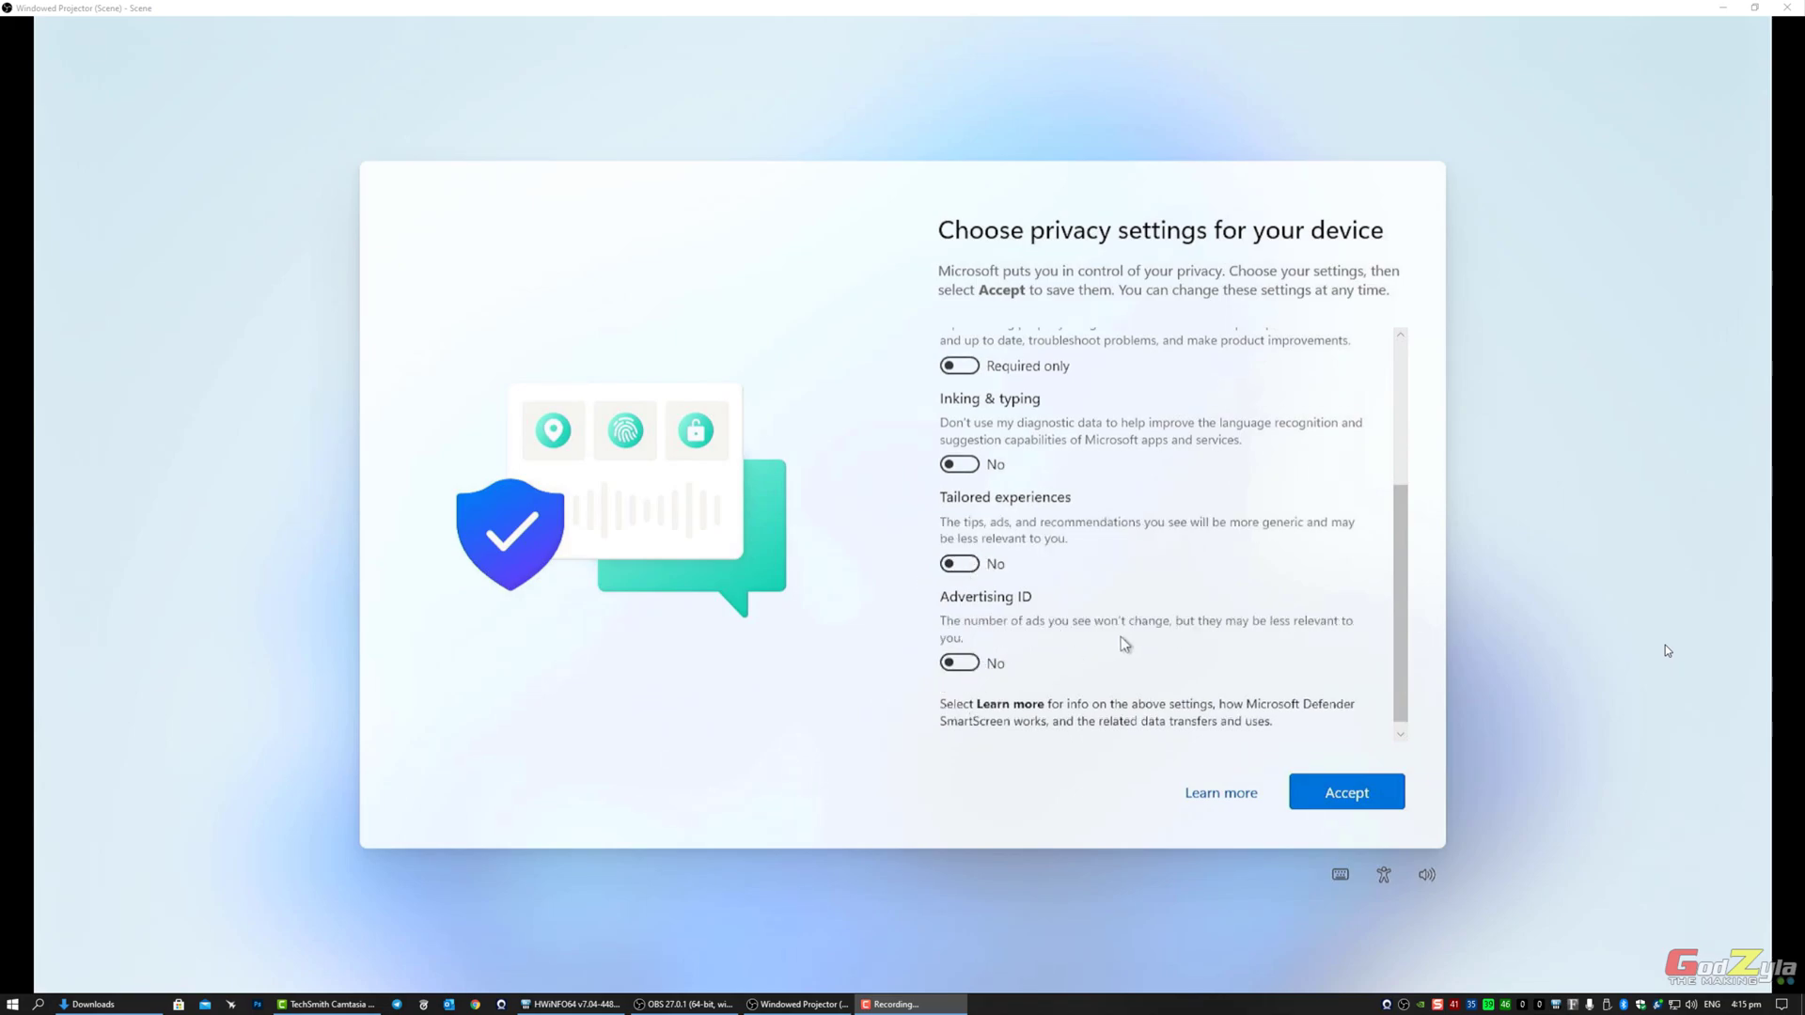
pyautogui.scroll(3, 1125, 643)
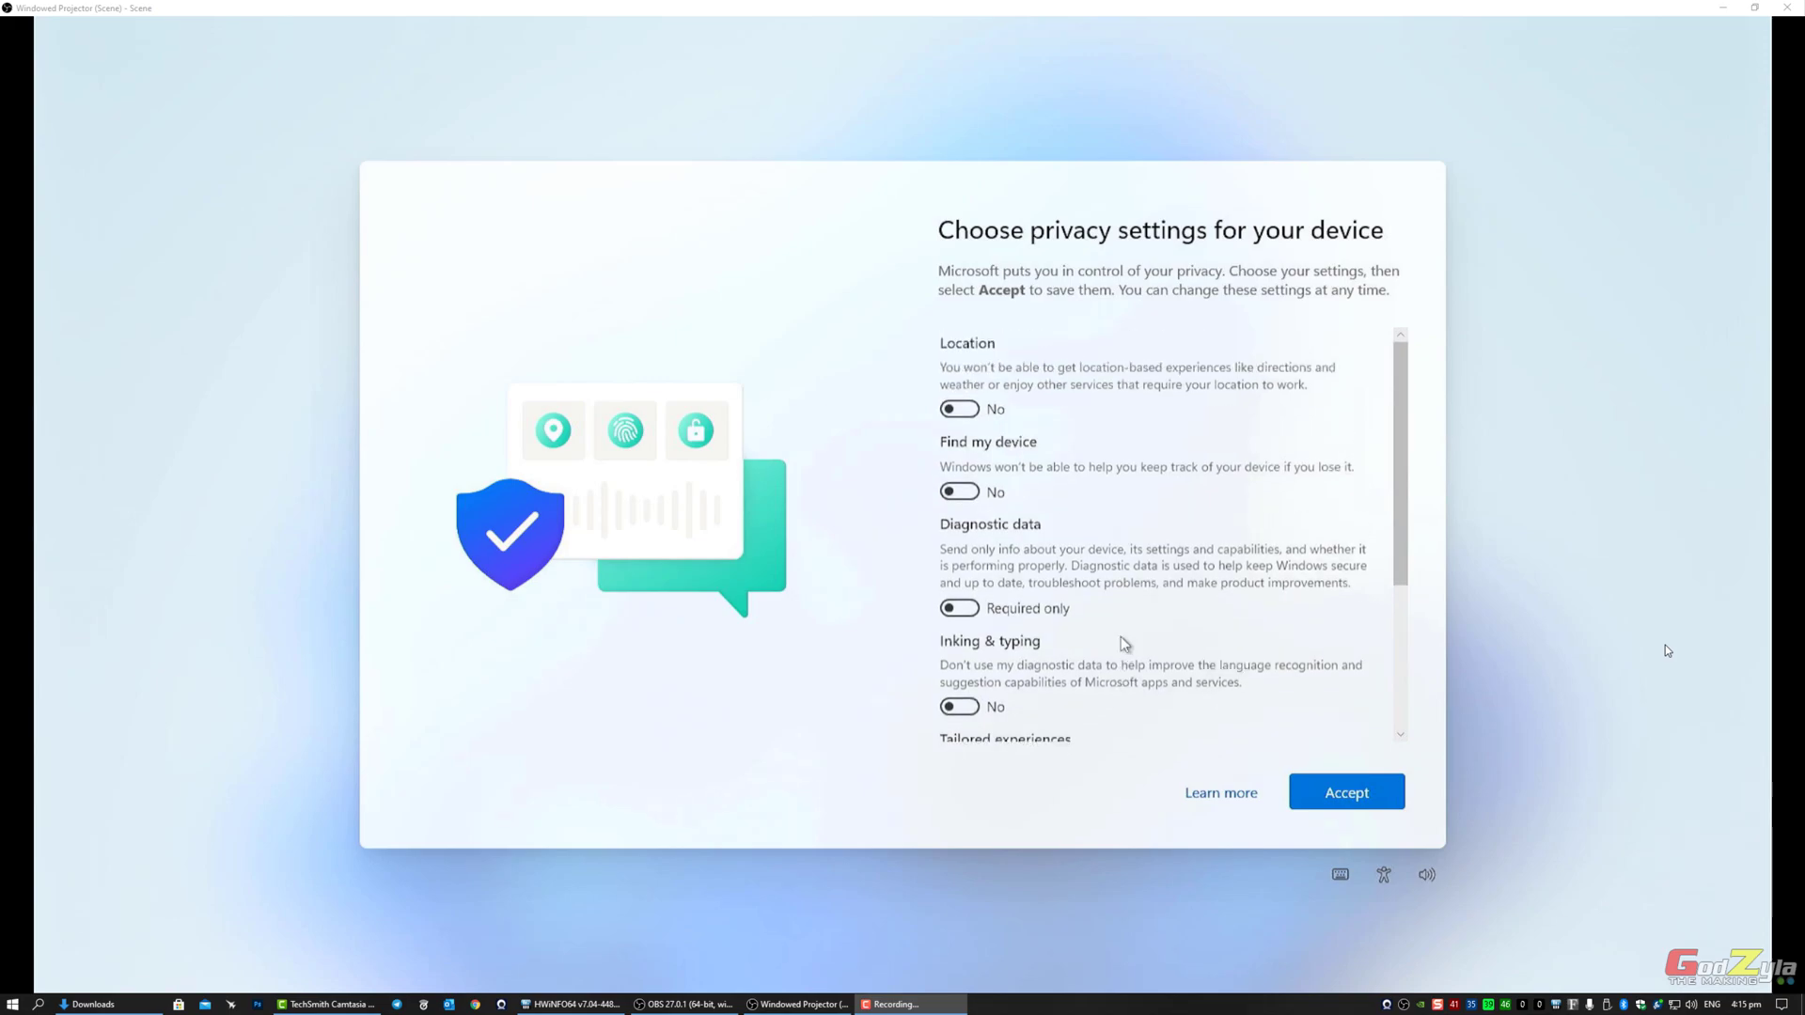
pyautogui.scroll(-2, 1125, 643)
pyautogui.scroll(-1, 1124, 643)
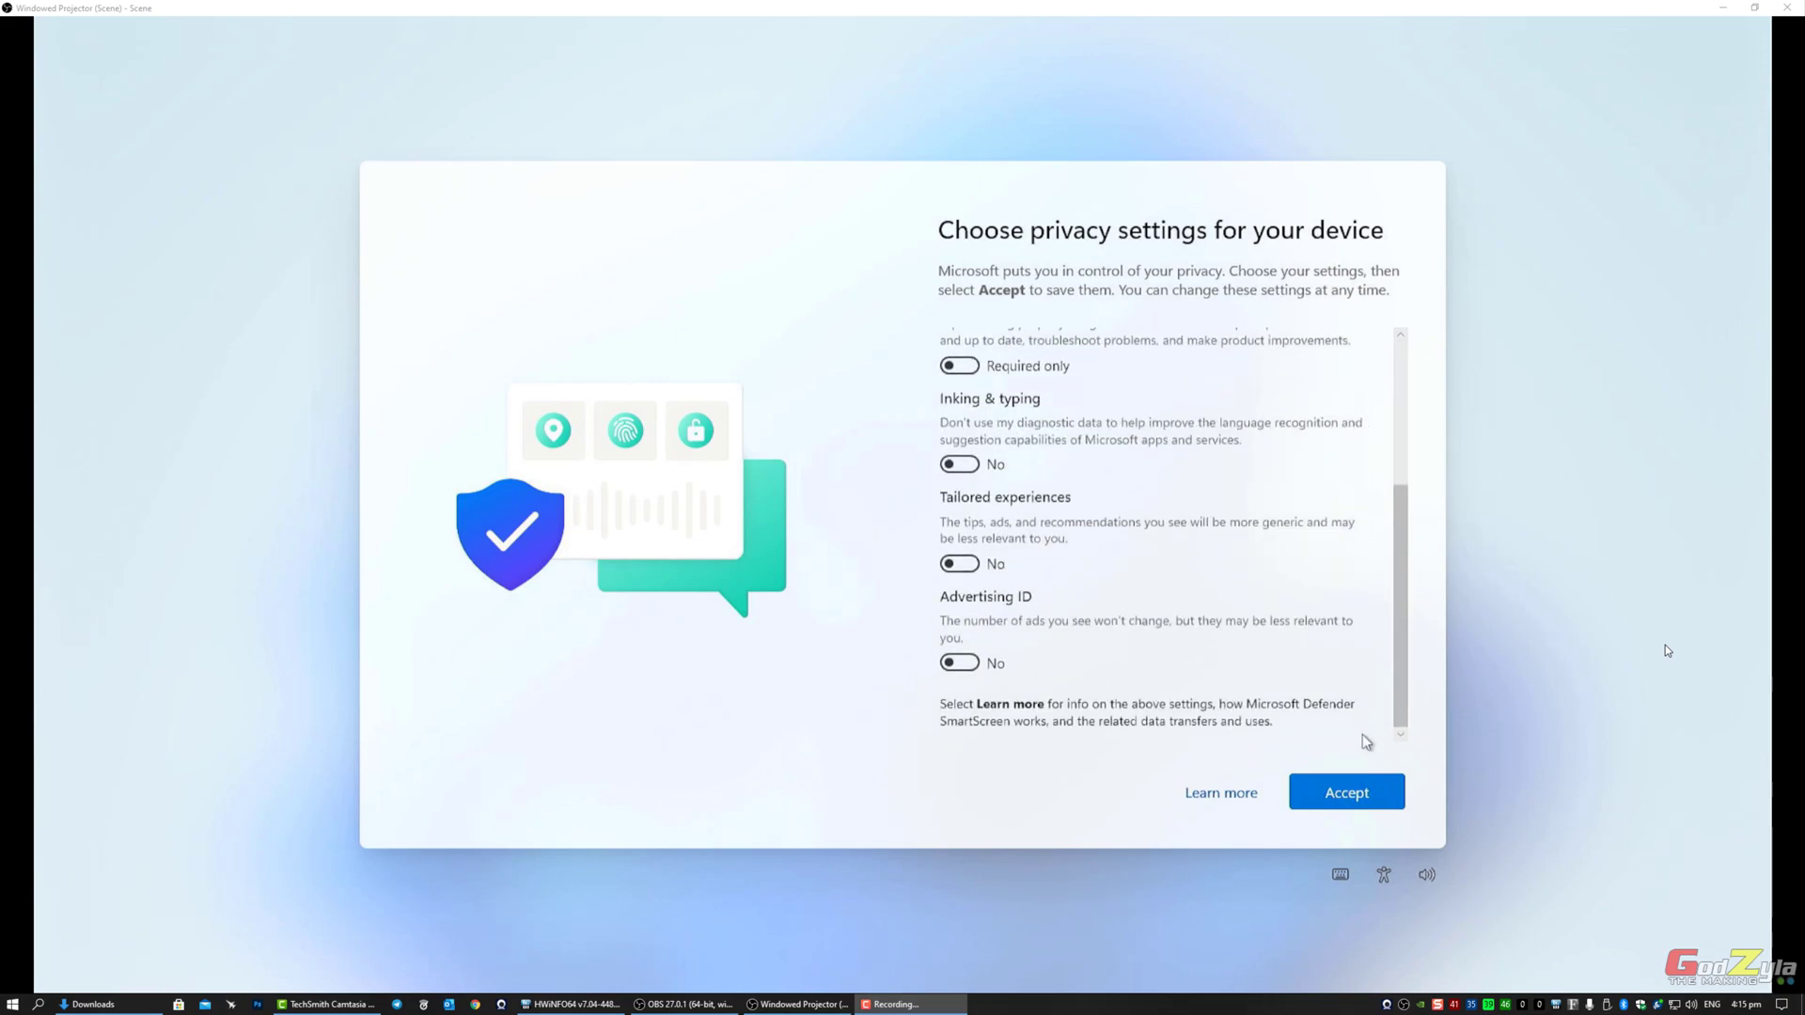
pyautogui.click(1350, 795)
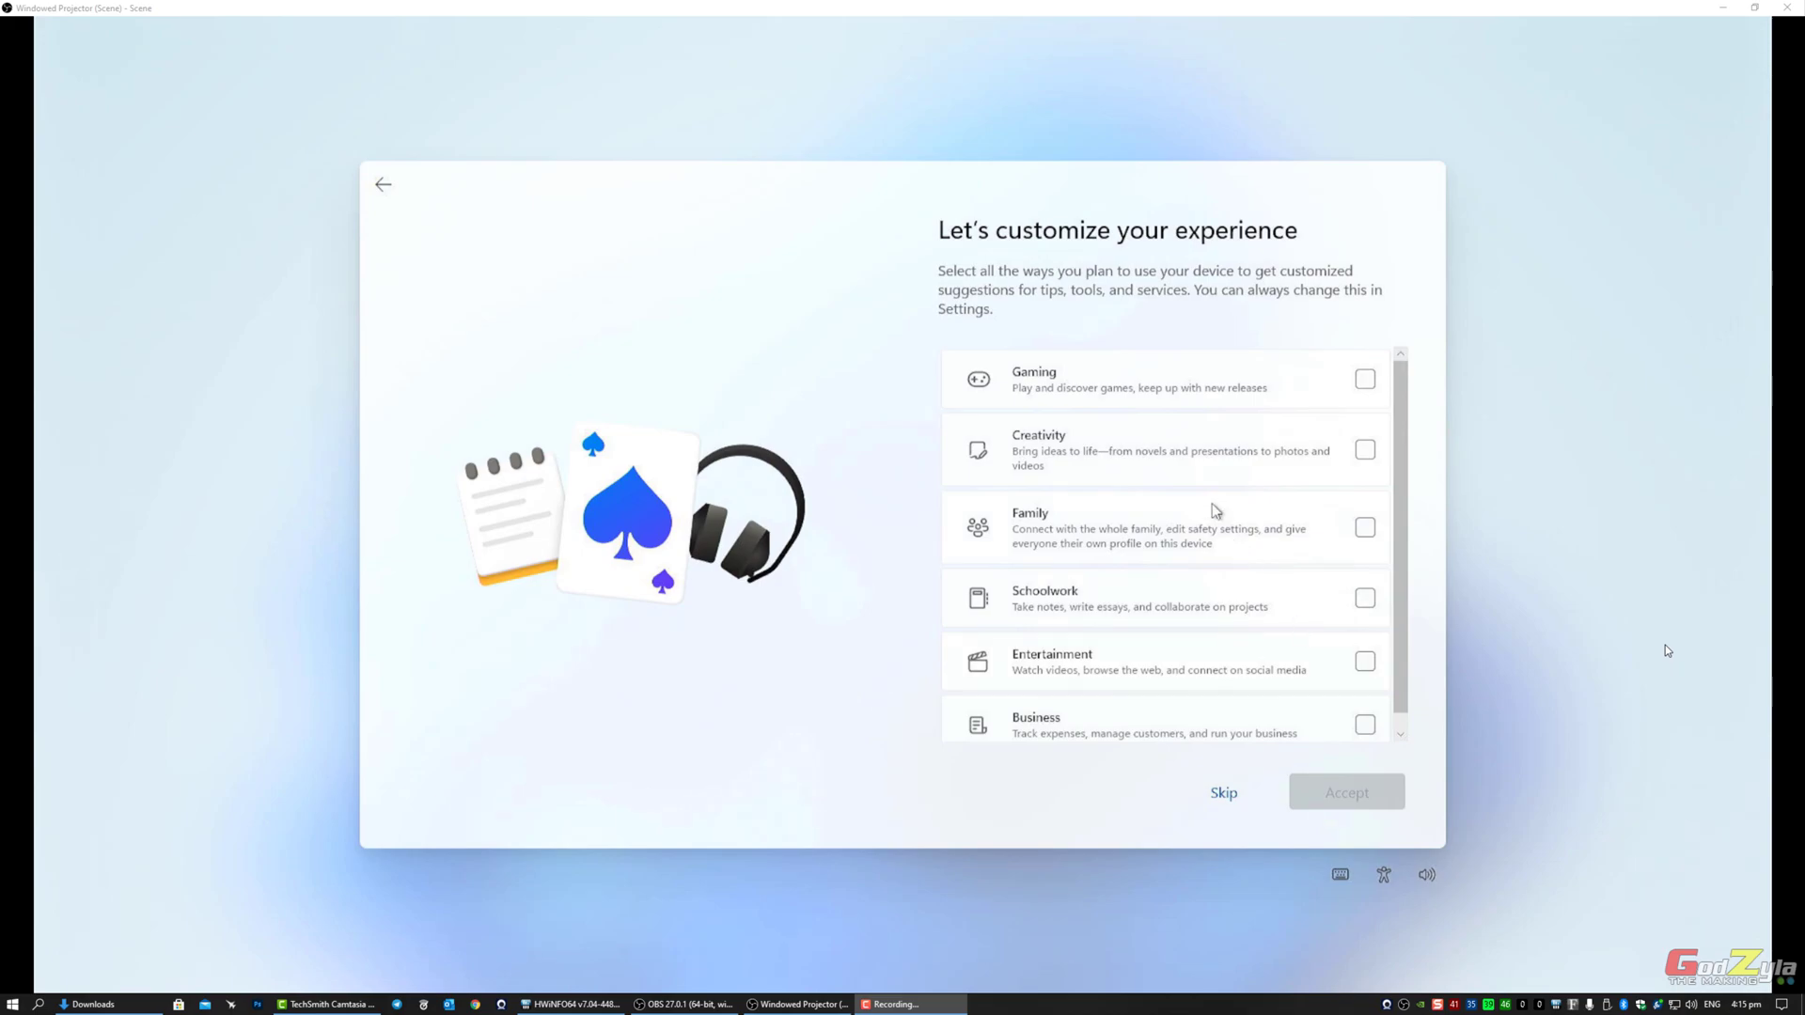
# Step: Skip experience customization and store files only on this device instead of OneDrive
pyautogui.scroll(-1, 1225, 507)
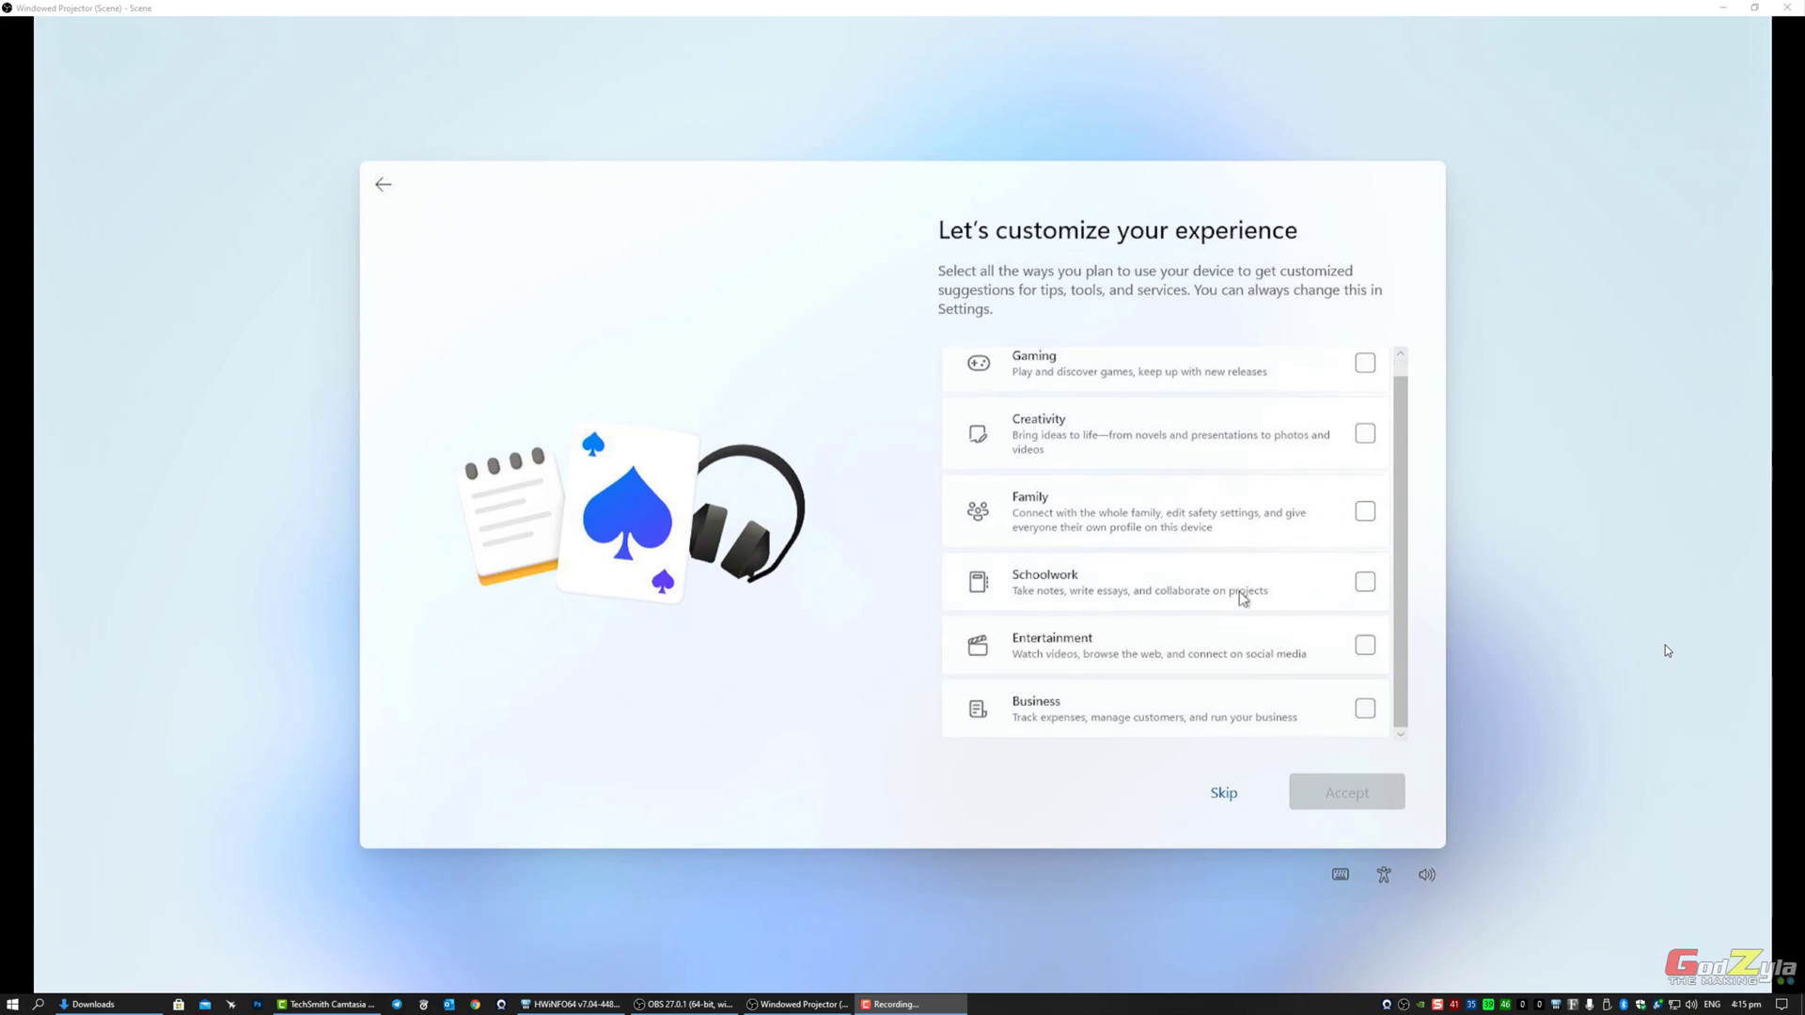
pyautogui.click(1227, 794)
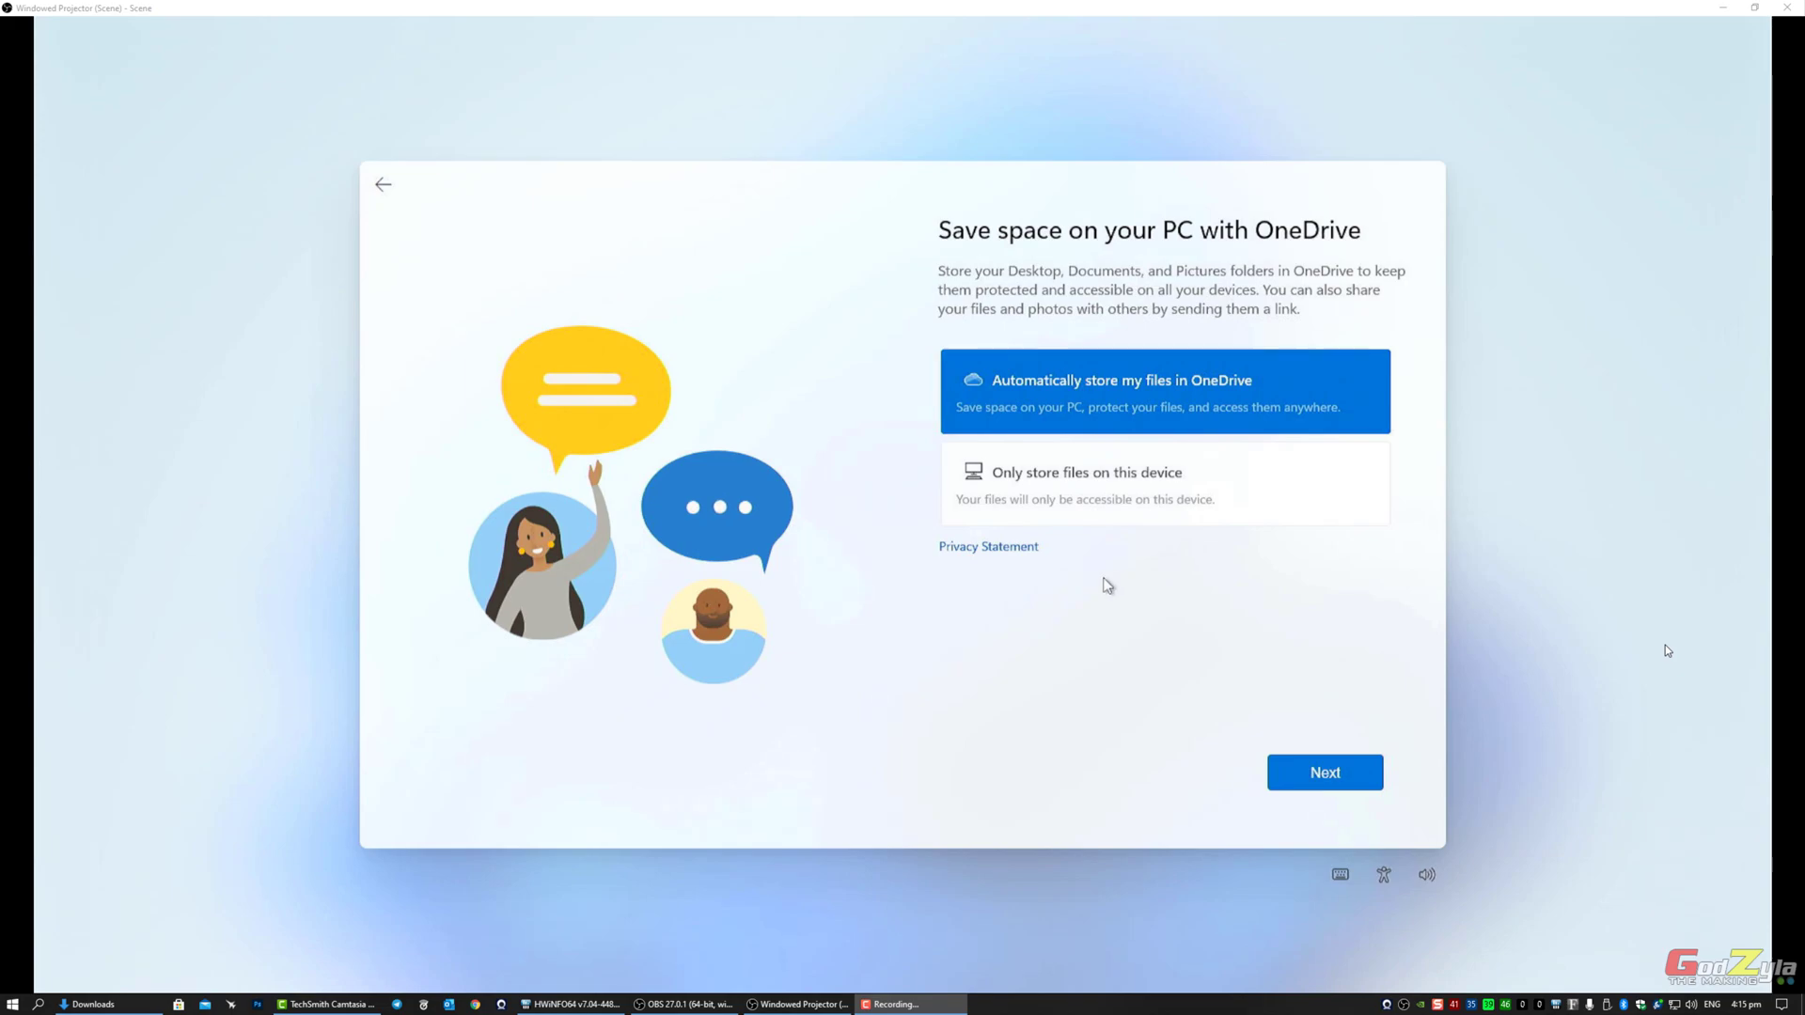
pyautogui.click(1077, 495)
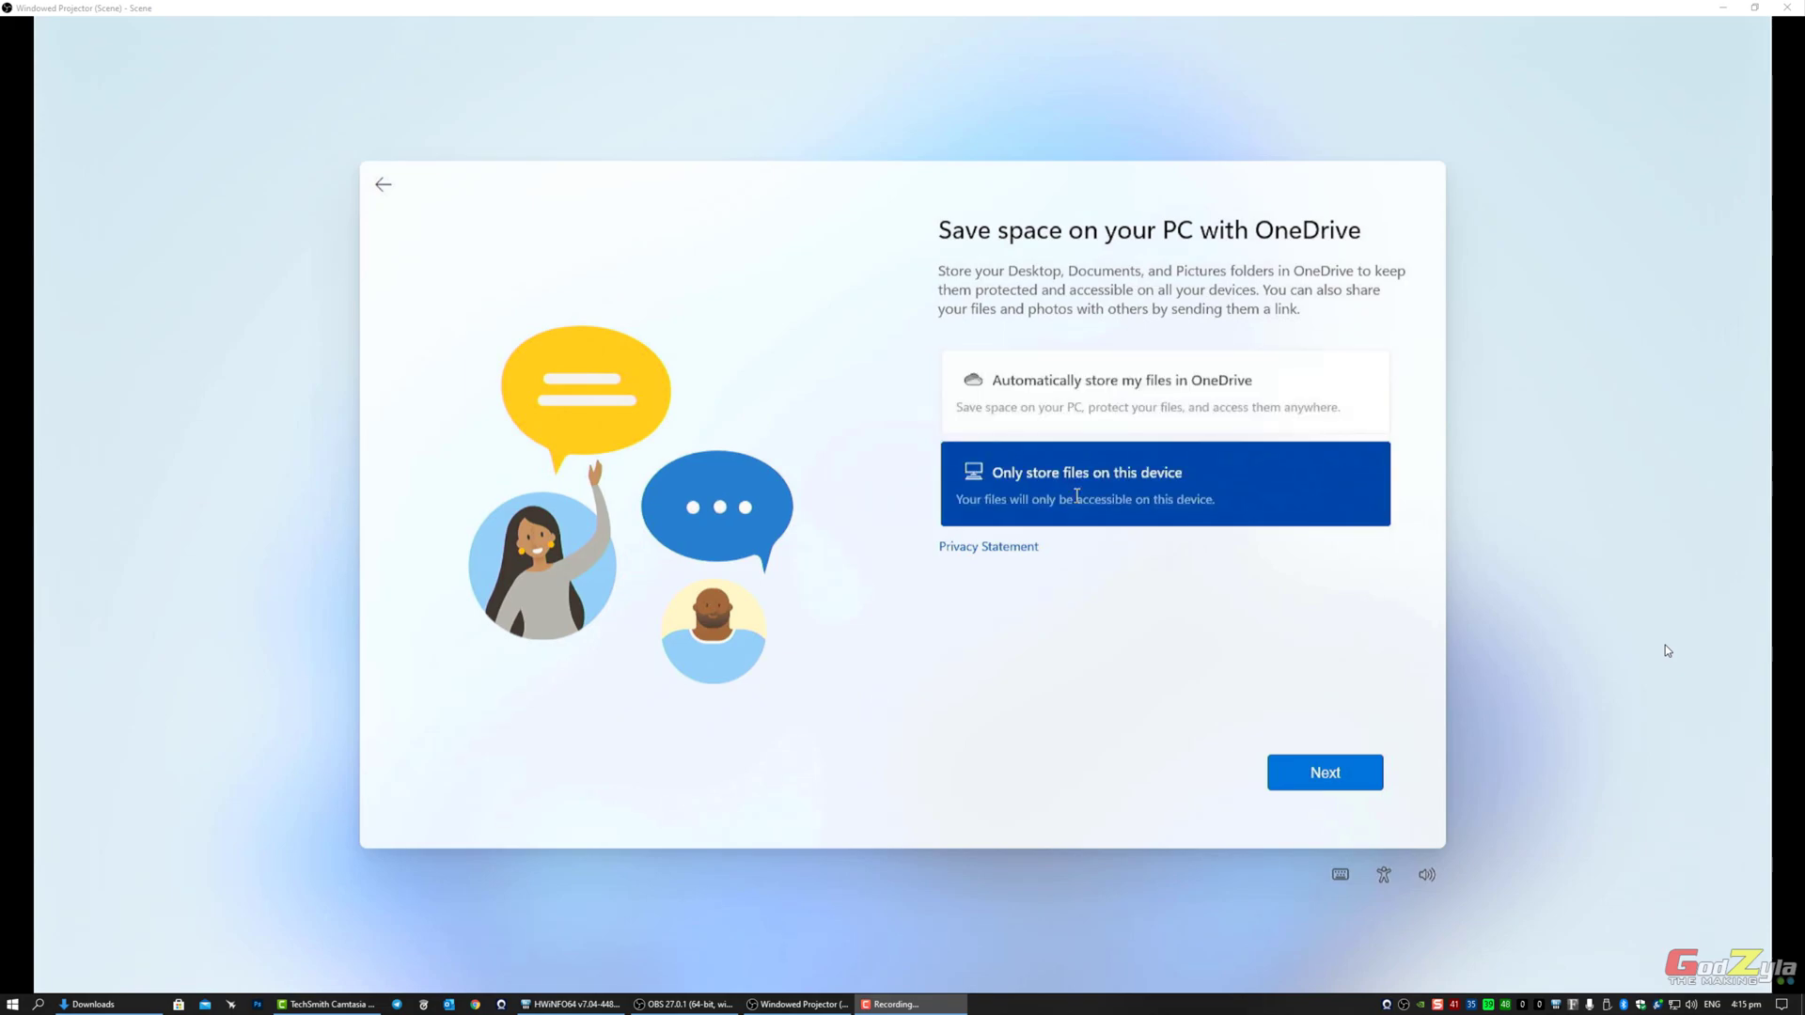
pyautogui.click(1306, 774)
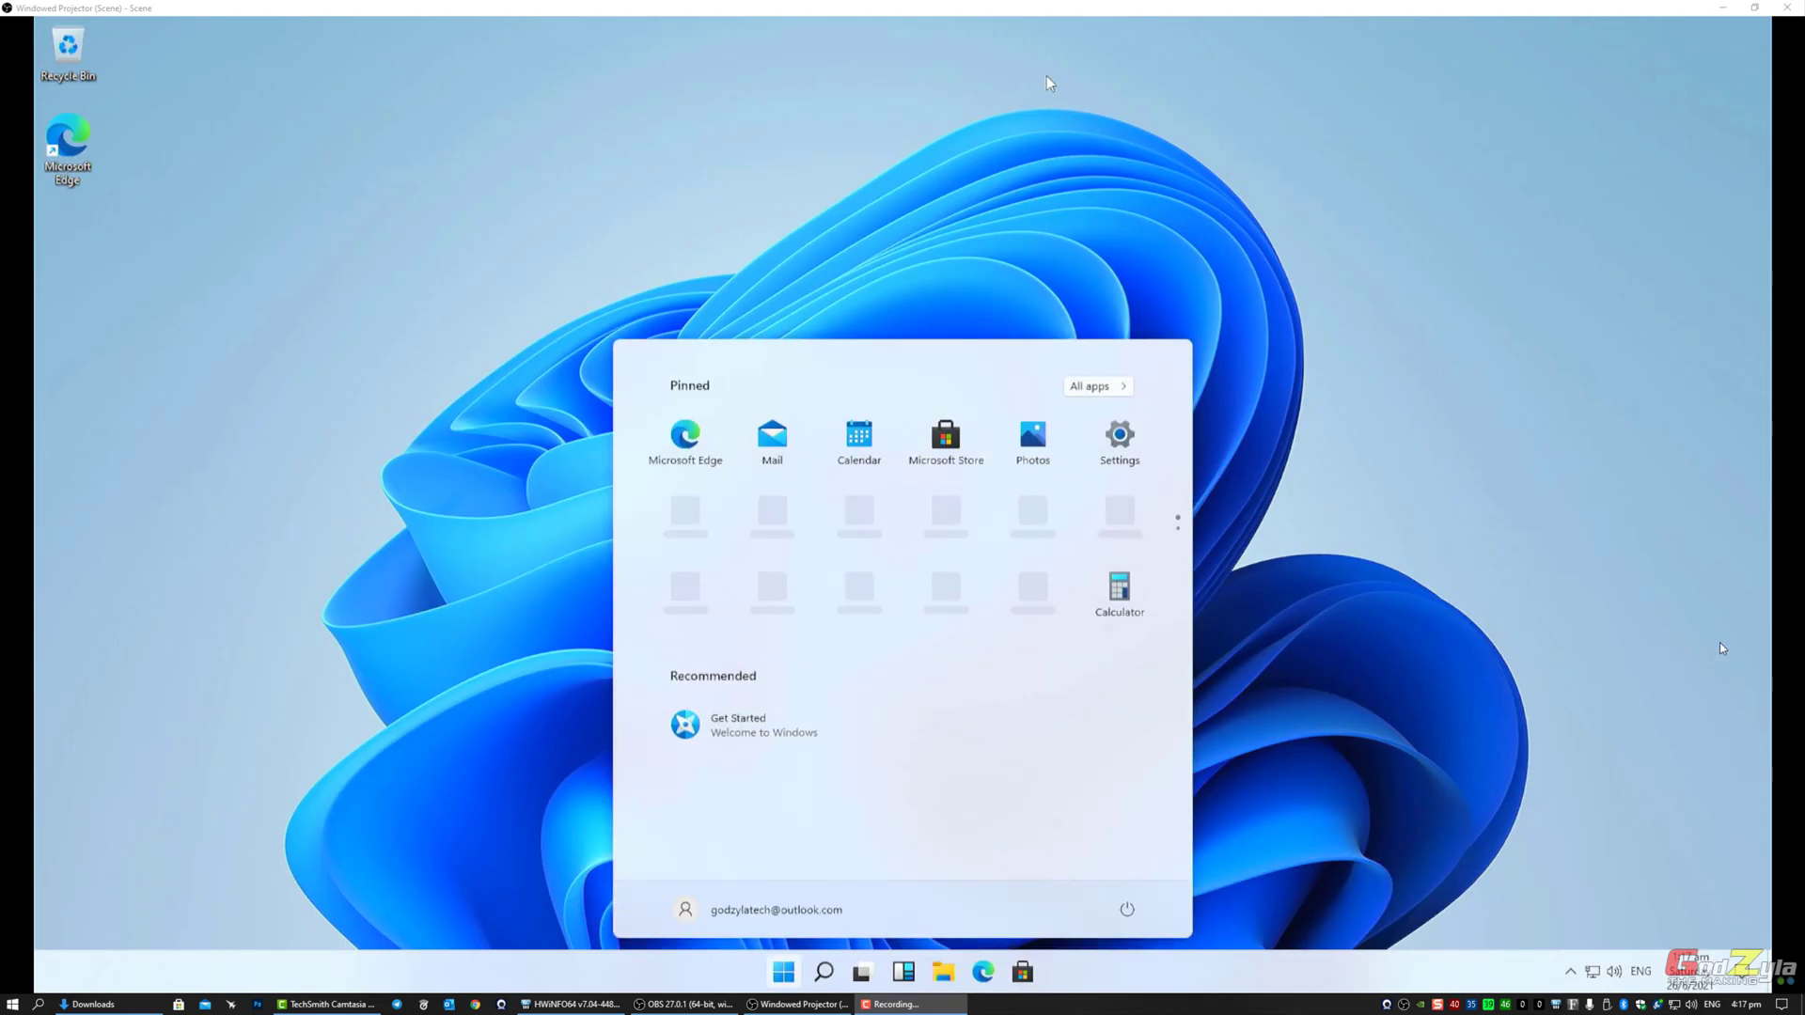
# Step: Run winver and move the About Windows dialog to the screen centre
pyautogui.click(995, 103)
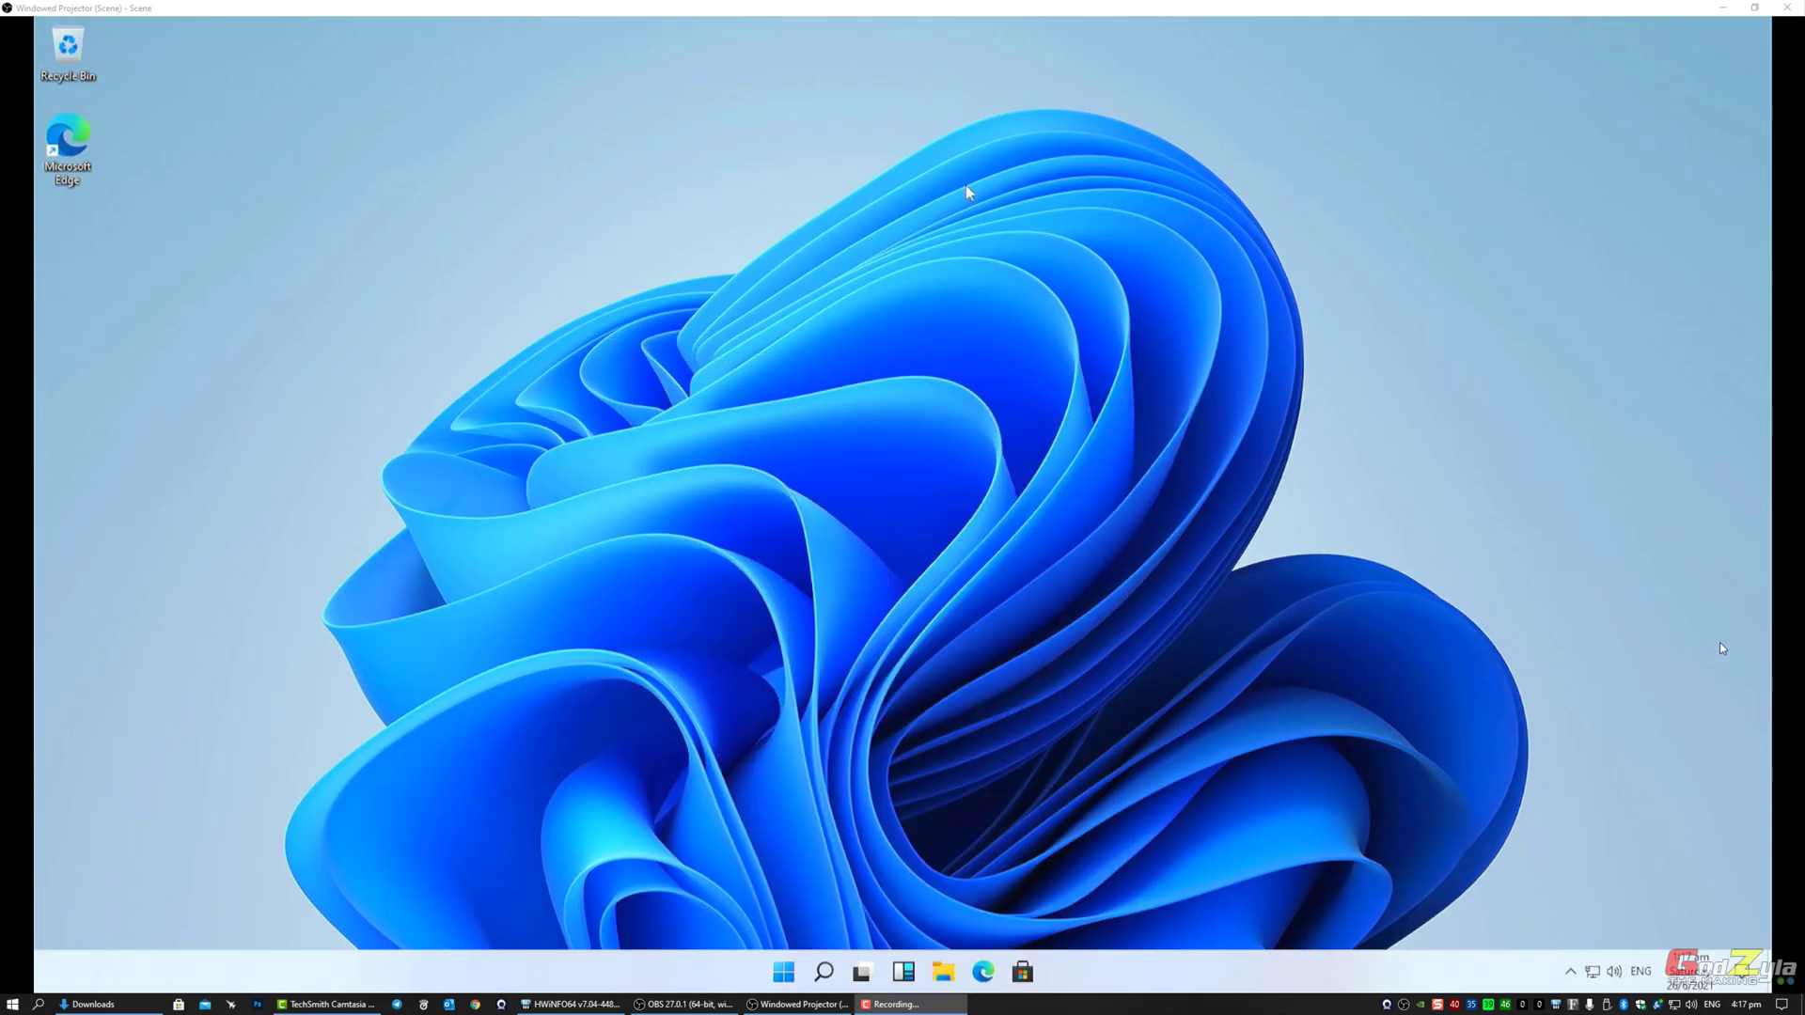
pyautogui.rightClick(849, 492)
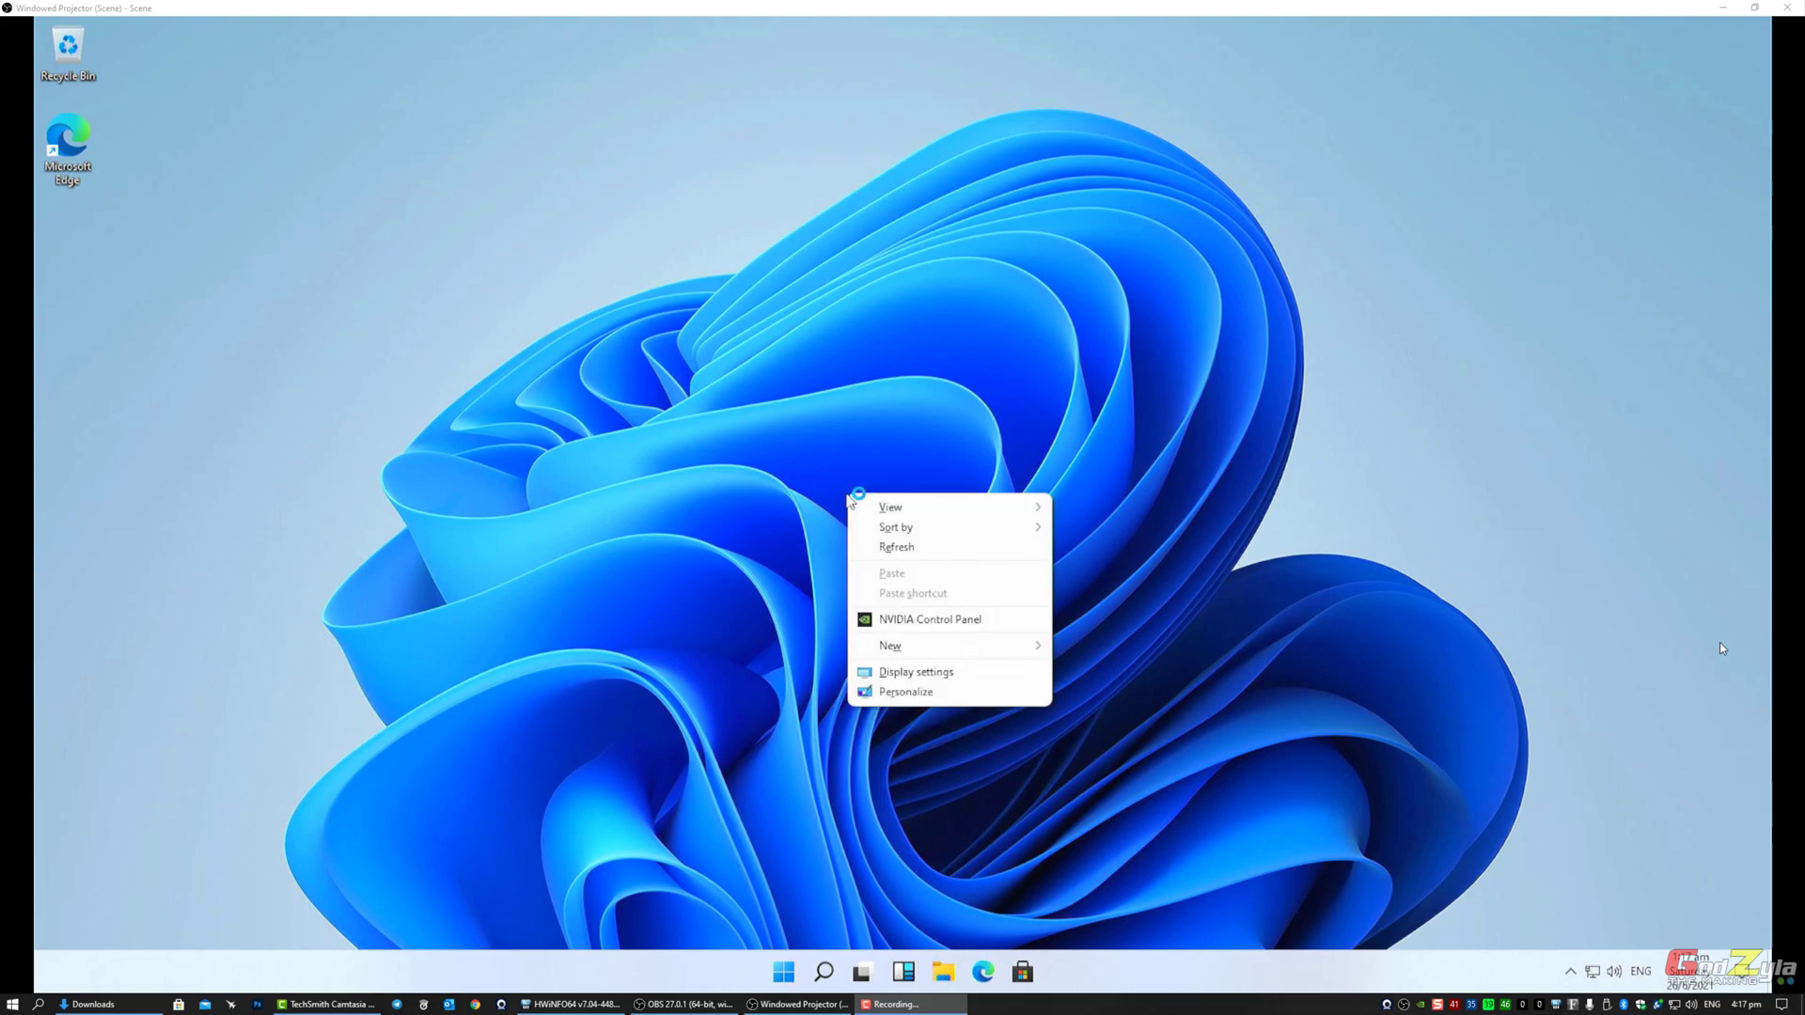
pyautogui.click(811, 461)
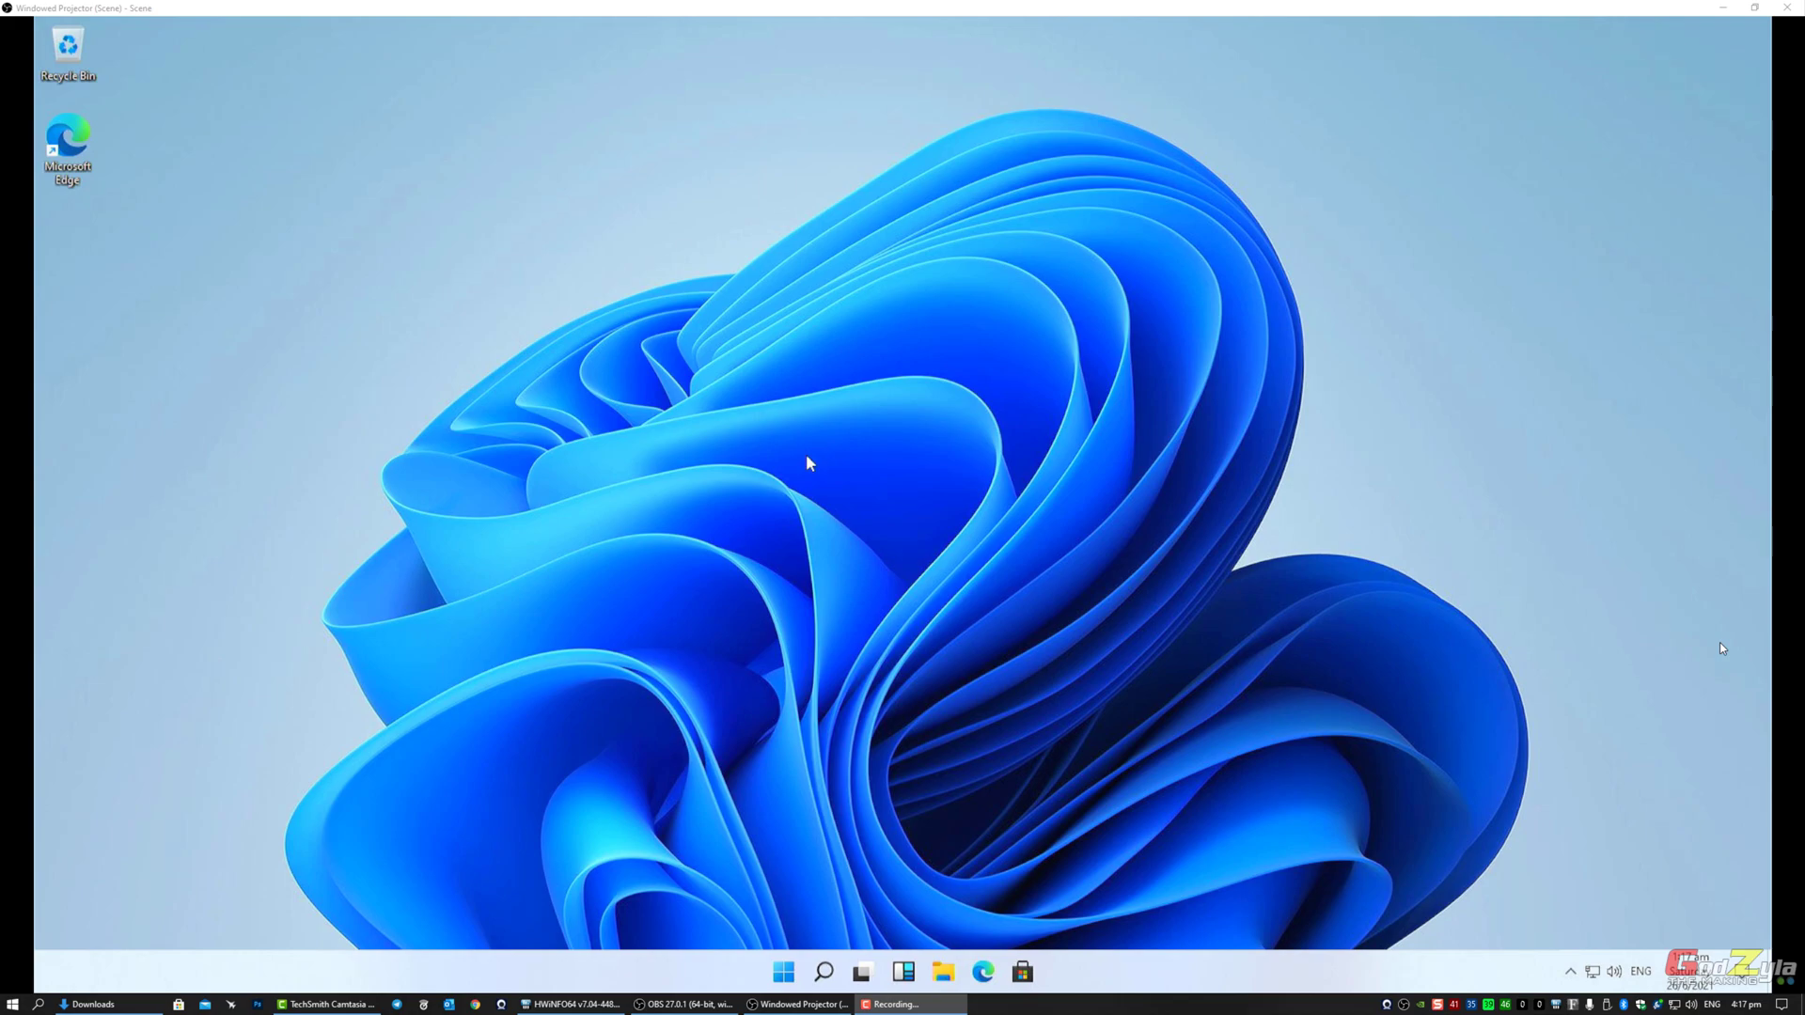
pyautogui.press('super+r')
pyautogui.write('winver')
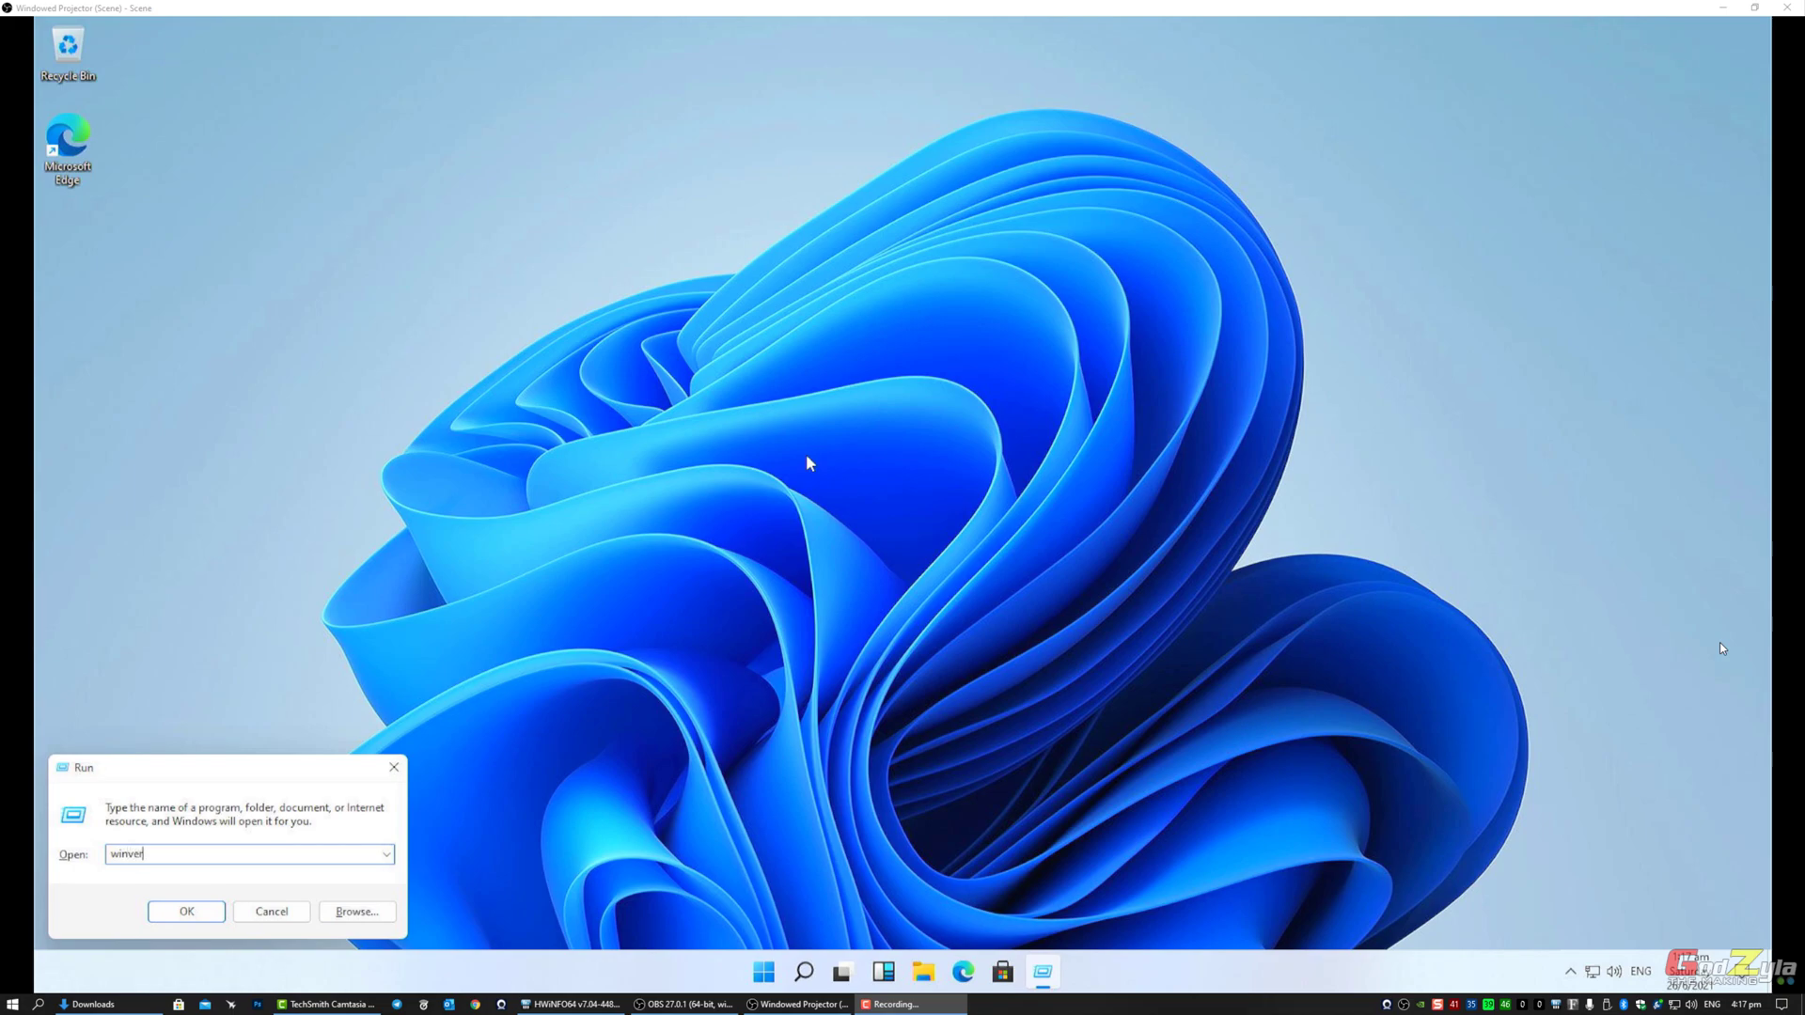
pyautogui.press('Return')
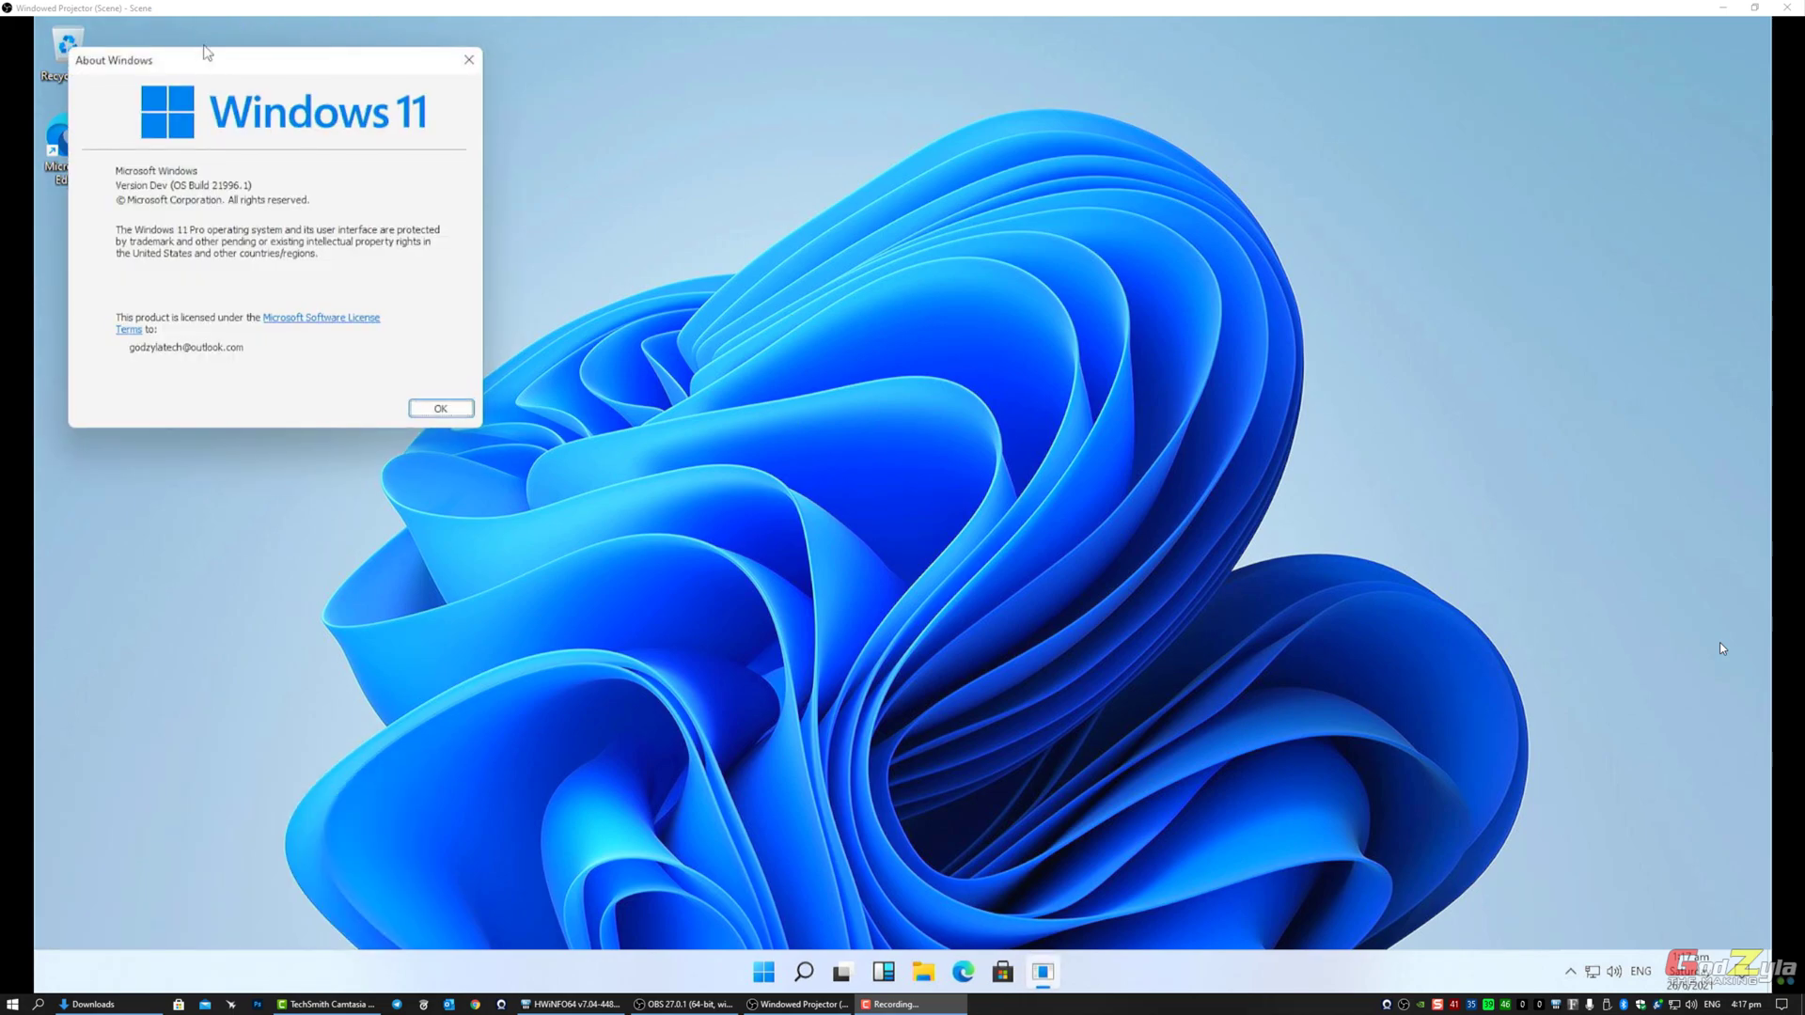
pyautogui.moveTo(213, 58); pyautogui.dragTo(640, 298)
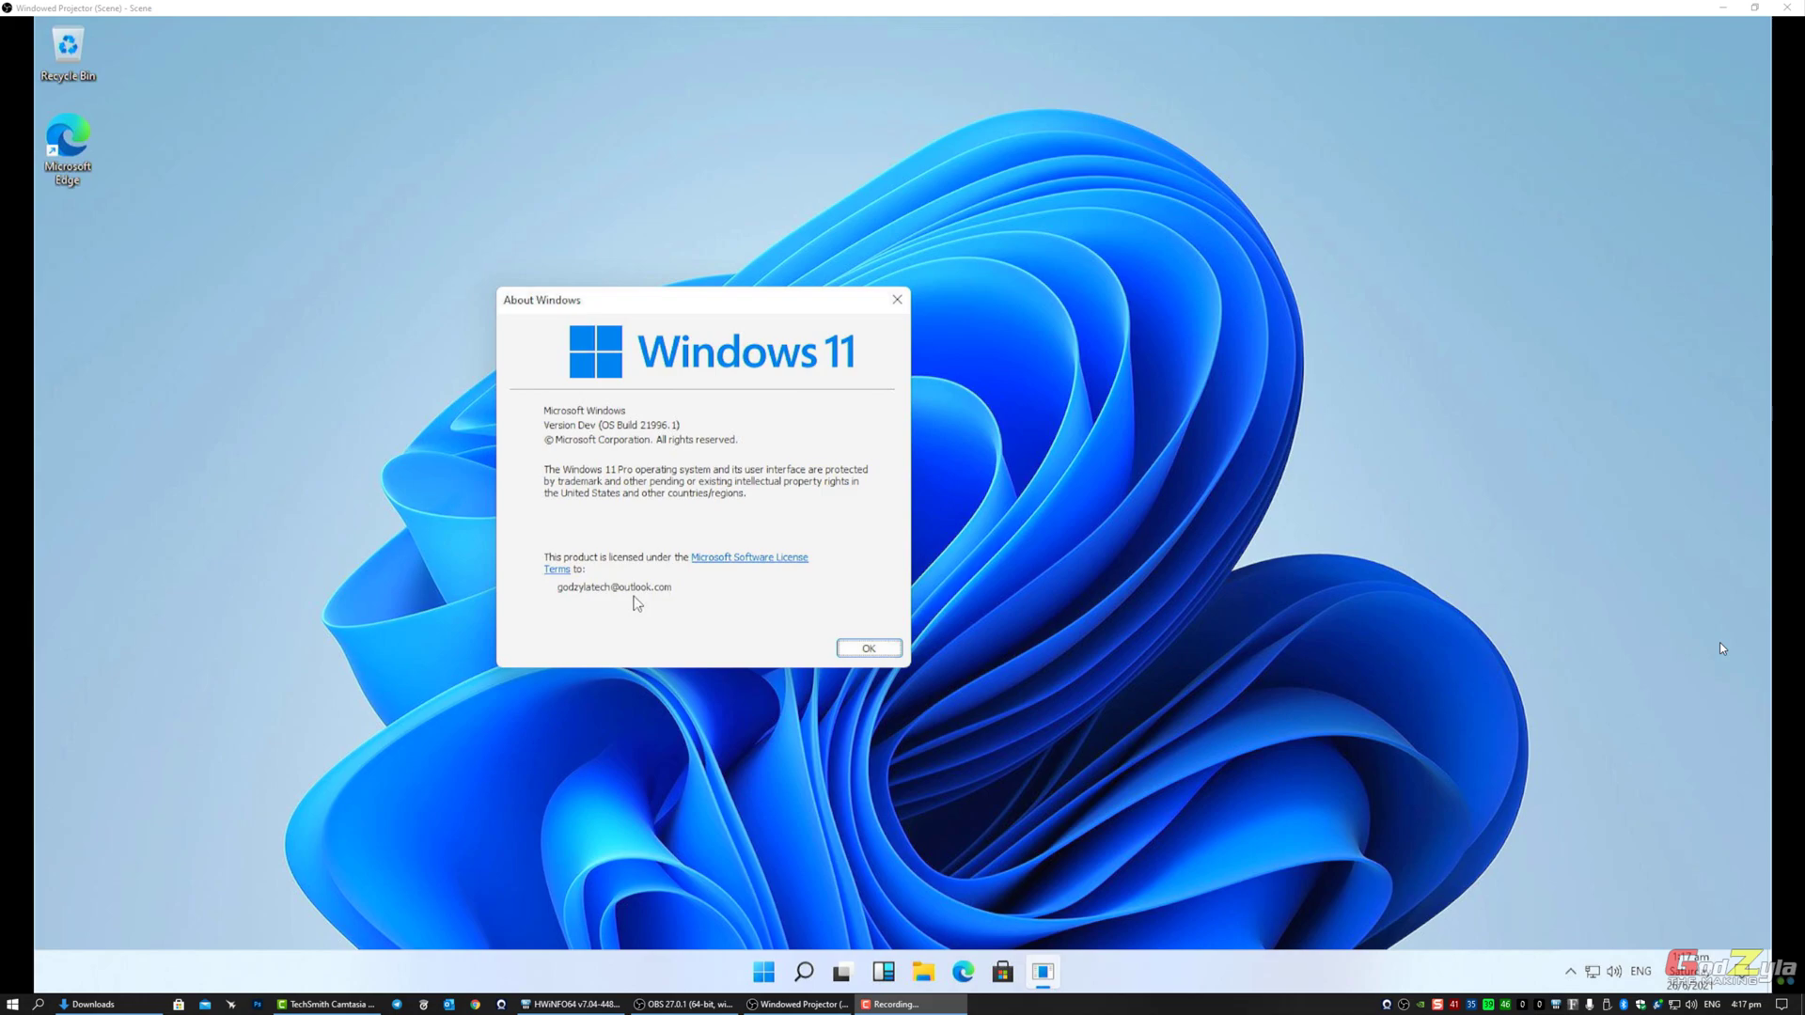
# Step: Start typing an activation command in the Run box, then cancel it
pyautogui.press('super+r')
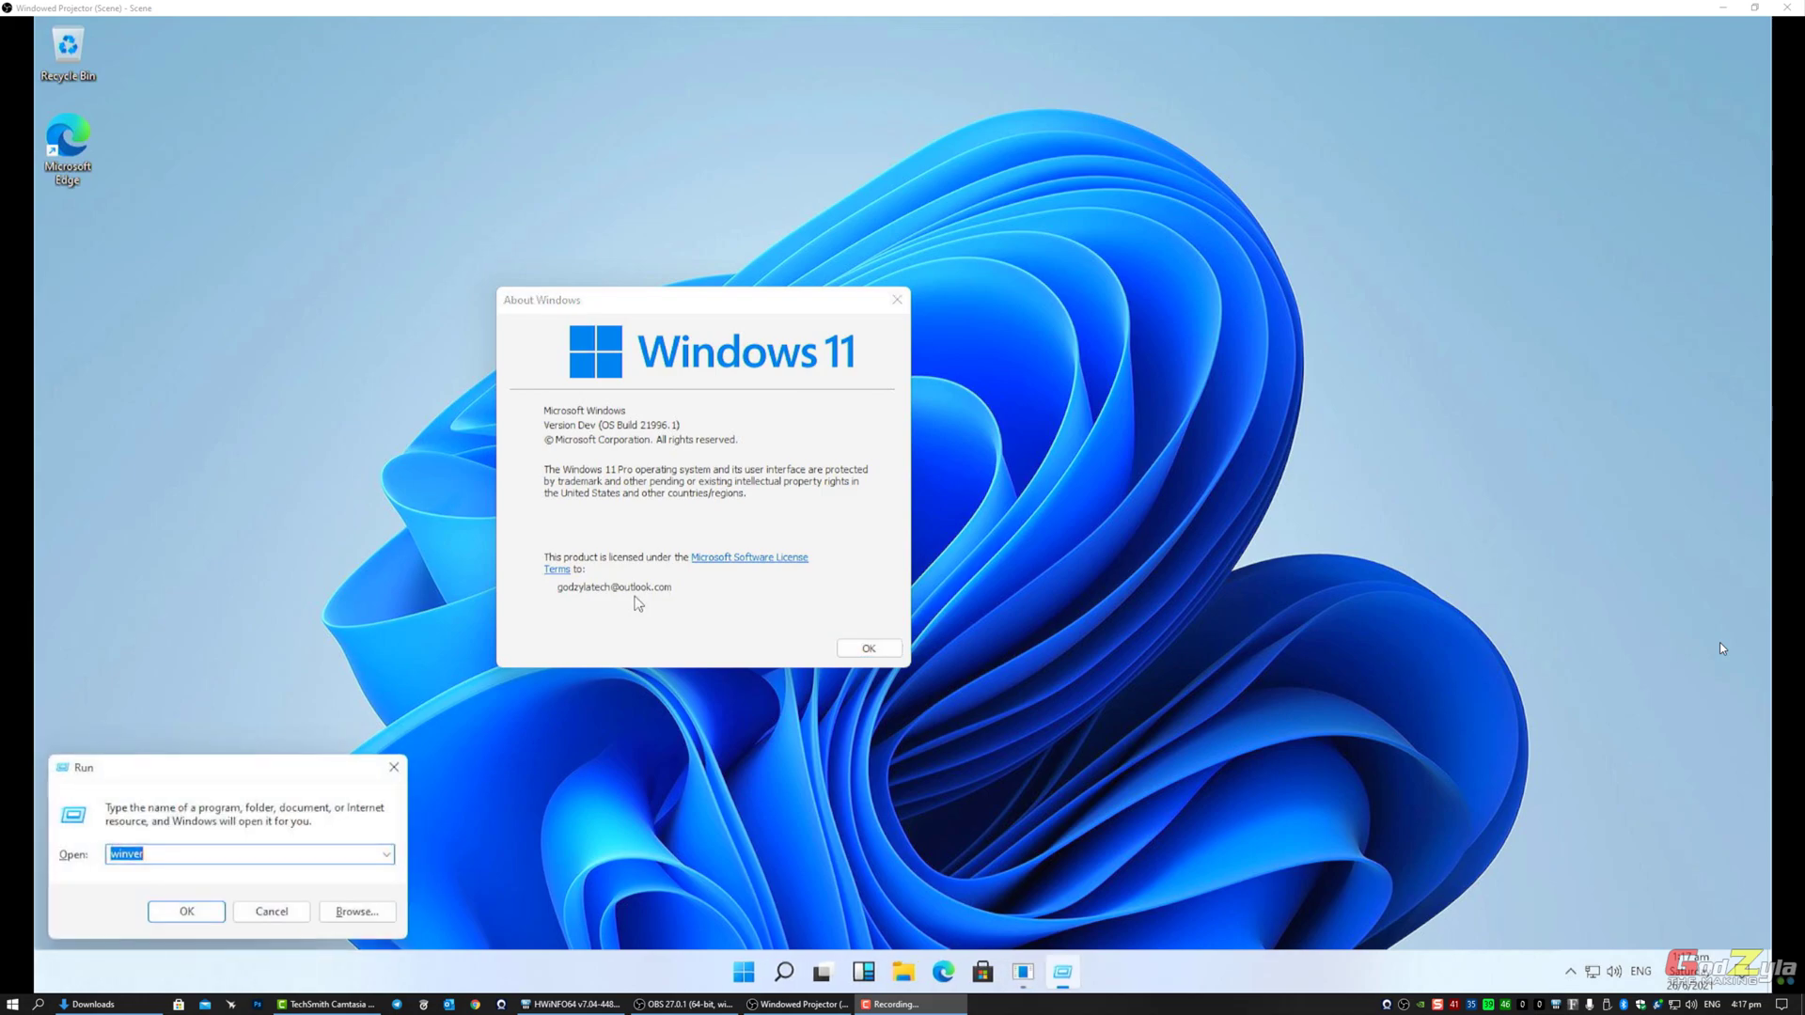
pyautogui.write('activa')
pyautogui.press('BackSpace')
pyautogui.press('BackSpace')
pyautogui.press('BackSpace')
pyautogui.press('BackSpace')
pyautogui.press('BackSpace')
pyautogui.press('BackSpace')
pyautogui.press('BackSpace')
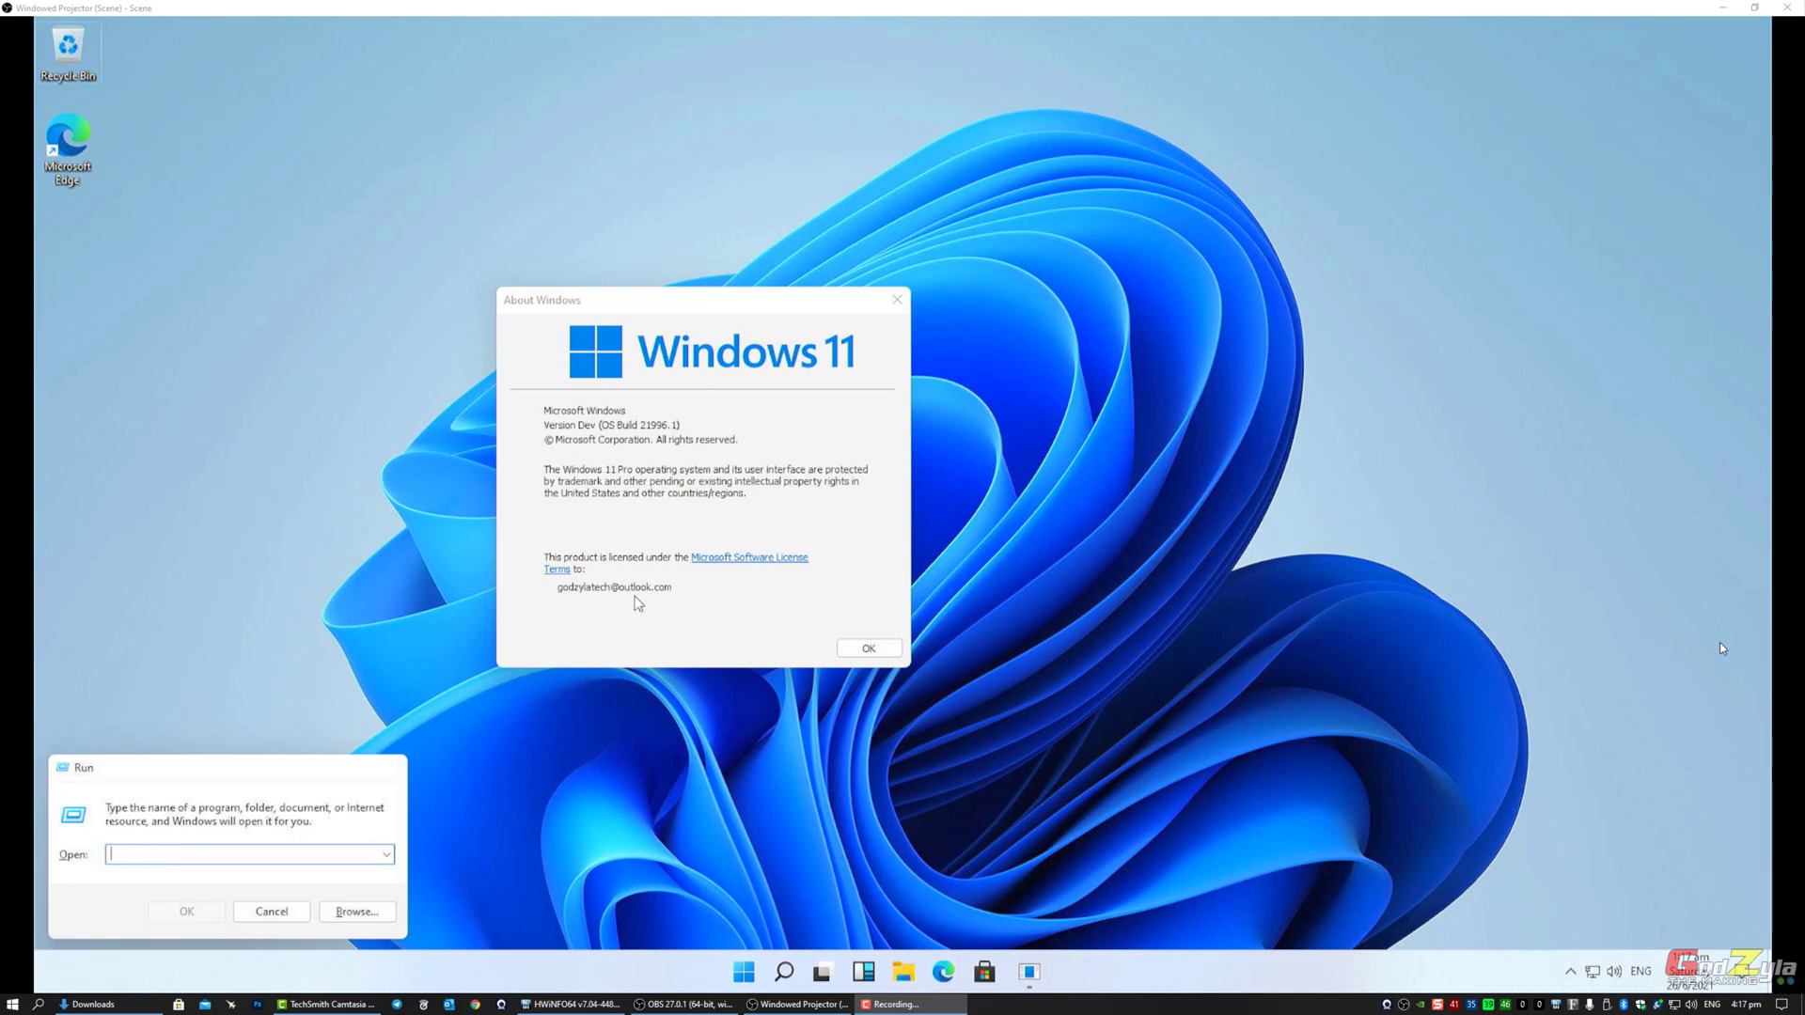
pyautogui.press('Escape')
# Step: Search Start for 'activ' and choose the result checking whether Windows is activated
pyautogui.press('super')
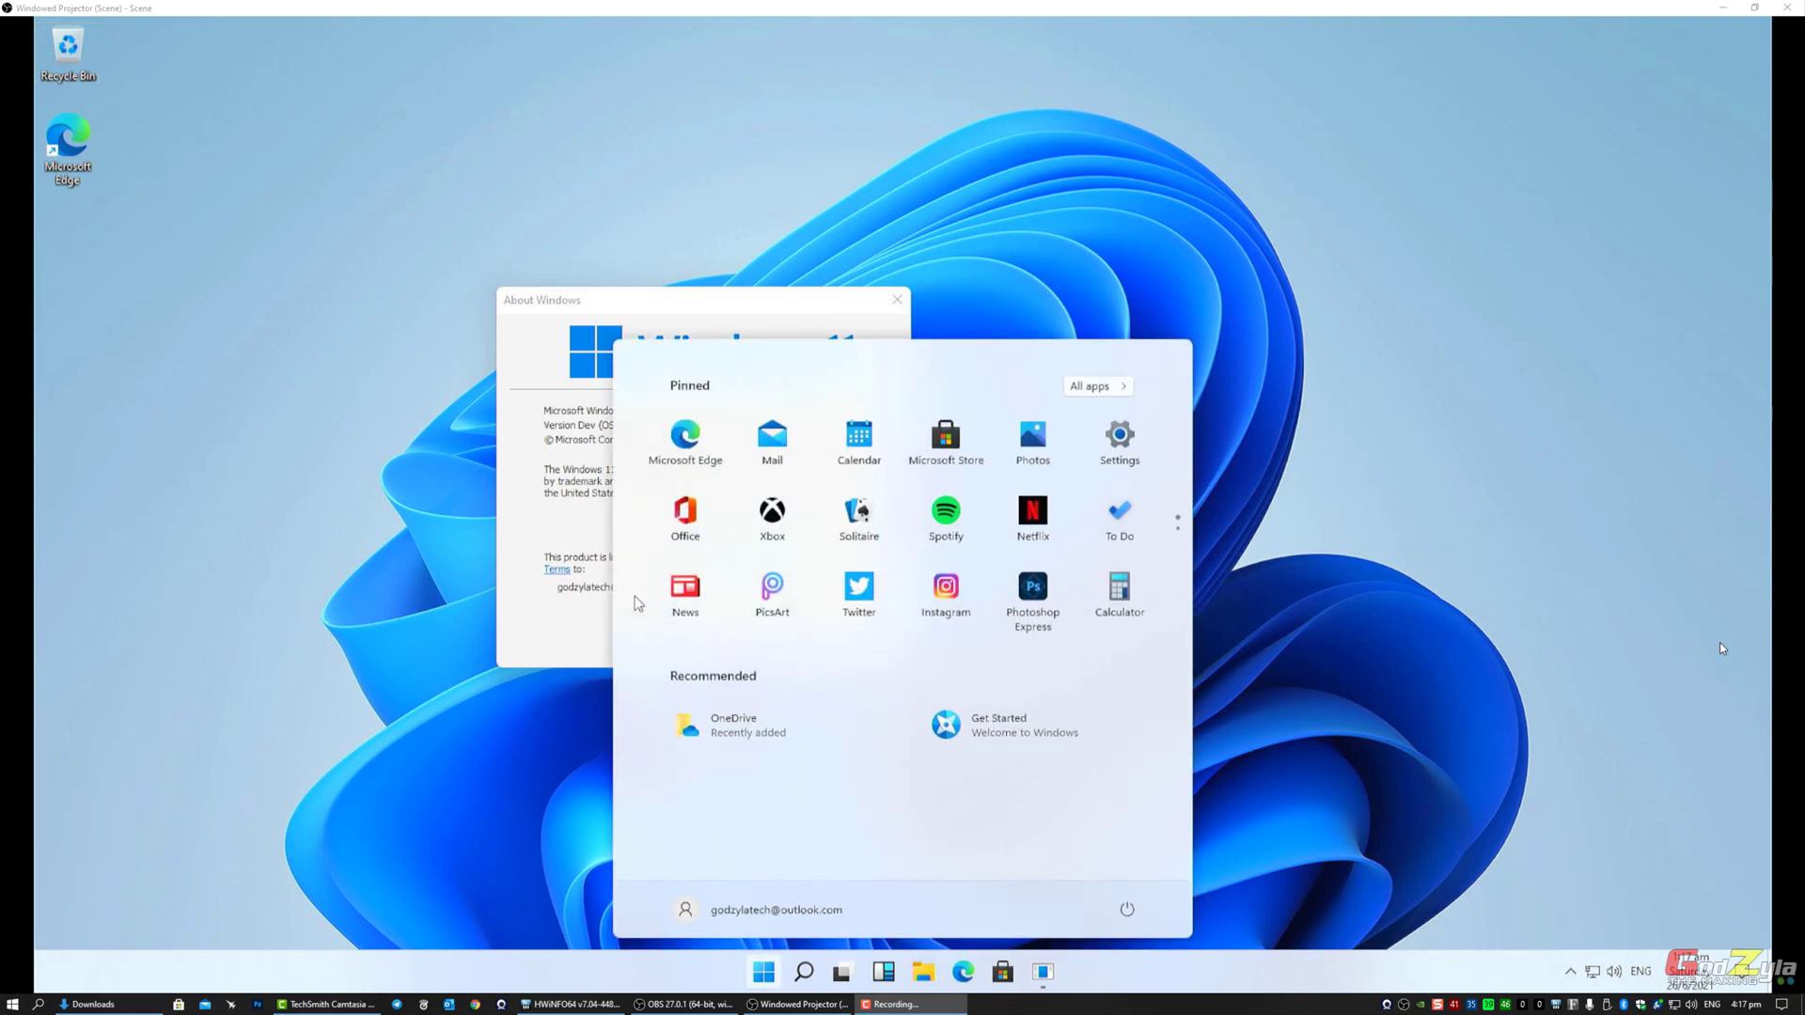
pyautogui.write('a')
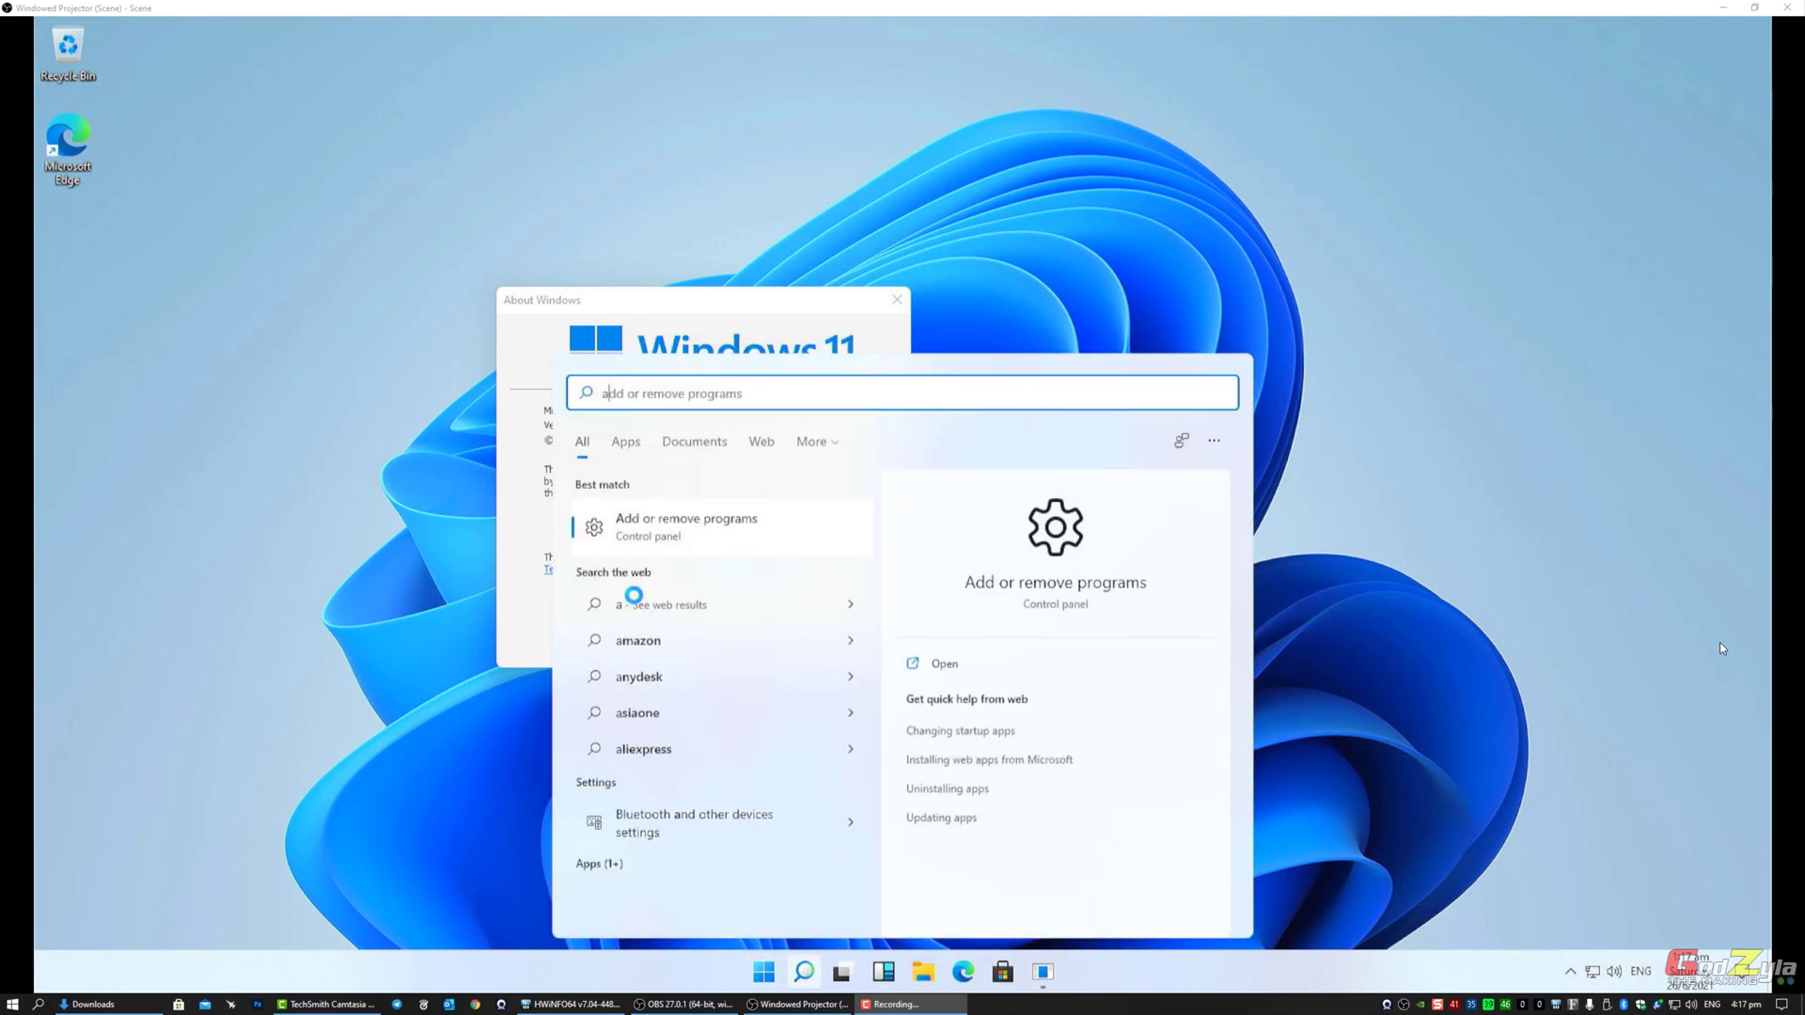
pyautogui.write('ctivation settings')
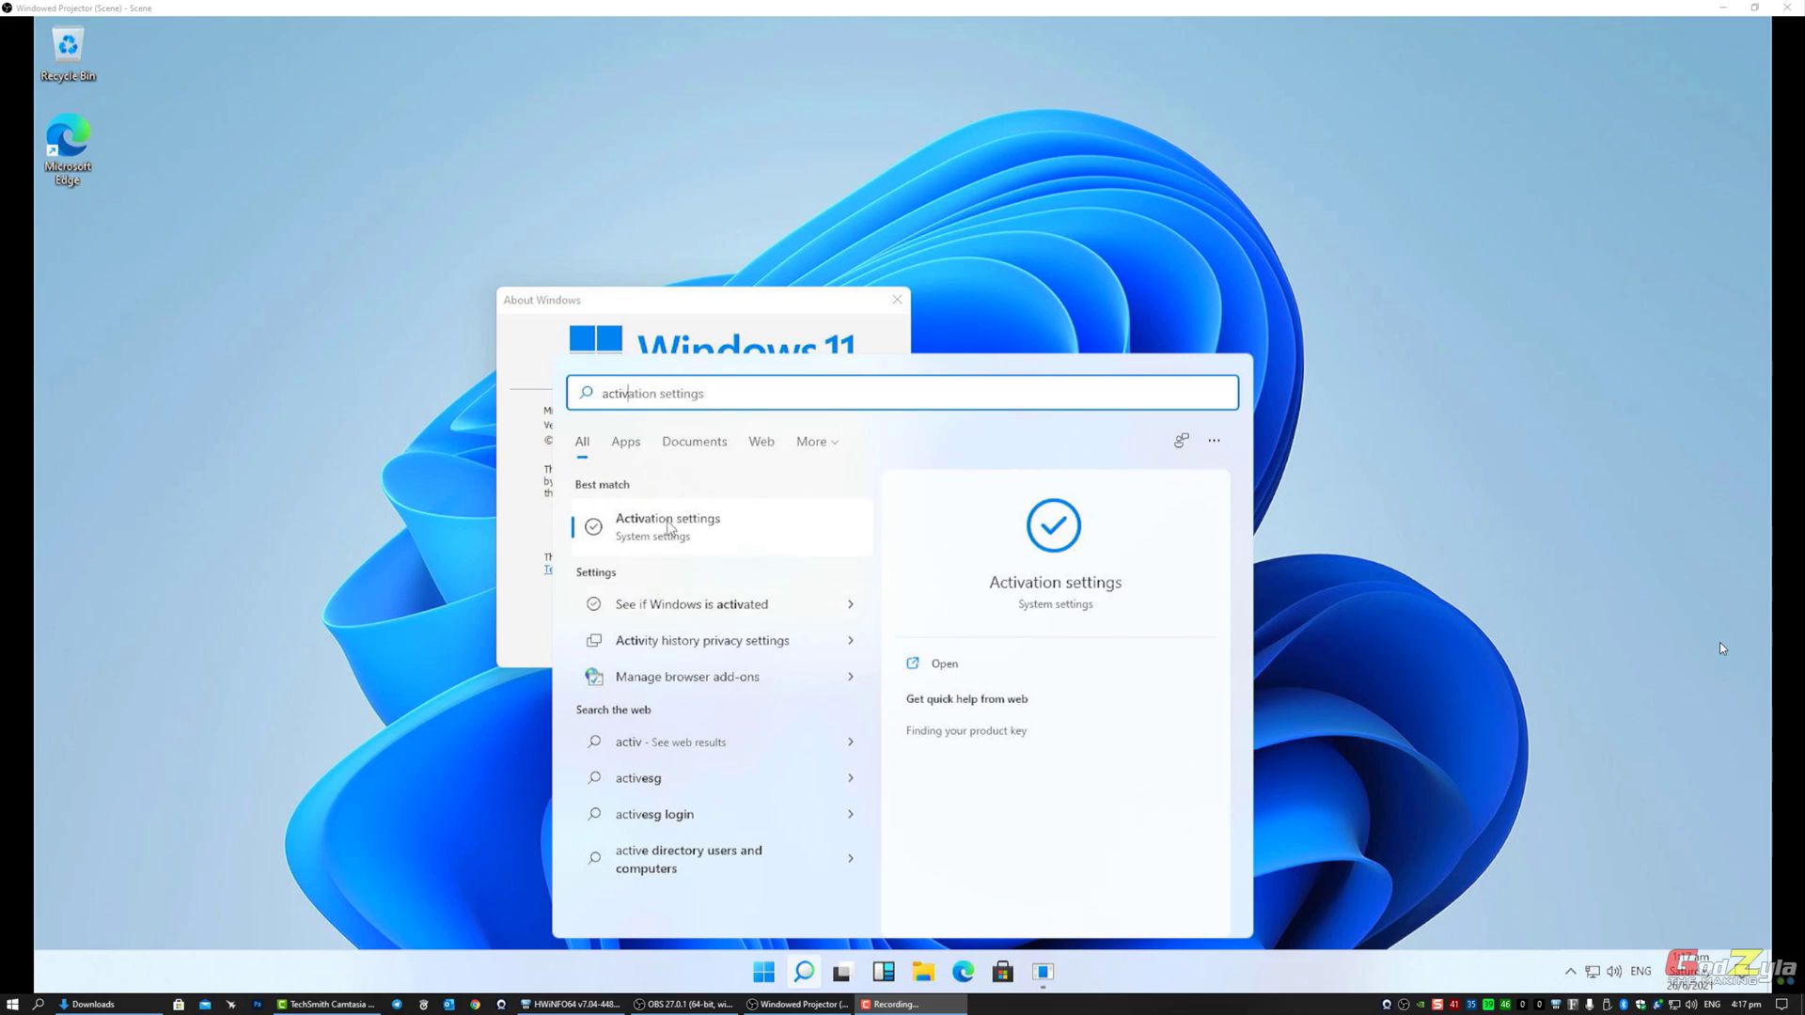
pyautogui.click(678, 602)
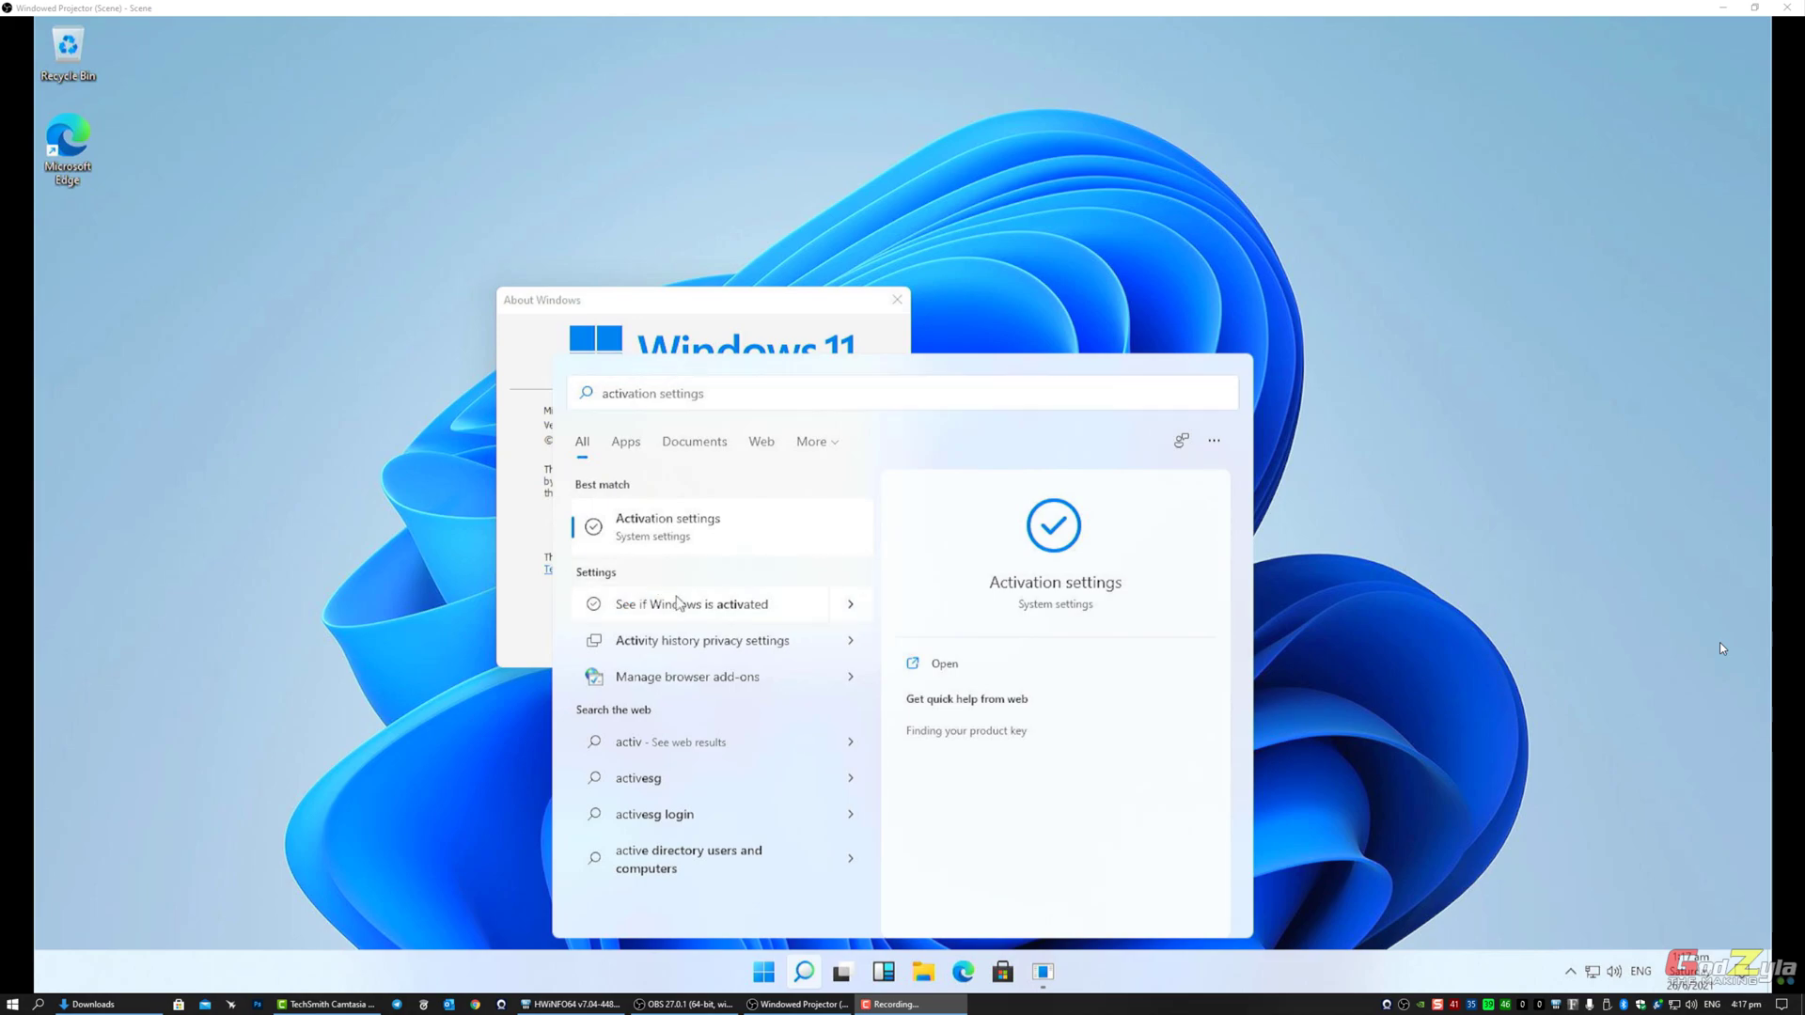